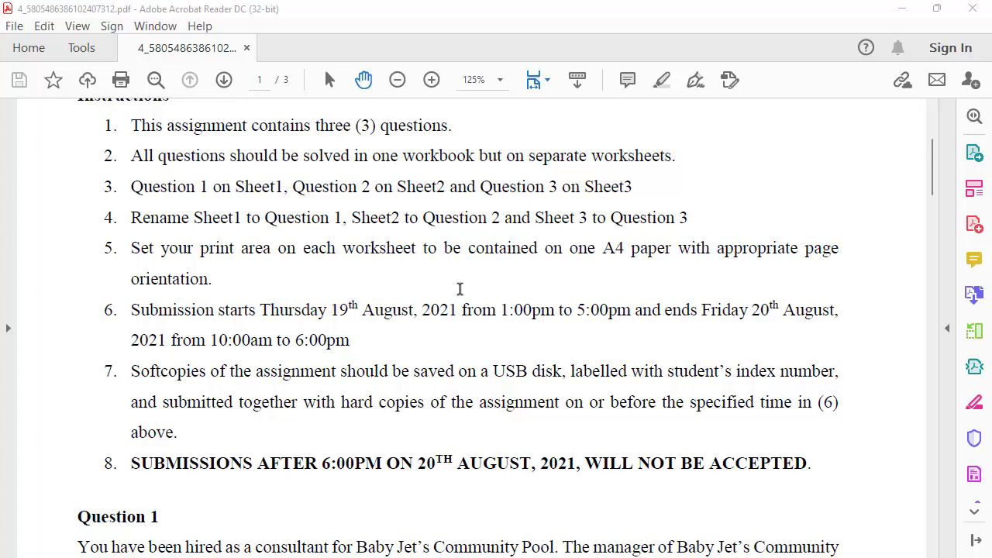
Read the assignment's submission instructions and the Question 1 task with its pool pass data table
scroll(461, 290, down, 1)
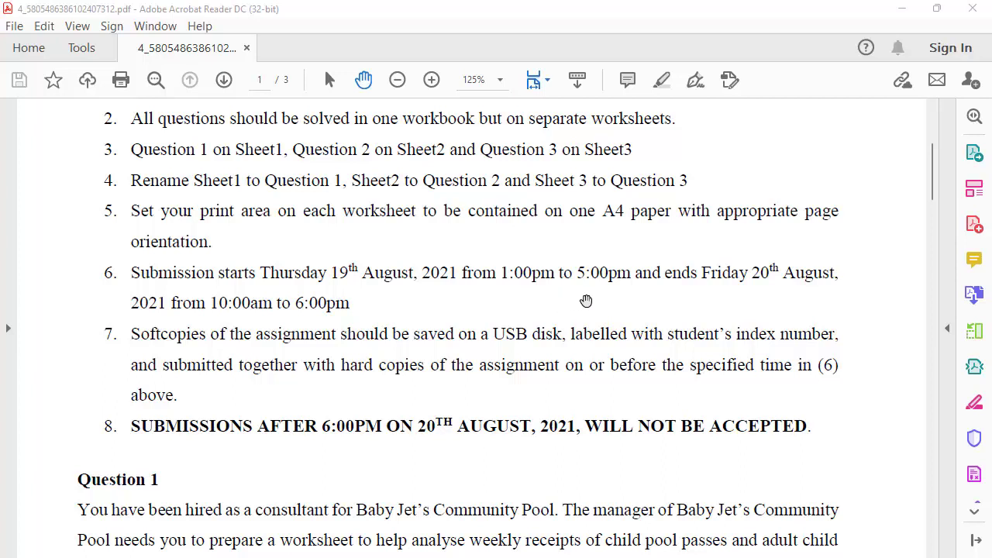
scroll(586, 300, down, 2)
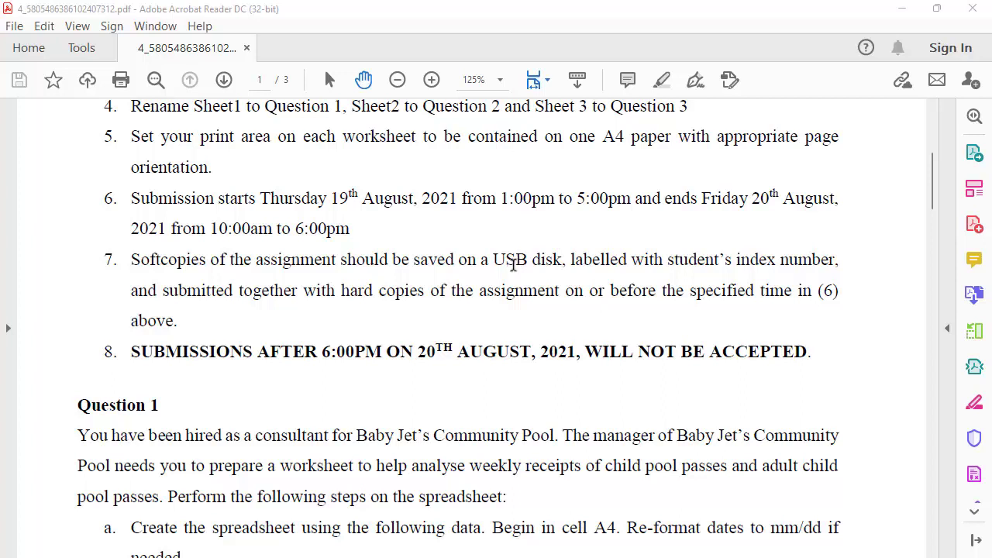
scroll(513, 264, down, 1)
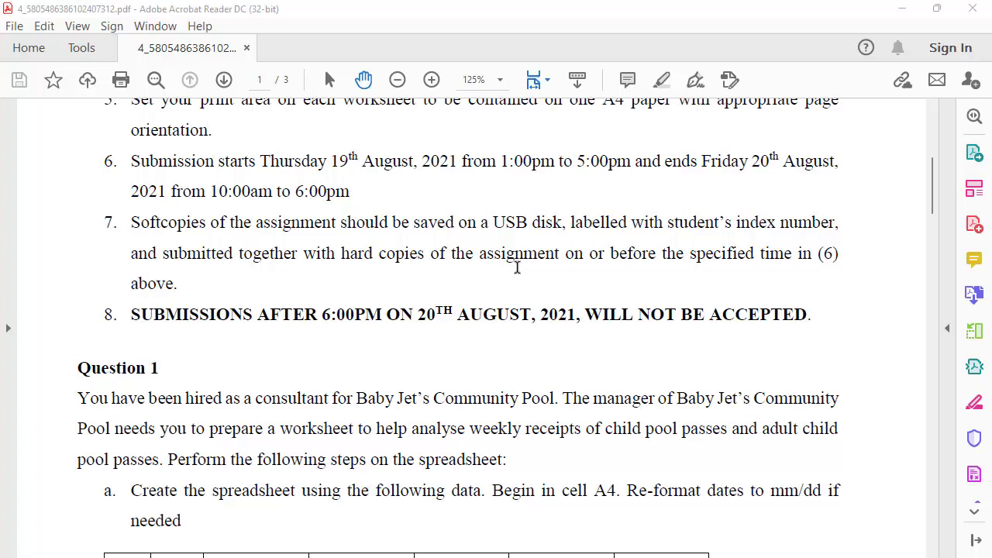
scroll(517, 268, down, 3)
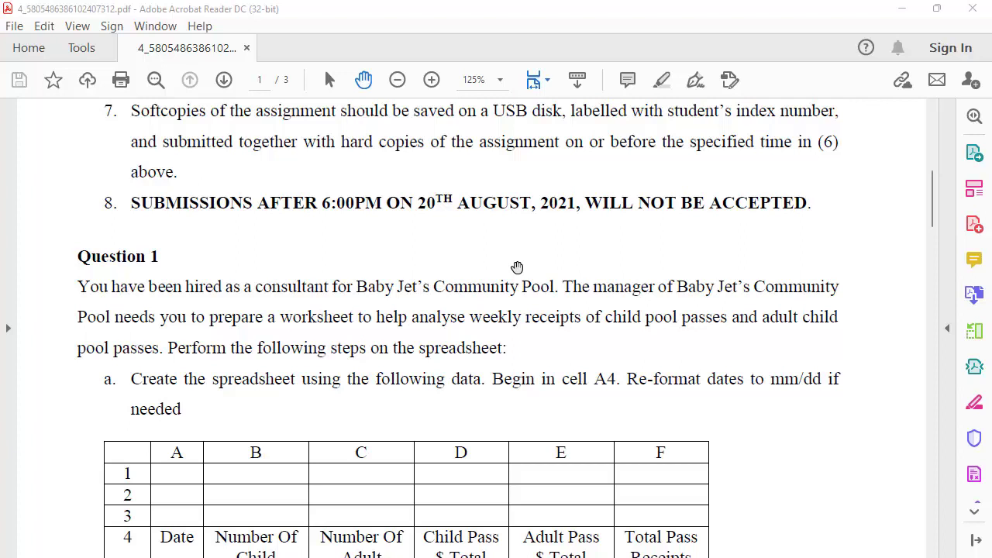
scroll(469, 266, down, 2)
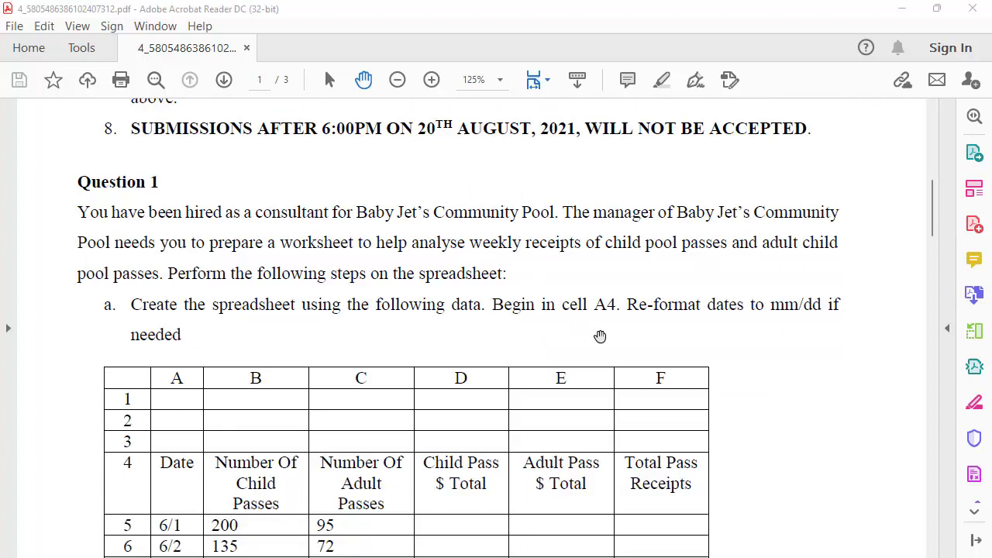
scroll(512, 266, down, 2)
scroll(512, 268, up, 1)
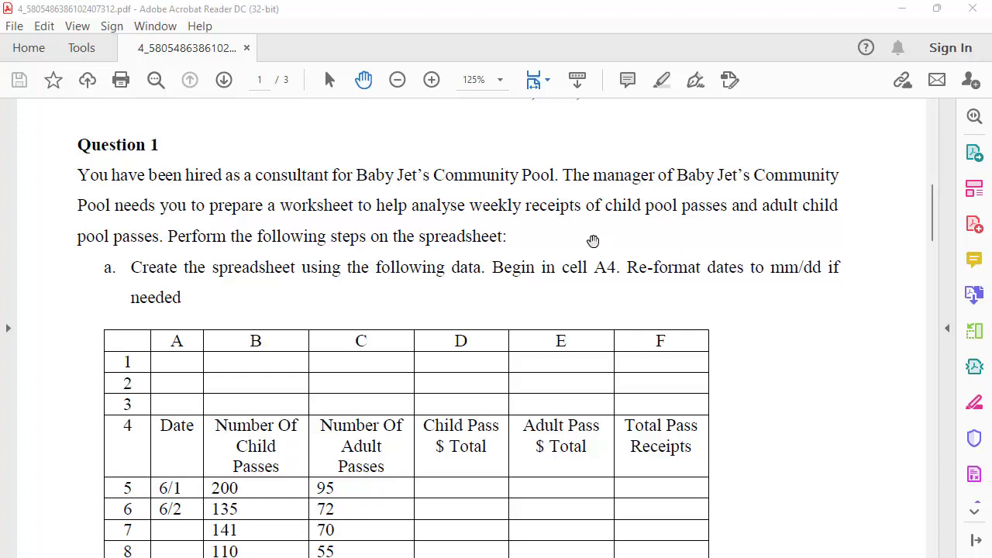
scroll(592, 239, down, 2)
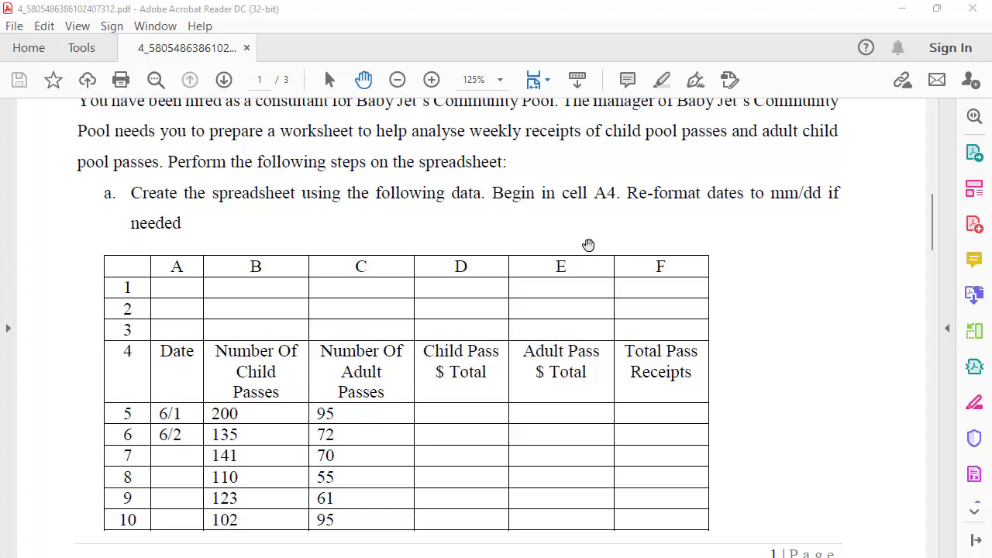
scroll(588, 244, down, 2)
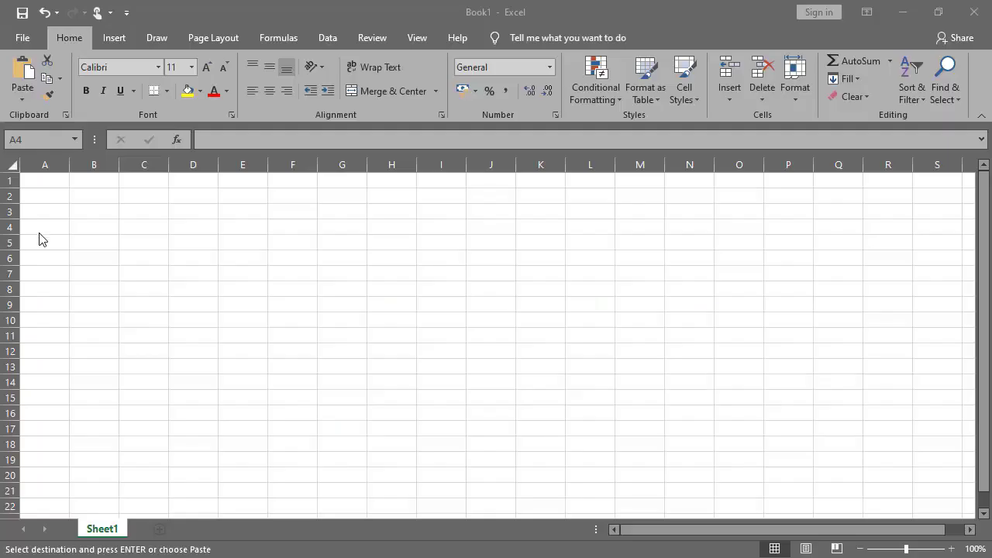
In the blank Excel workbook, paste the copied pool pass table starting at cell A4 with its source formatting
click(47, 231)
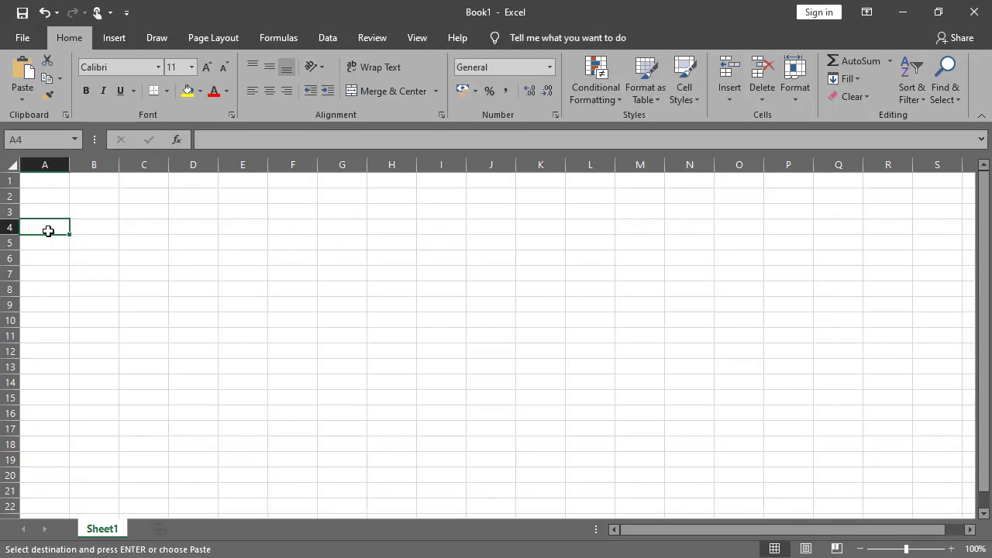
right_click(54, 235)
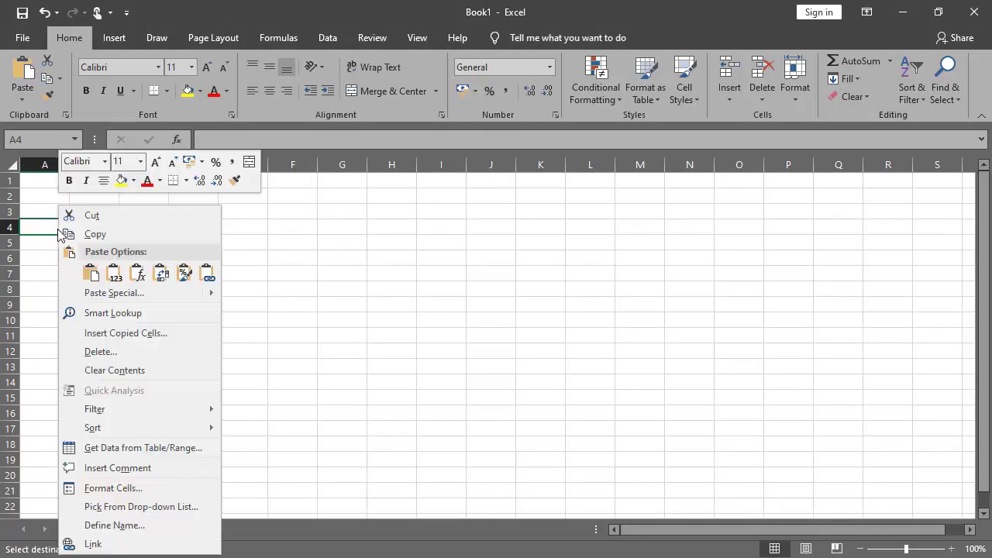
click(90, 273)
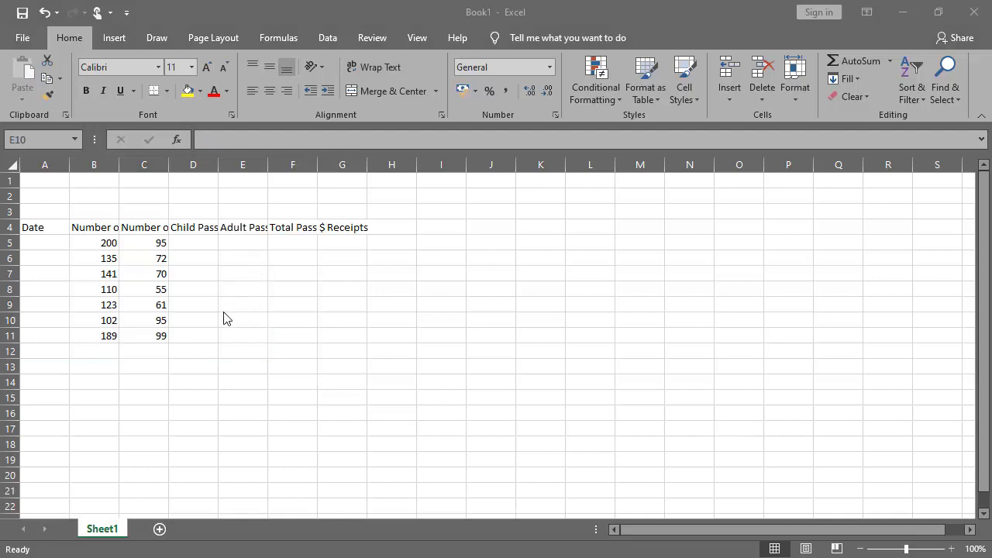
click(101, 246)
click(102, 246)
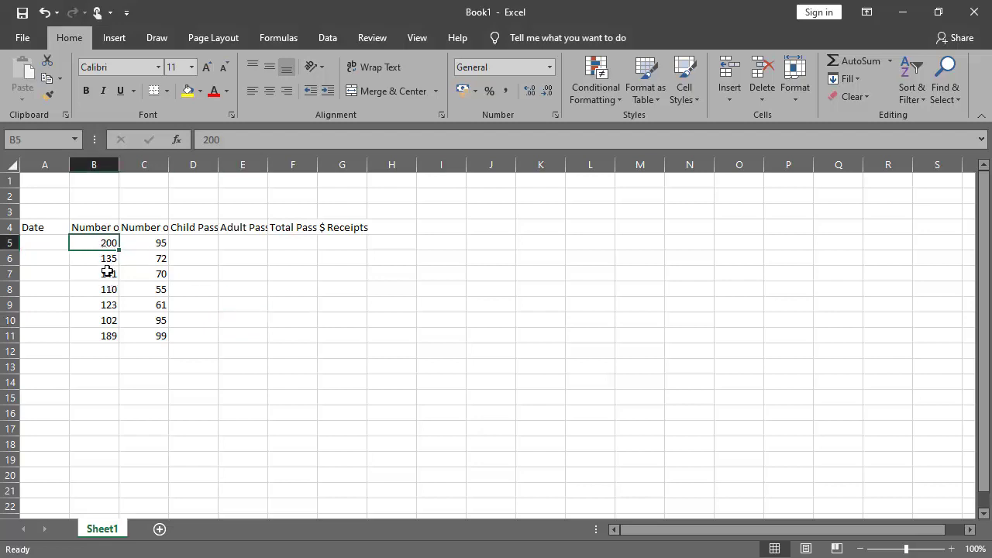
click(45, 228)
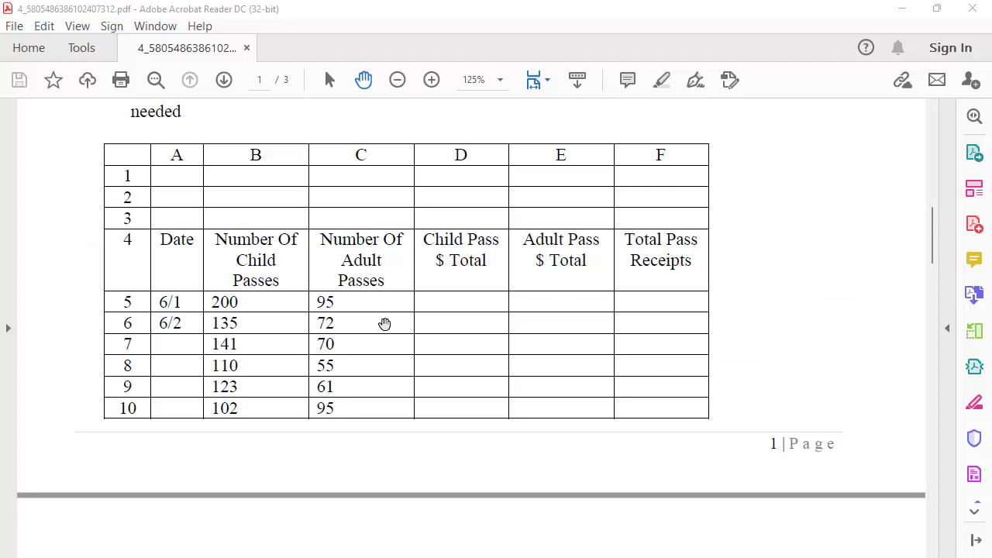
Check the assignment PDF for the Question 1 source table, the date format and AutoFill instructions, and the row 11 data
scroll(321, 308, up, 3)
scroll(338, 304, down, 2)
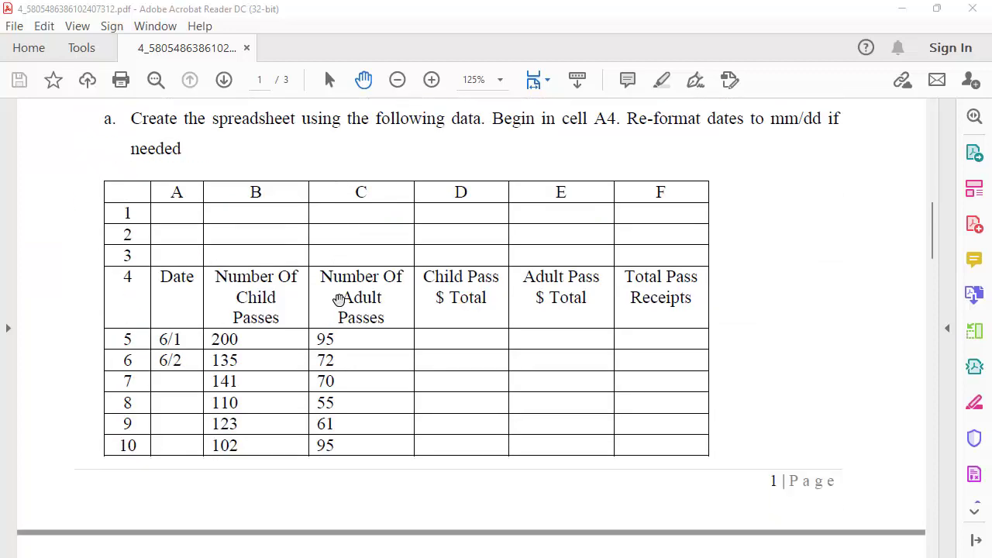
scroll(339, 295, up, 2)
scroll(339, 296, down, 2)
scroll(349, 296, down, 5)
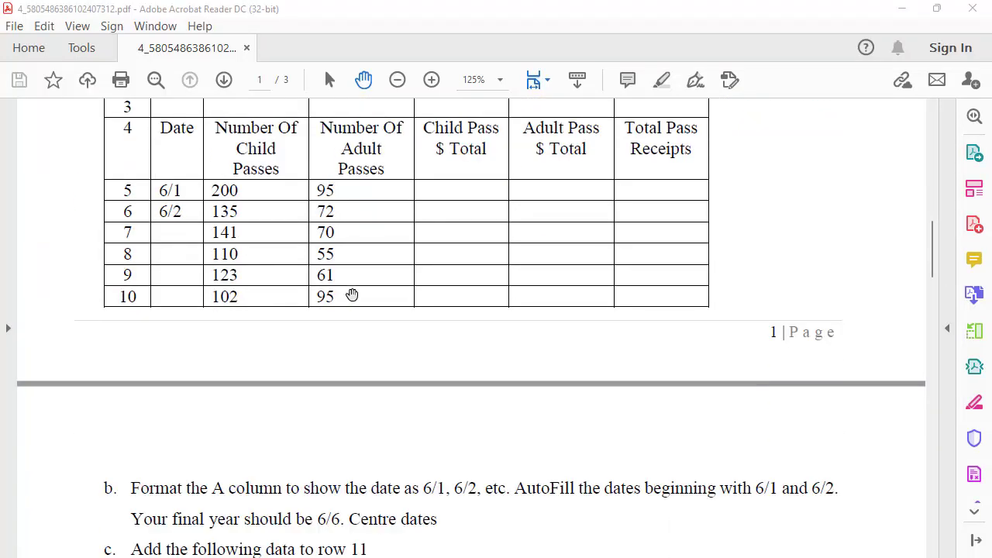
scroll(352, 298, down, 2)
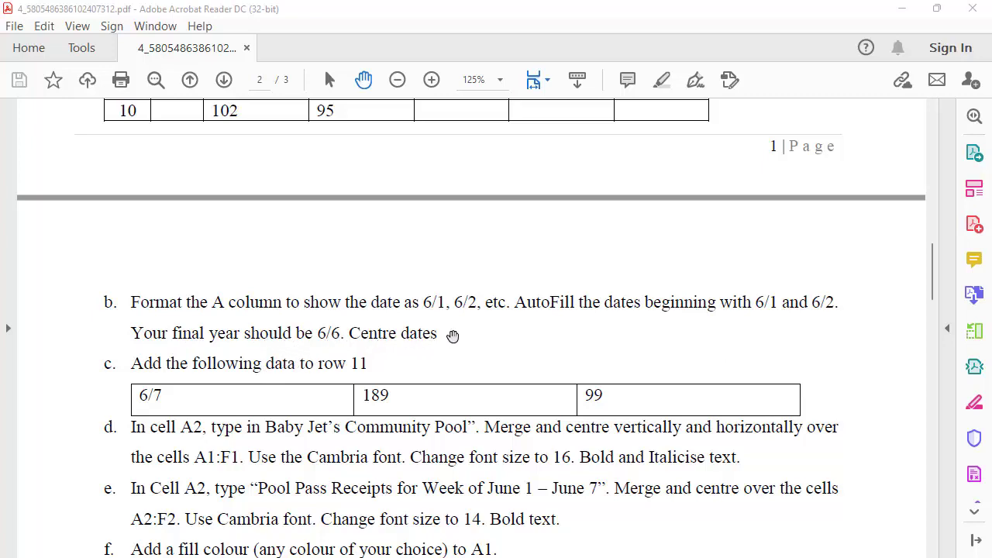
scroll(453, 334, up, 10)
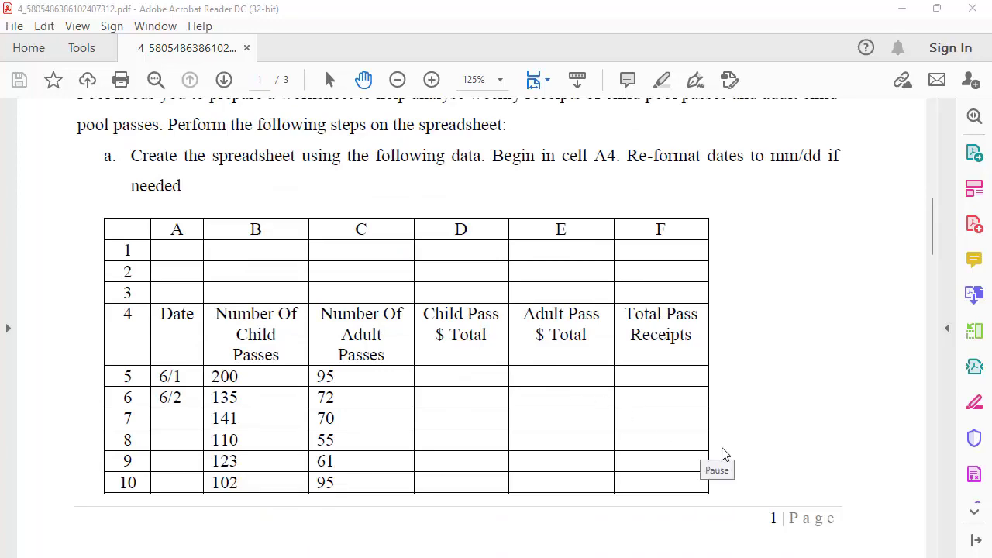
Switch back to Excel and enter the first date, 6/1, in cell A5 under the Date heading
key(alt+Tab)
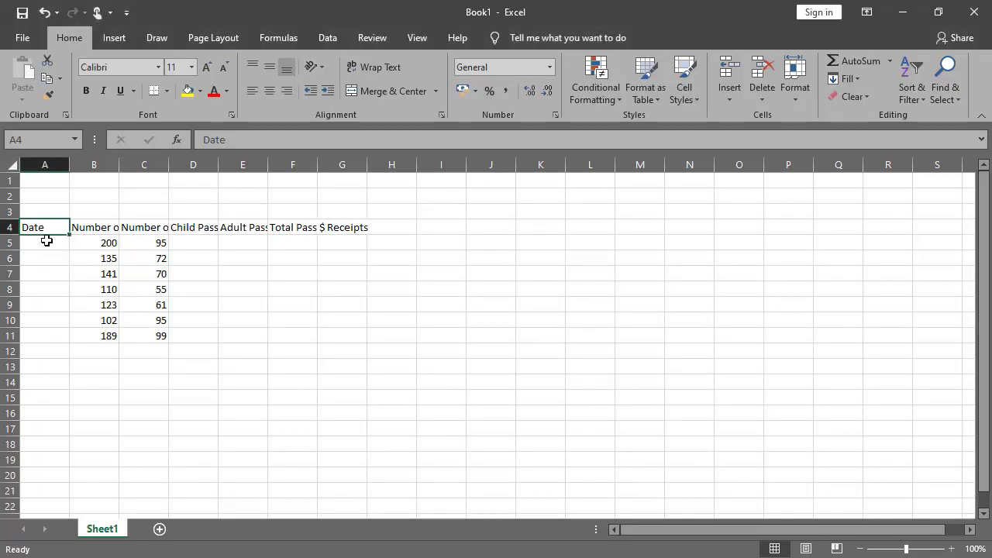
click(46, 244)
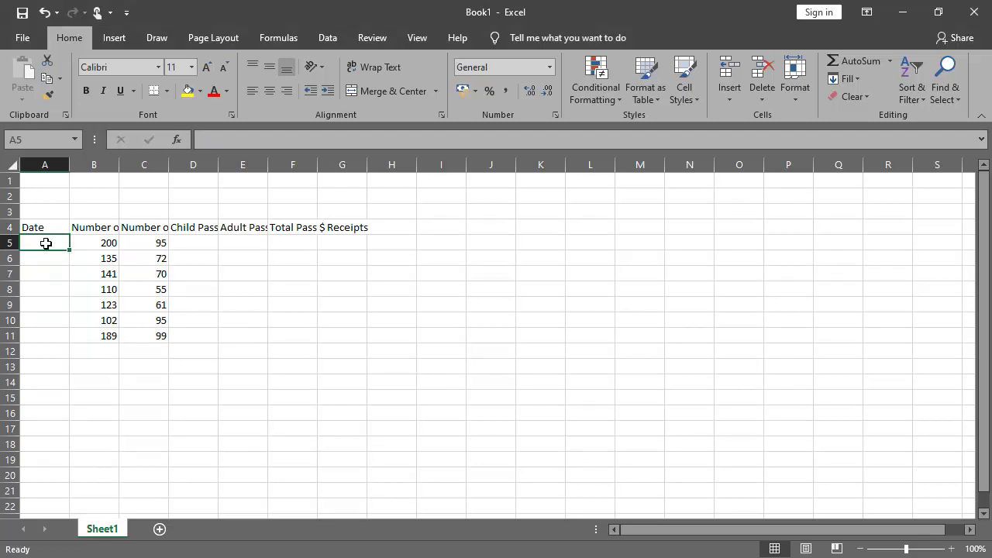
text(6/1)
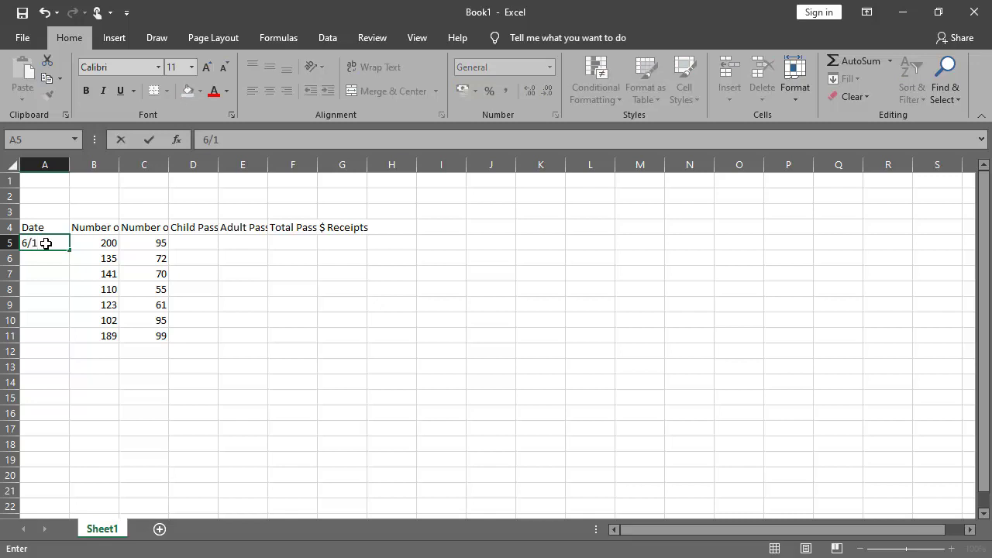
key(Return)
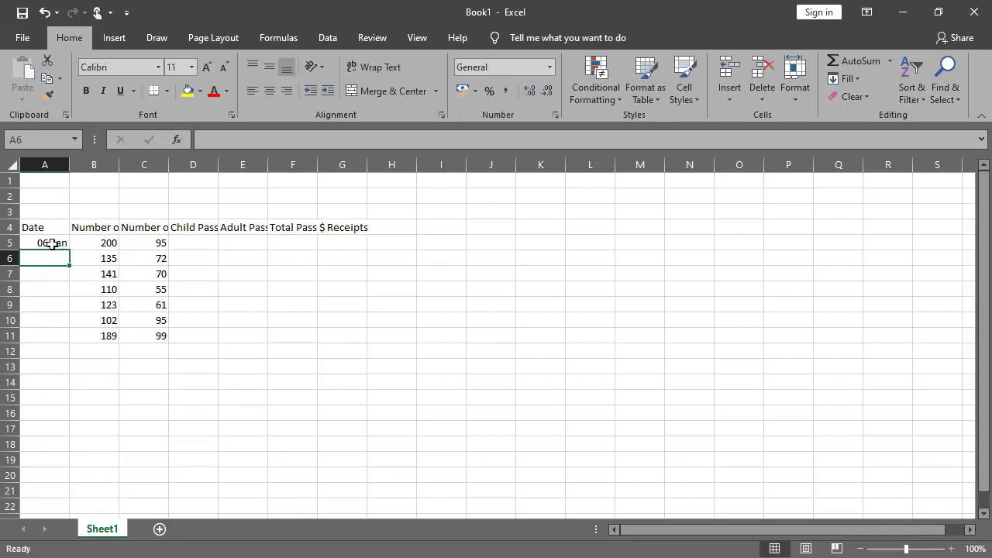
Apply the custom number format d/m to the date in cell A5
click(54, 242)
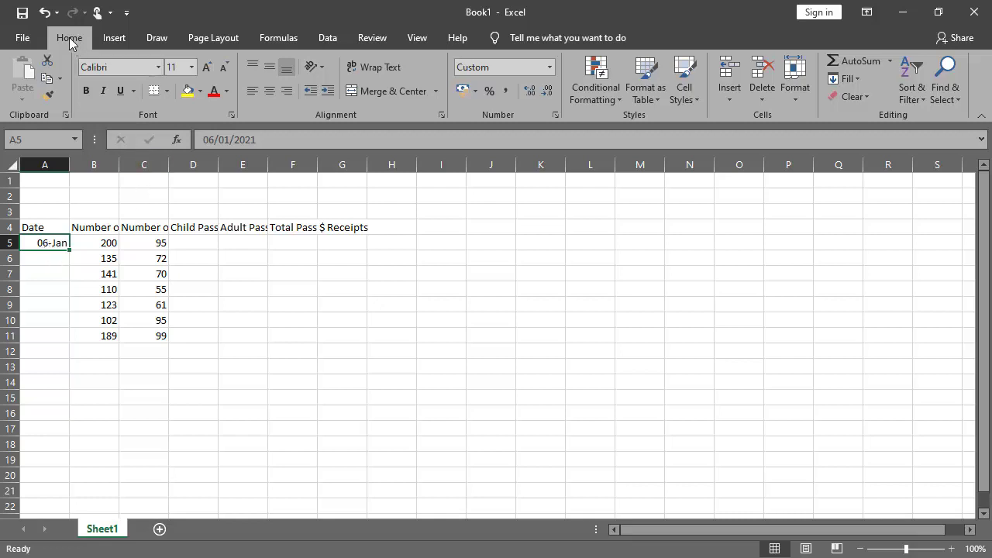
click(554, 115)
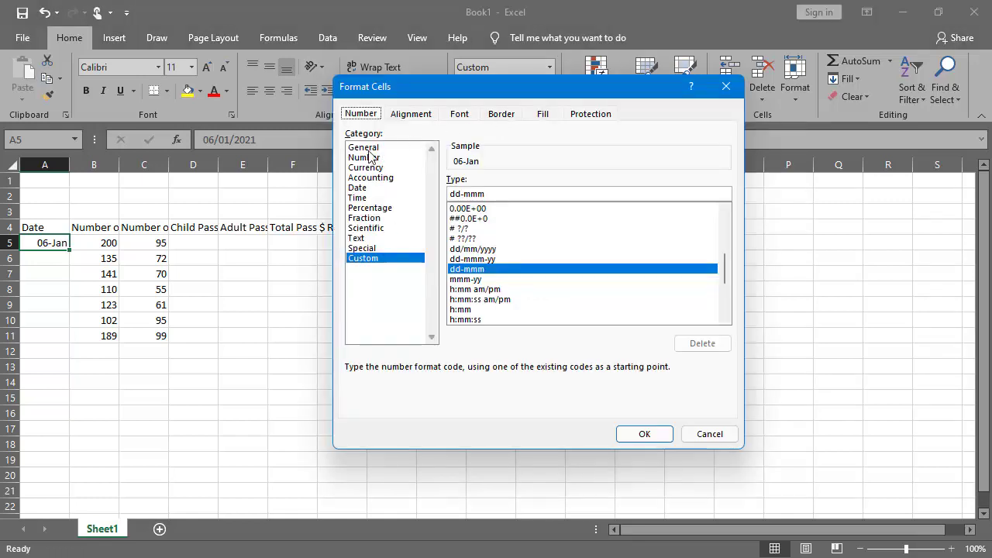
drag(437, 93, 409, 90)
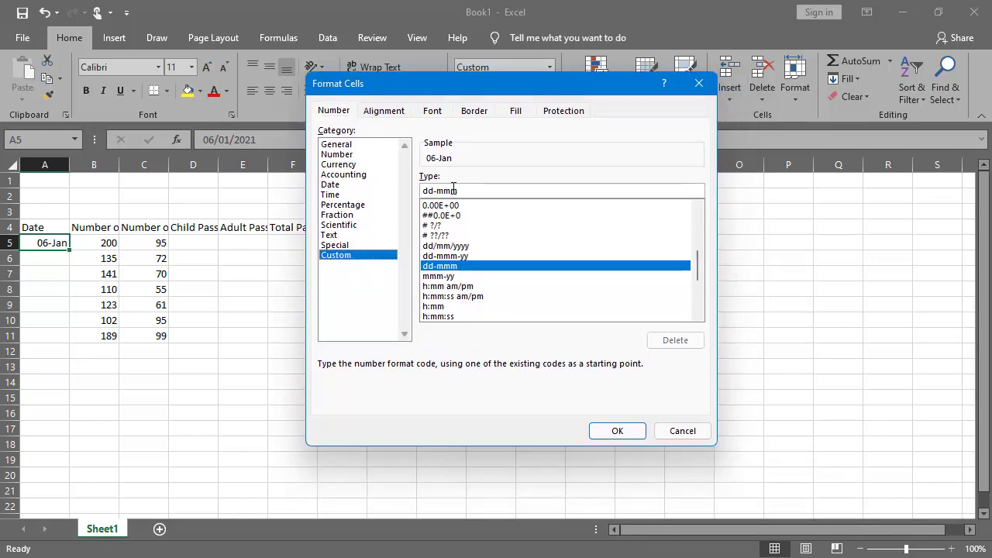
drag(471, 191, 418, 192)
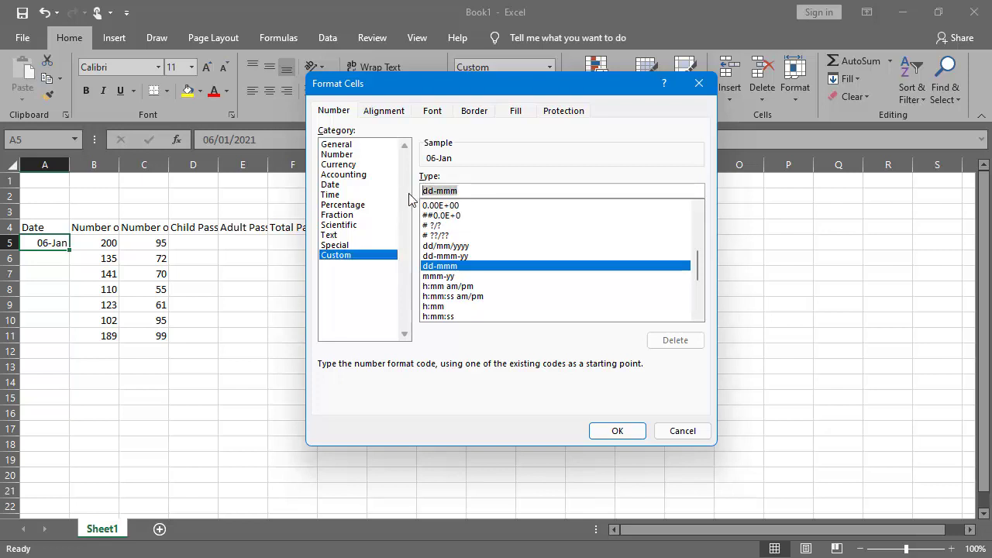
text(d/m)
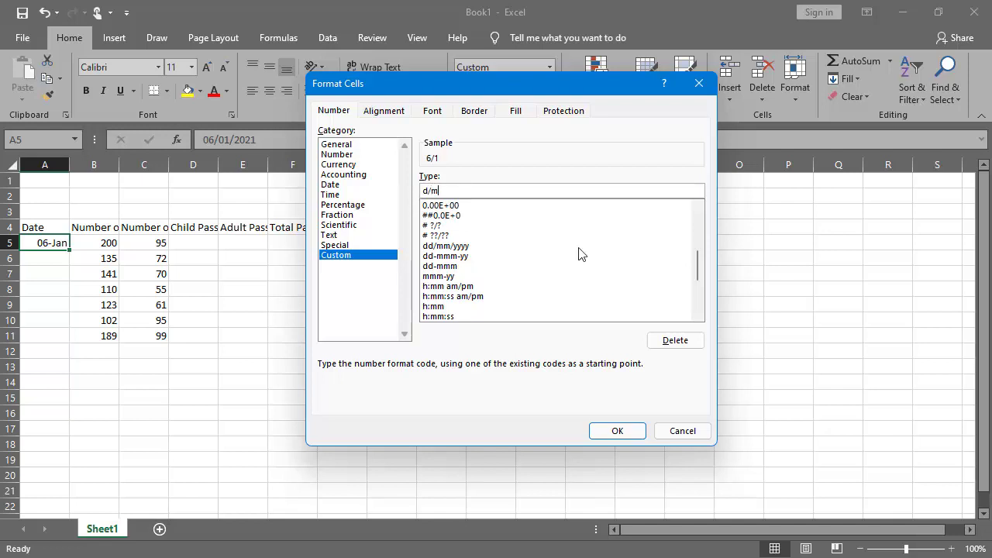
click(616, 432)
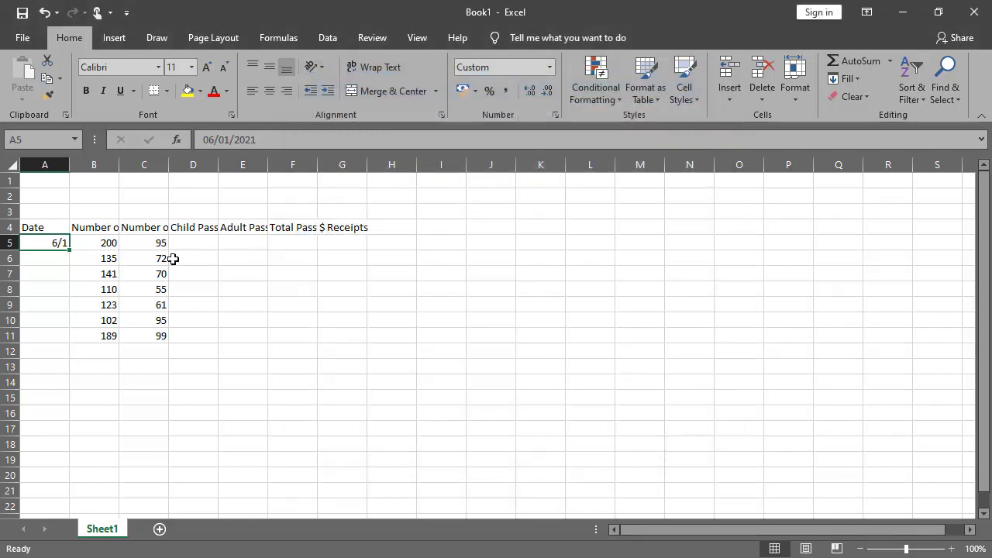
Enter the second date, 6/2, in cell A6
click(52, 258)
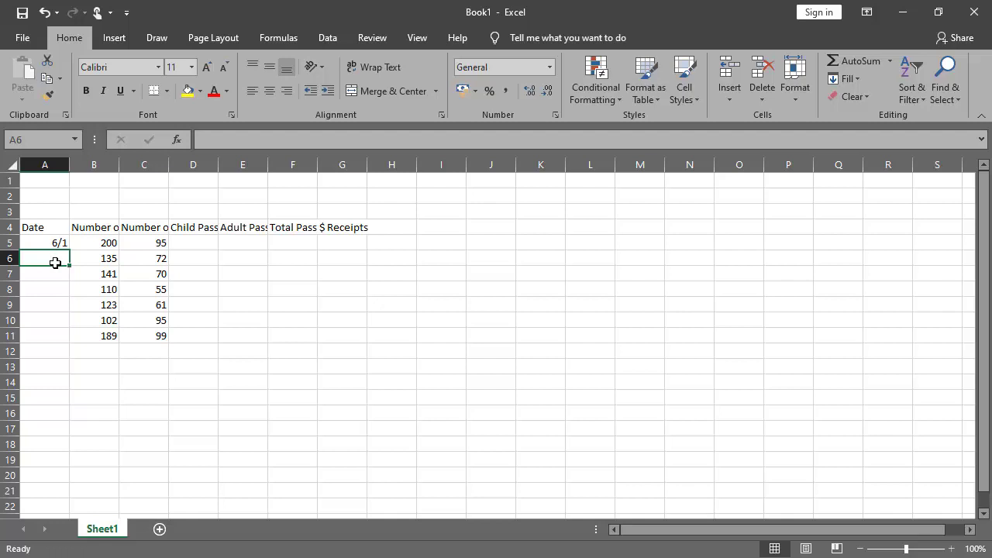
text(6)
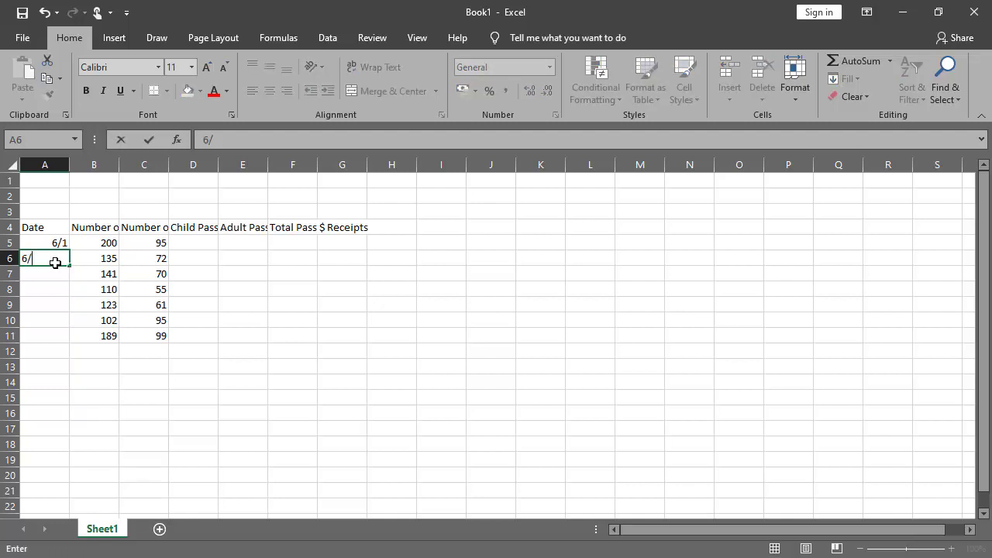
text(/2)
click(46, 275)
Apply the custom number format d/m to the date in cell A6
click(56, 259)
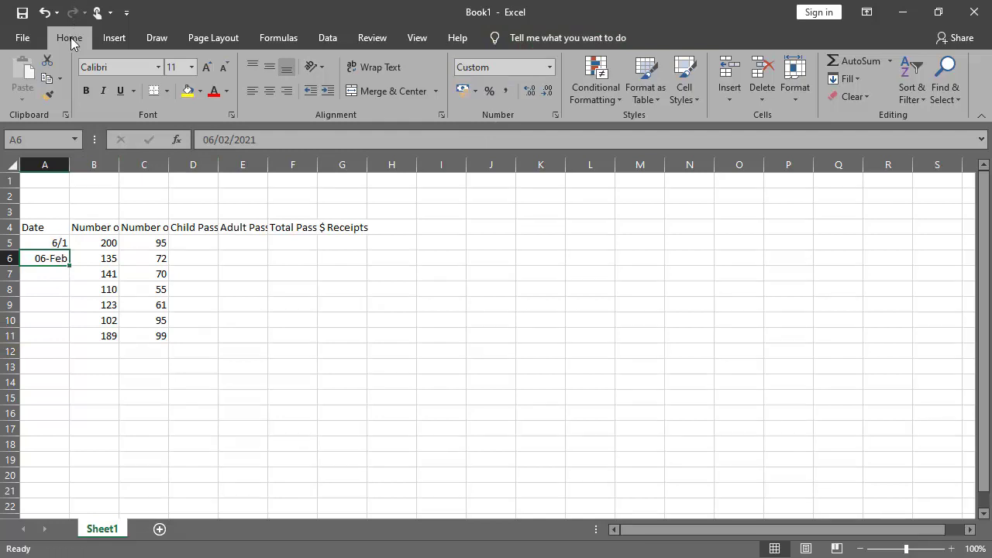
click(556, 117)
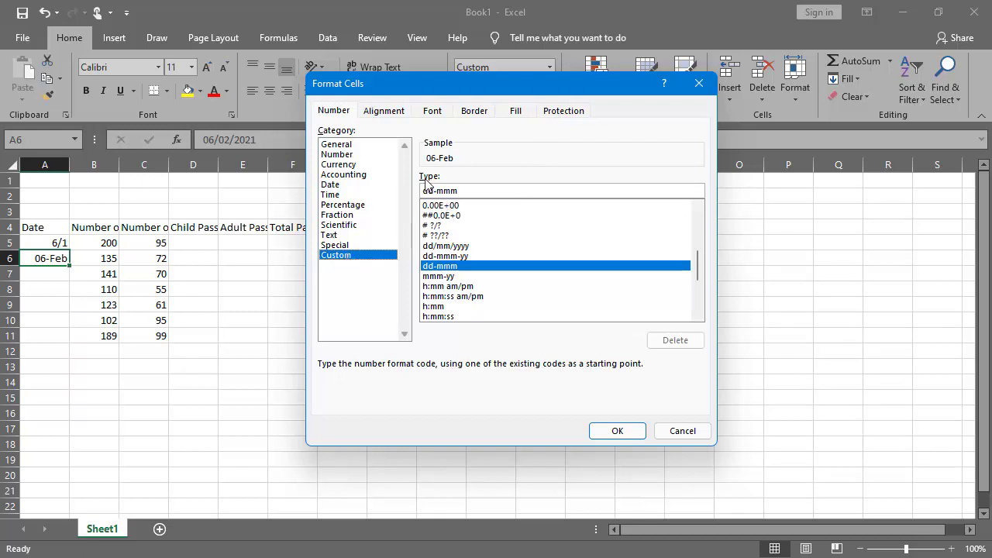
drag(485, 190, 418, 191)
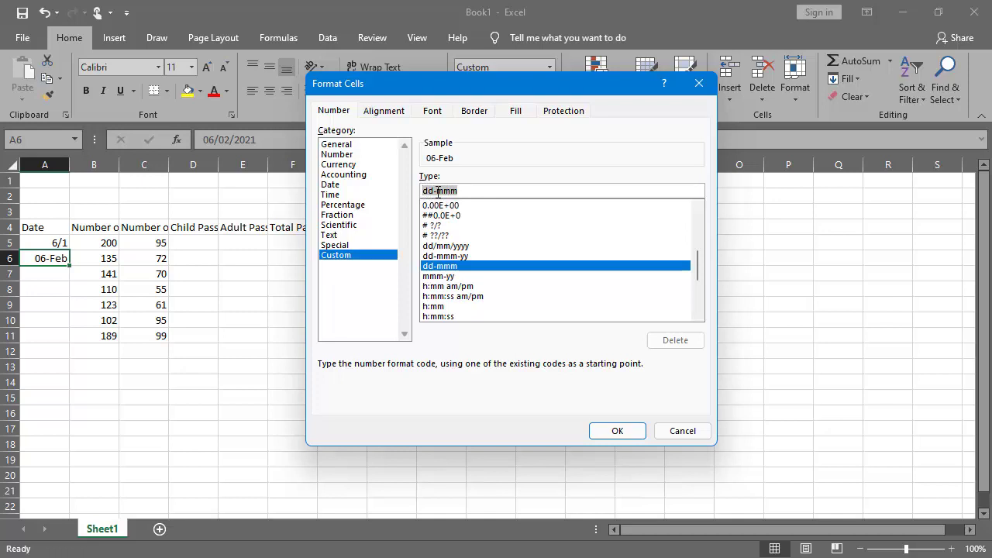
text(d/m)
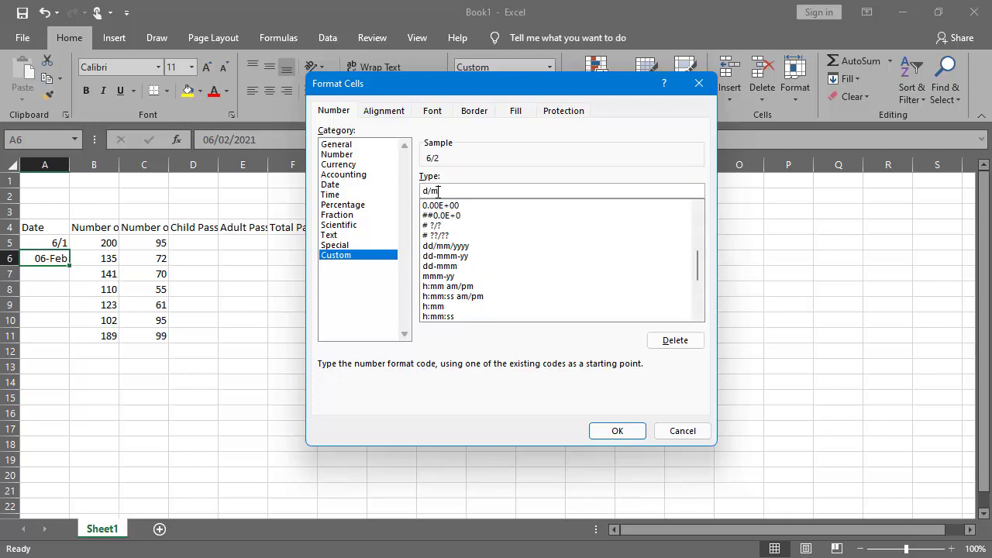
click(616, 433)
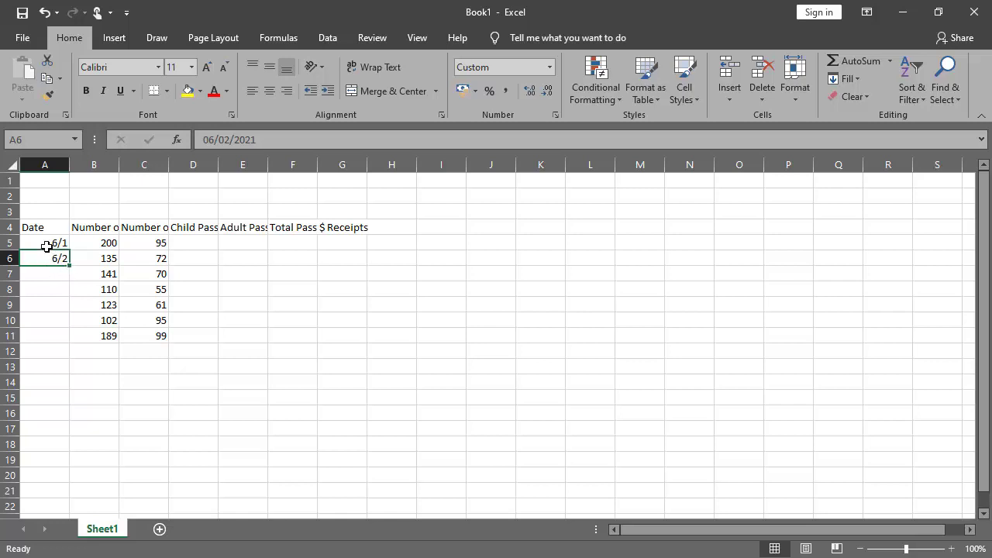
AutoFill the date series from cells A5:A6 down to cell A10, ending at 6/6
drag(52, 245, 48, 257)
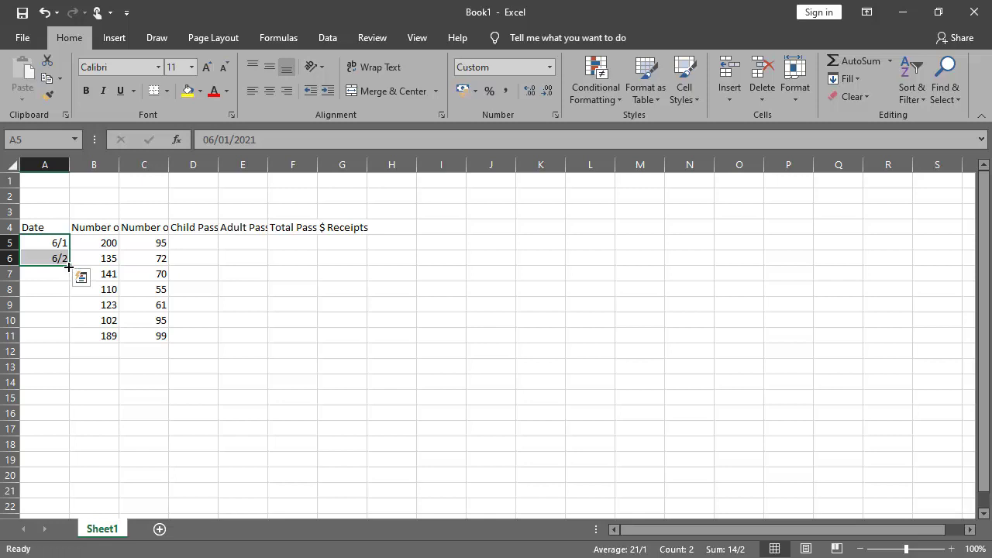
drag(68, 267, 72, 328)
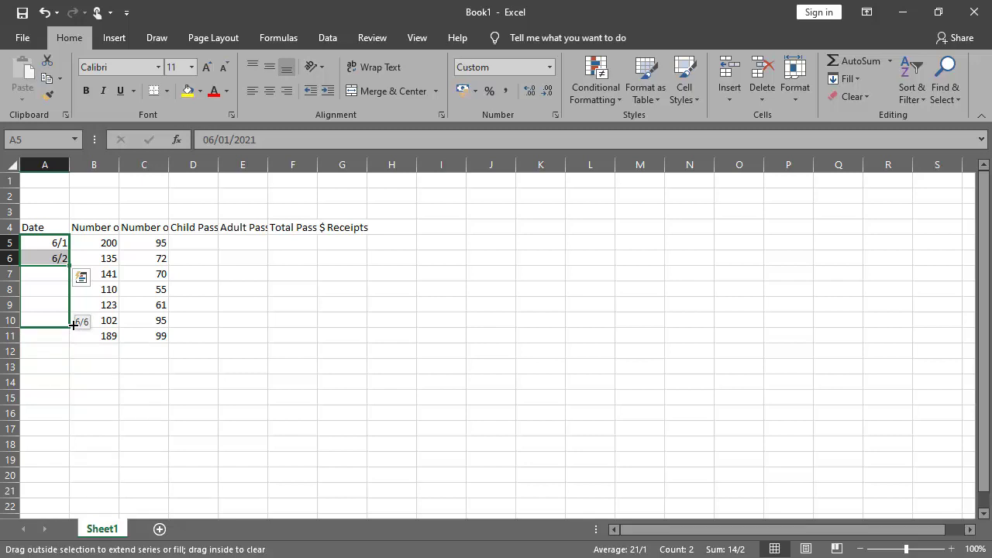
drag(73, 325, 73, 325)
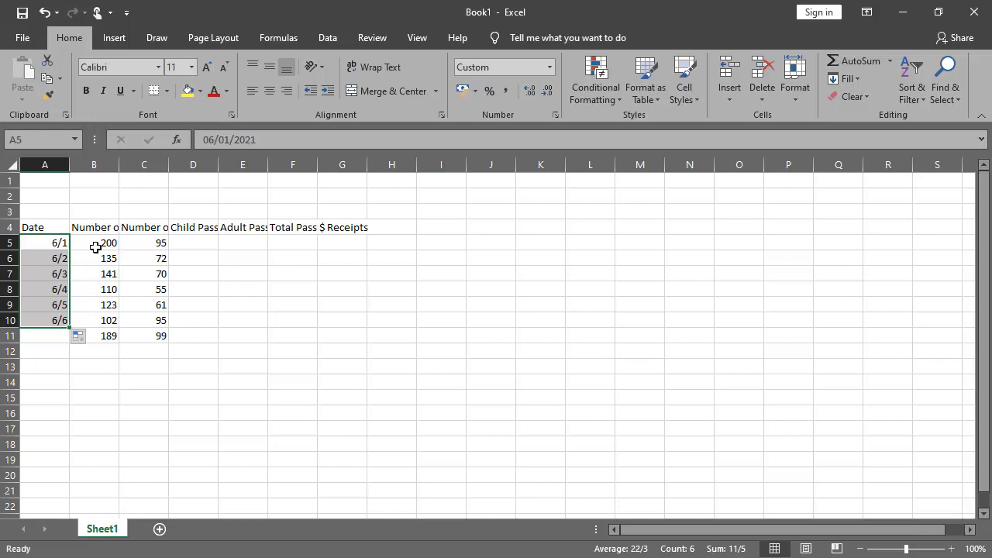
Clear the values 189 and 99 from cells B11 and C11
click(123, 344)
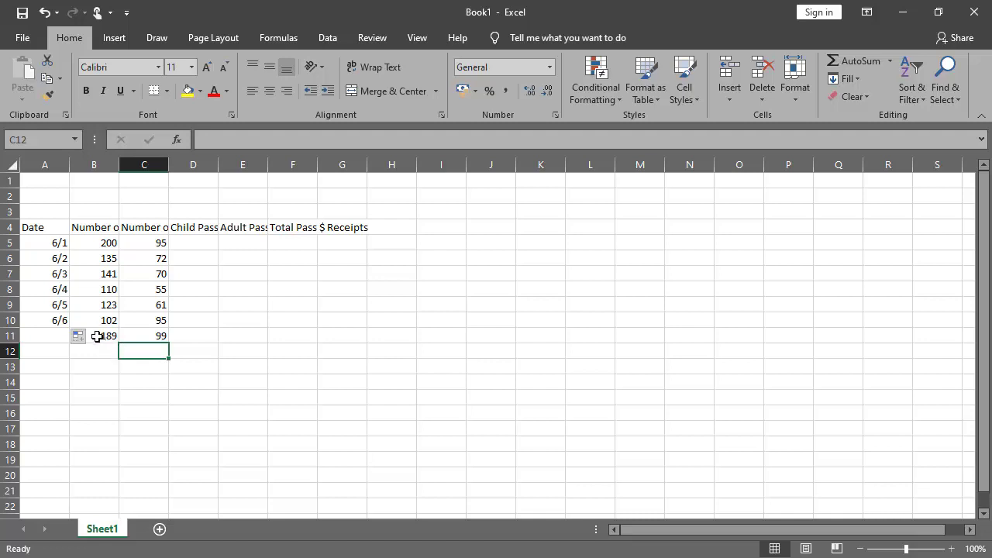
drag(96, 337, 153, 336)
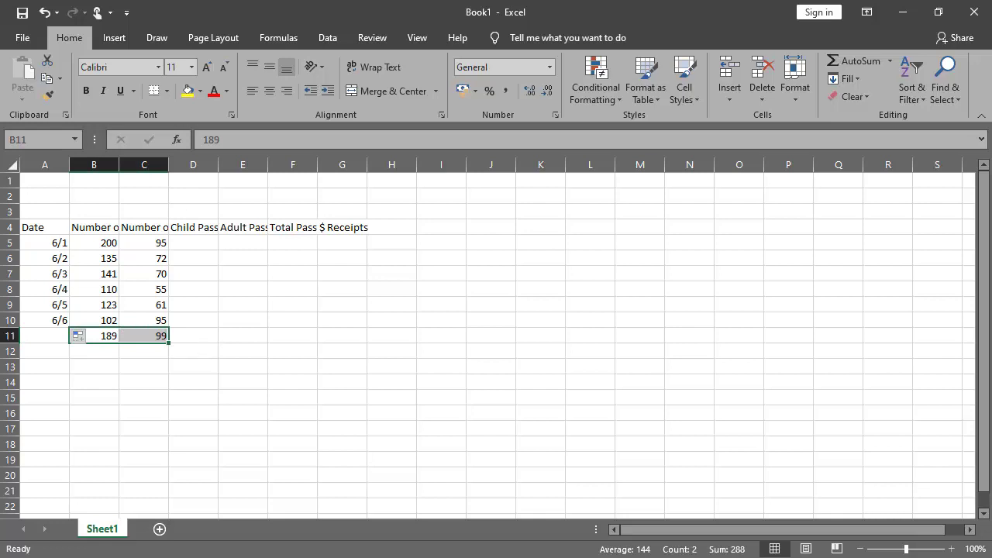
key(Delete)
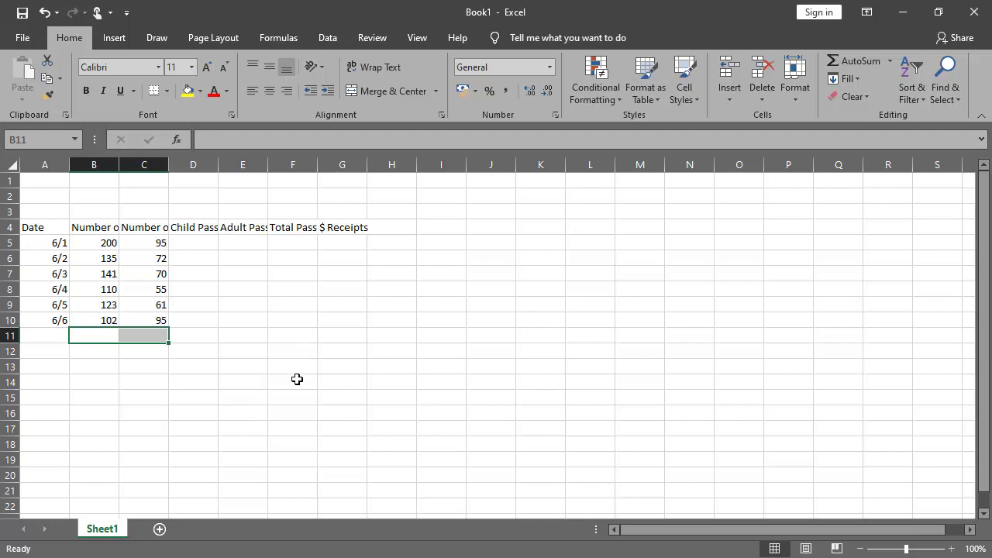
click(857, 496)
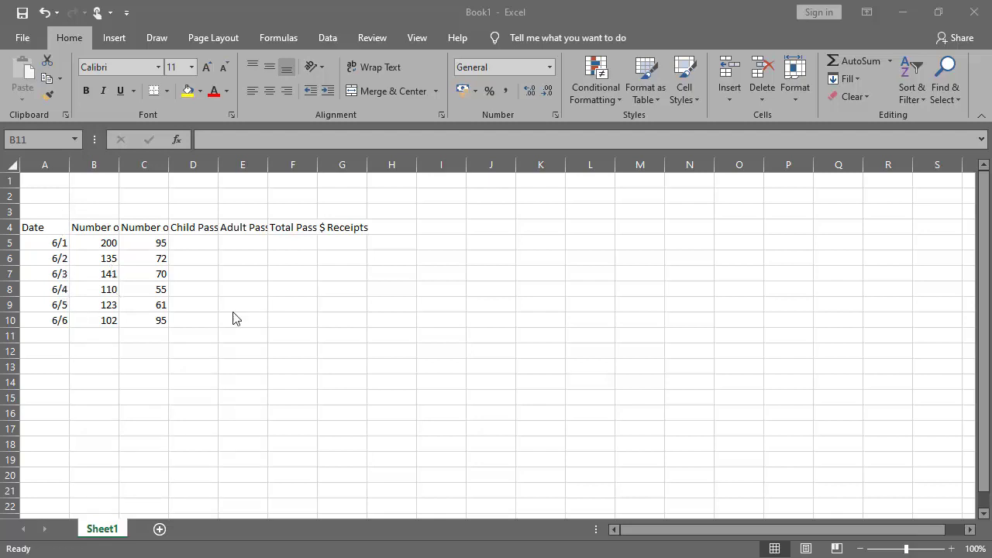
Check the row 11 data in the assignment PDF, return to Excel and extend the date series to 6/7 in cell A11
key(alt+Tab)
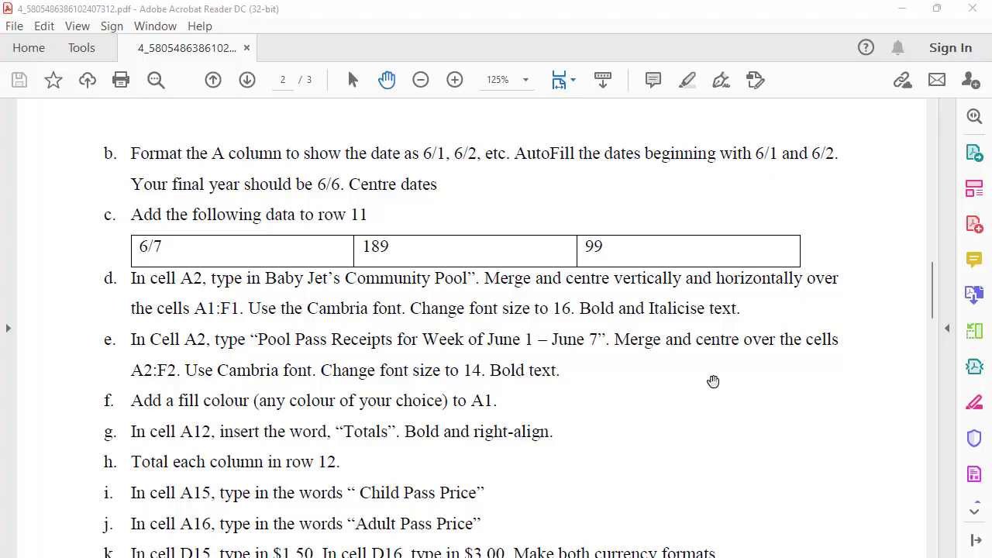
key(alt+Tab)
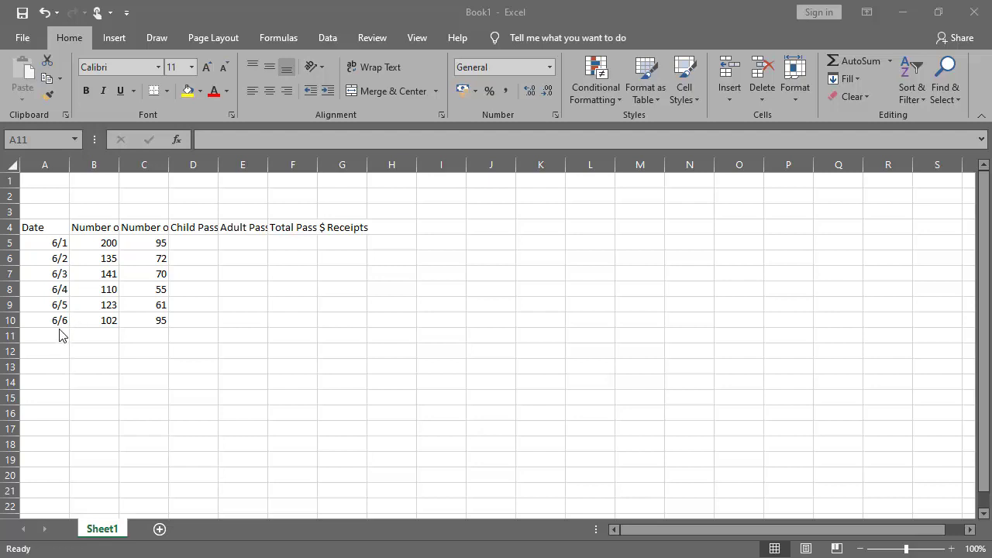
click(60, 335)
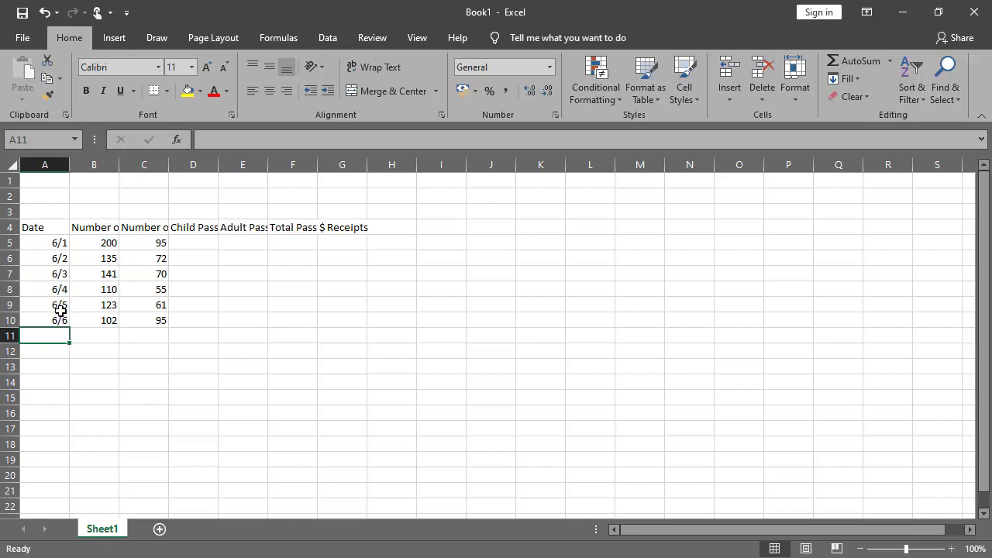
click(57, 305)
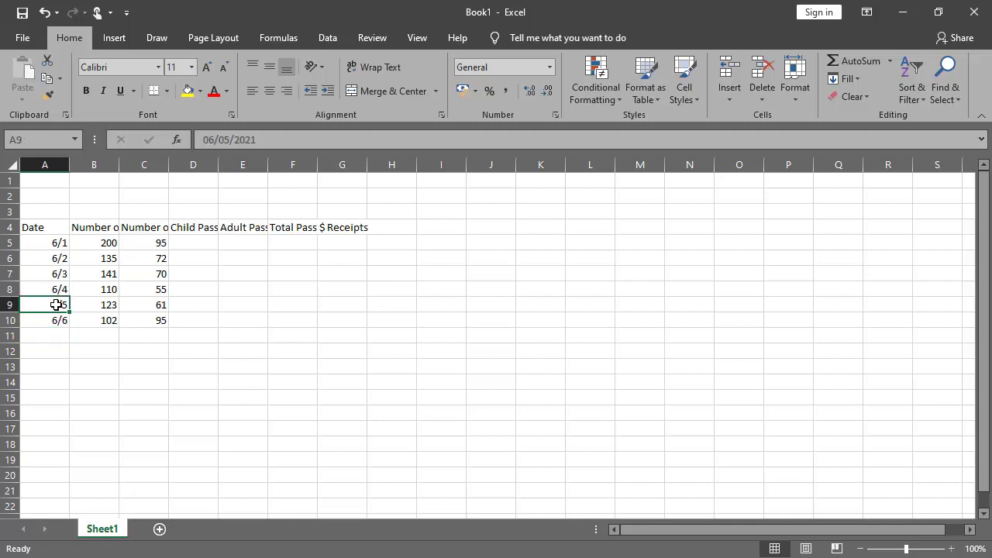
drag(57, 304, 74, 344)
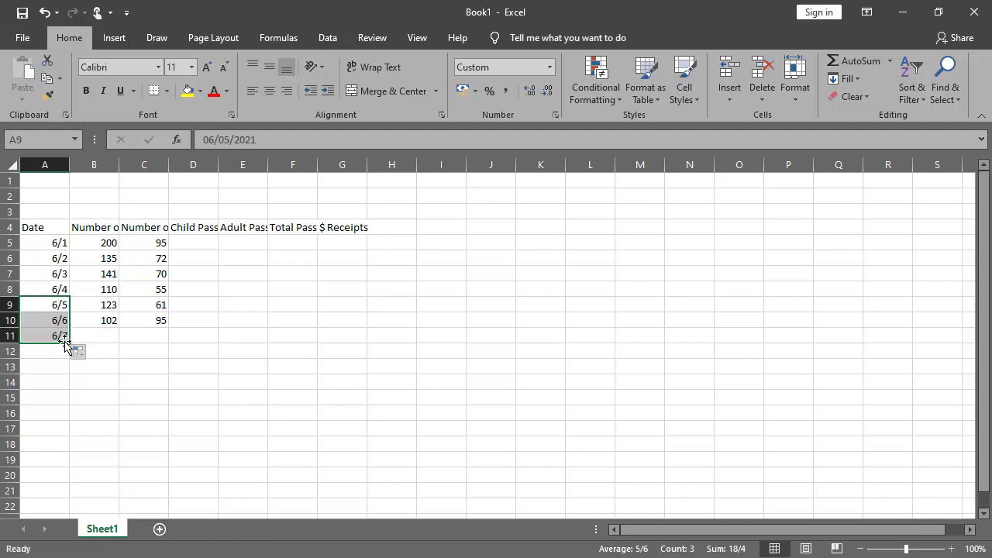
click(59, 335)
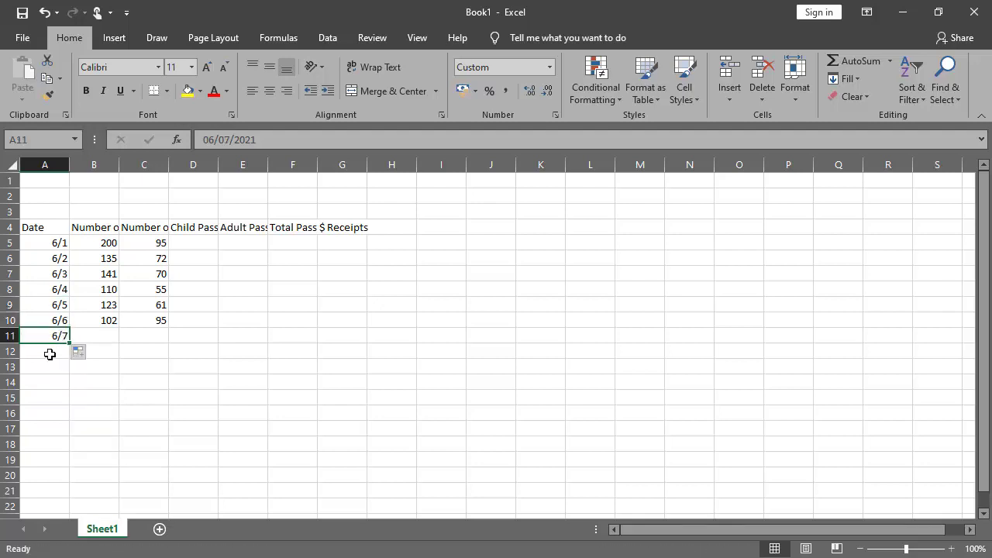
Enter 189 in cell B11 and 99 in cell C11 for the 6/7 row
click(93, 337)
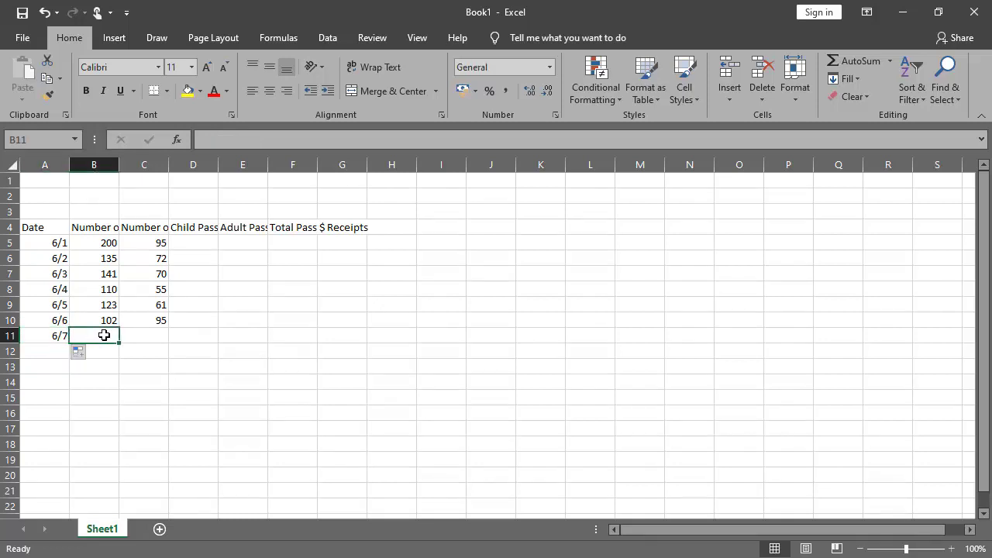
text(19)
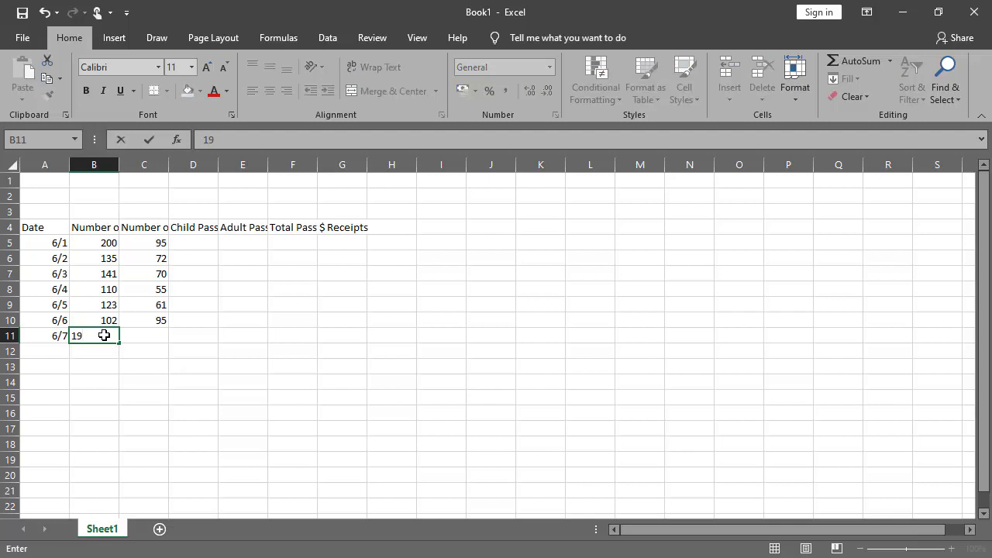
text(8)
click(728, 452)
click(162, 342)
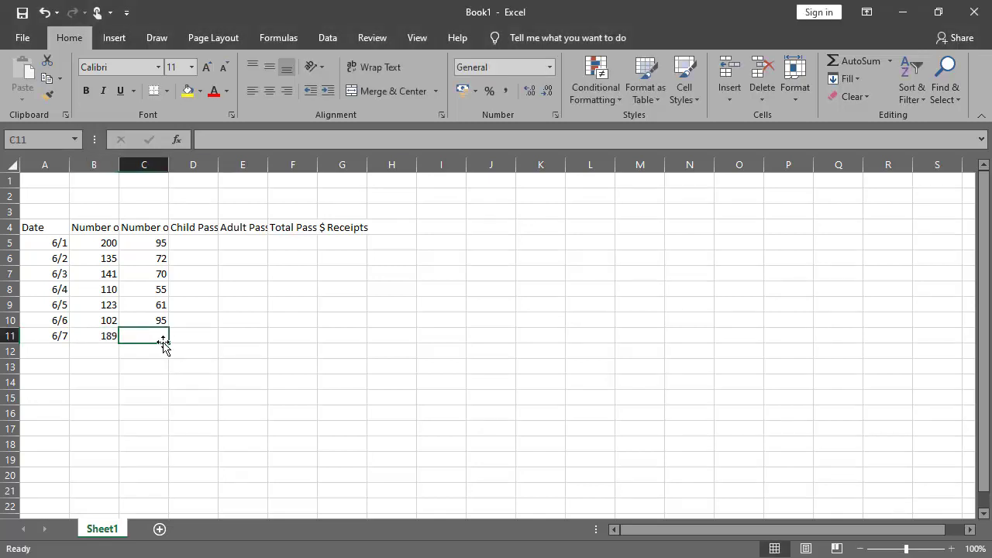
text(99)
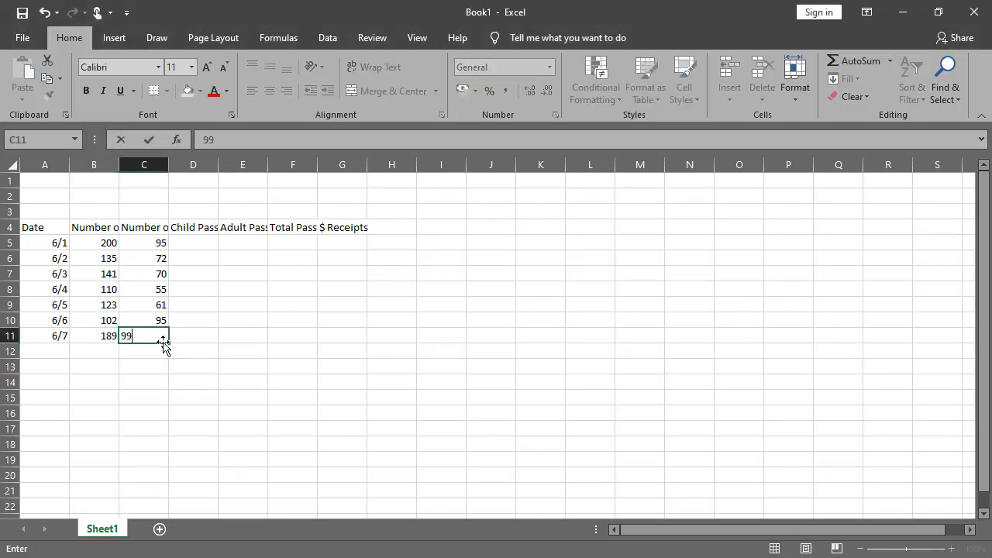
click(201, 369)
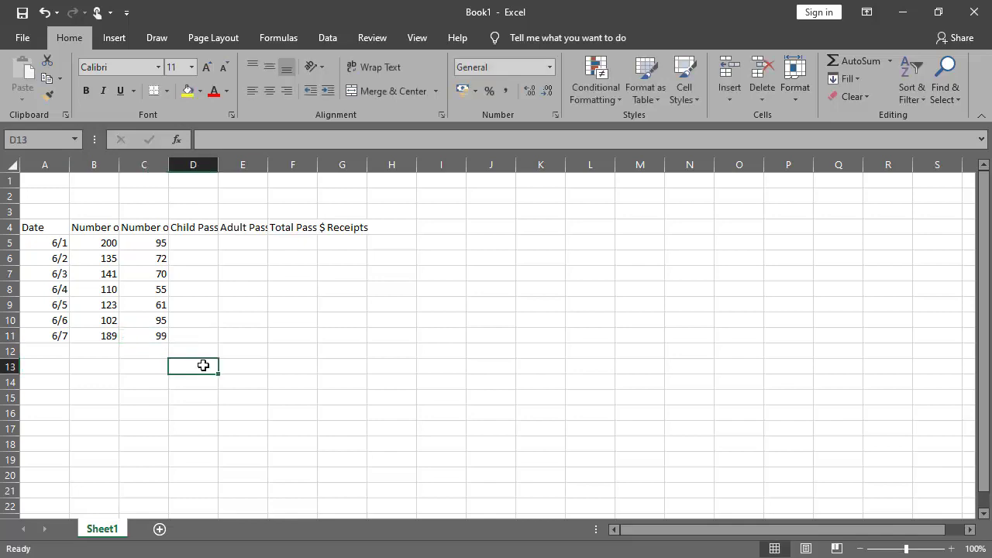
Check the date instructions in the assignment PDF, return to Excel and center the dates in cells A5:A11 horizontally
key(alt+Tab)
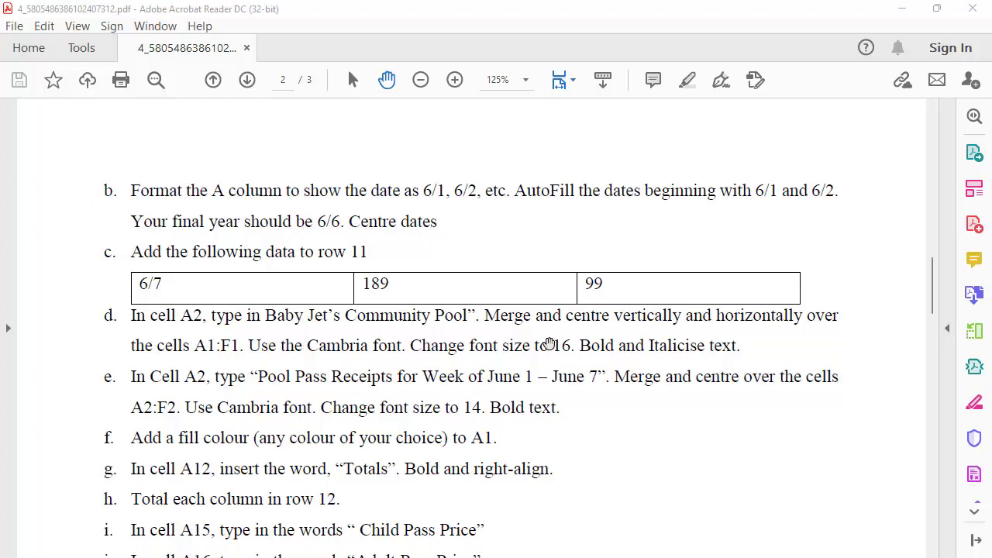
key(alt+Tab)
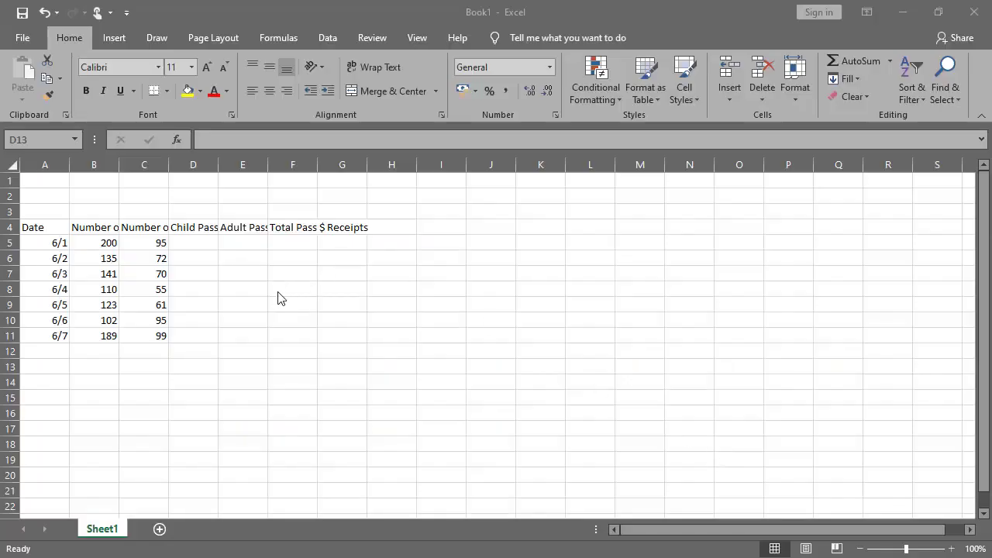
click(47, 244)
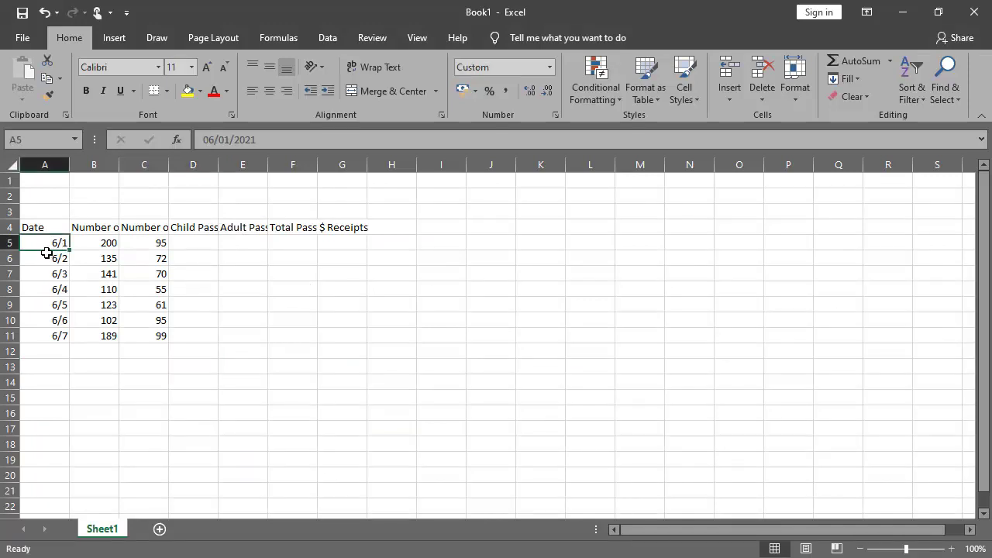
drag(49, 243, 58, 333)
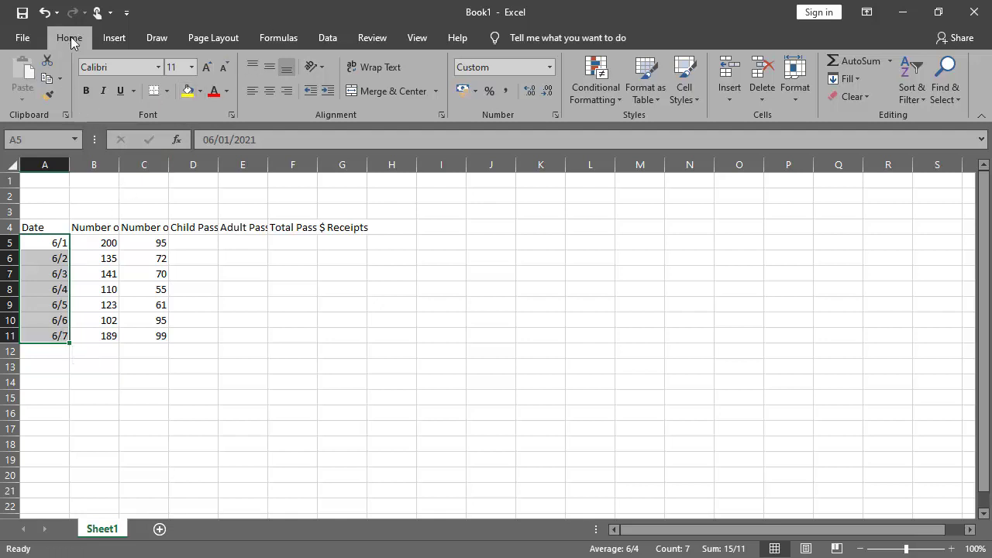
click(275, 92)
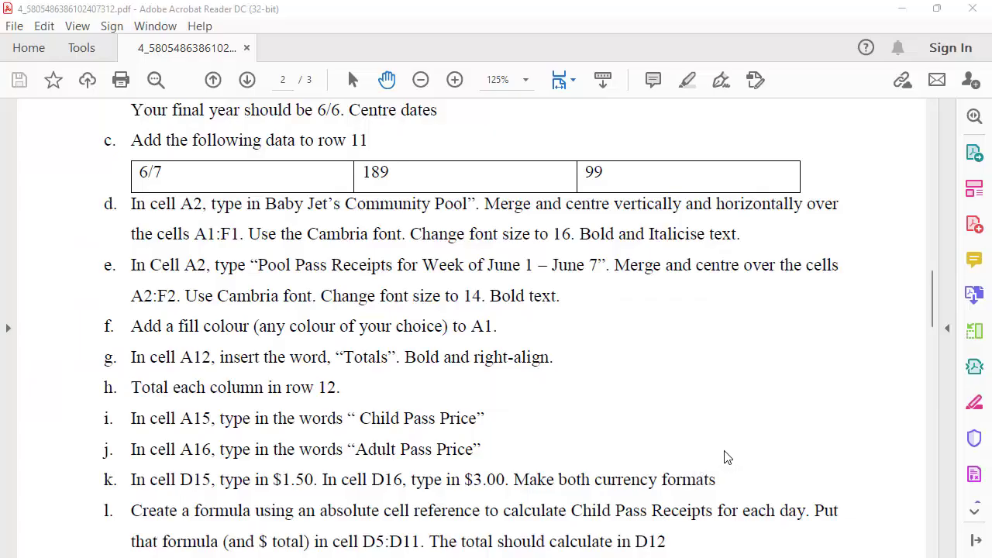
Switch to the assignment PDF in Acrobat Reader and copy the text "Baby Jet's Community Pool" from item d
key(alt+Tab)
drag(265, 203, 453, 204)
right_click(453, 204)
click(458, 215)
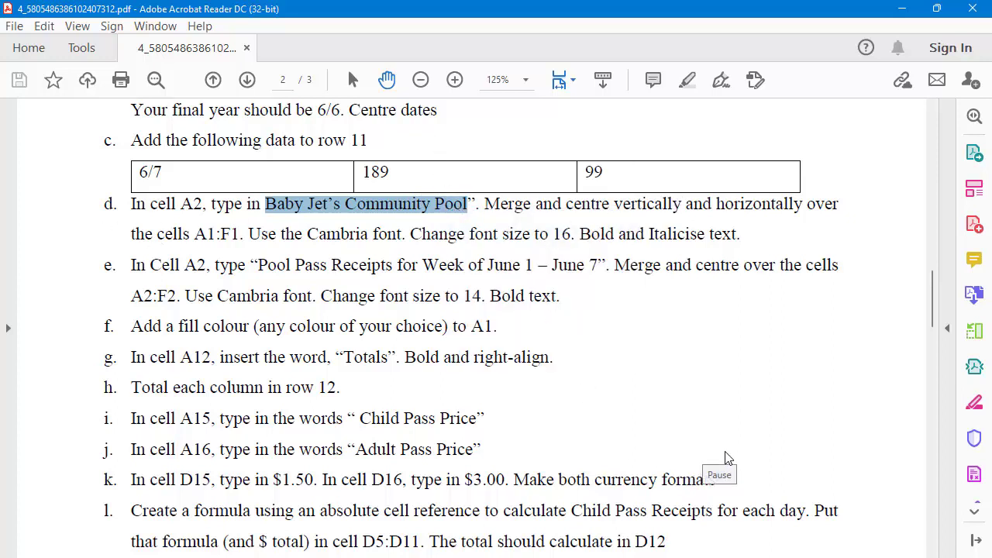
Switch back to Excel and paste the copied title "Baby Jet's Community Pool" into cell A2
key(alt+Tab)
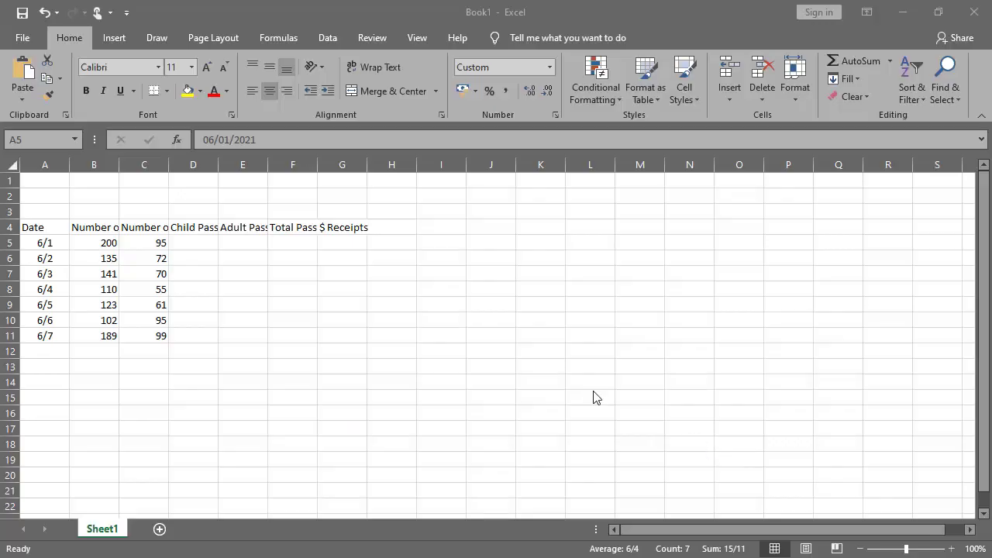
double_click(54, 197)
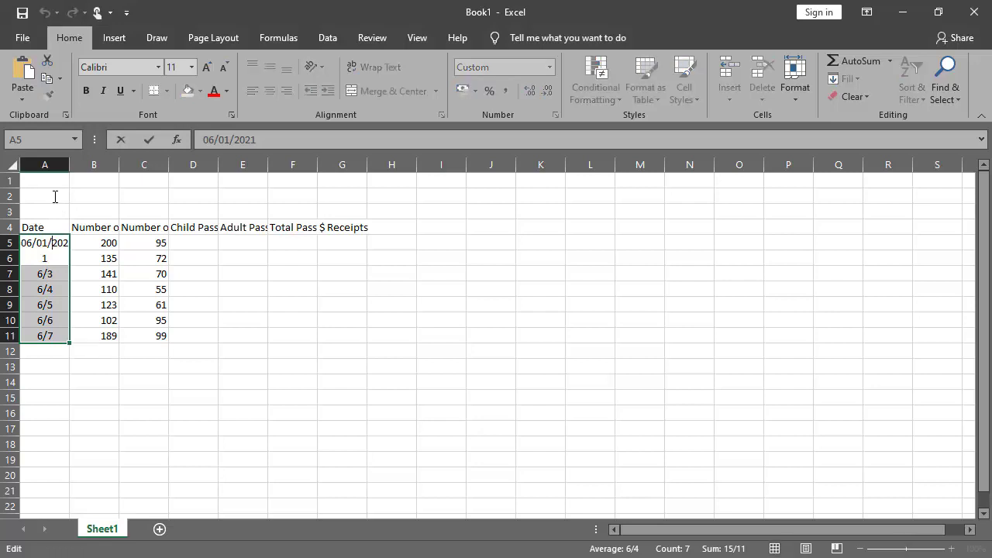
click(49, 196)
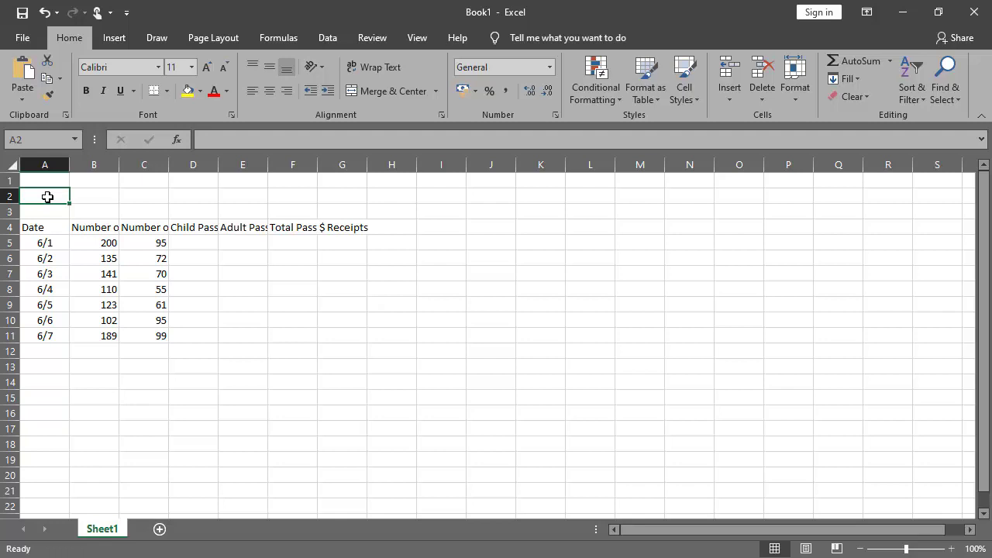
right_click(47, 197)
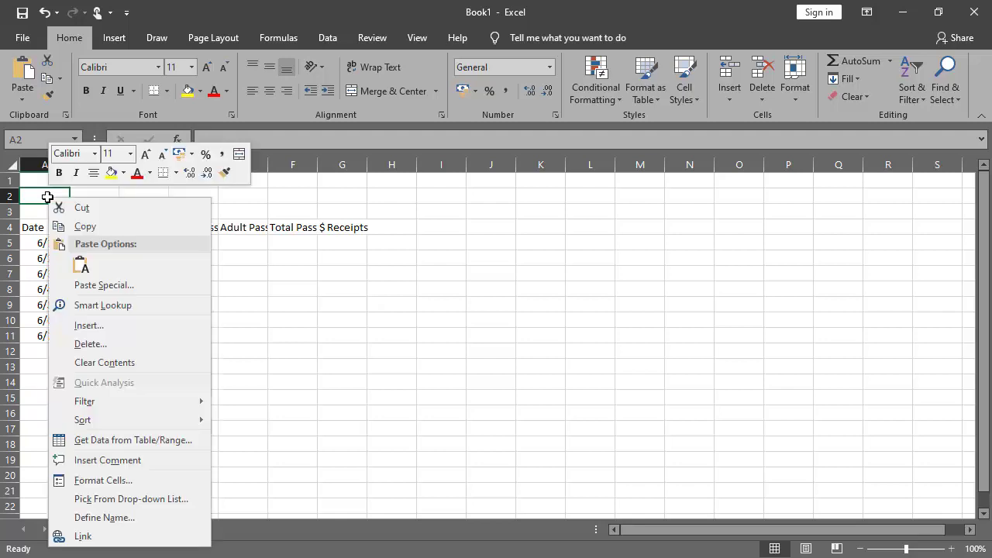
click(81, 265)
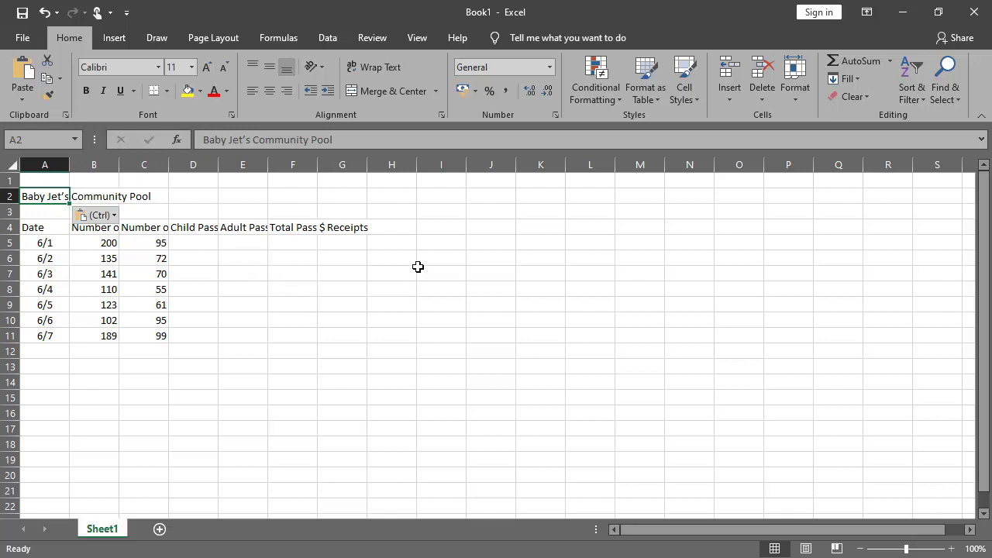
Check item d in the assignment PDF, return to Excel and merge and center the title across cells A2:F2
click(714, 451)
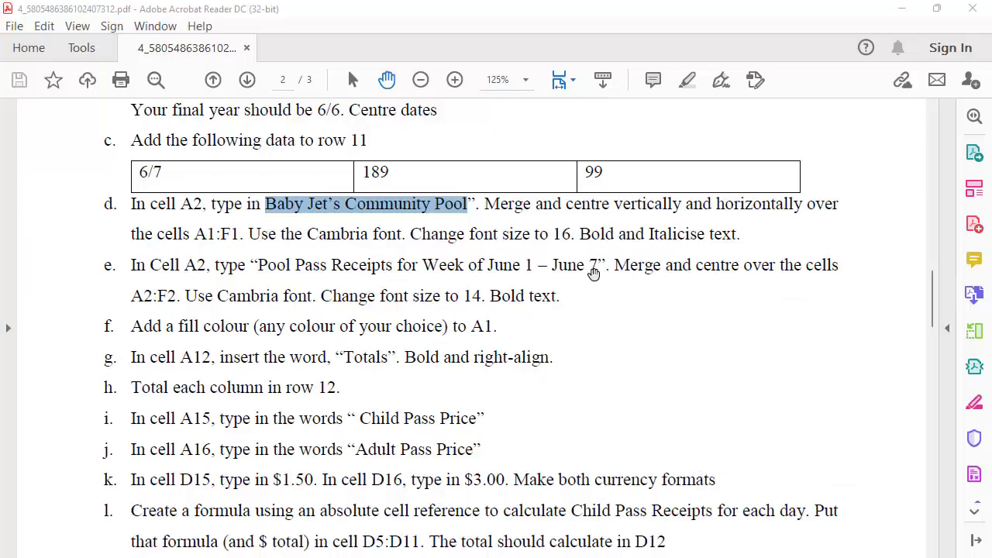
click(497, 205)
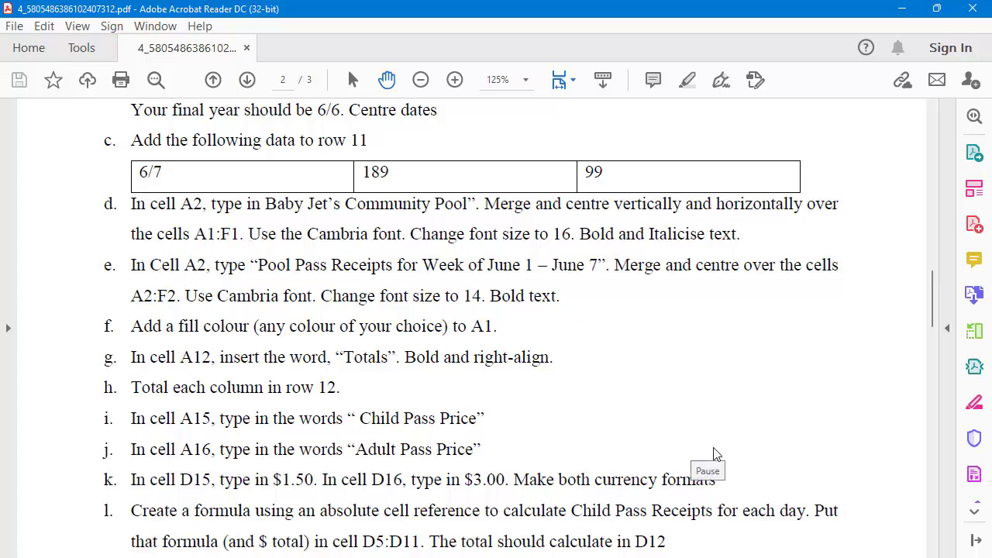
key(alt+Tab)
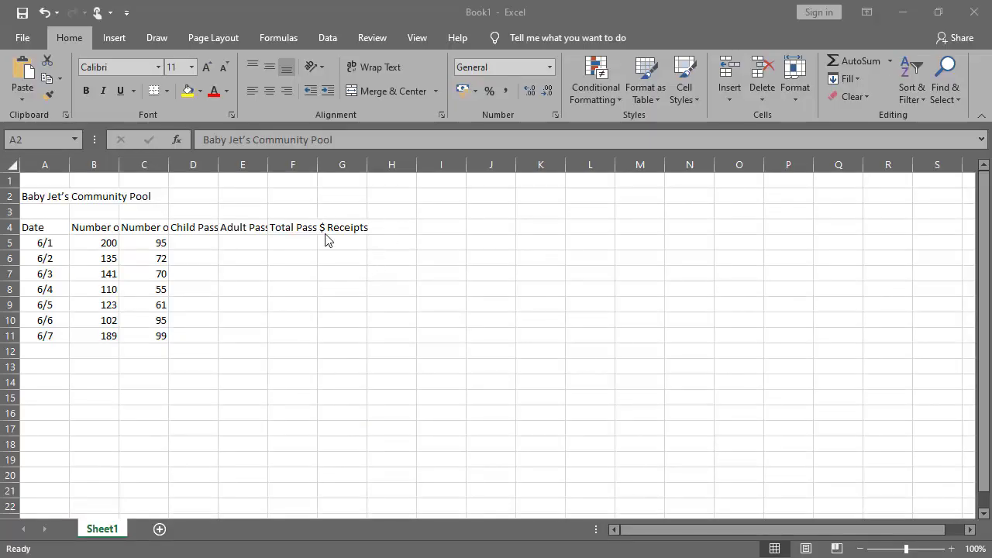
key(ctrl+v)
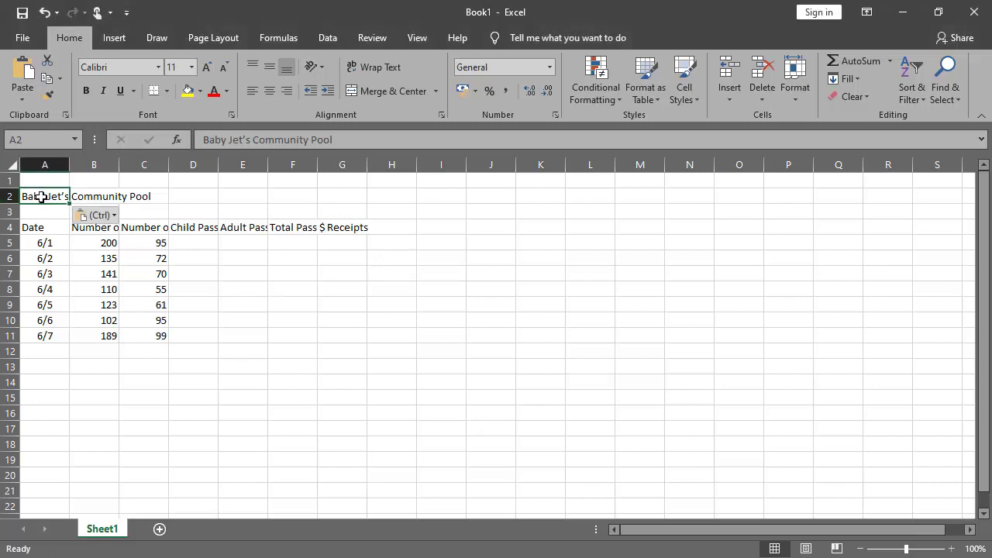
drag(44, 196, 277, 197)
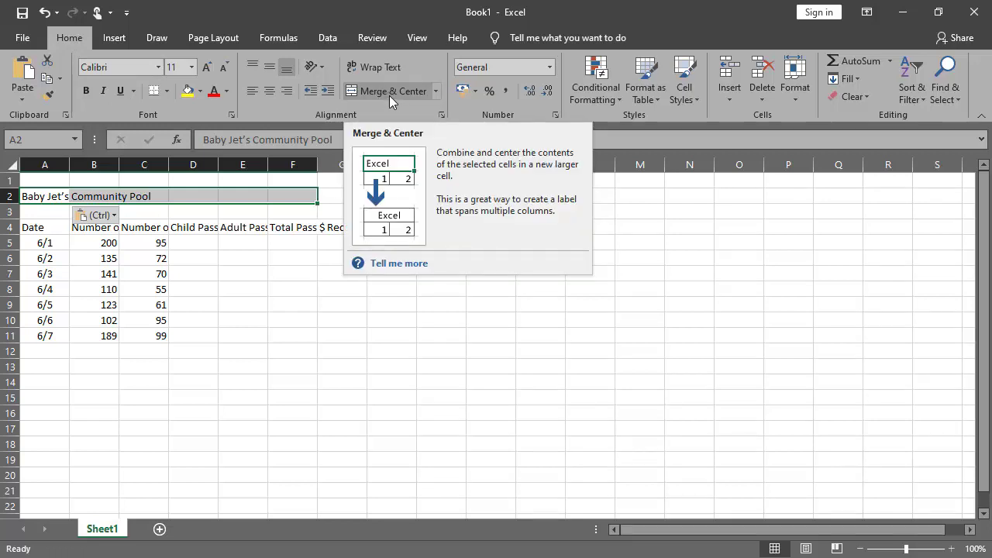
click(440, 92)
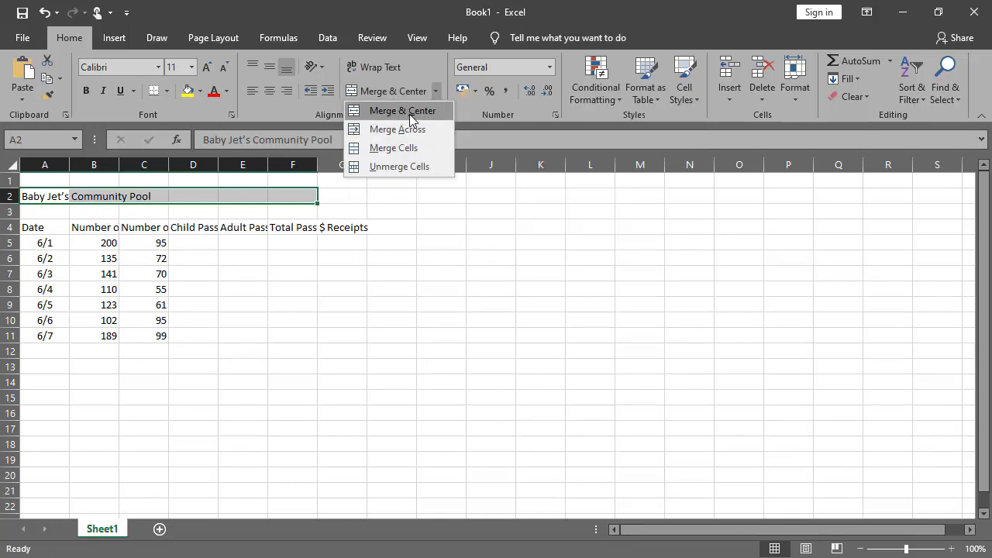
click(408, 114)
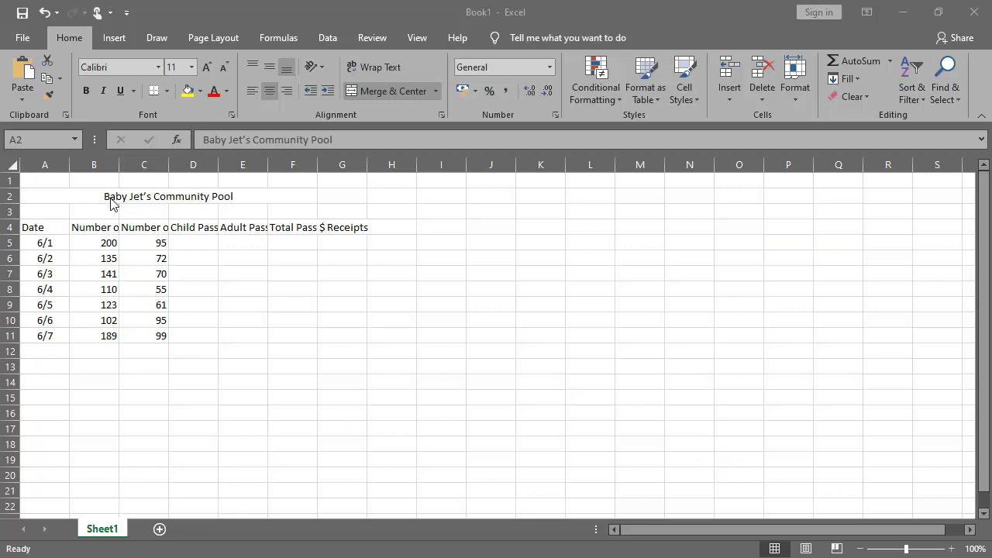
Move the merged title "Baby Jet's Community Pool" from row 2 to cell A1 by cutting and pasting it
right_click(106, 190)
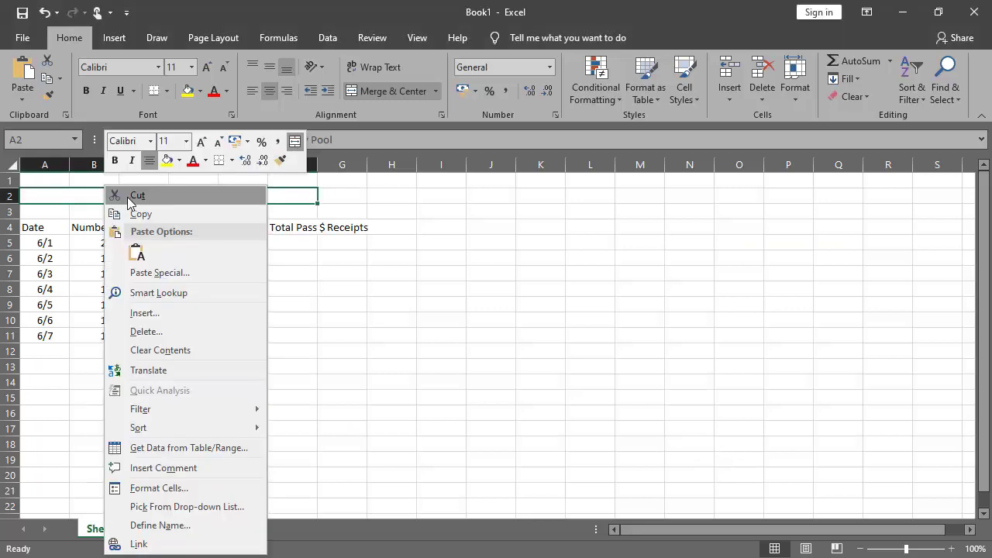
click(137, 195)
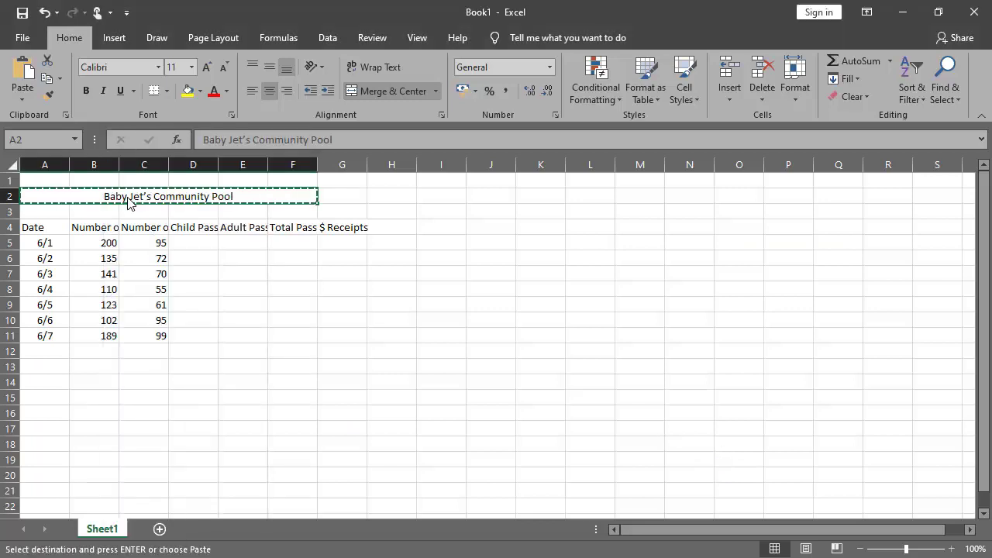
click(56, 179)
right_click(54, 180)
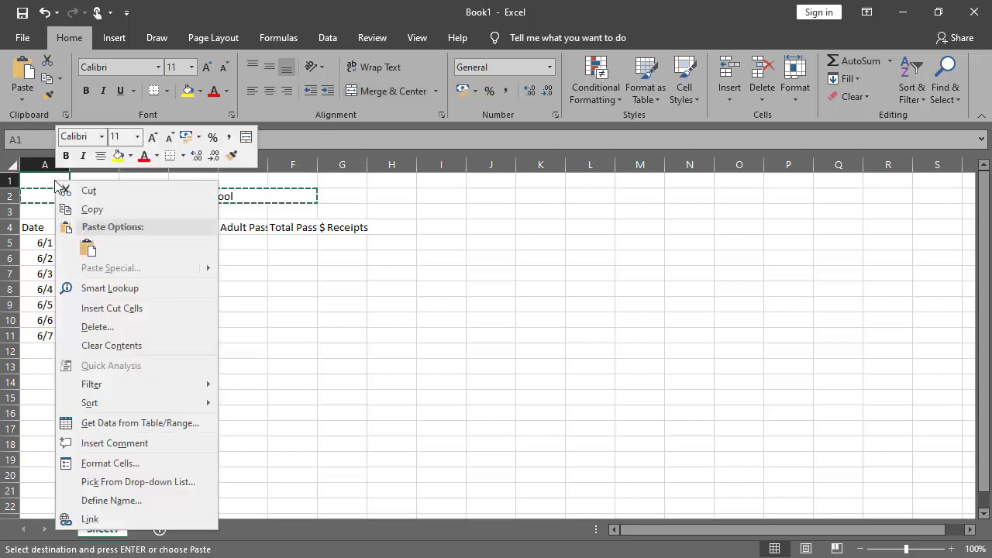
click(86, 248)
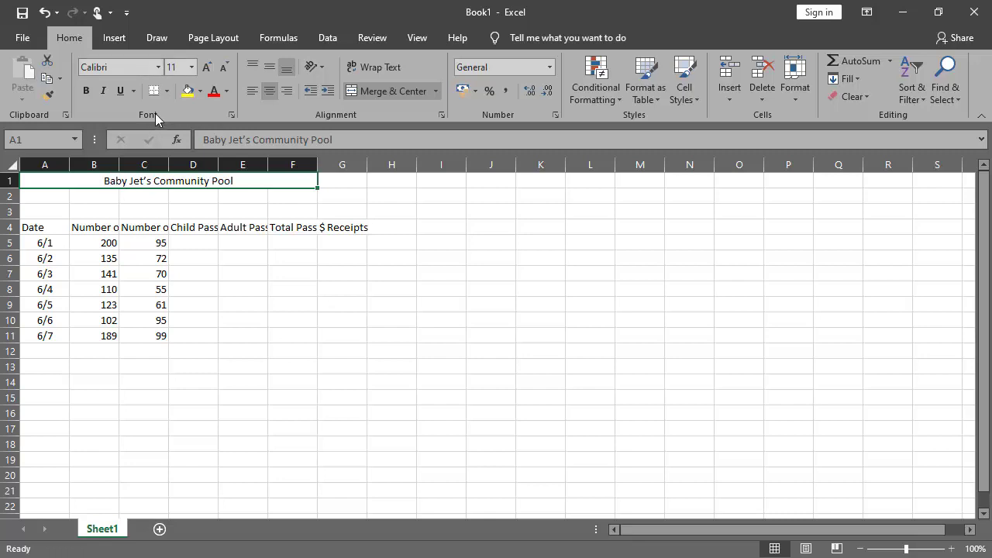
Set the title in merged cell A1 to the Cambria font at size 16
click(126, 67)
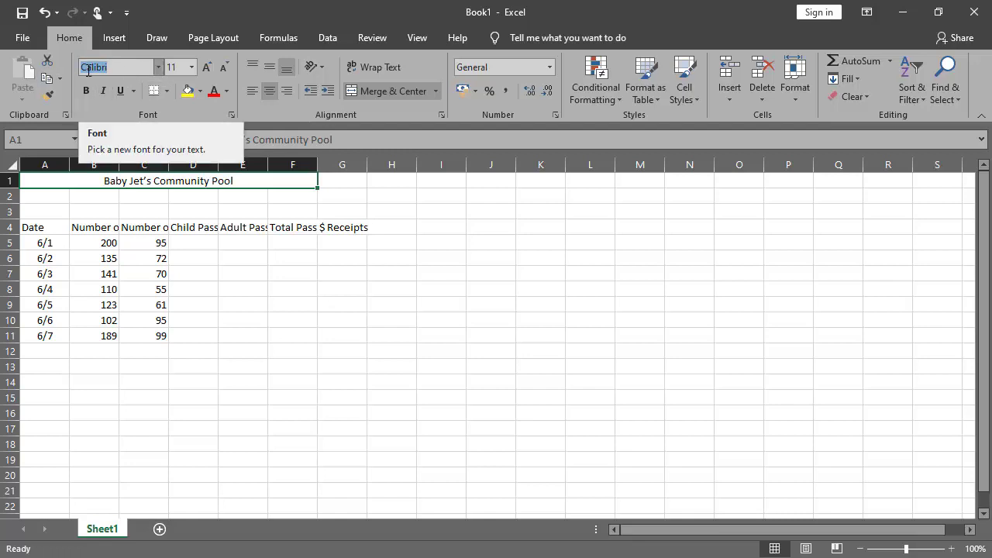
text(Cam)
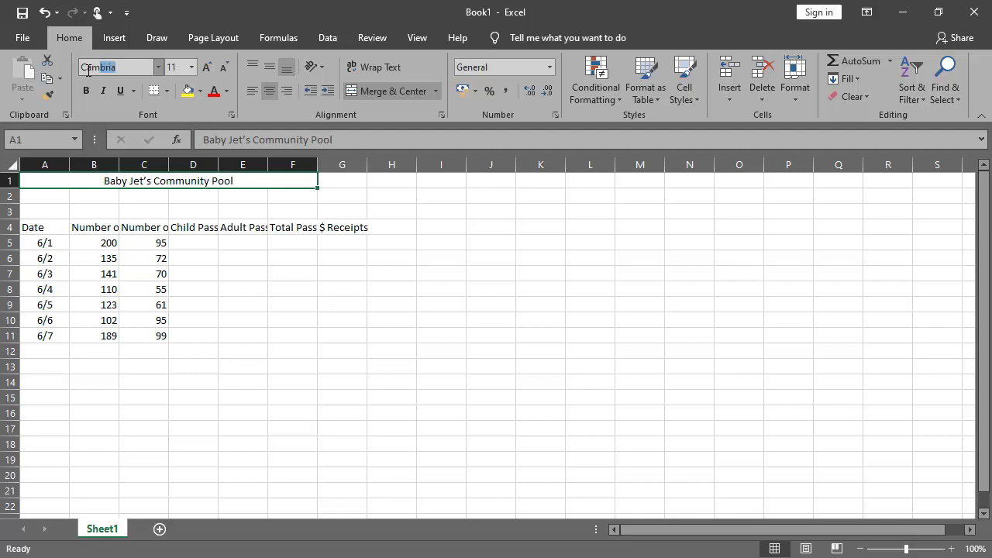
key(Return)
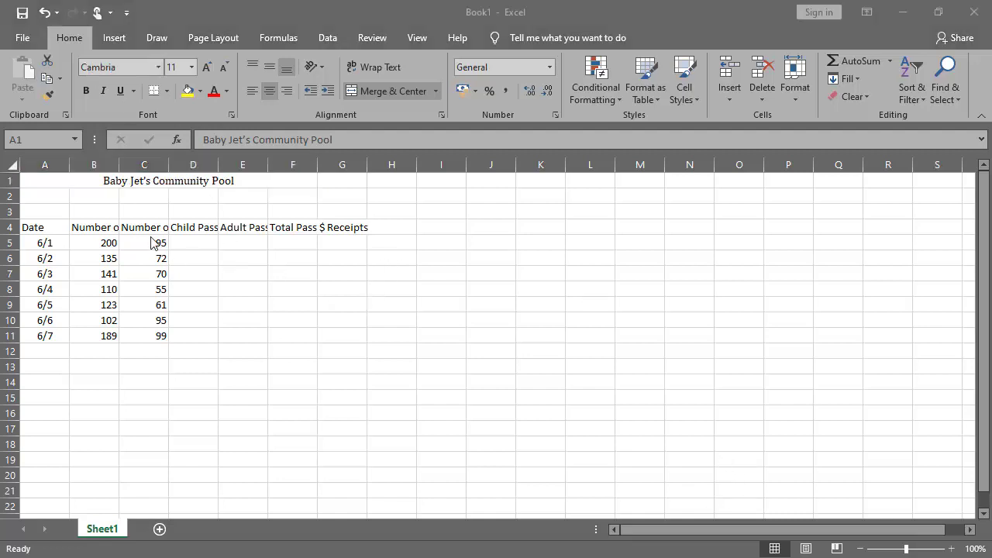
click(124, 180)
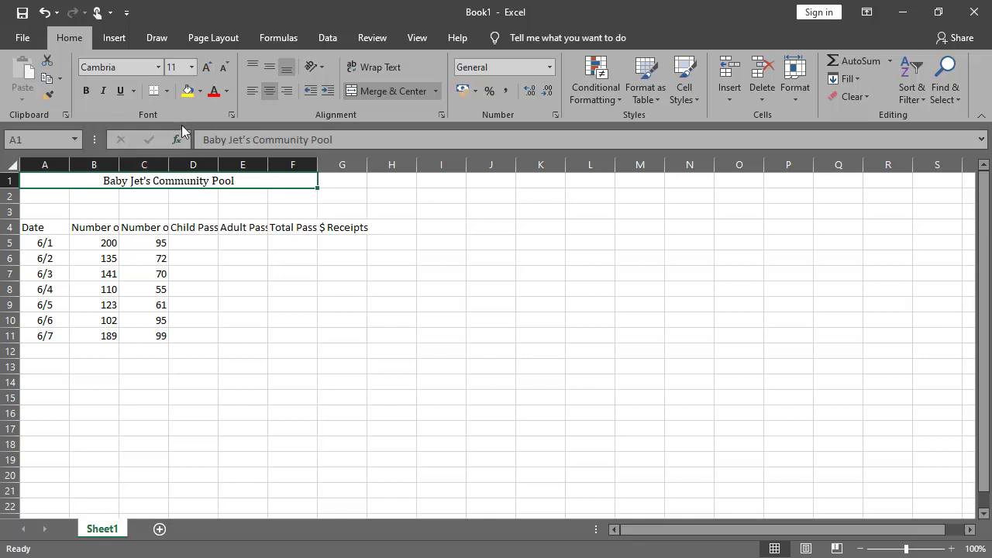
click(192, 67)
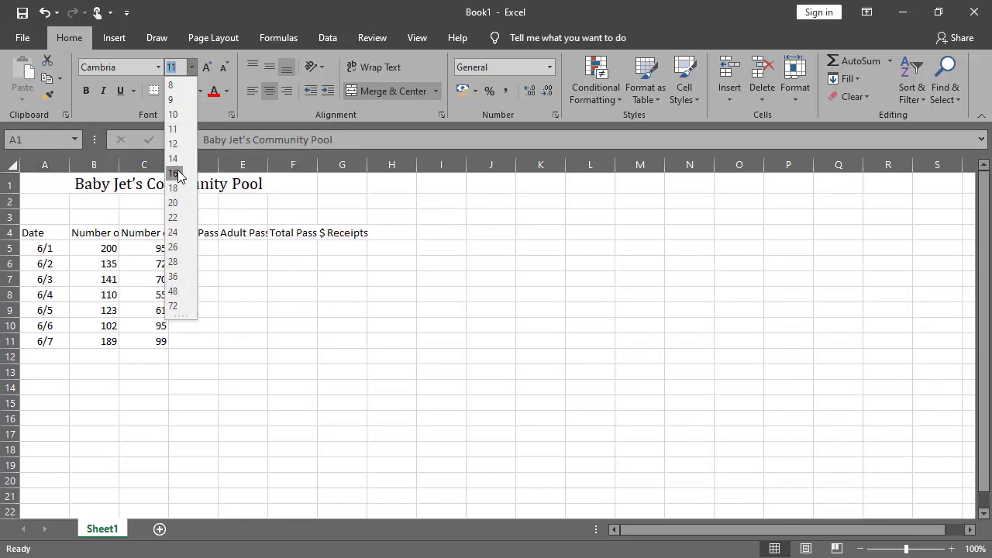
click(178, 174)
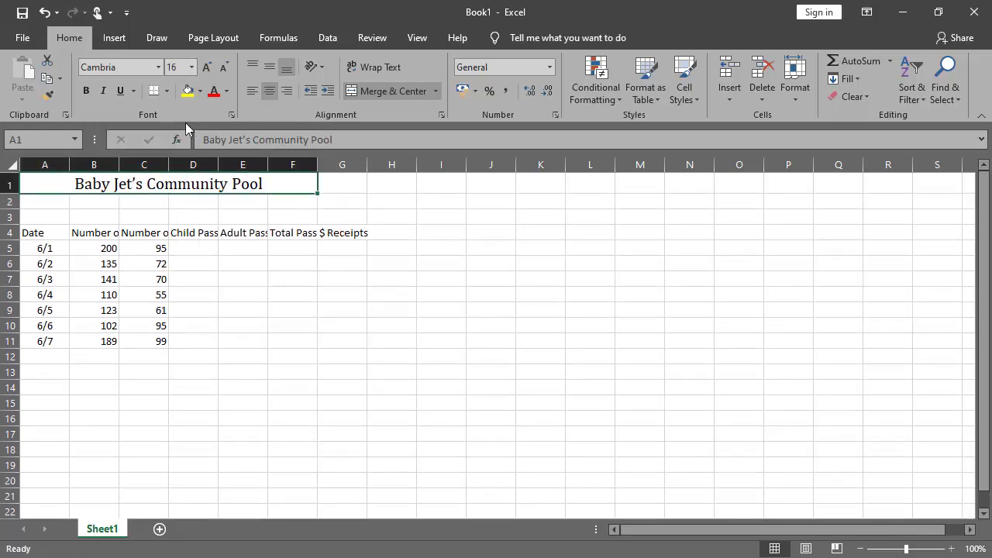
Make the title in A1 bold and italic, and middle-align it vertically
click(87, 96)
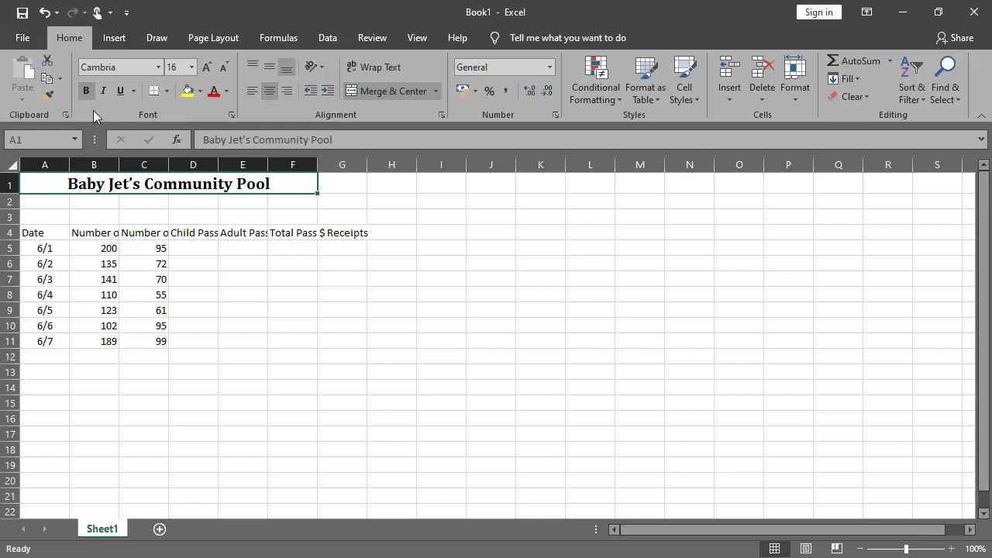
click(106, 94)
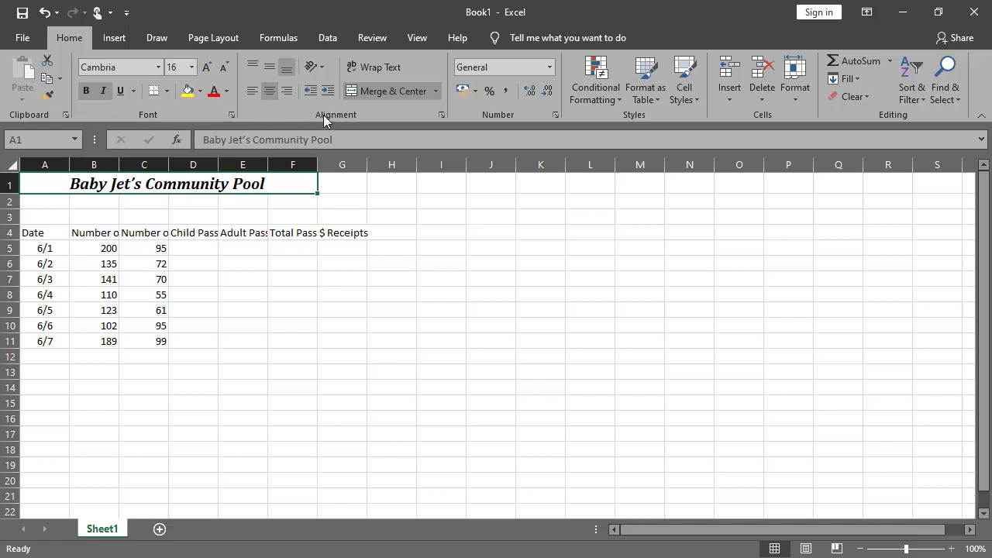
click(268, 68)
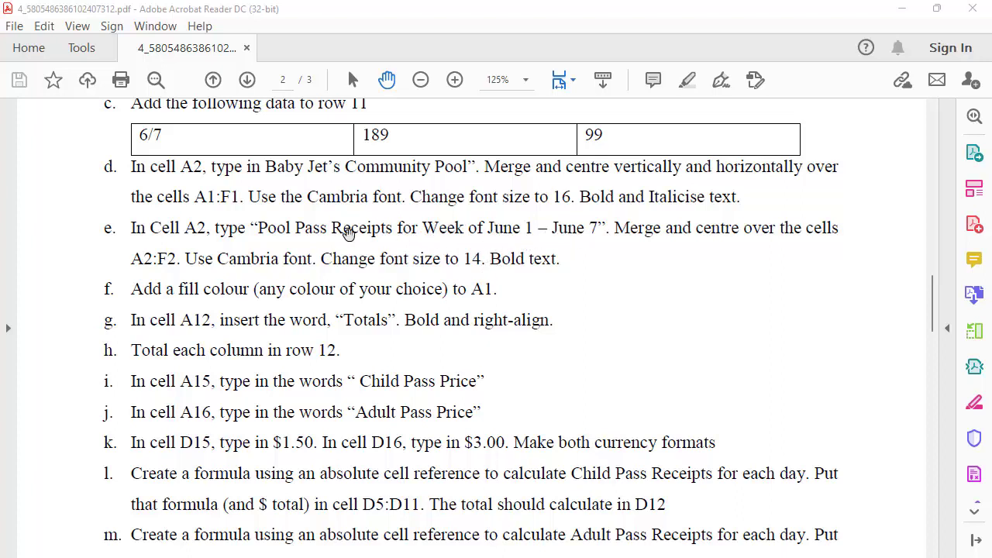
Switch to the assignment PDF in Acrobat Reader and copy "Pool Pass Receipts for Week of June 1 – June 7" from item e
drag(258, 223, 597, 232)
click(595, 231)
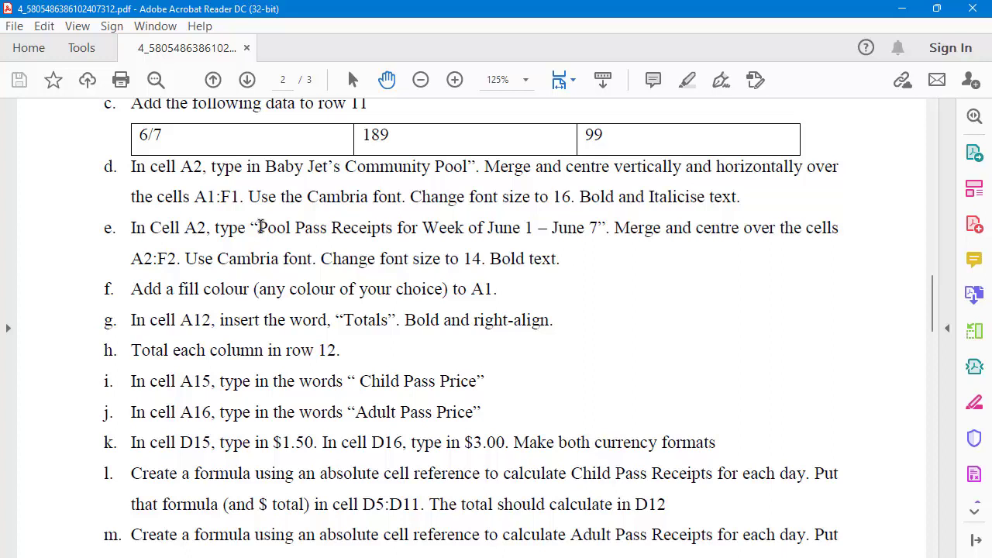
drag(258, 226, 593, 233)
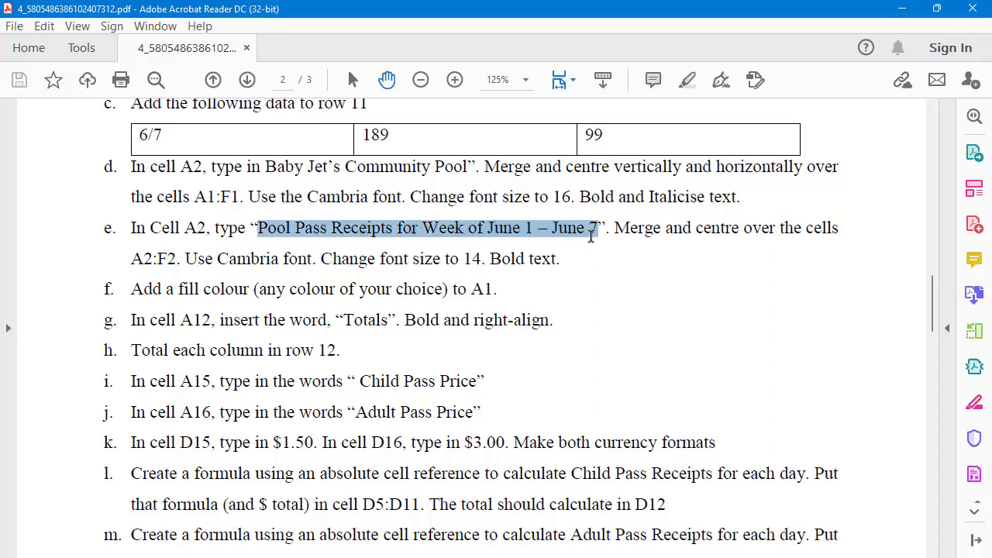
right_click(512, 232)
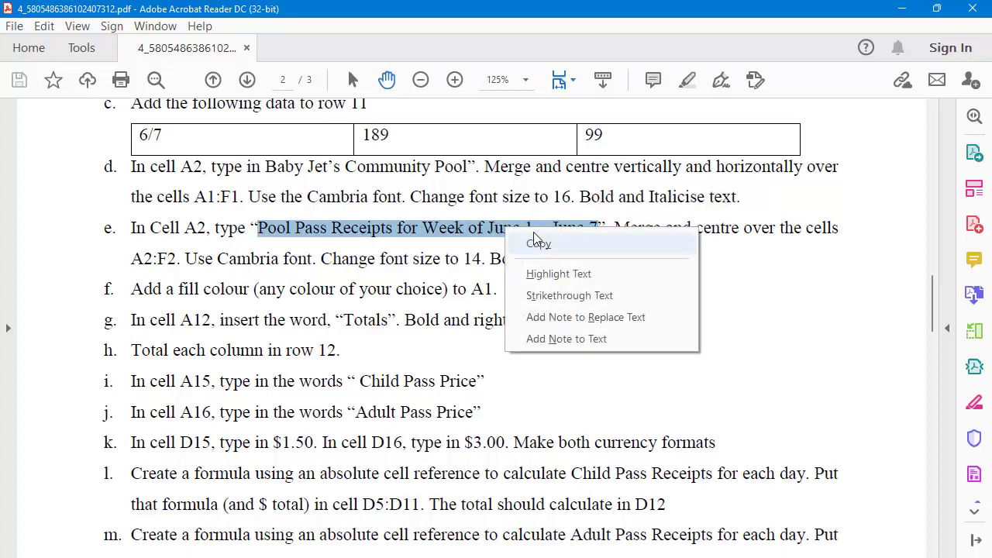
click(538, 244)
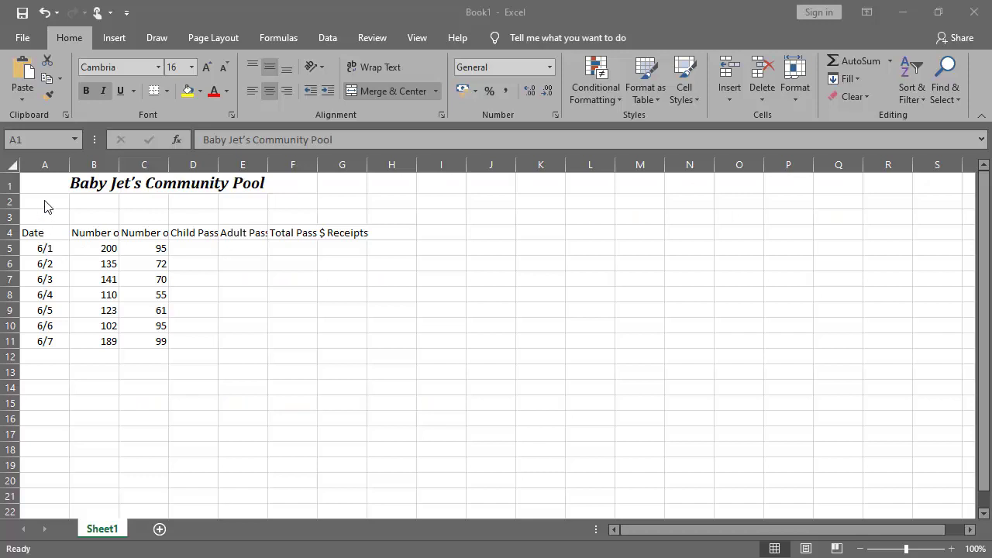
Switch back to Excel, paste the copied subtitle into cell A2, and merge and center it across A2:F2
click(44, 200)
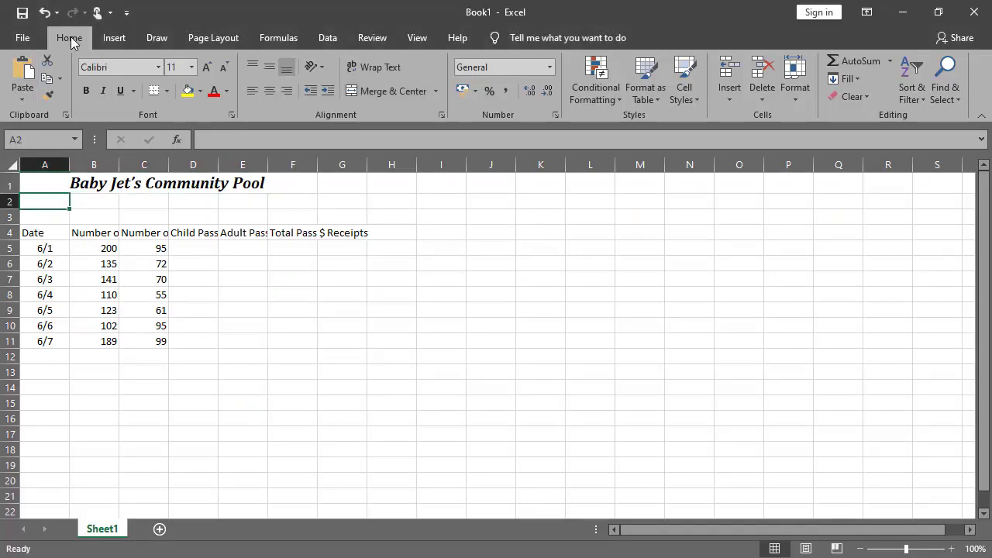
click(24, 70)
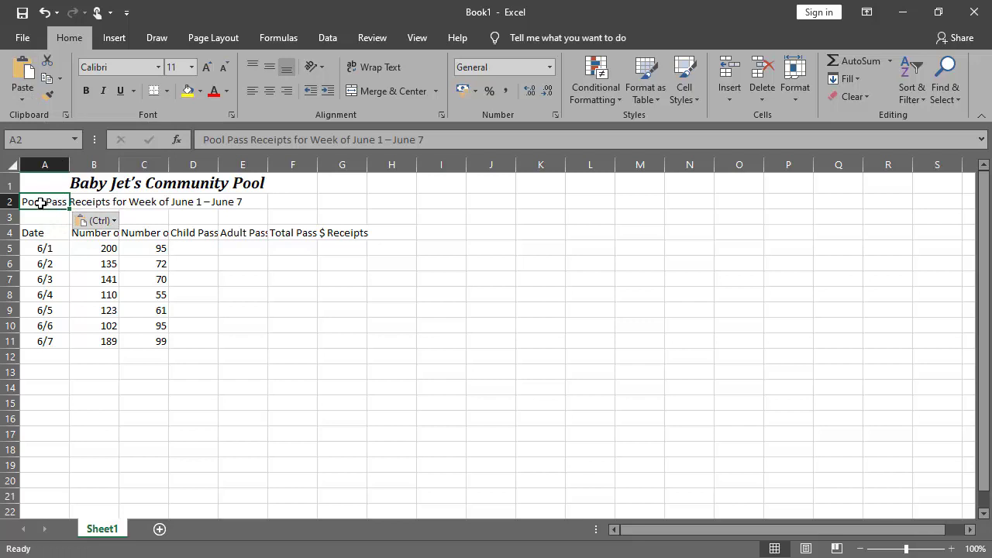
drag(43, 200, 284, 201)
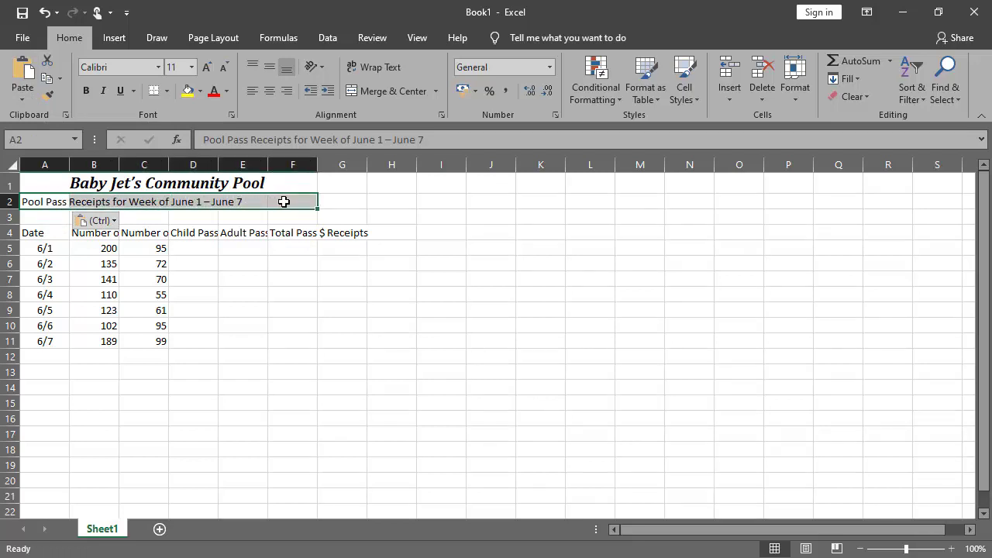
click(380, 91)
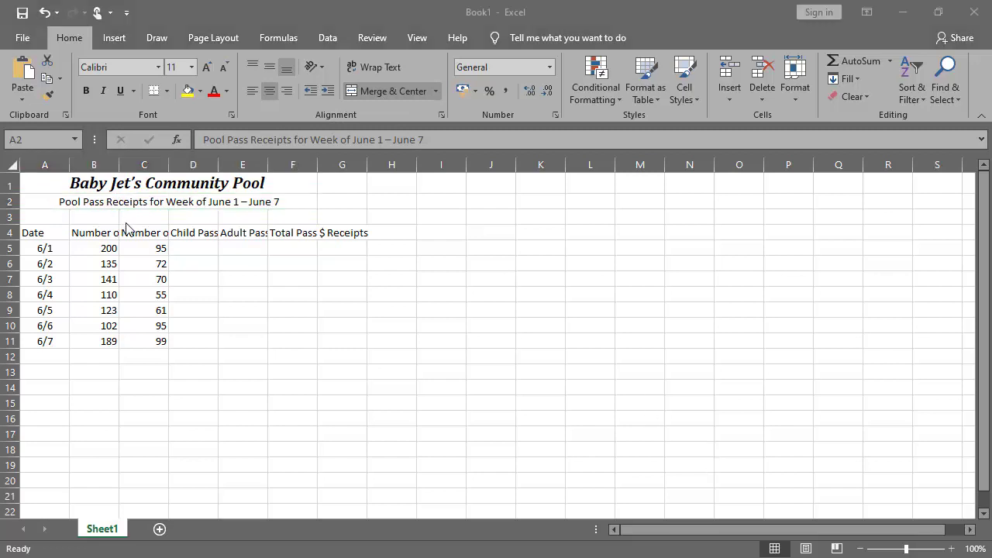
Format the subtitle in merged cell A2 with the Cambria font, size 14, and bold
click(62, 206)
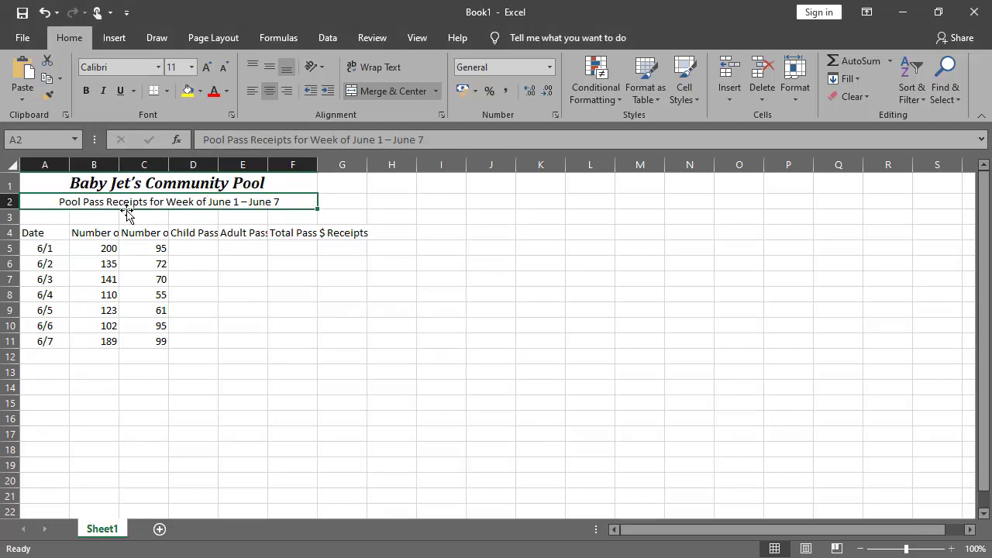
click(138, 70)
text(C)
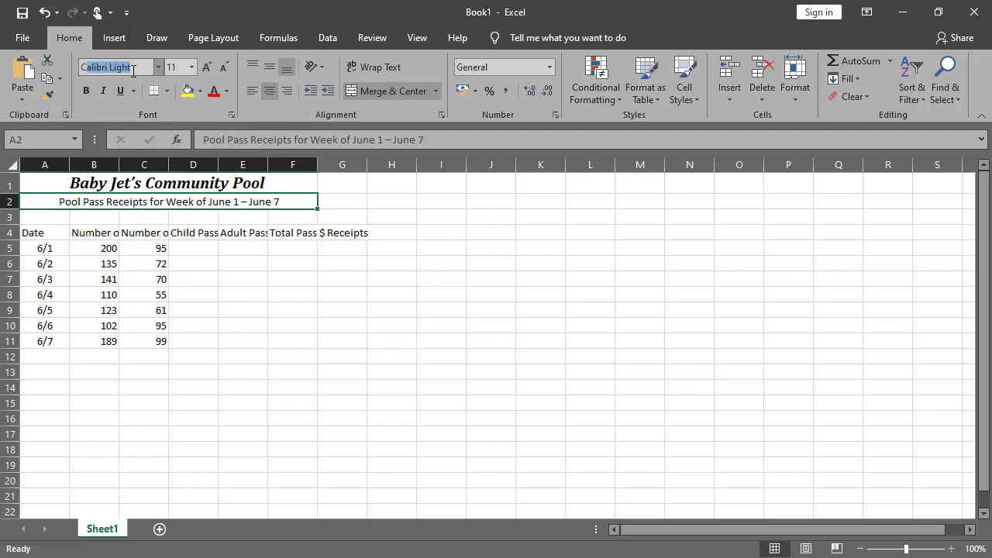
text(ambria)
key(Return)
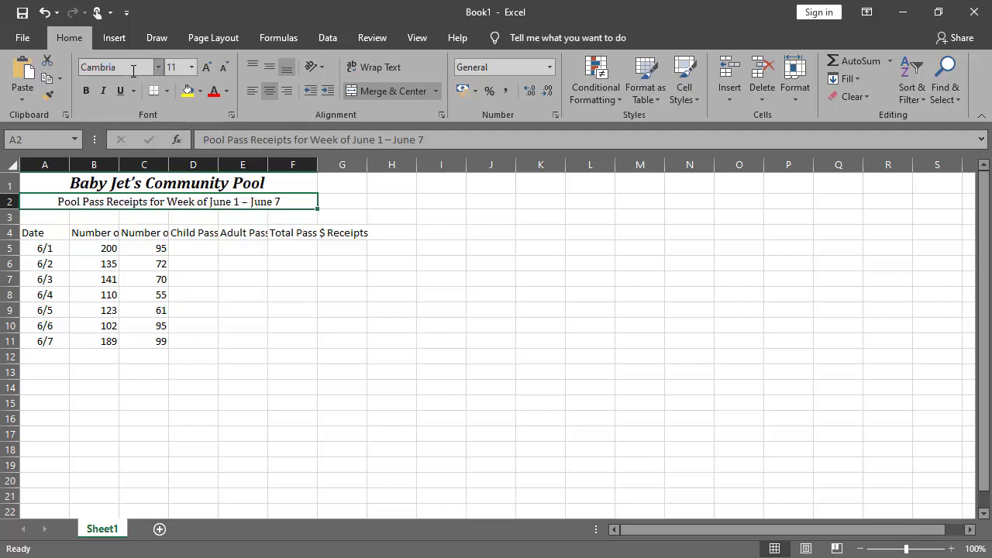
click(207, 68)
click(207, 67)
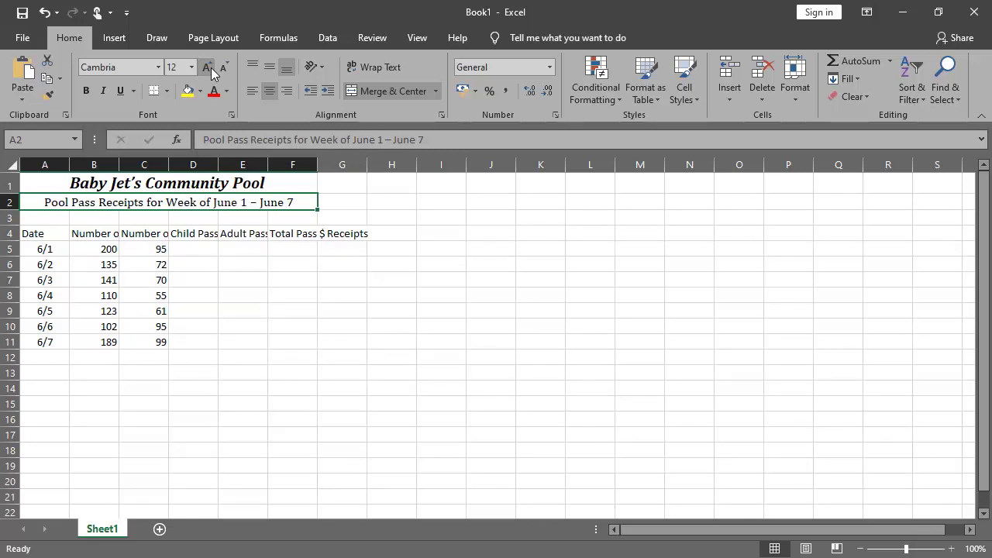
click(86, 90)
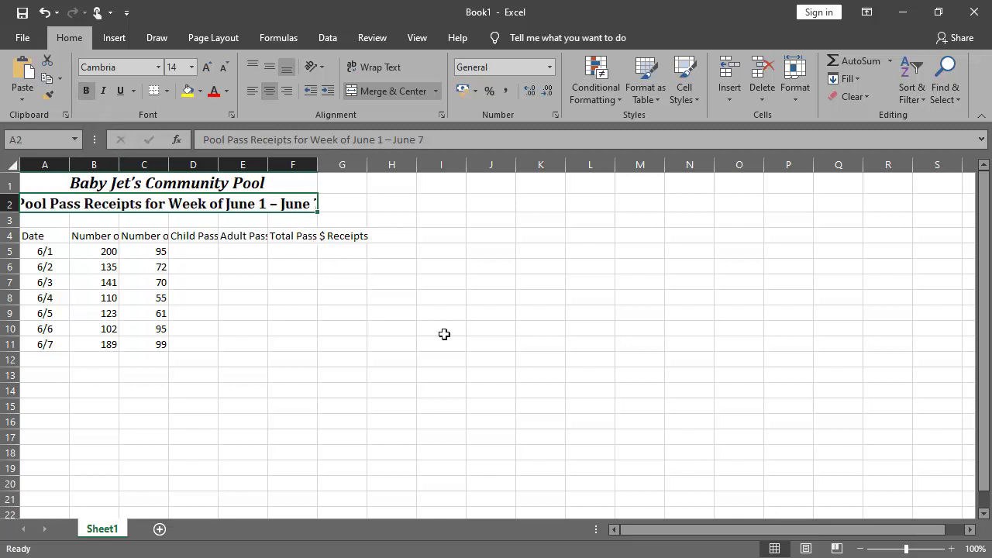
Check item f in the Acrobat Reader assignment PDF, then return to Excel and fill merged cell A1 with light orange
key(alt+Tab)
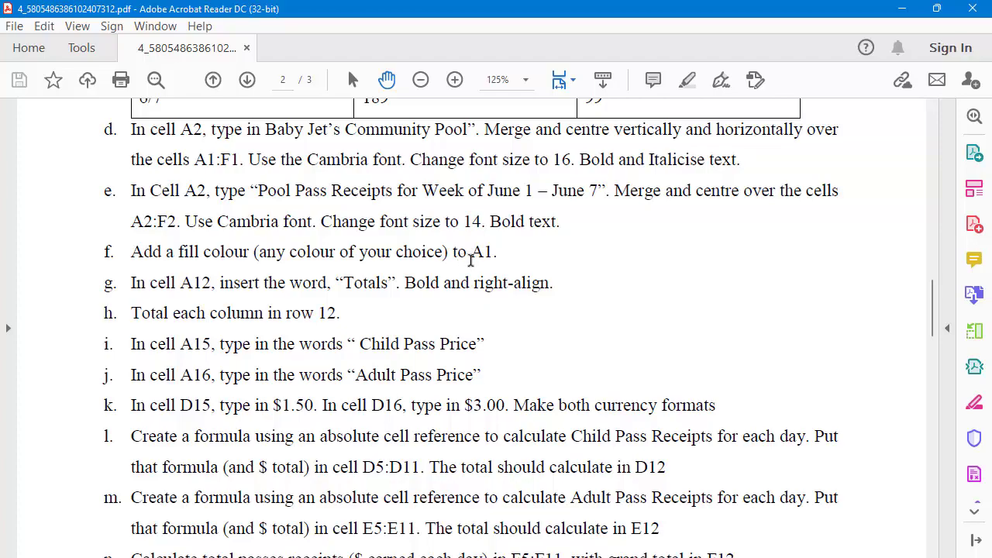
key(alt+Tab)
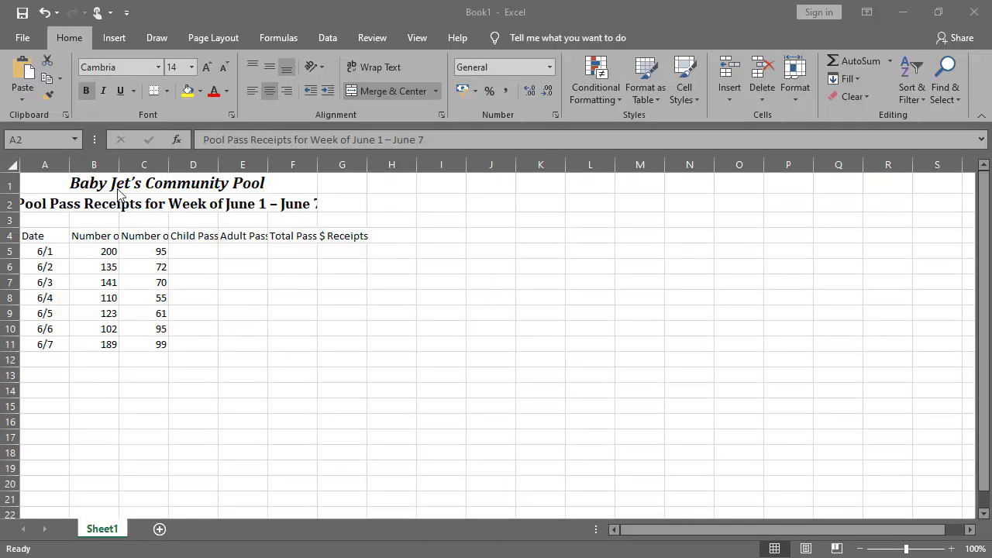
click(49, 183)
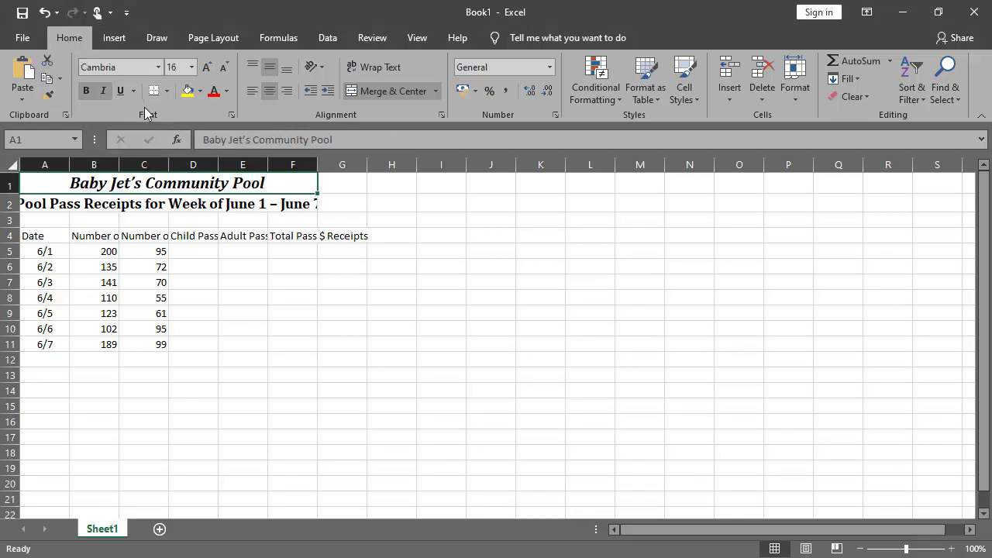
click(200, 91)
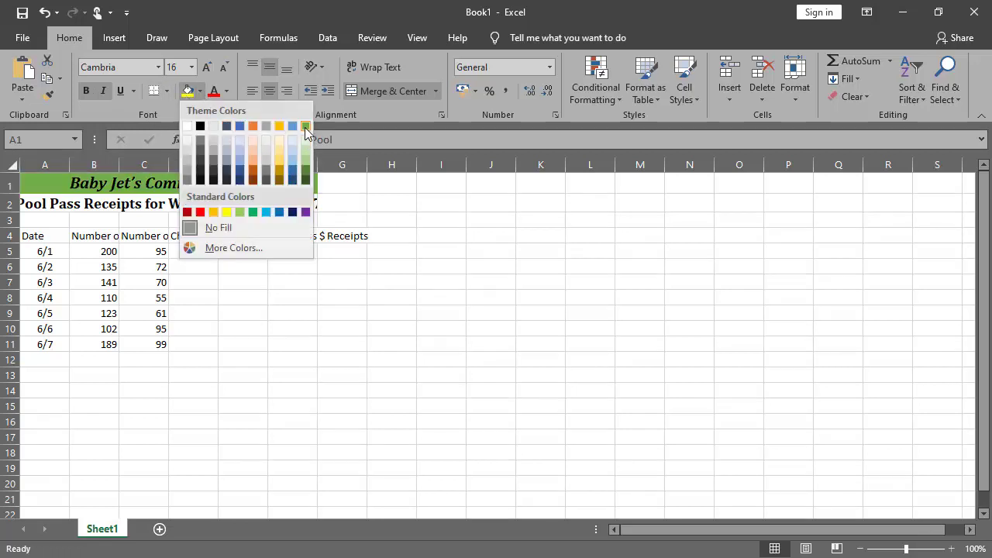
click(256, 159)
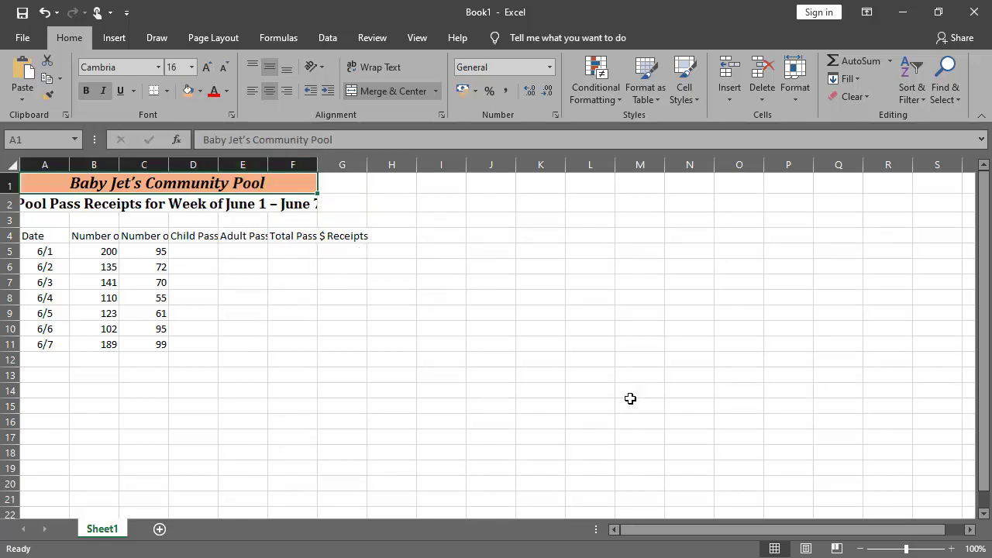
Switch to the assignment PDF in Acrobat Reader and copy the word "Totals" from item g
key(alt+Tab)
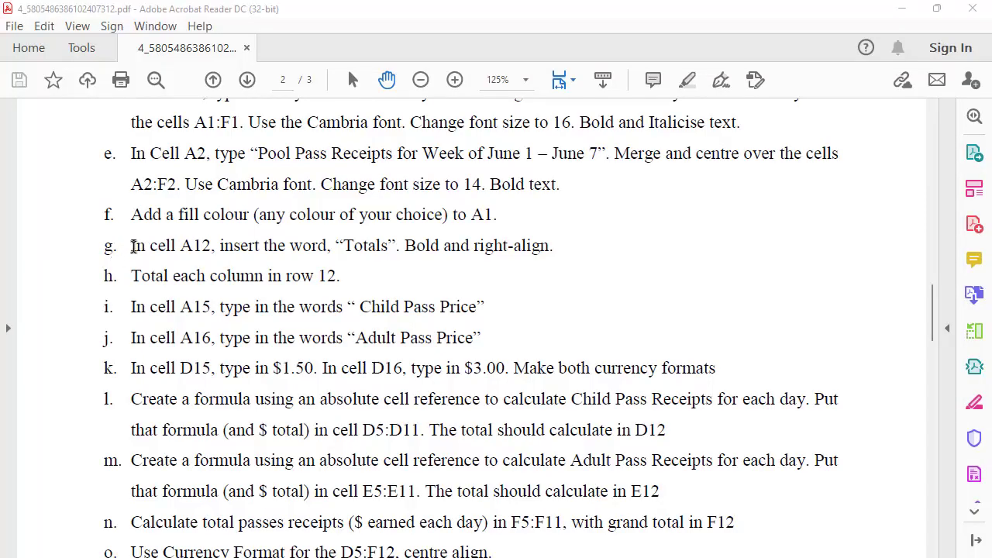
double_click(387, 246)
click(342, 245)
drag(346, 245, 388, 256)
right_click(384, 256)
click(394, 270)
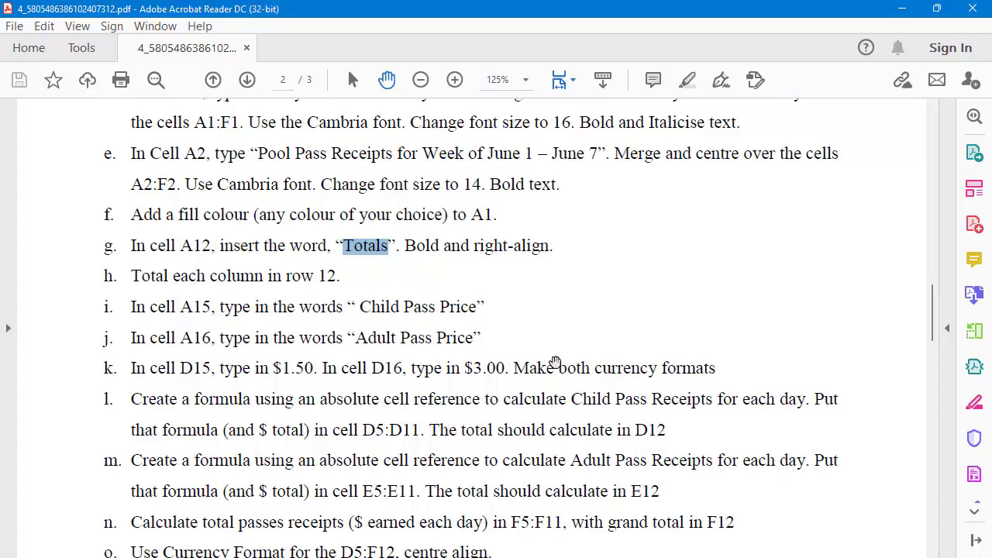
Switch back to Excel, paste "Totals" into cell A12, and right-align it
key(alt+Tab)
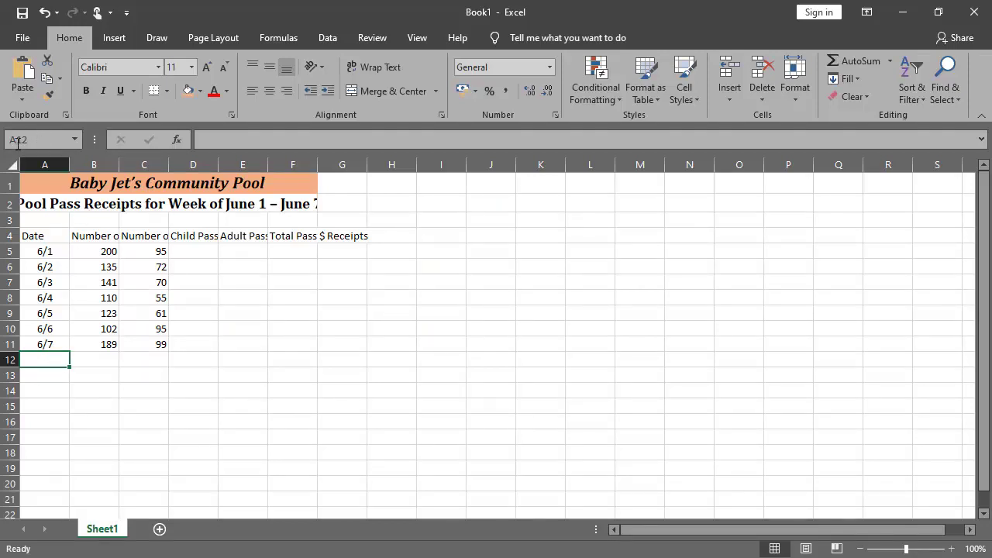
right_click(45, 361)
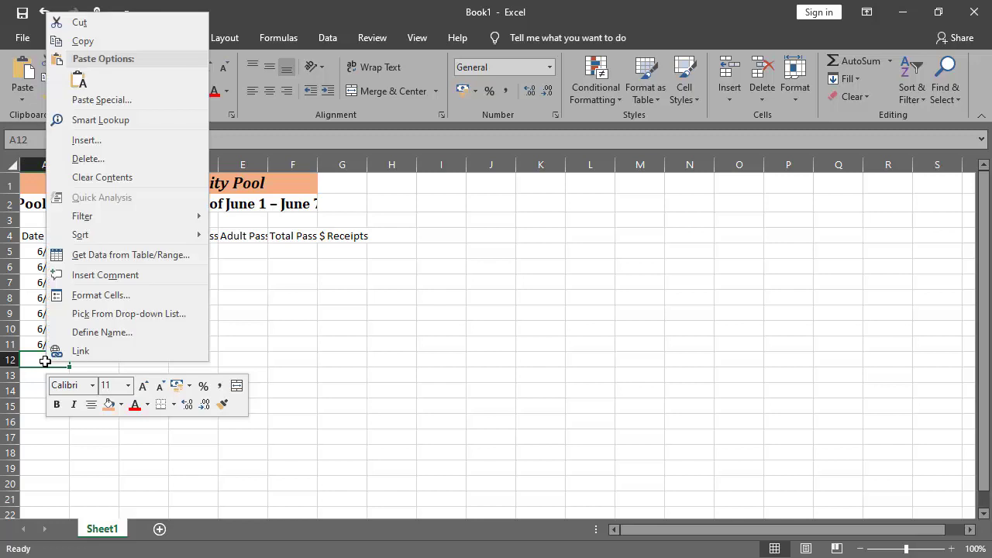
click(81, 83)
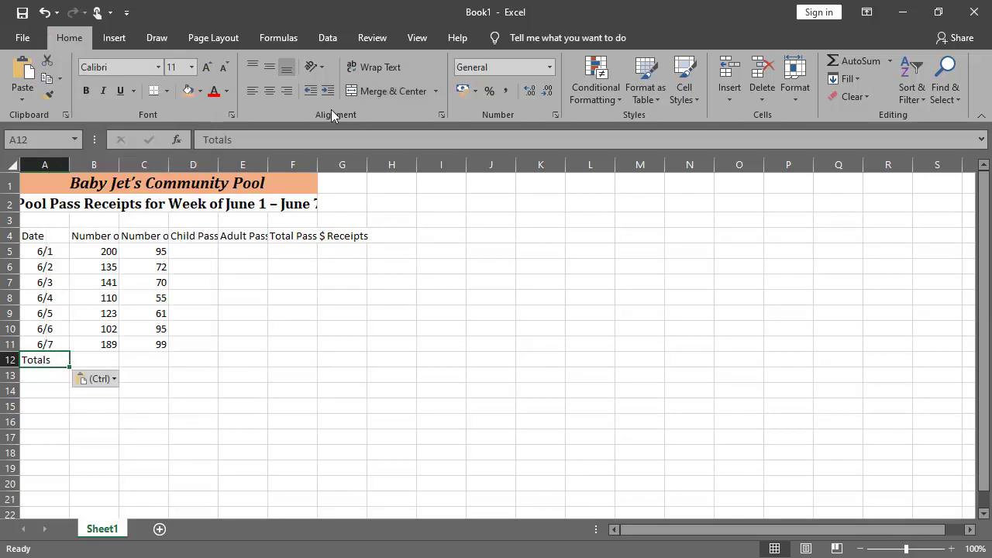
click(285, 92)
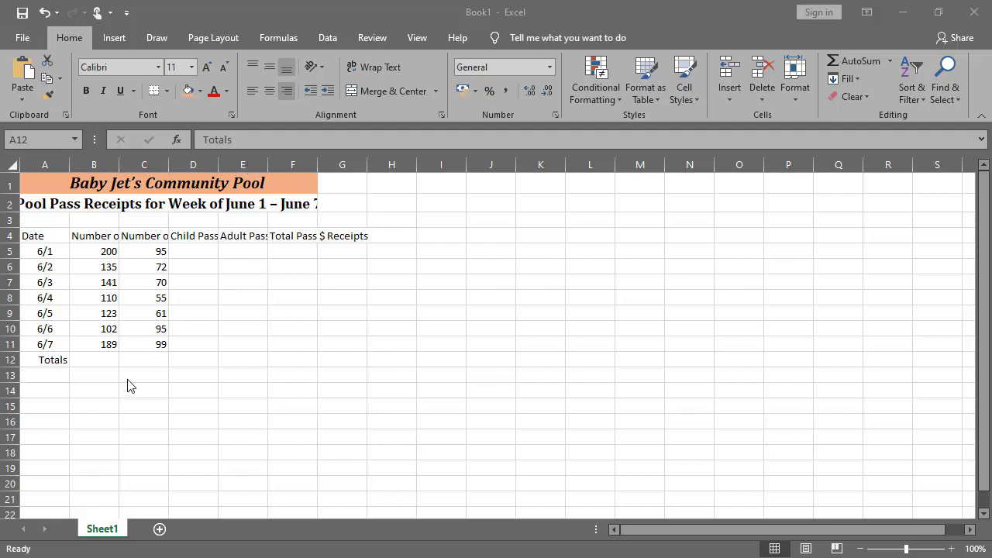
Total the values in B5:B11 with AutoSum, placing the sum in cell B12
click(98, 365)
click(103, 360)
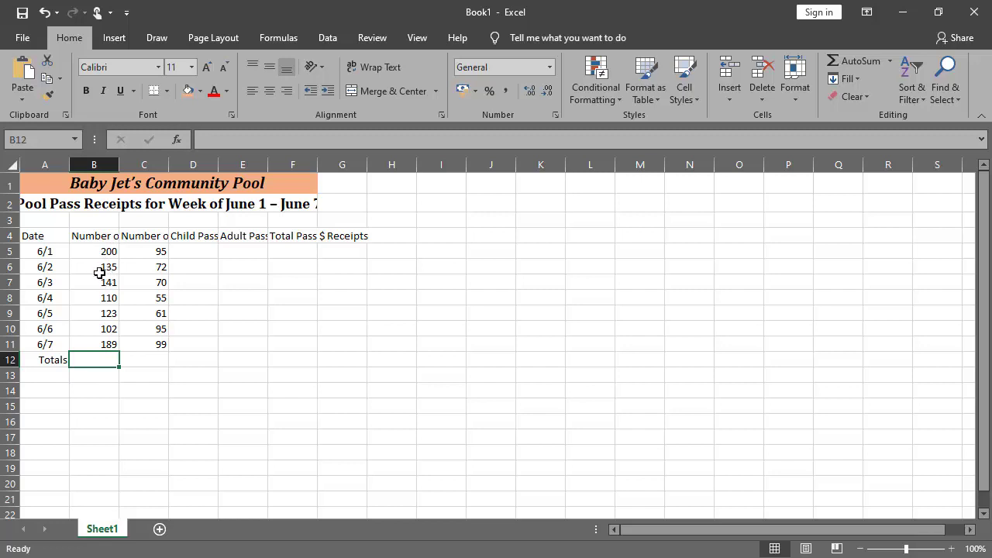
drag(103, 251, 96, 349)
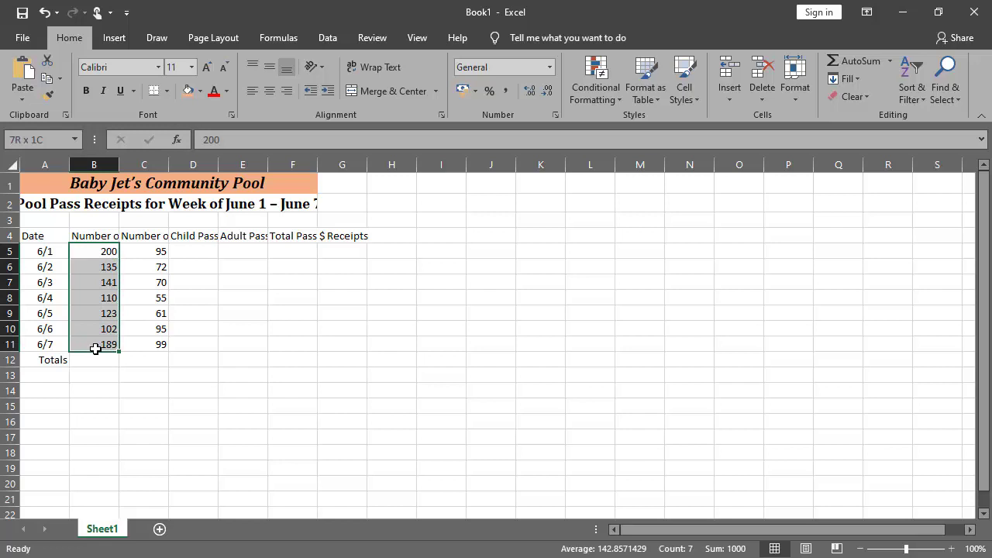
click(96, 251)
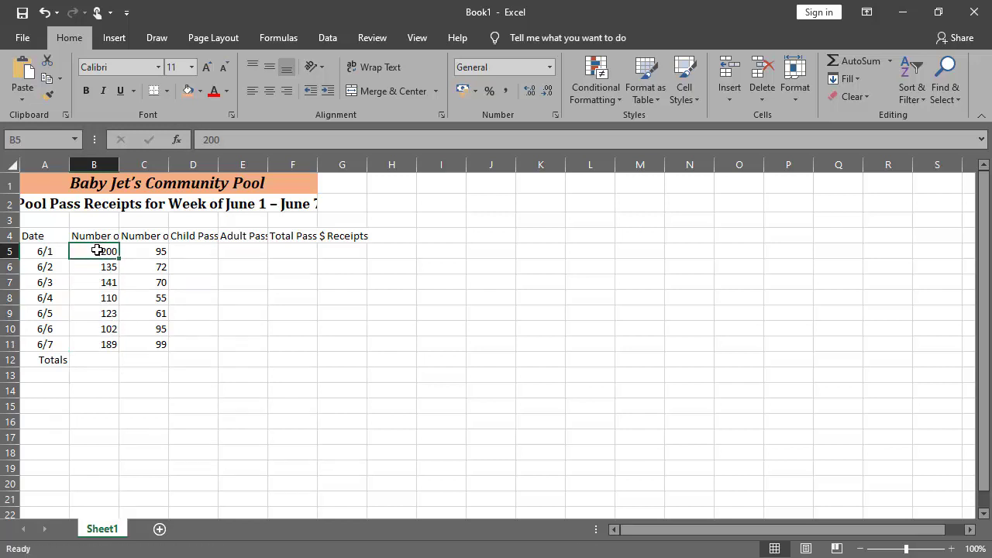
drag(96, 251, 87, 344)
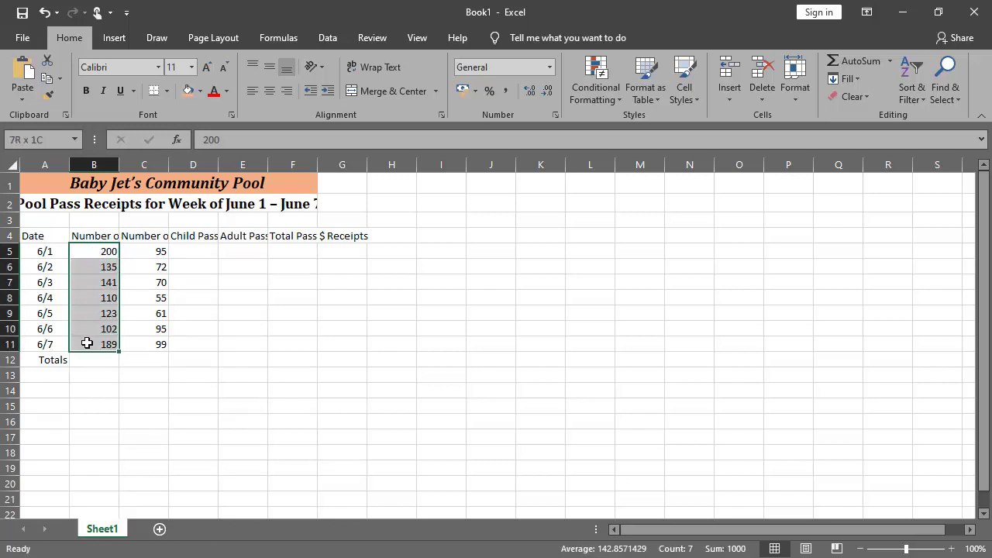
click(114, 37)
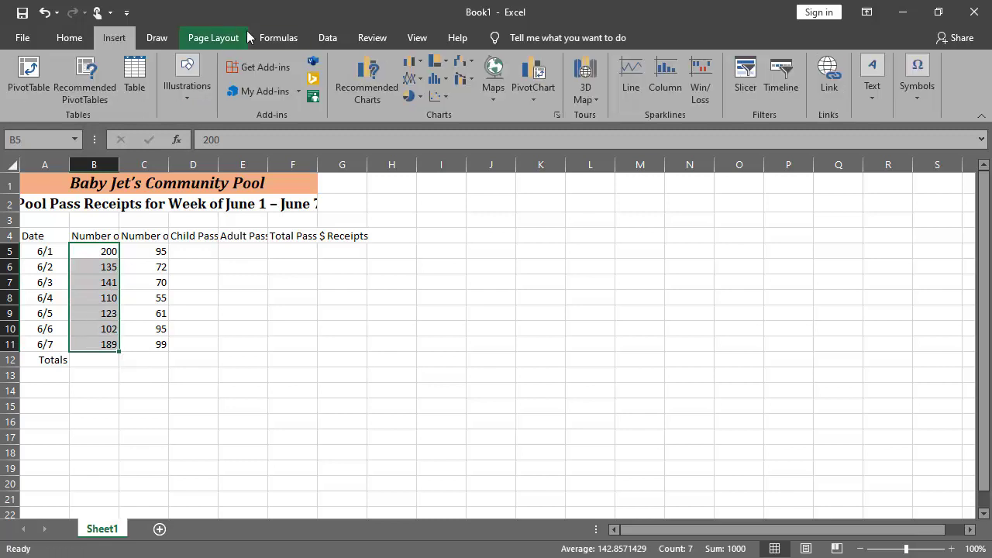
click(268, 39)
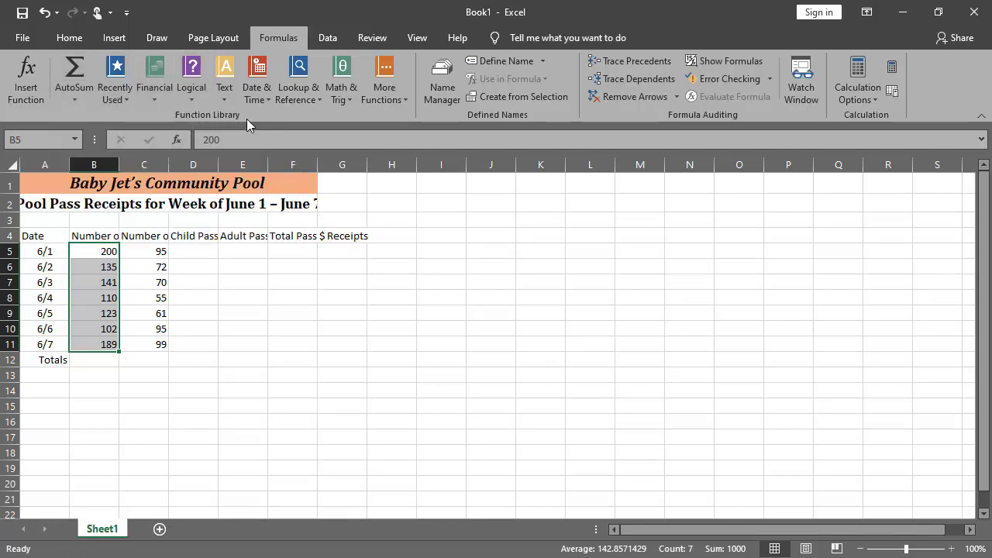
click(81, 65)
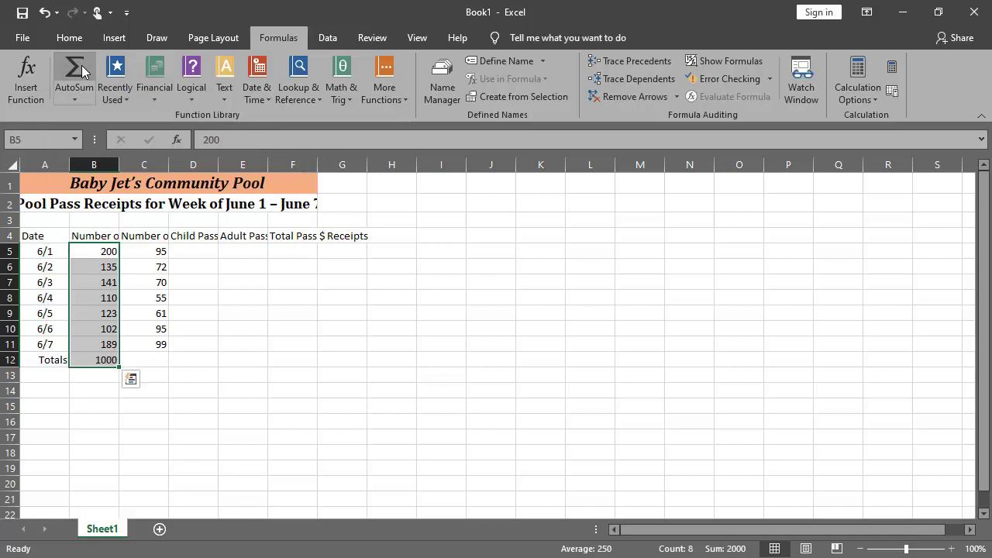
Copy the SUM formula from B12 across row 12 through cell F12
click(103, 361)
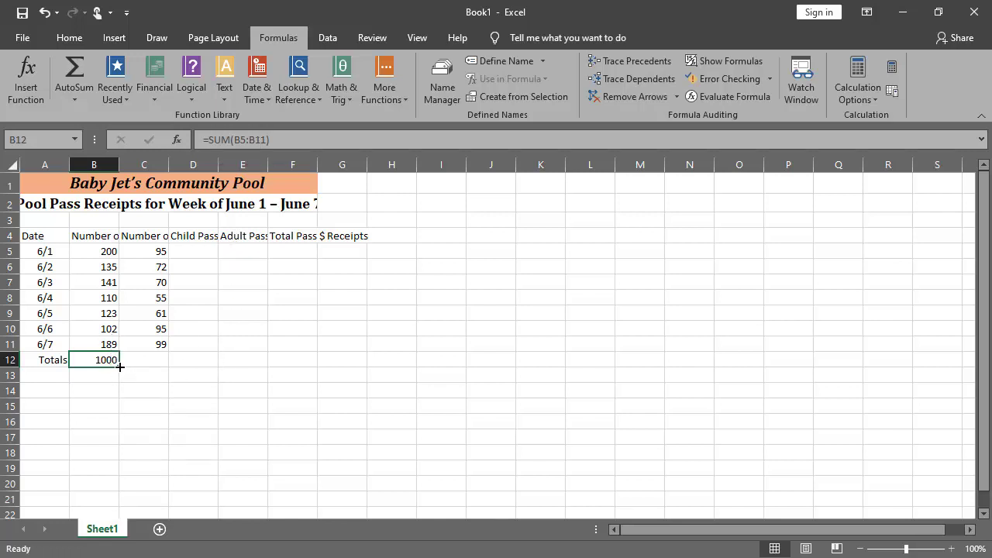
drag(121, 367, 300, 366)
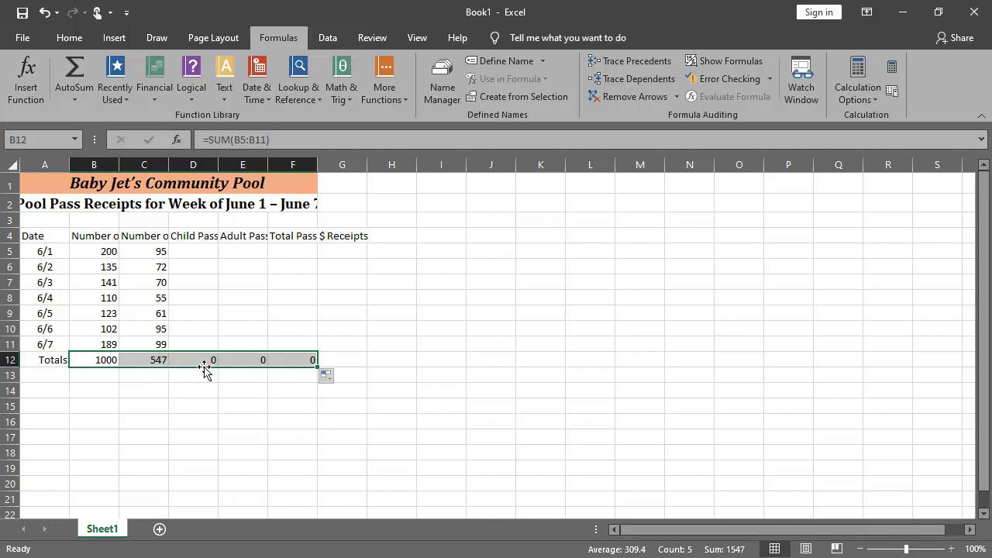
click(297, 362)
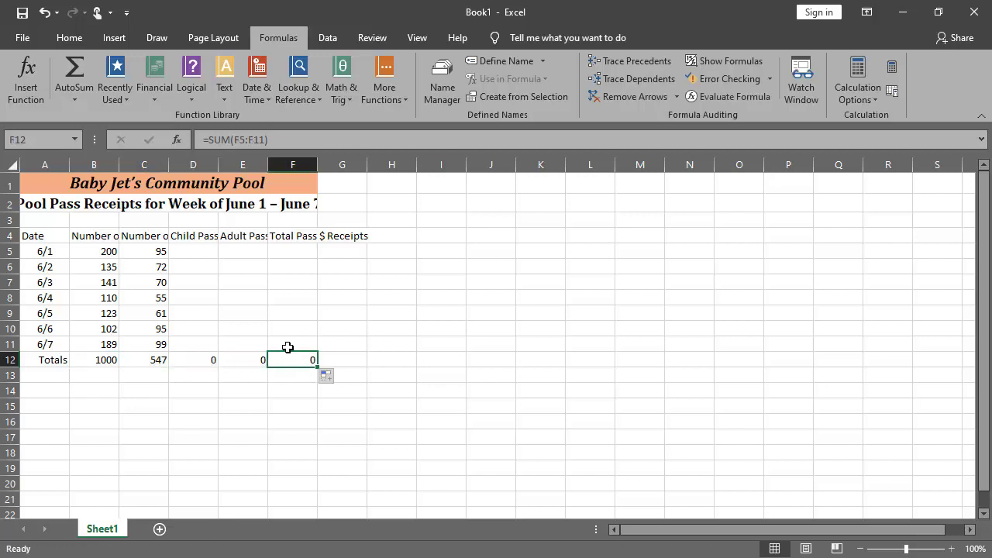
Switch to the assignment PDF in Acrobat Reader and copy "Child Pass Price" from item i
key(alt+Tab)
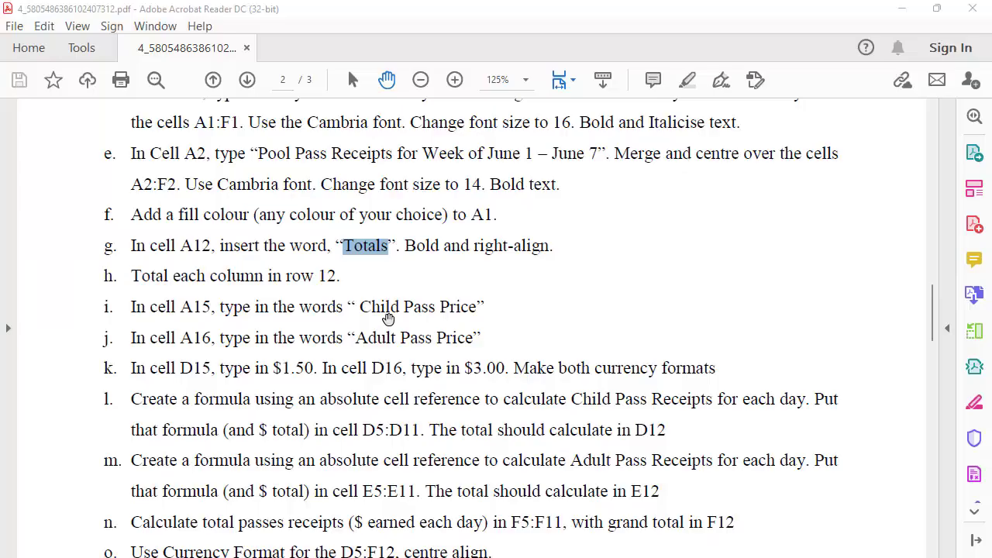
scroll(397, 304, down, 1)
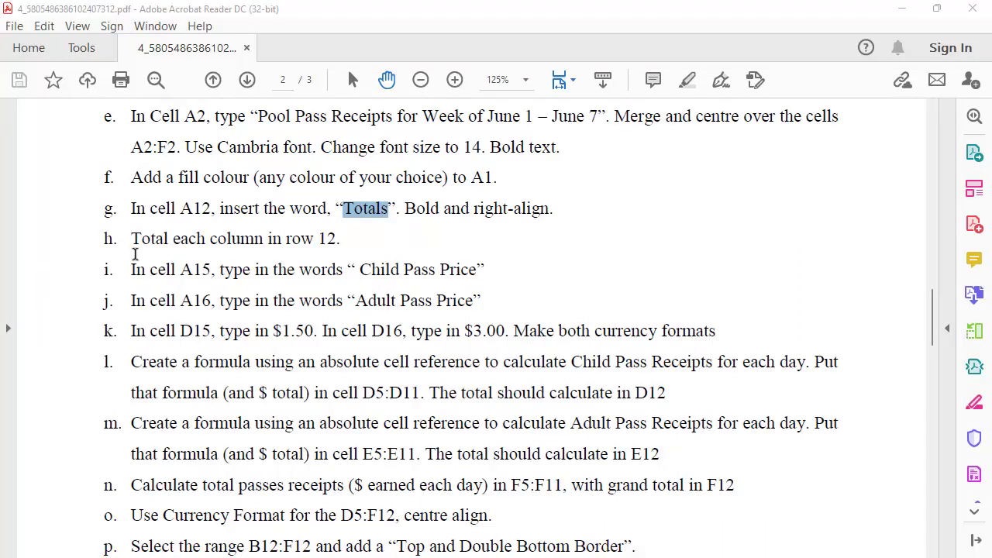
scroll(152, 285, down, 1)
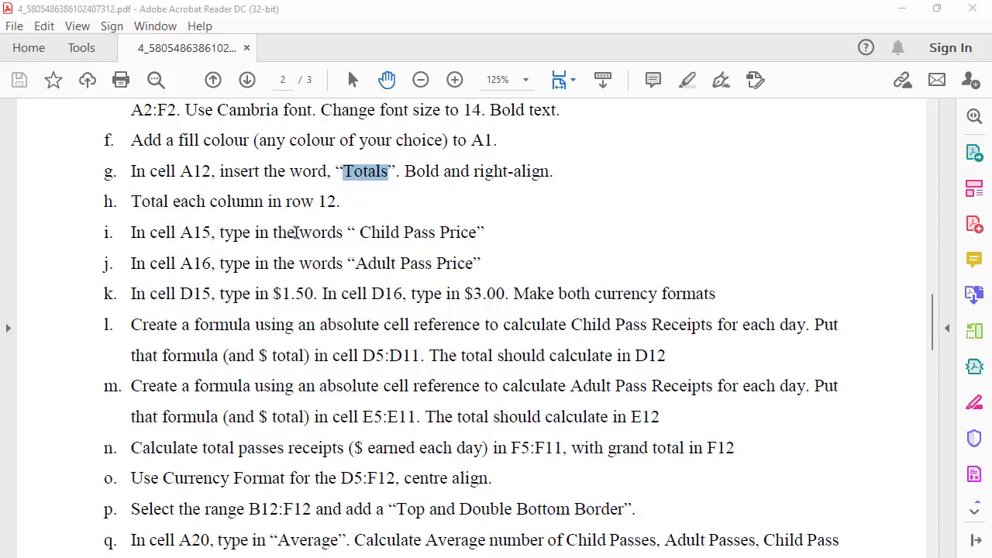
drag(361, 233, 463, 238)
right_click(466, 238)
click(481, 251)
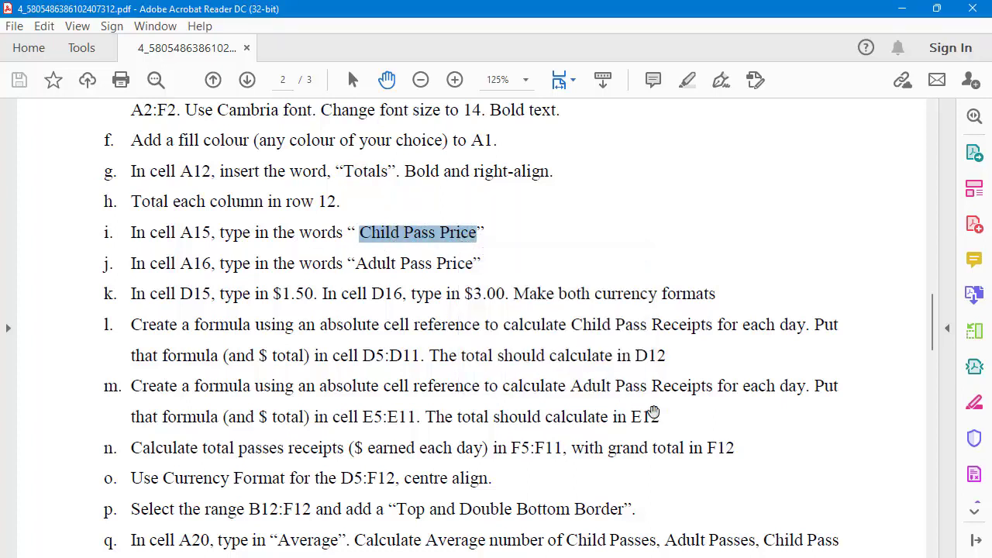
Switch back to Excel and paste the label "Child Pass Price" into cell A15
key(alt+Tab)
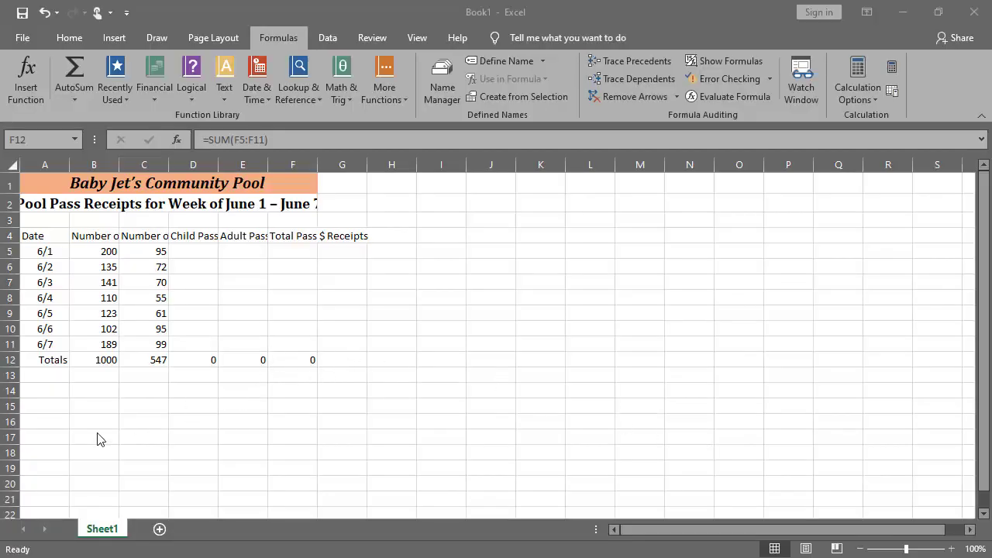
click(51, 407)
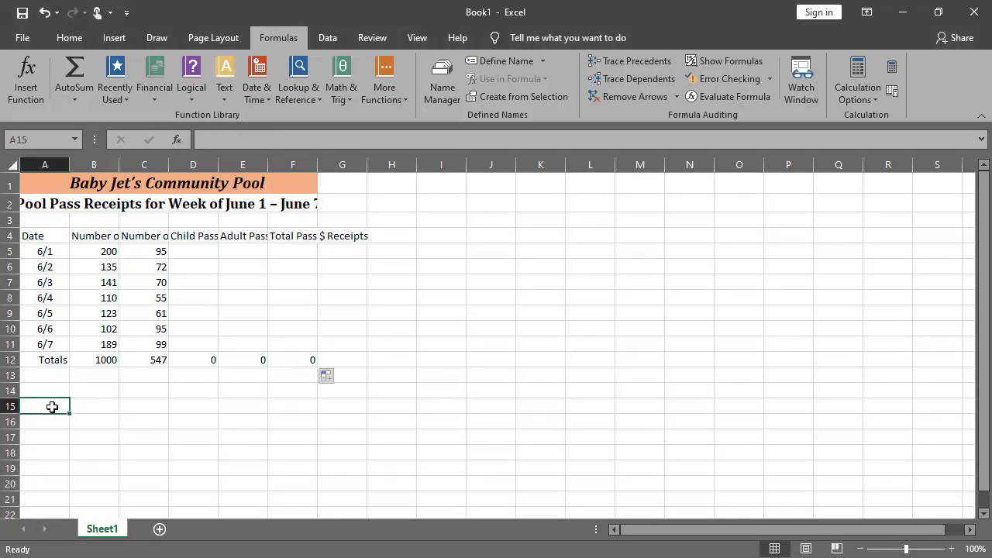
right_click(52, 407)
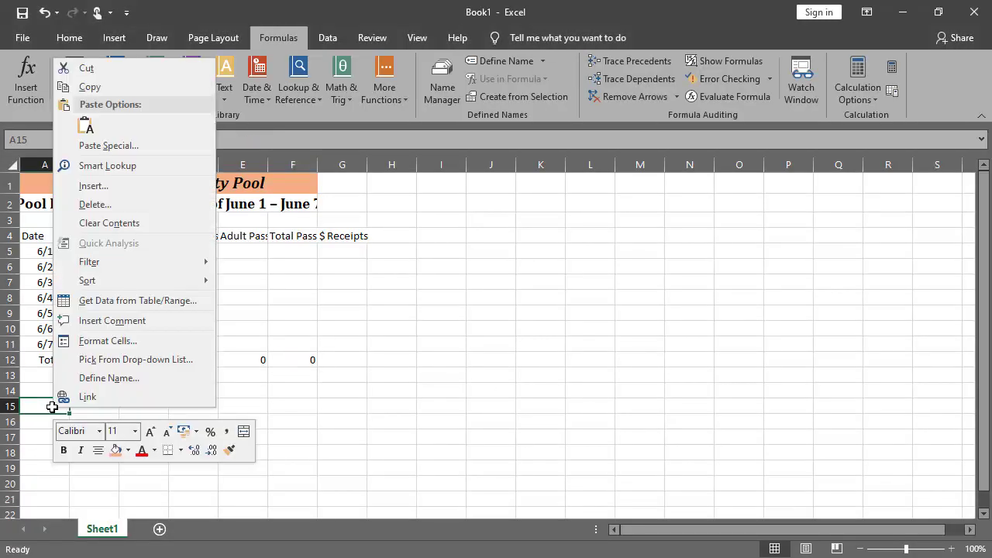
click(85, 129)
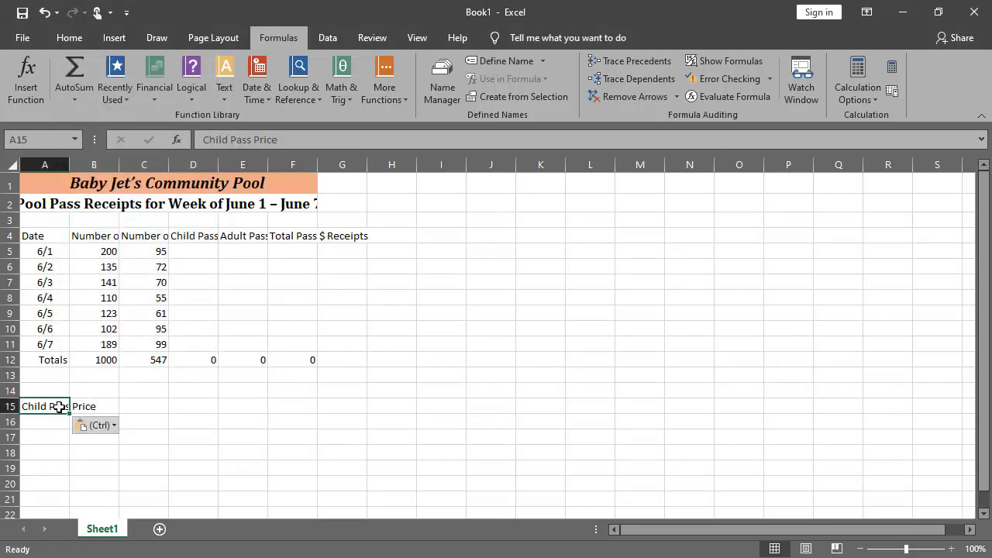
Switch to the assignment PDF in Acrobat Reader and copy "Adult Pass Price" from item j
key(alt+Tab)
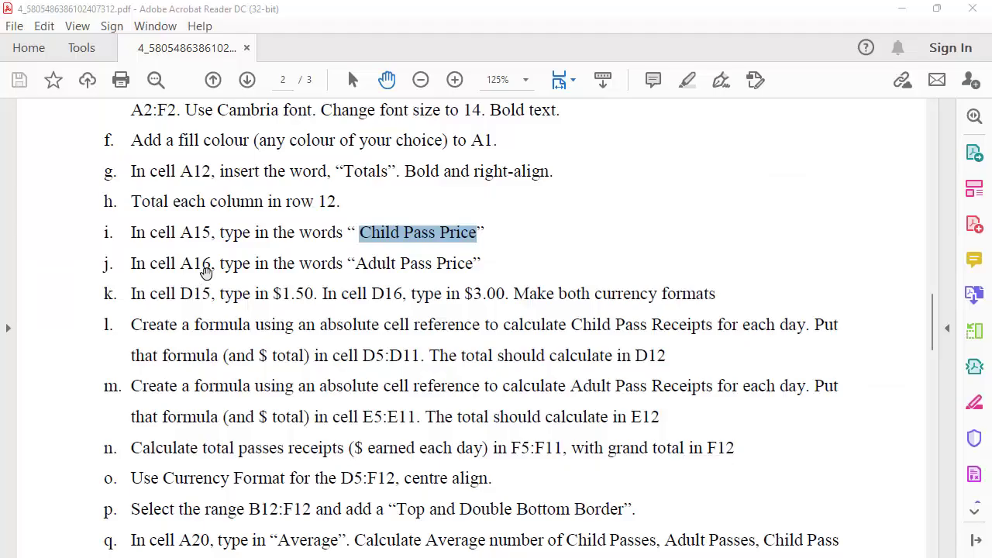
click(358, 264)
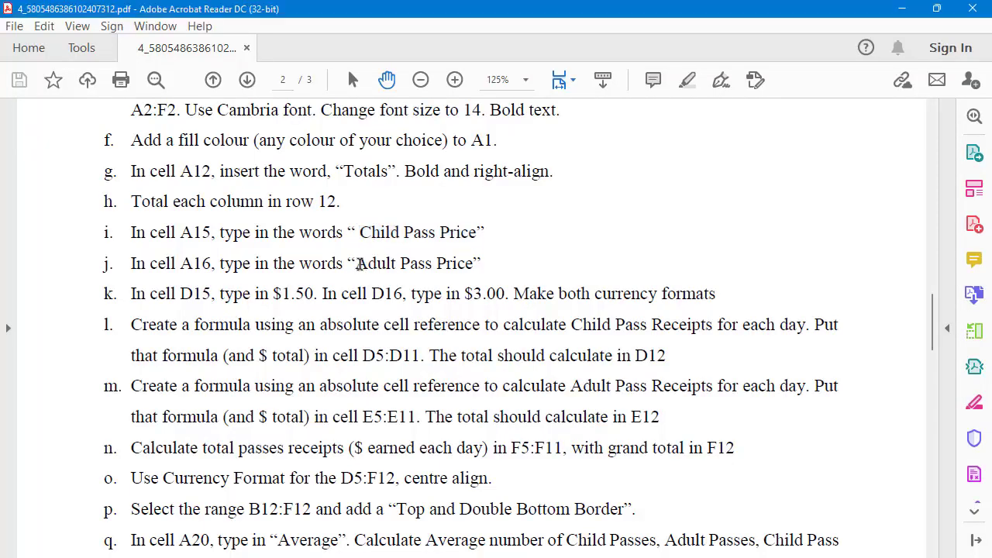
drag(358, 263, 469, 264)
right_click(456, 277)
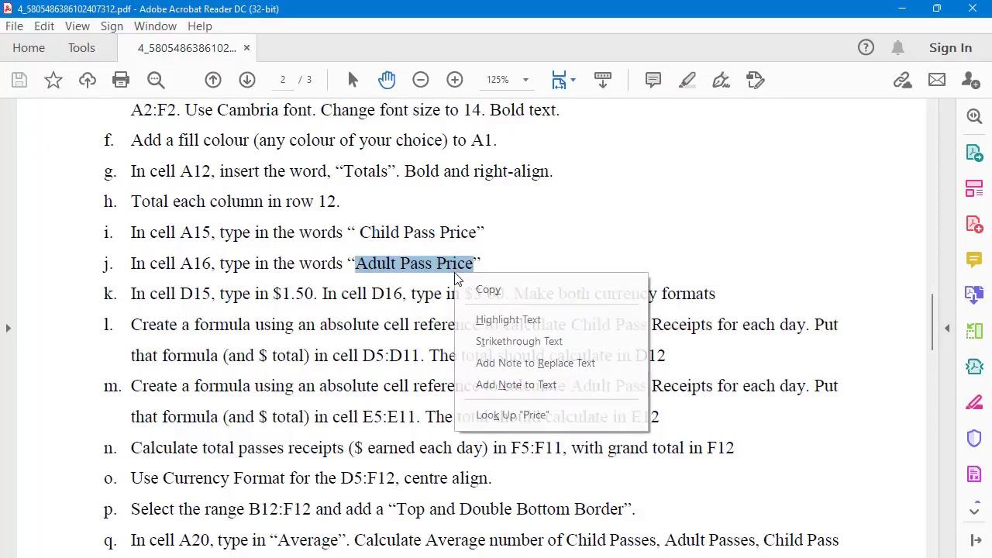
click(487, 290)
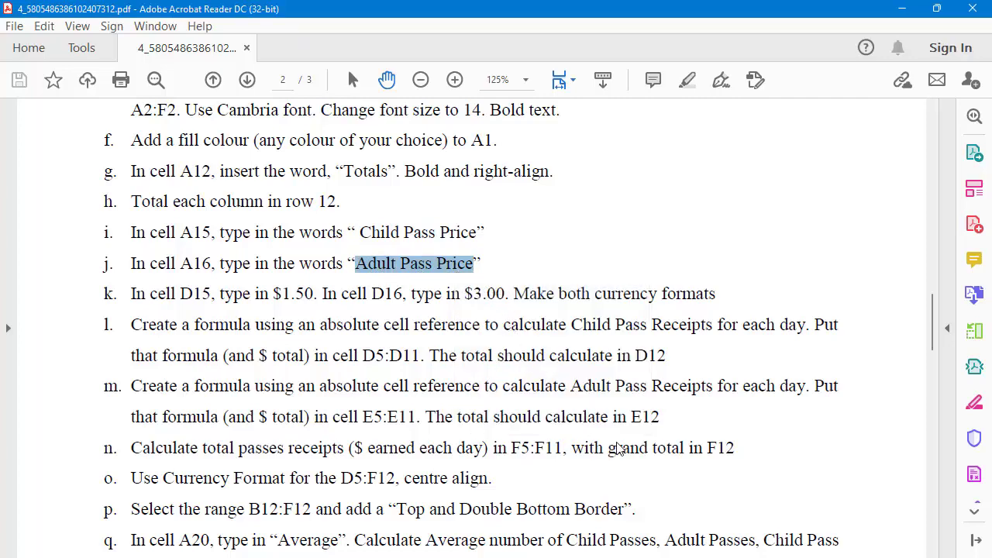
Switch back to Excel and paste the label "Adult Pass Price" into cell A16
key(alt+Tab)
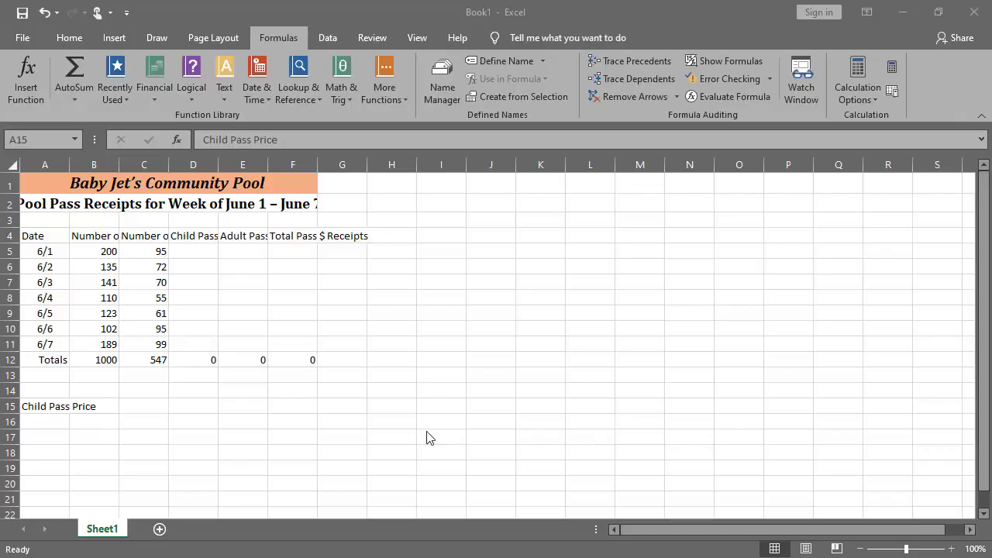
click(40, 426)
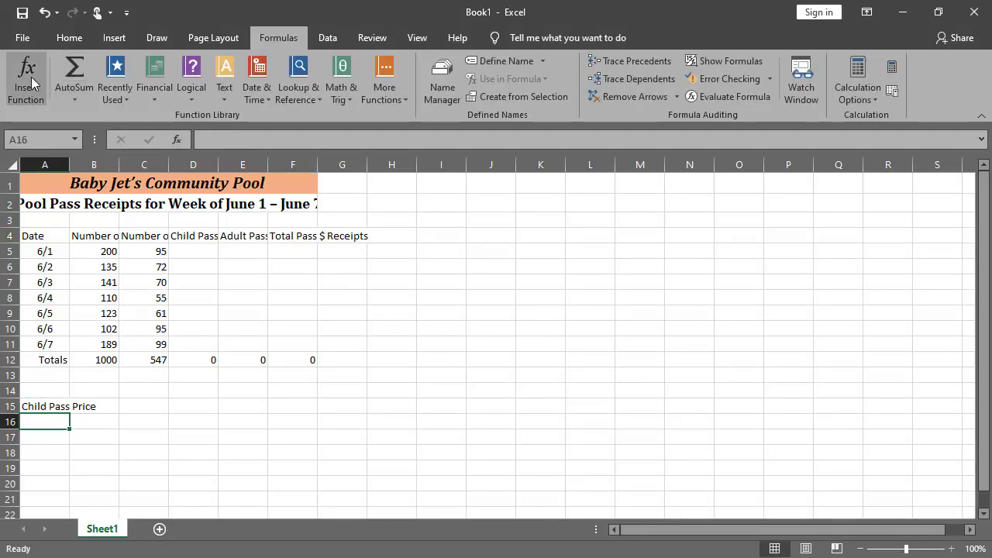
right_click(47, 423)
click(76, 140)
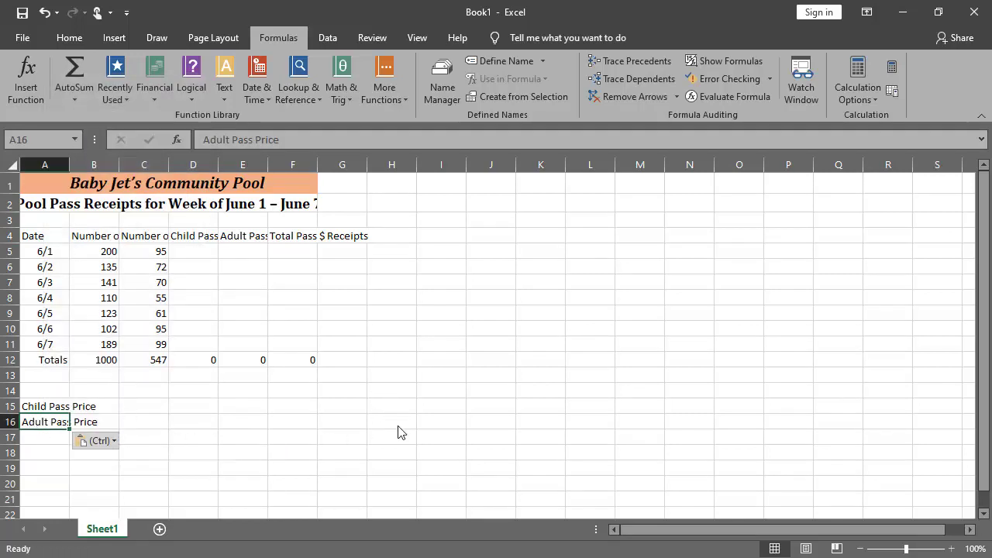
Switch to the assignment PDF in Acrobat Reader and copy "$1.50" from item k
key(alt+Tab)
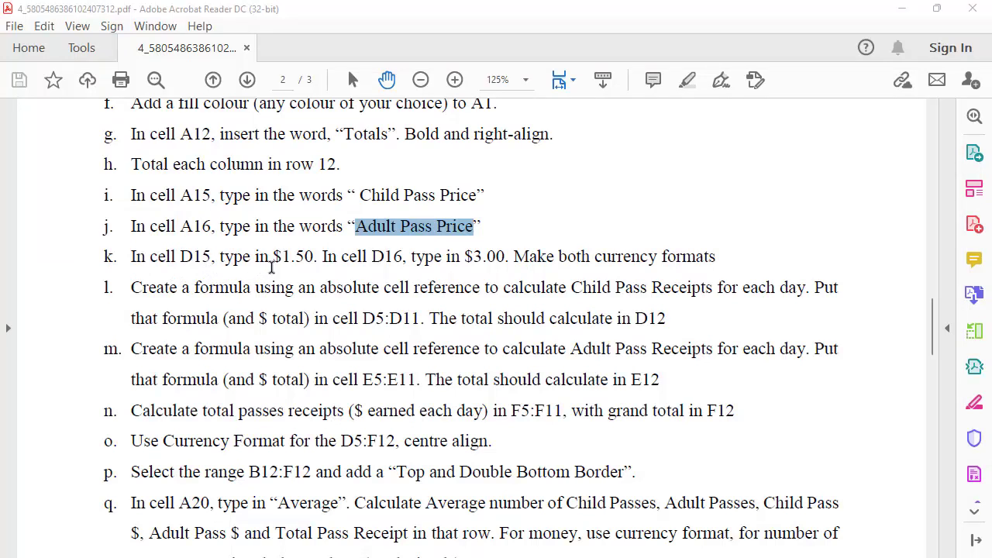
drag(275, 256, 317, 262)
right_click(318, 264)
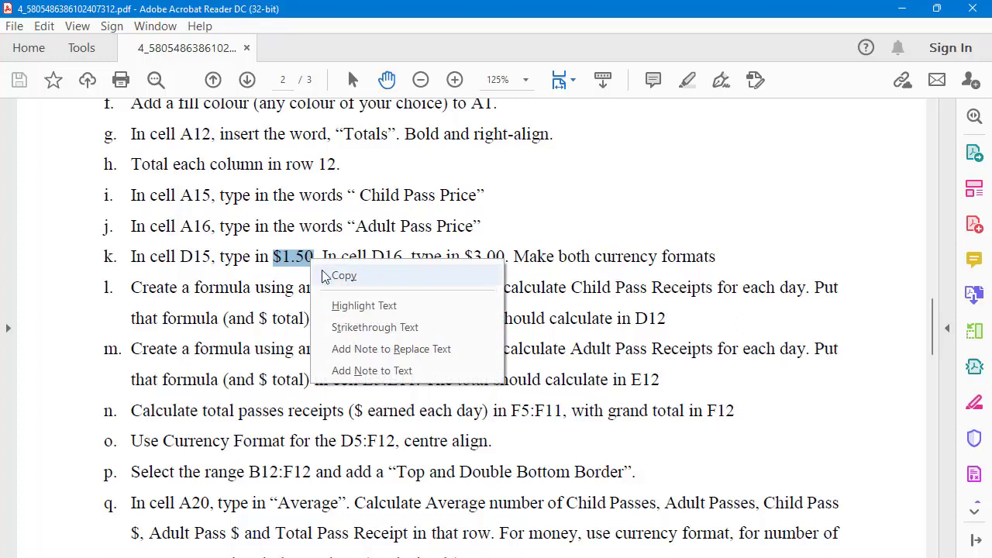
click(332, 279)
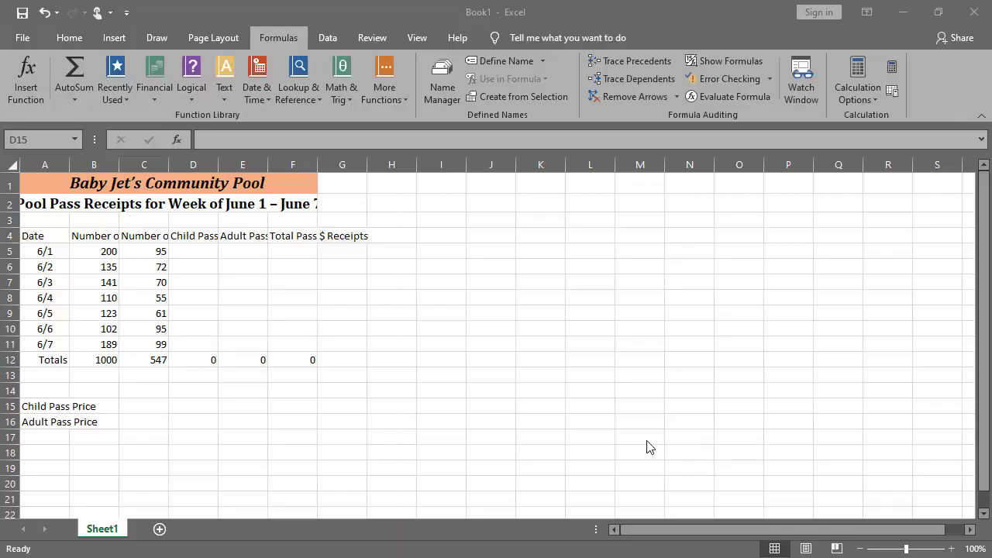
Switch back to Excel, paste the child pass price into cell D15 and remove its dollar sign, leaving 1.50
click(203, 405)
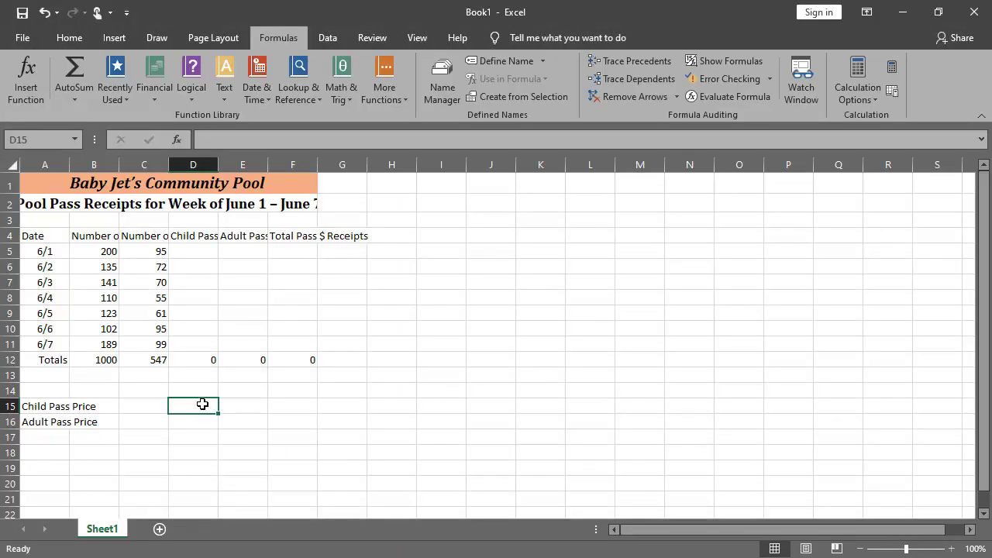
right_click(204, 403)
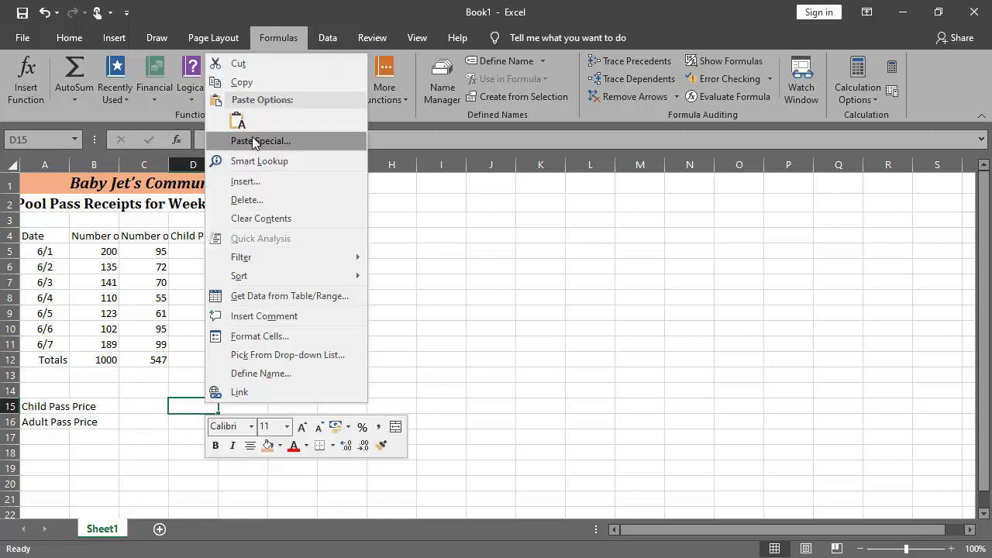
click(236, 119)
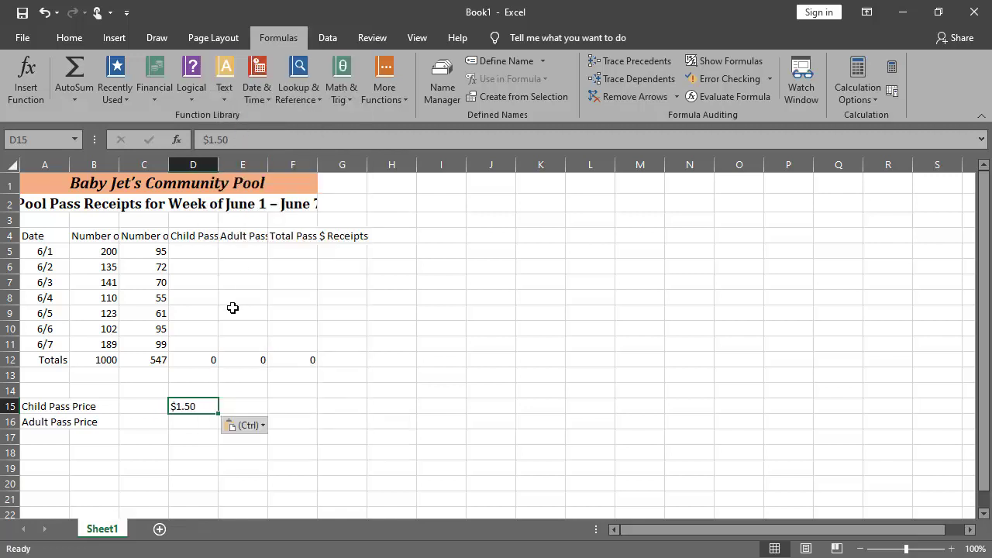
double_click(179, 407)
drag(177, 407, 164, 407)
key(BackSpace)
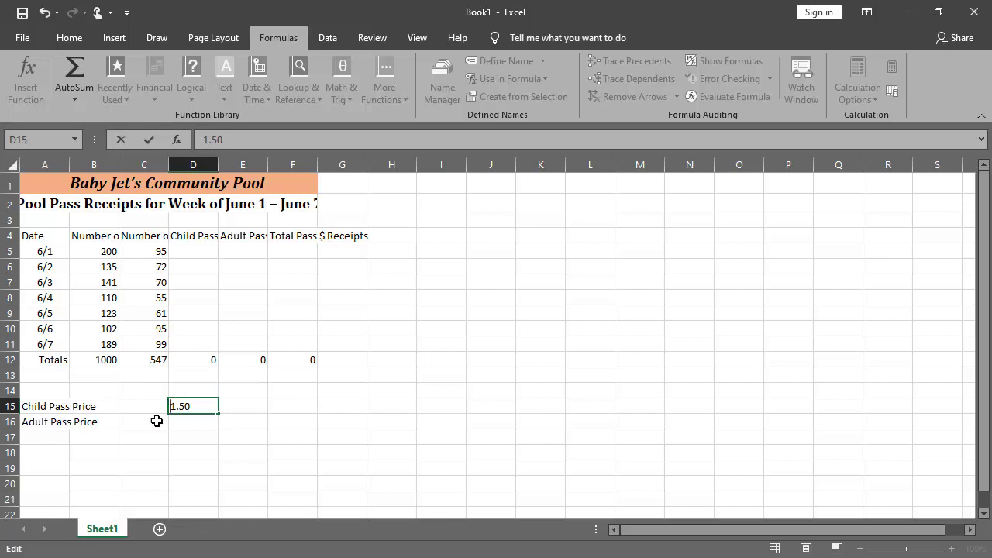
Enter the adult pass price 3 in cell D16
click(185, 424)
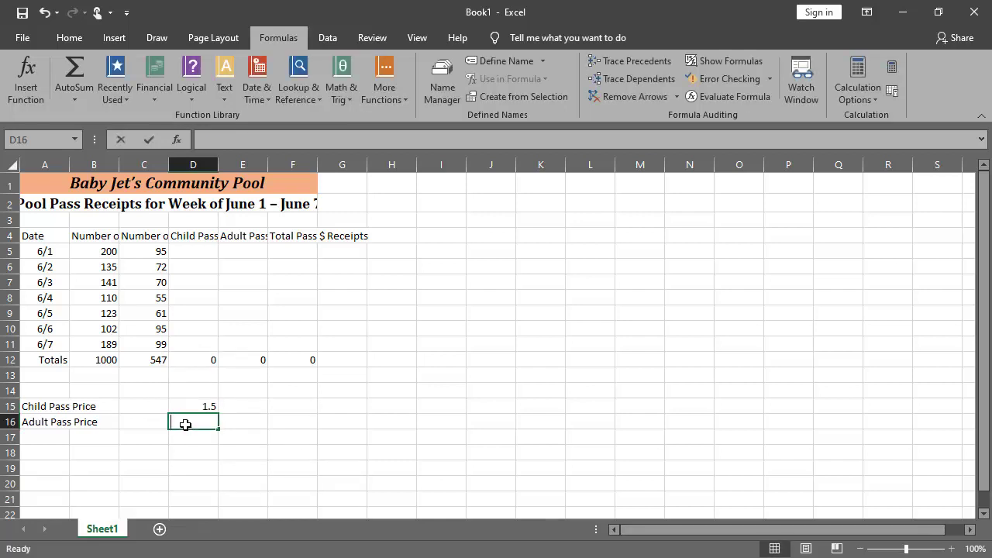
text(3)
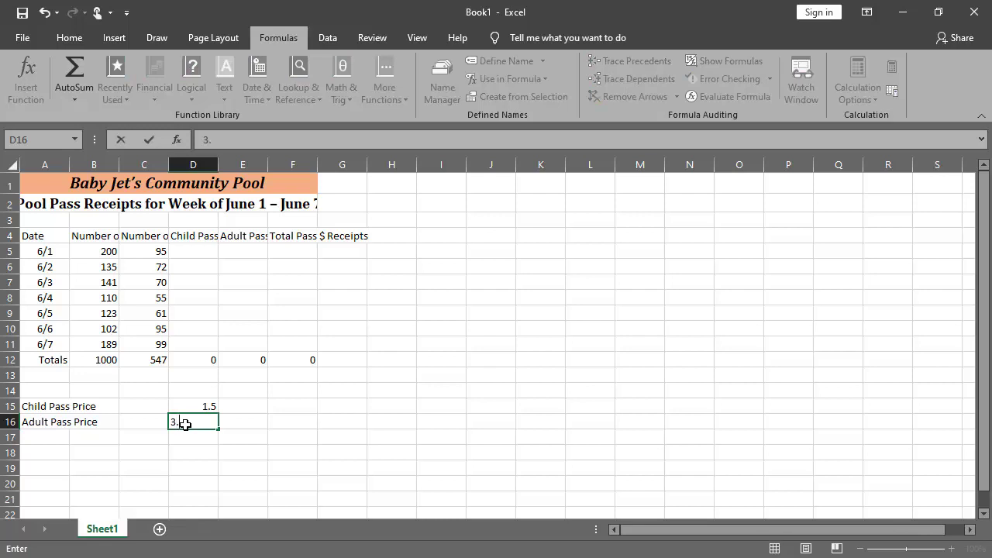
click(292, 450)
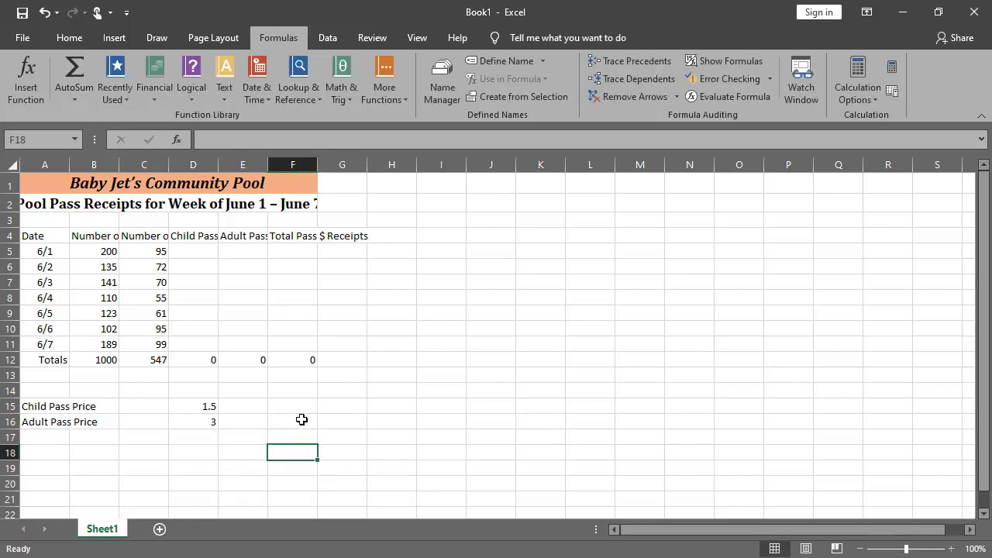
Check the price format instruction in the assignment PDF and apply the Currency number format to D15:D16 in Excel
key(alt+Tab)
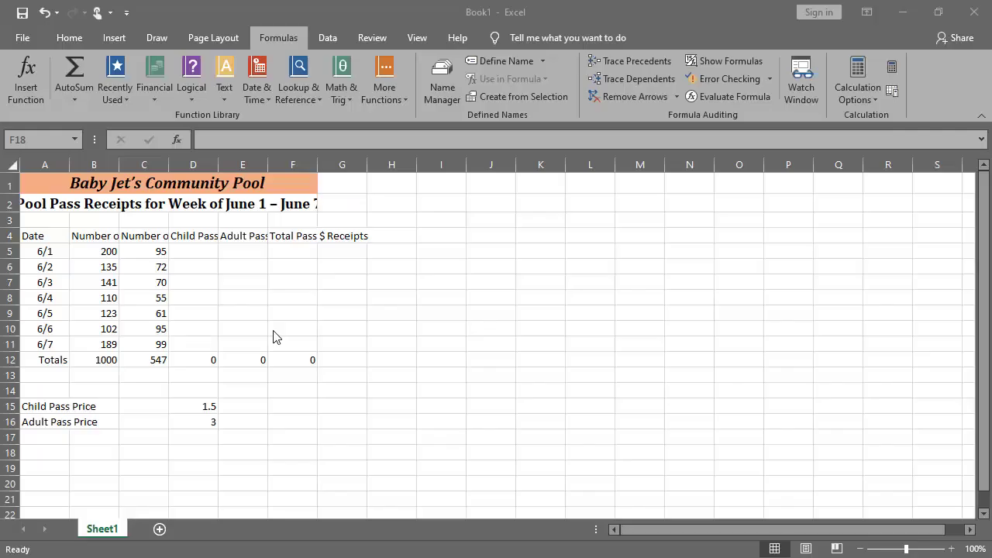
key(alt+Tab)
drag(204, 407, 204, 423)
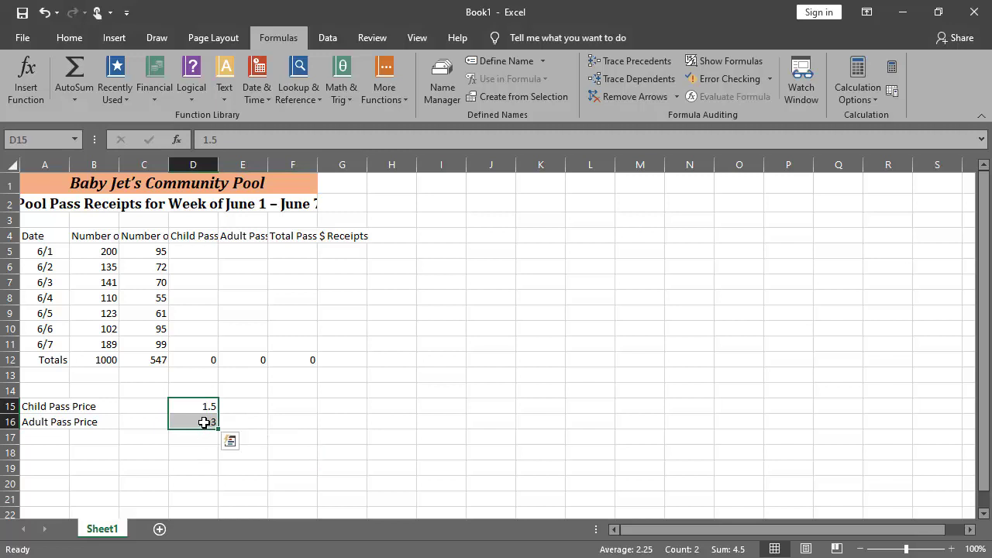
click(77, 38)
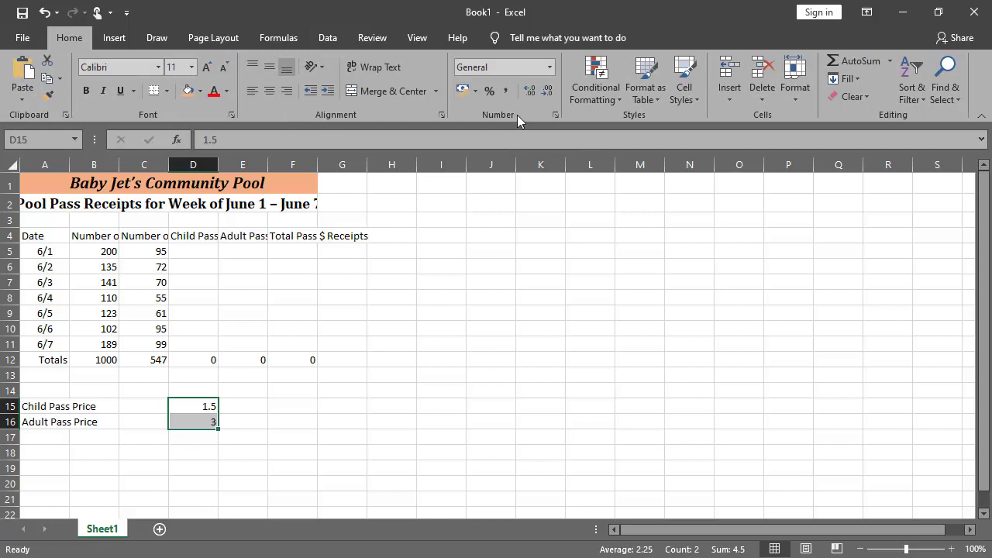
click(550, 68)
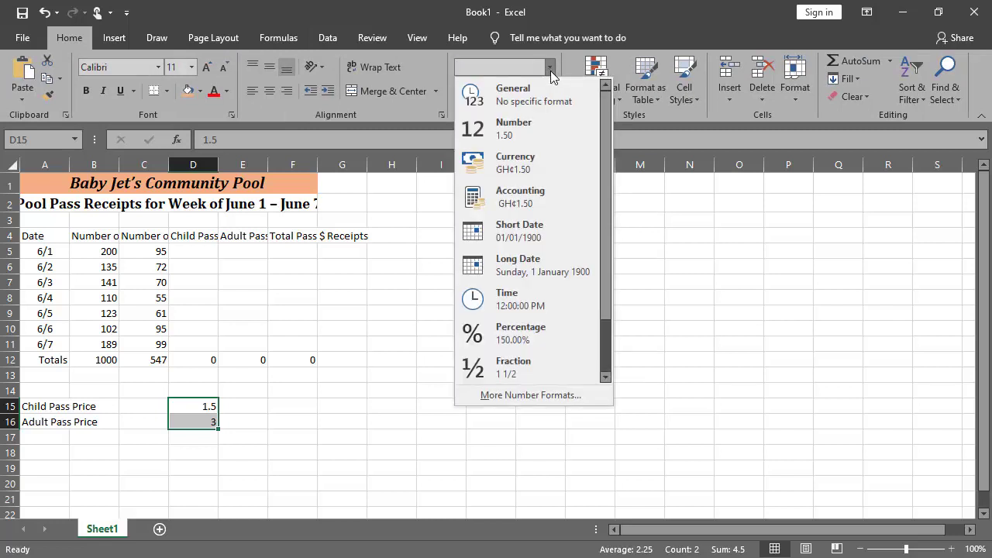
click(515, 163)
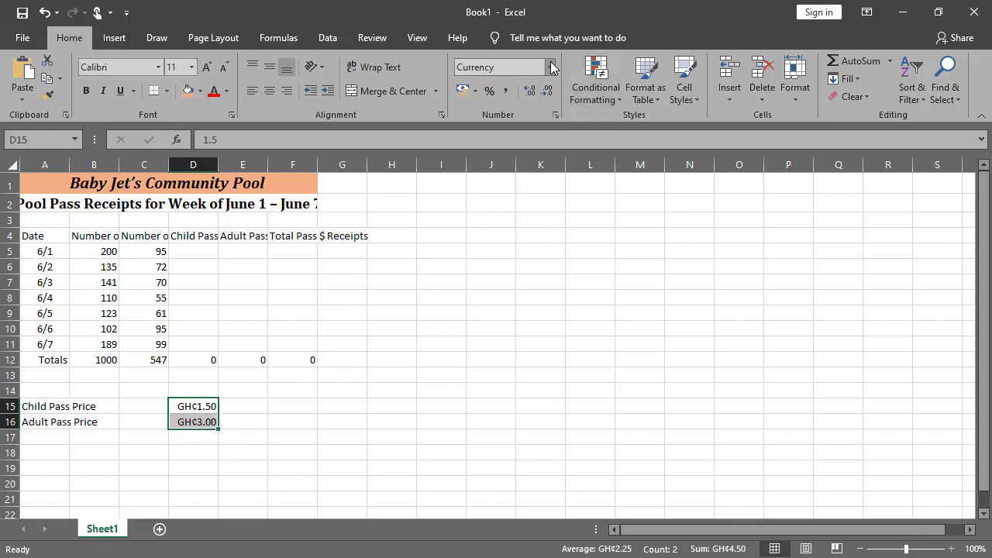
Apply the $ English (United States) accounting format to D15:D16 and check both price cells
click(475, 96)
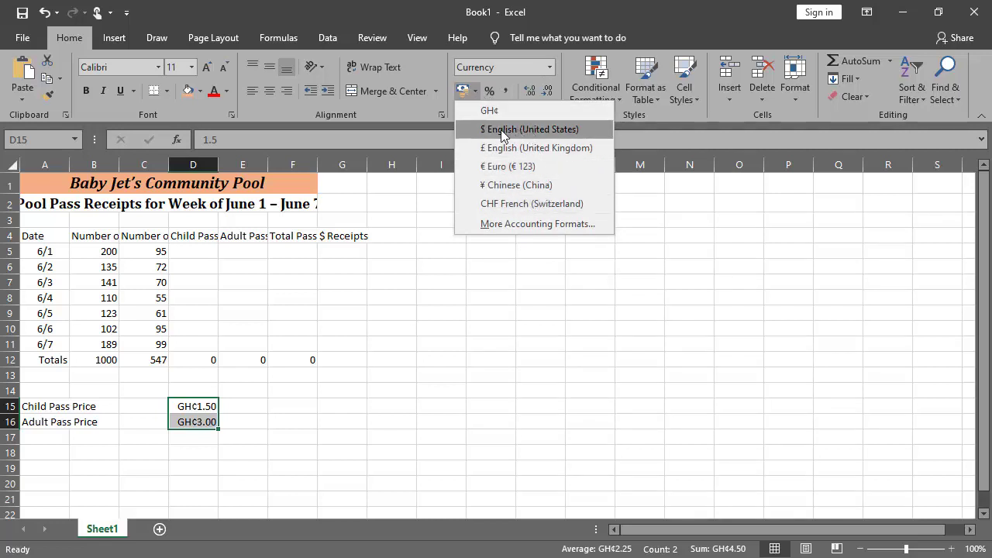
click(530, 132)
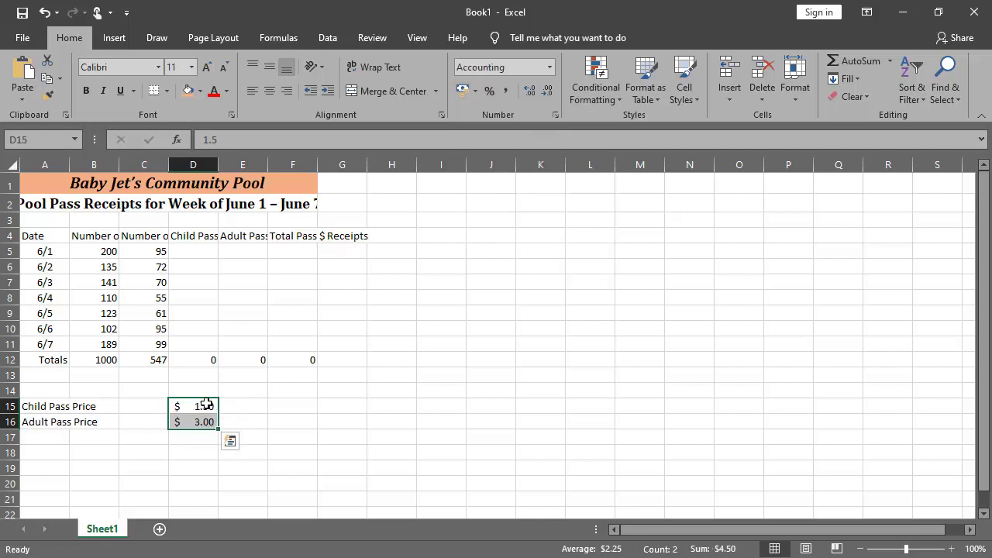
click(281, 408)
click(202, 407)
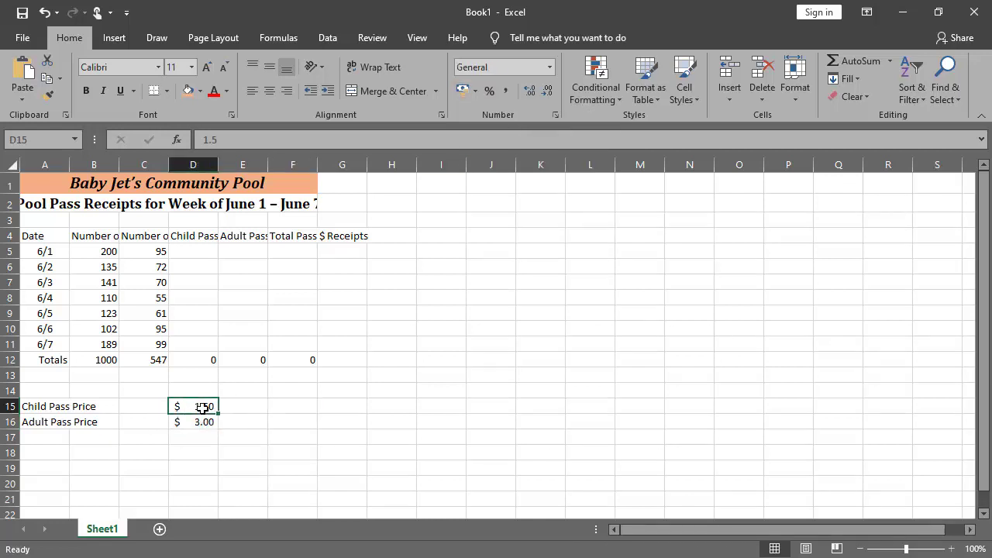
click(200, 421)
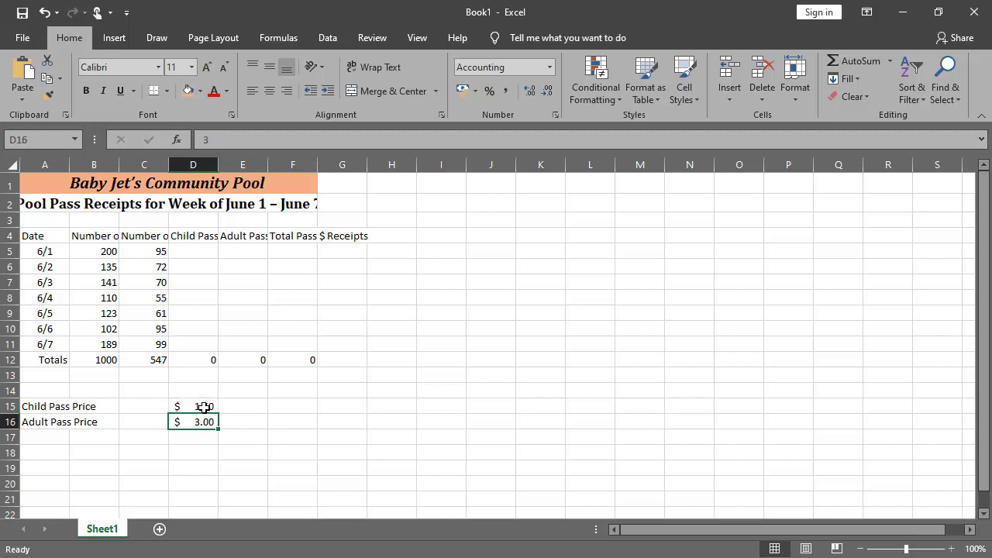
click(193, 409)
Change the number format of the pass prices in D15:D16 from Accounting to Currency
drag(191, 409, 196, 422)
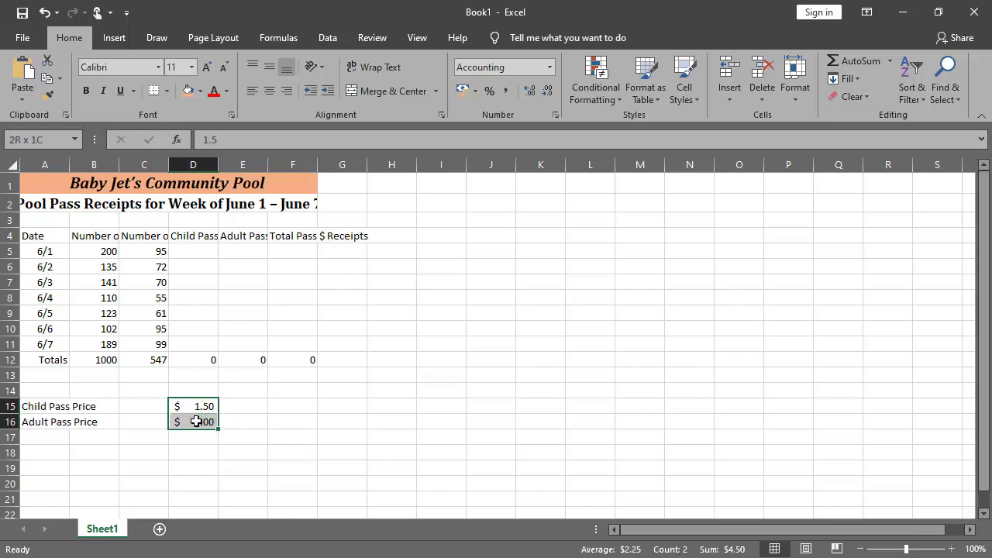
click(551, 68)
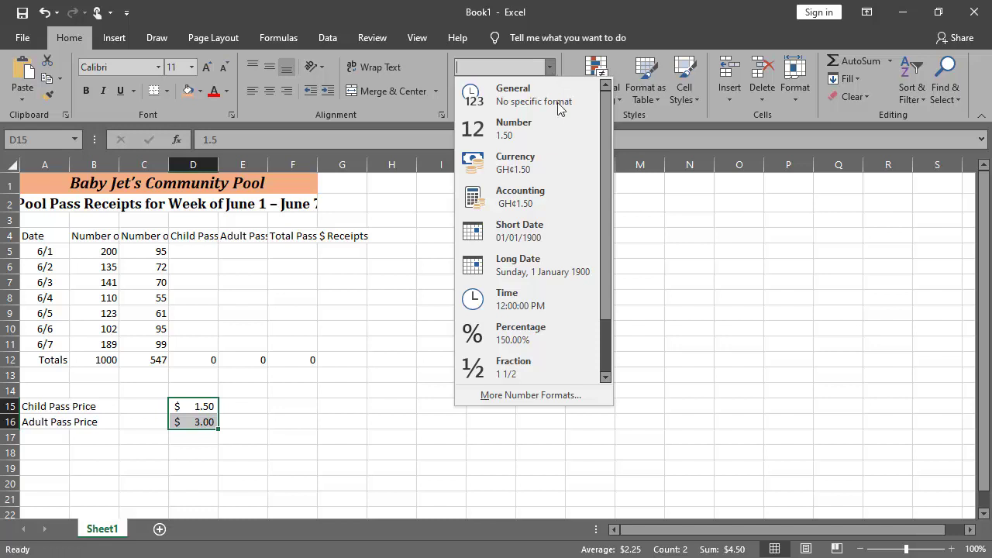
click(534, 159)
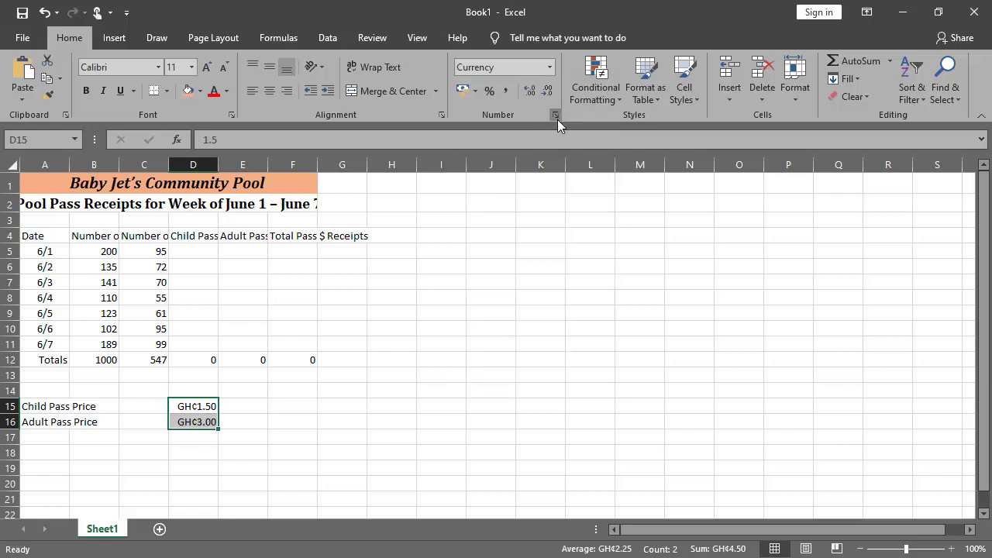
Set the currency symbol of D15:D16 to $ English (United States) in the cell format settings
click(556, 116)
click(699, 197)
click(699, 197)
click(698, 198)
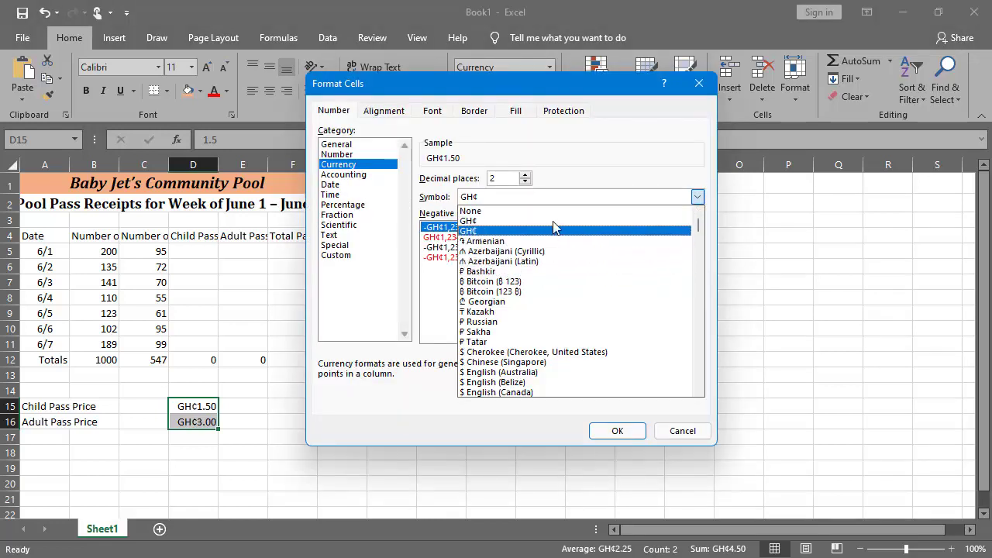
scroll(565, 266, down, 1)
scroll(566, 271, down, 2)
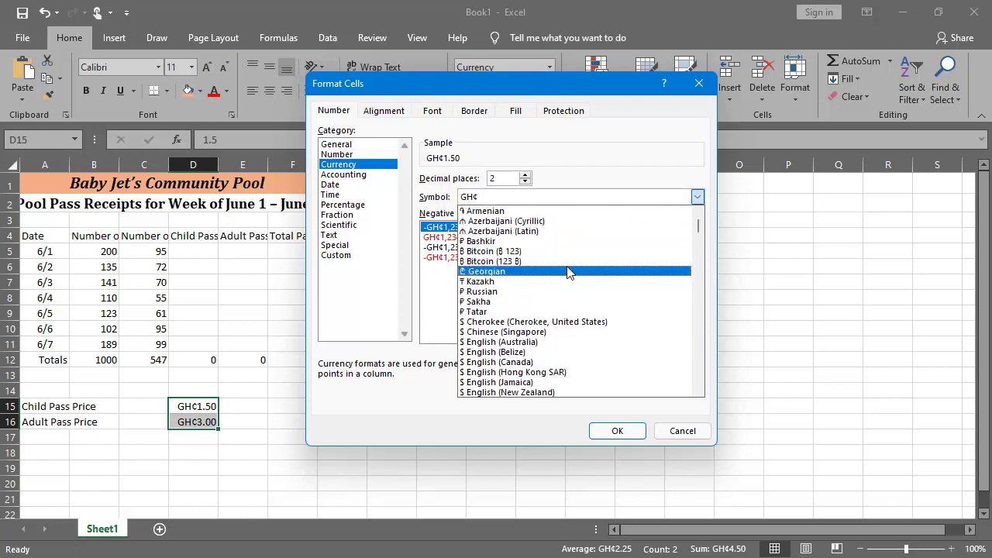
scroll(569, 273, down, 4)
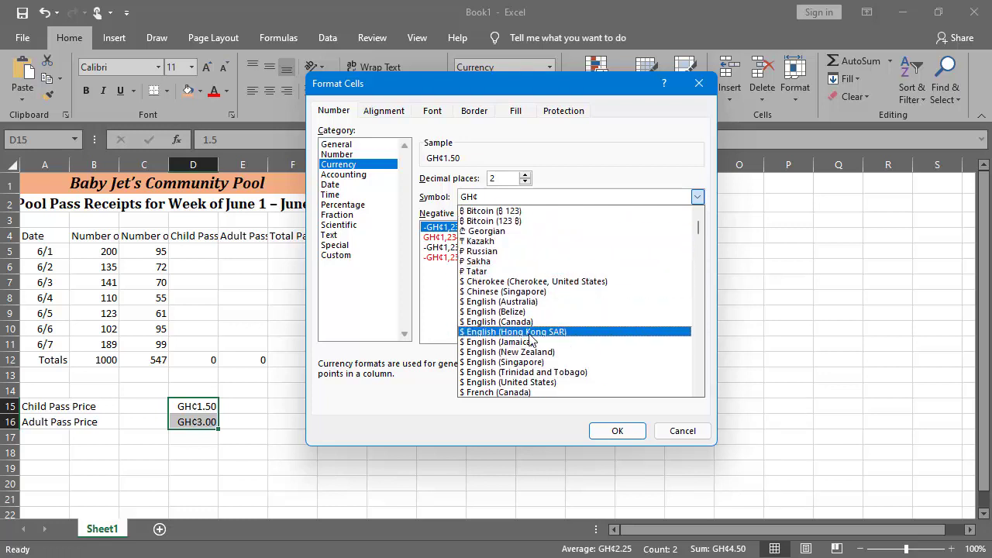
click(553, 382)
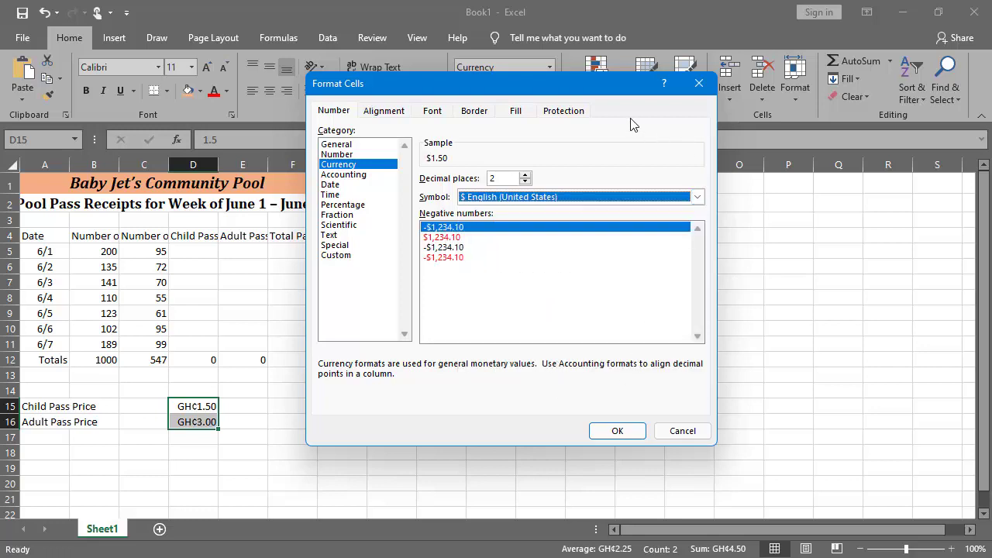
drag(618, 90, 403, 68)
click(403, 407)
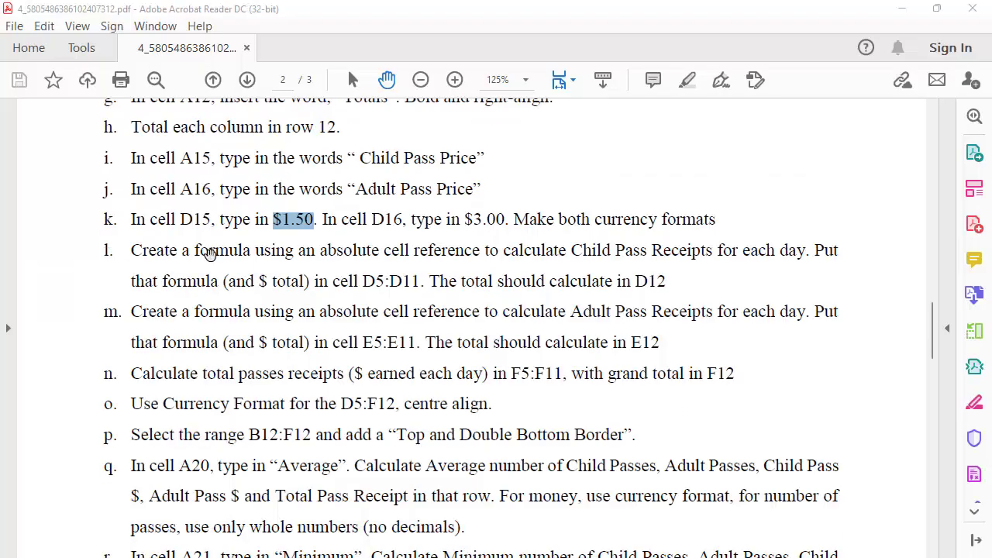
Read the receipts formula instructions in the assignment PDF, switch back to Excel and check the pass count headers in B4 and C4
scroll(208, 248, down, 1)
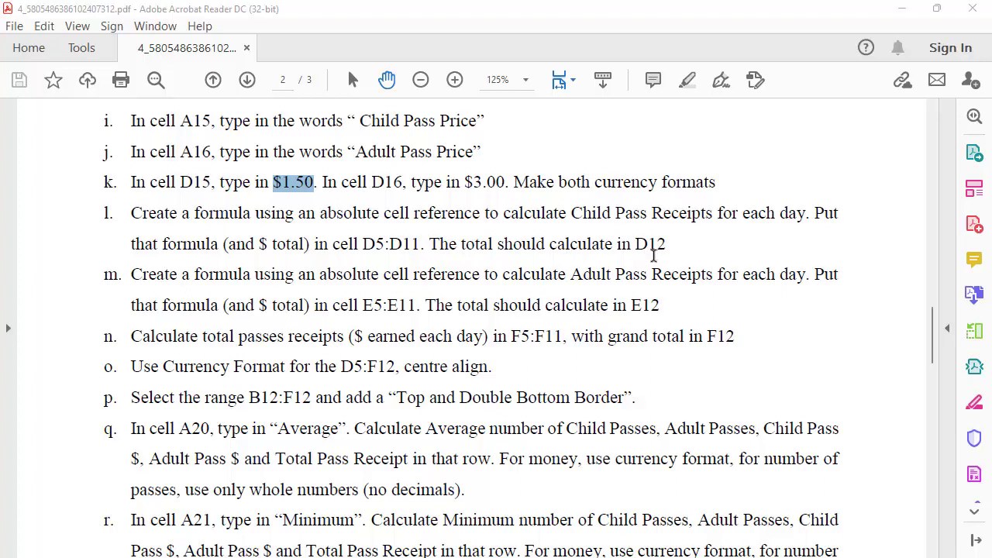
key(alt+Tab)
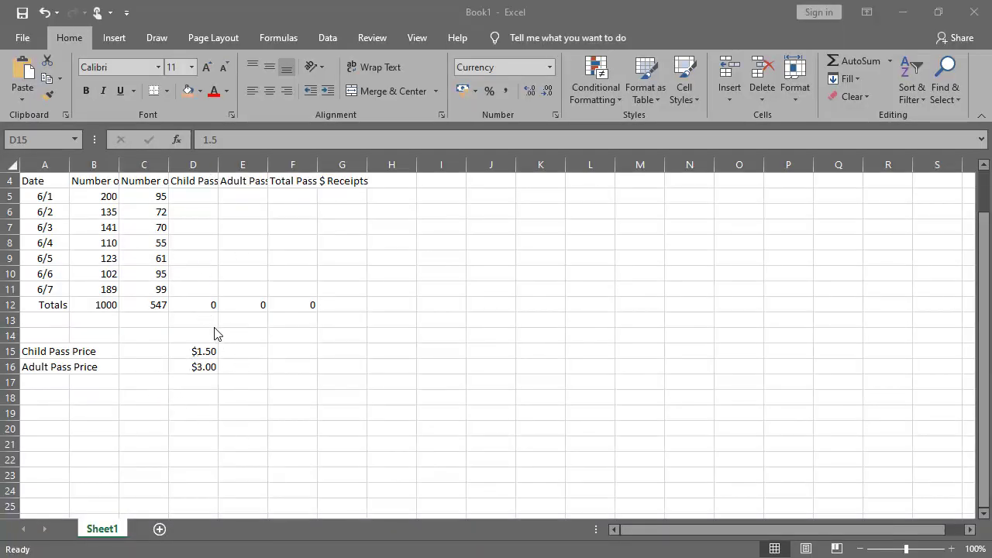
key(F2)
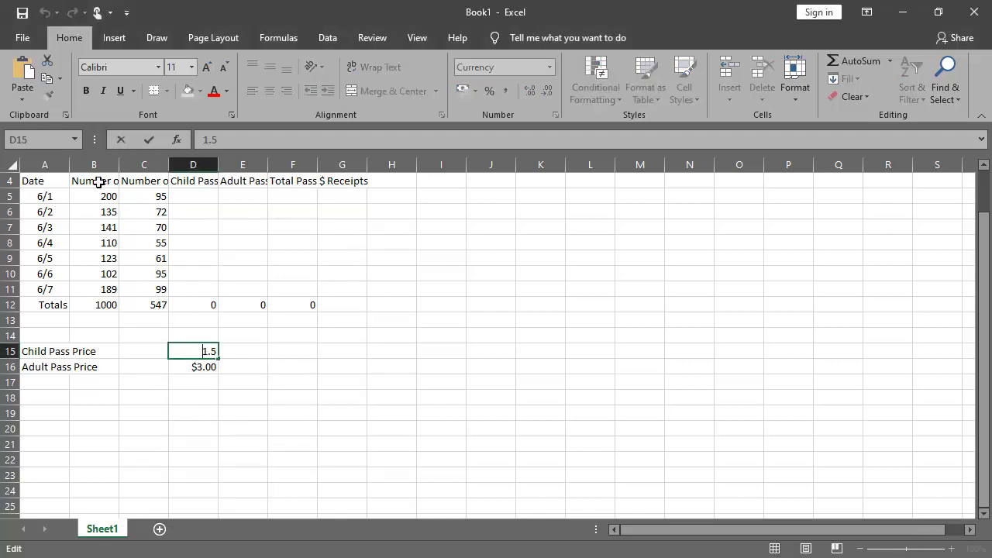
click(99, 181)
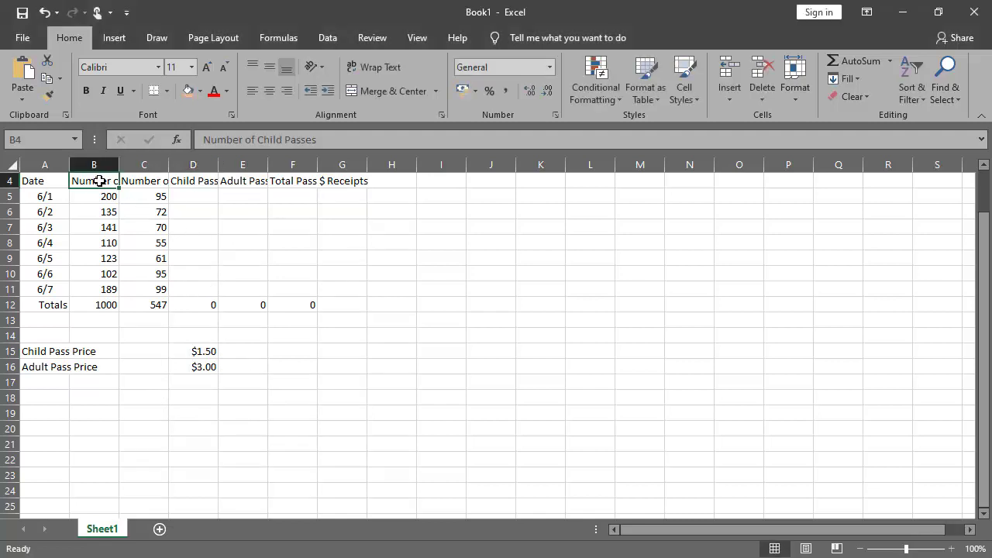
click(136, 181)
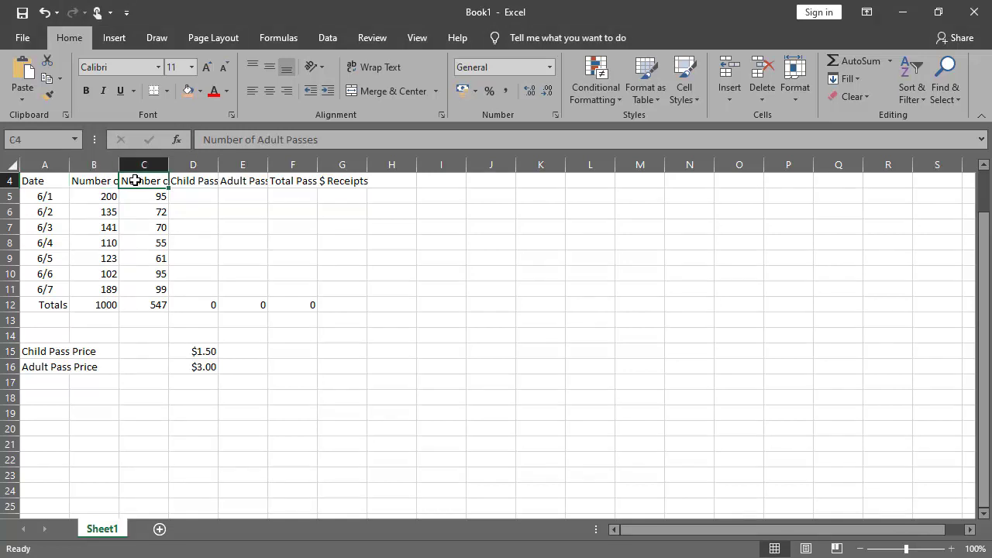
Check the Child Pass $ Total header in D4 and the Number of Child Passes header in B4
click(209, 179)
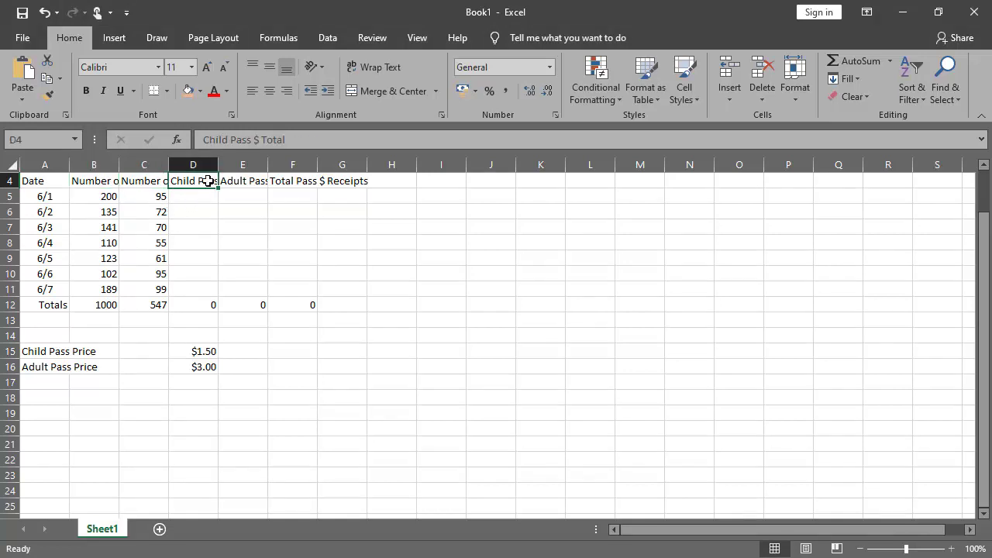
click(188, 197)
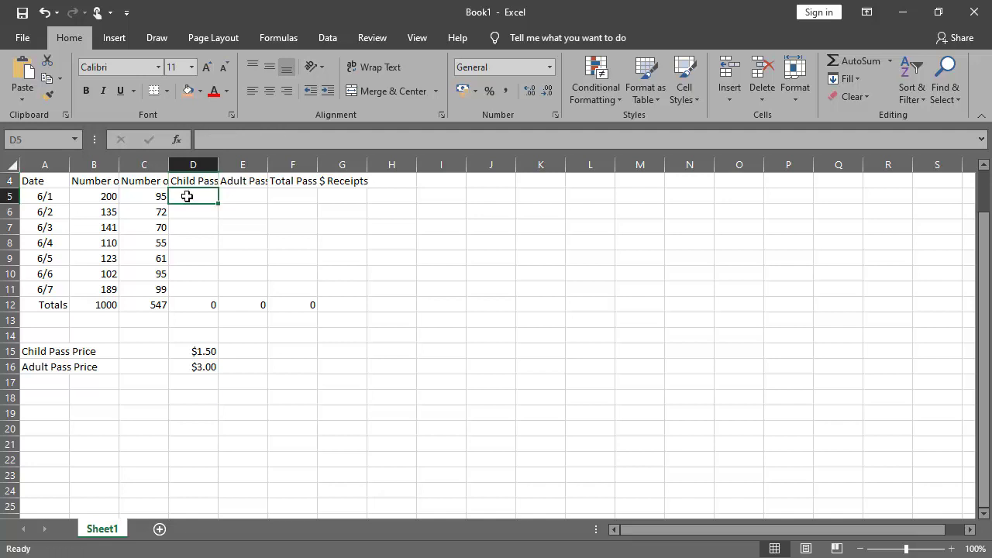
click(99, 184)
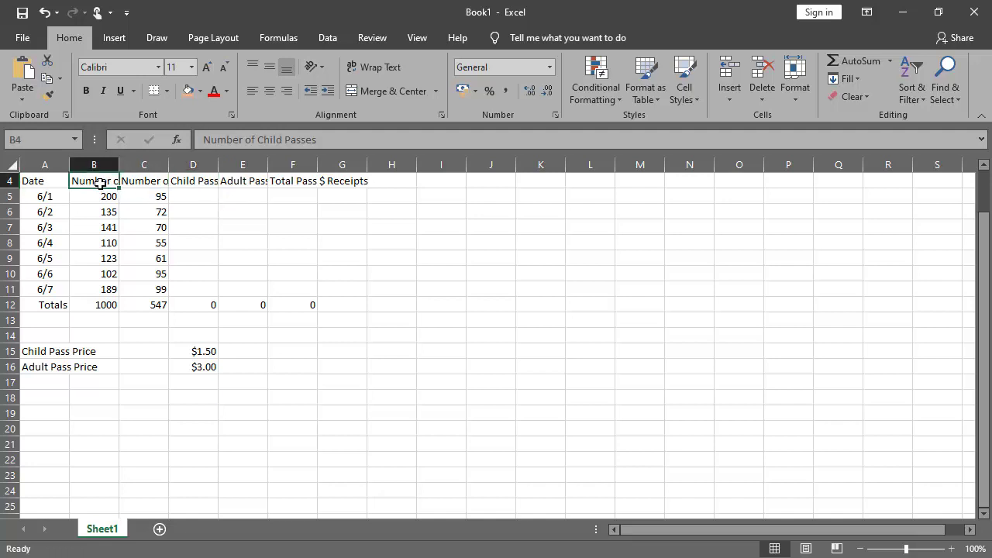
click(199, 195)
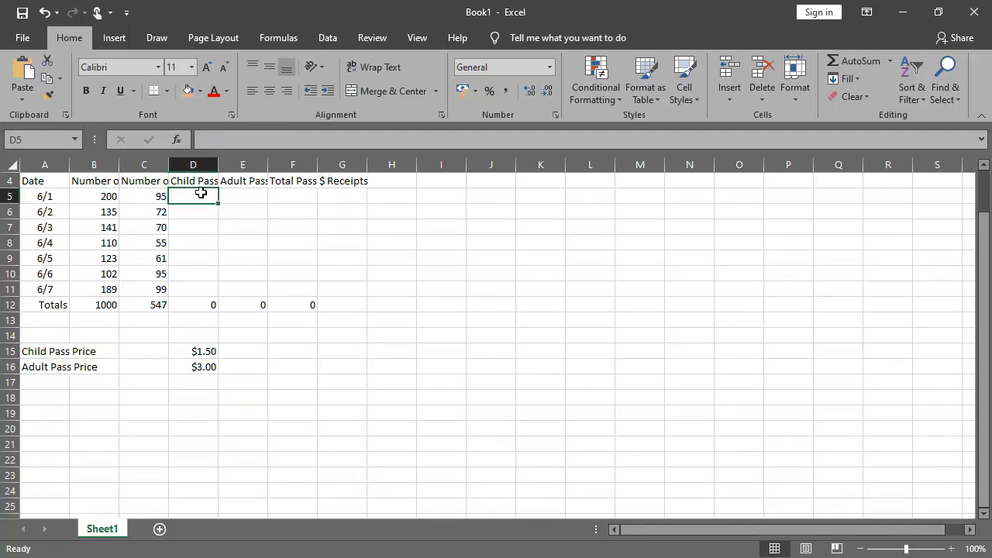
key(Up)
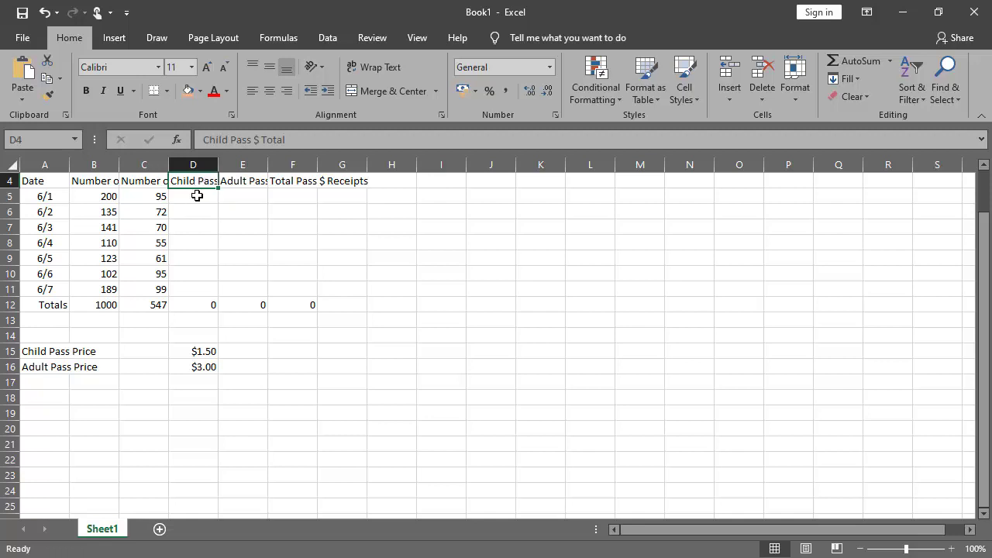
Enter =B5*$D$15 in D5 to calculate the child pass receipts and fill the formula down through D11
click(196, 198)
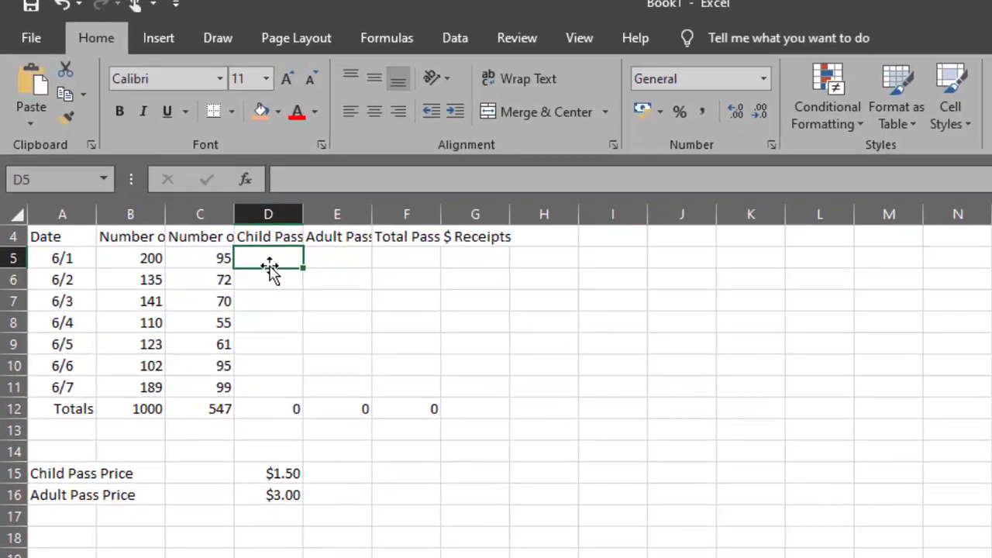
text(=)
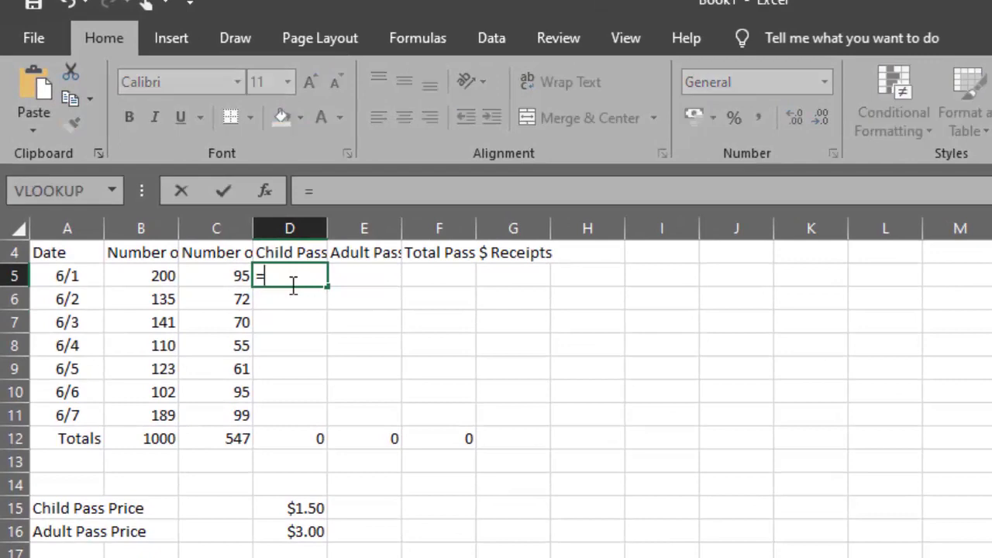
click(150, 276)
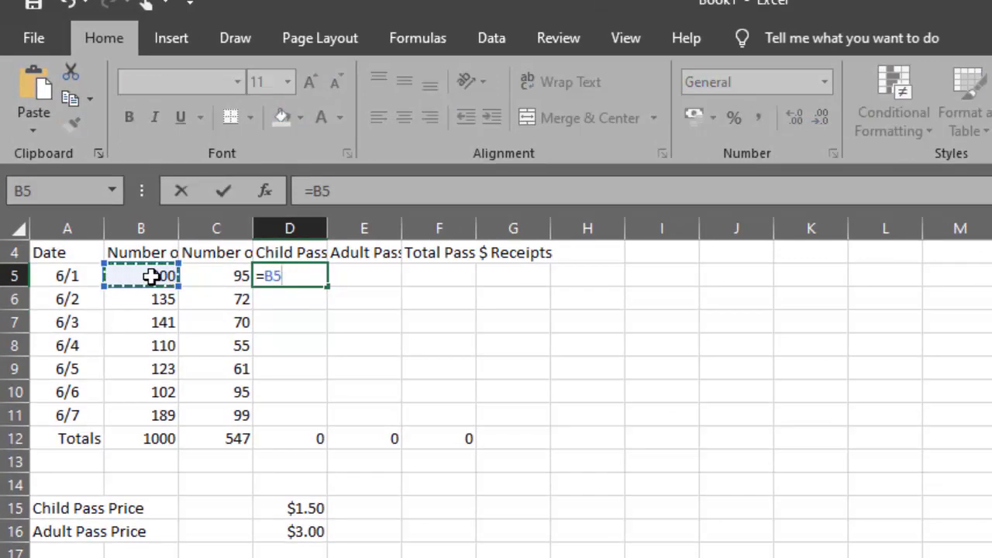
text(*)
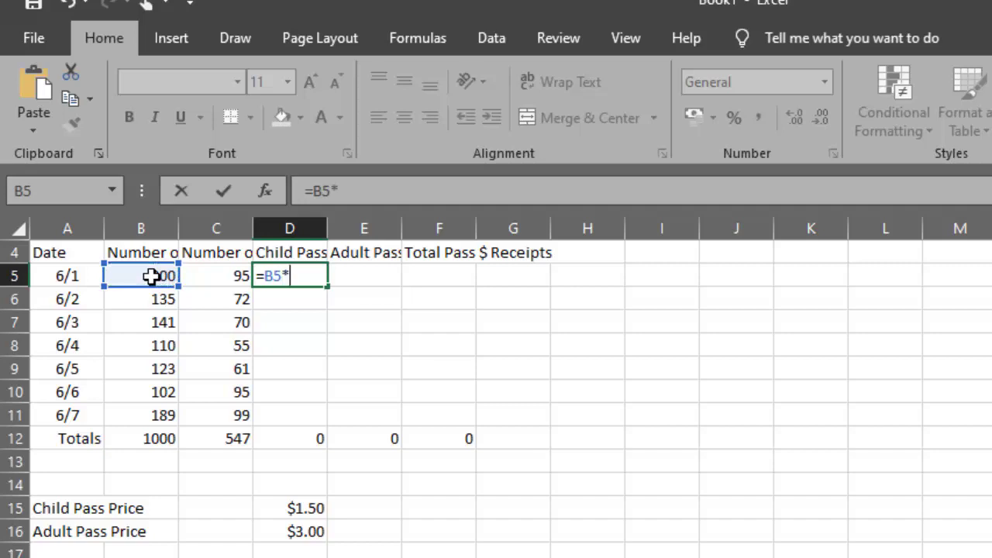
click(312, 507)
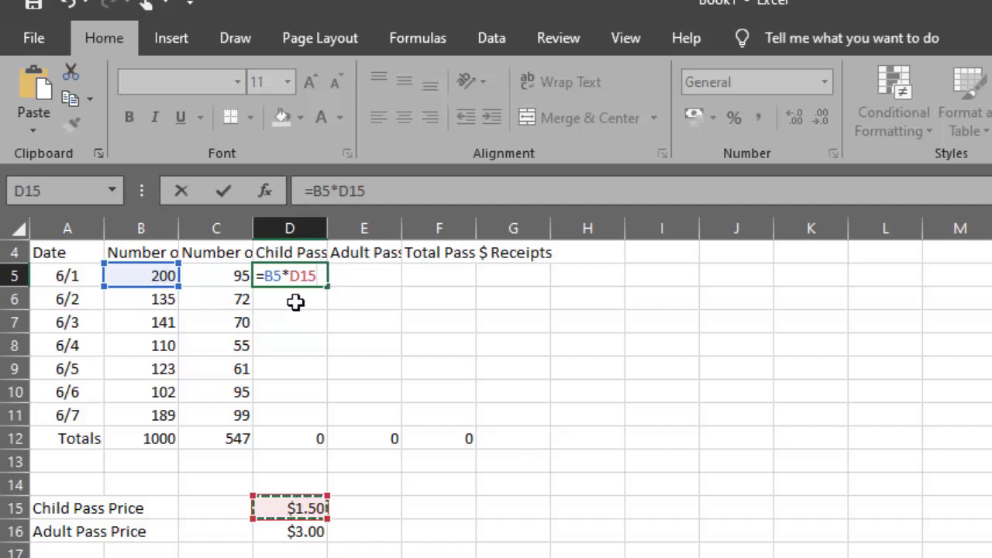
key(F4)
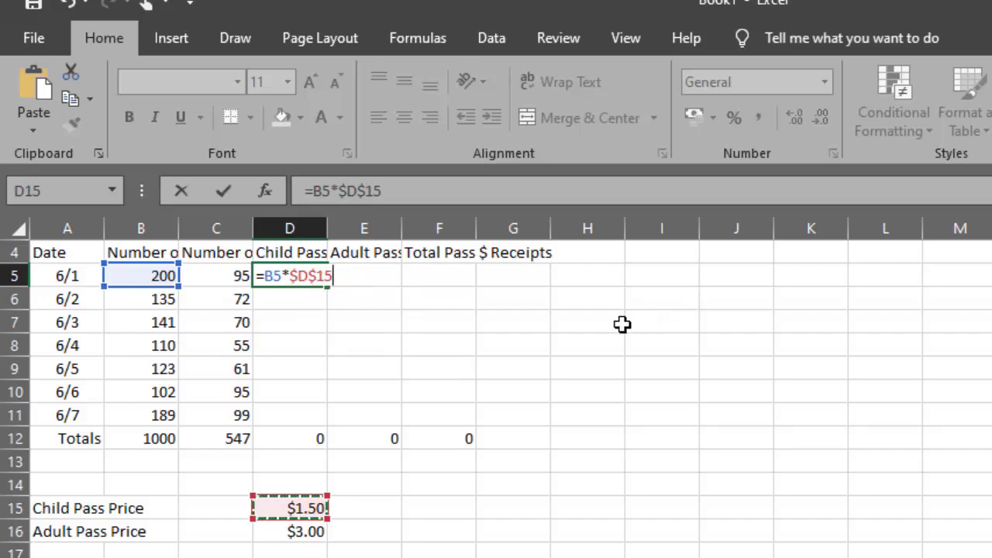
key(Return)
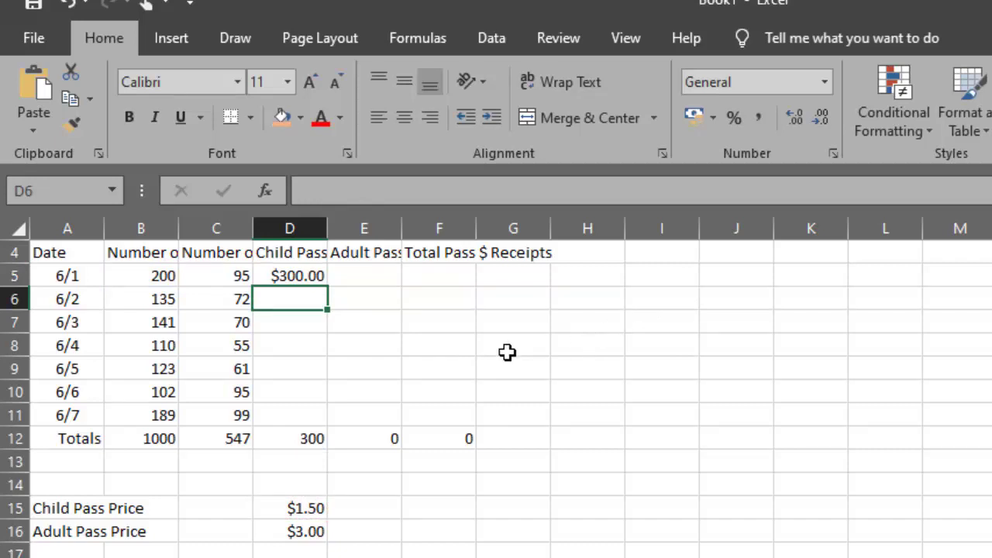
click(295, 278)
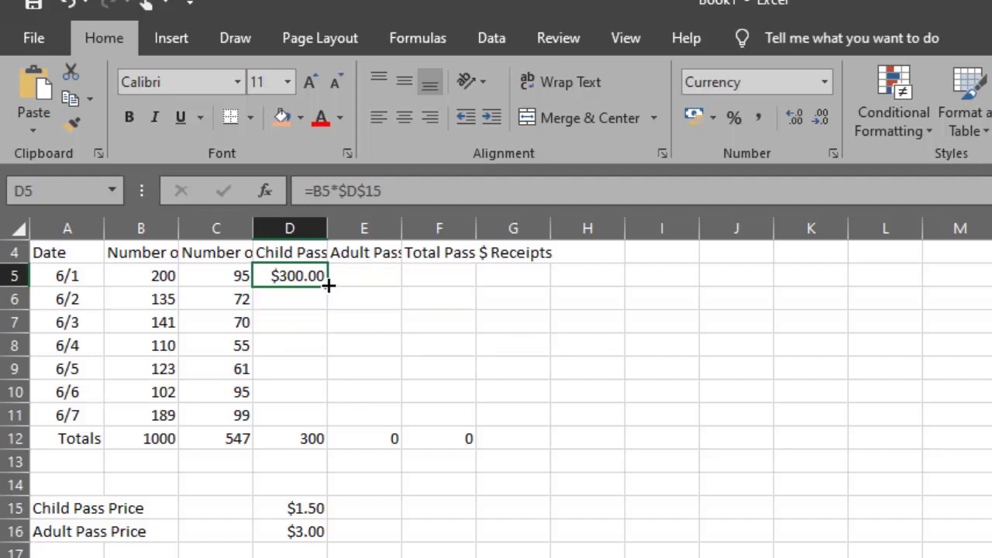
drag(329, 286, 326, 425)
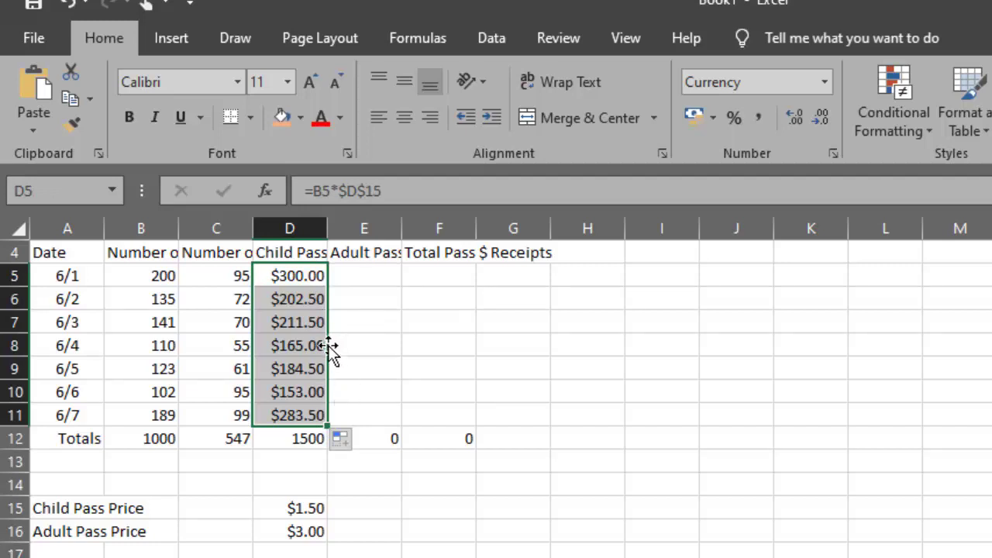
Check the Adult Pass $ Total header in E4 before calculating that column
click(383, 276)
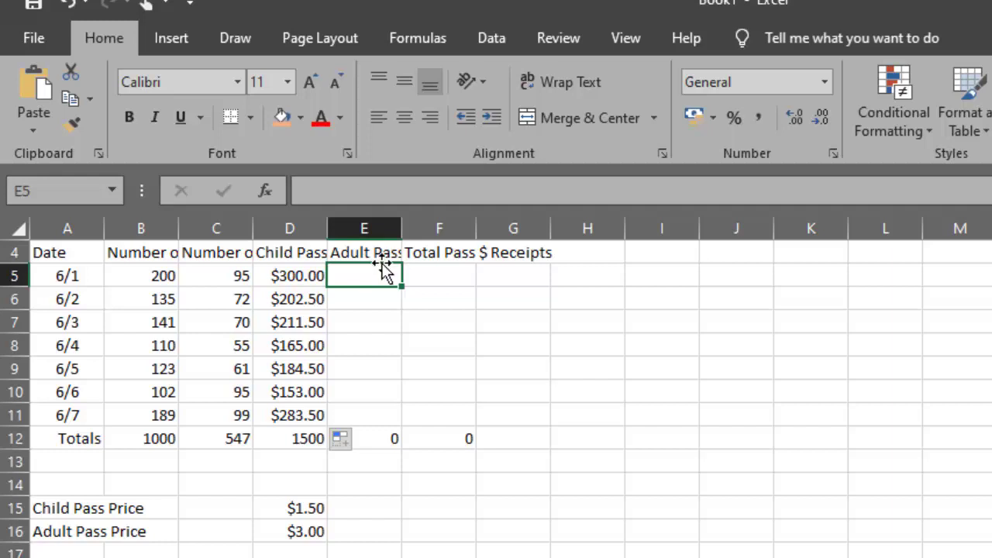
click(385, 253)
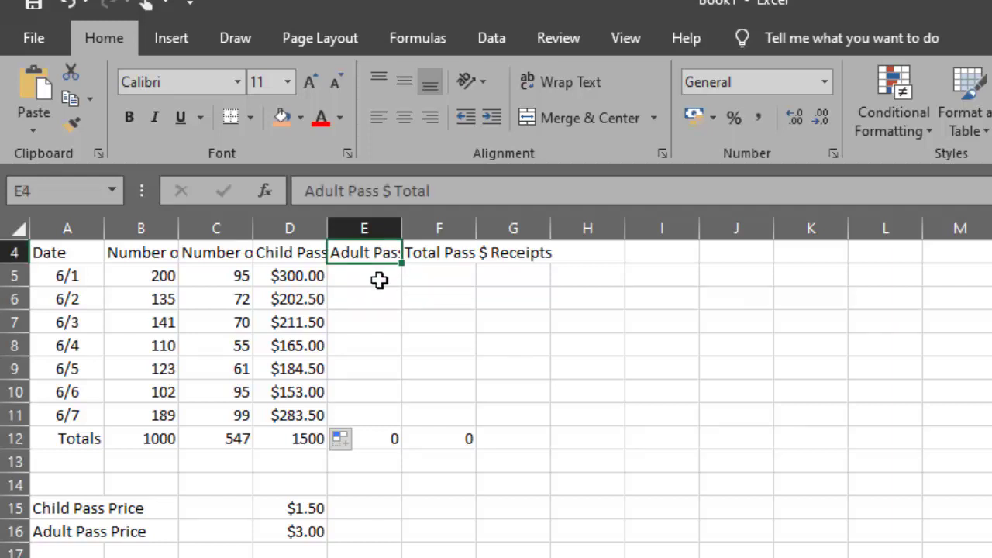
click(379, 281)
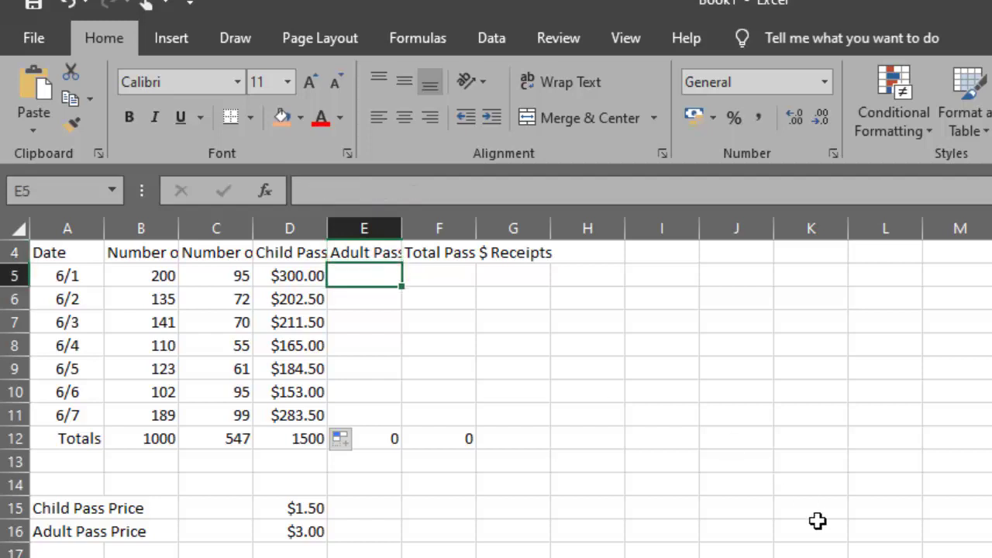
key(alt+Tab)
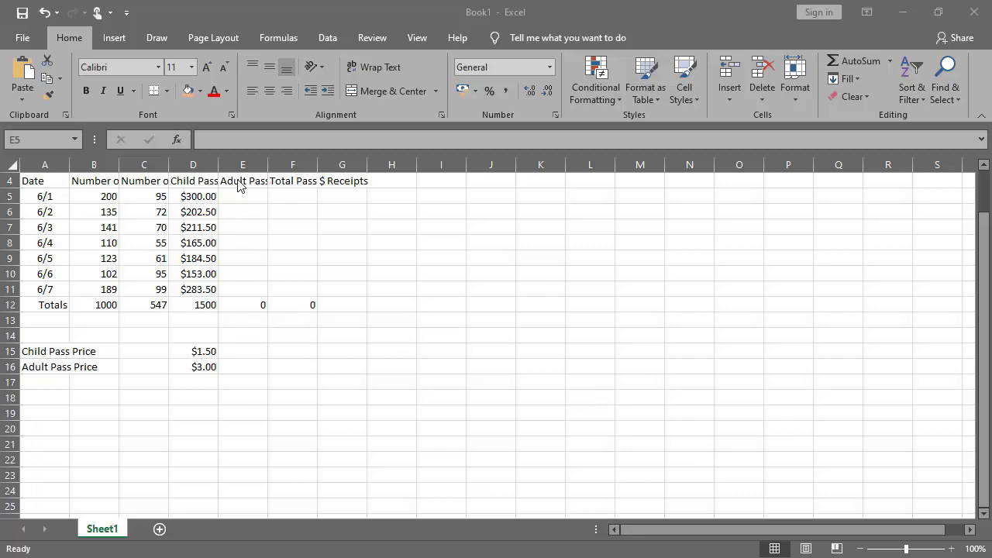
Enter =C5*$D$16 in E5 to calculate the adult pass receipts and fill the formula down through E11
click(235, 195)
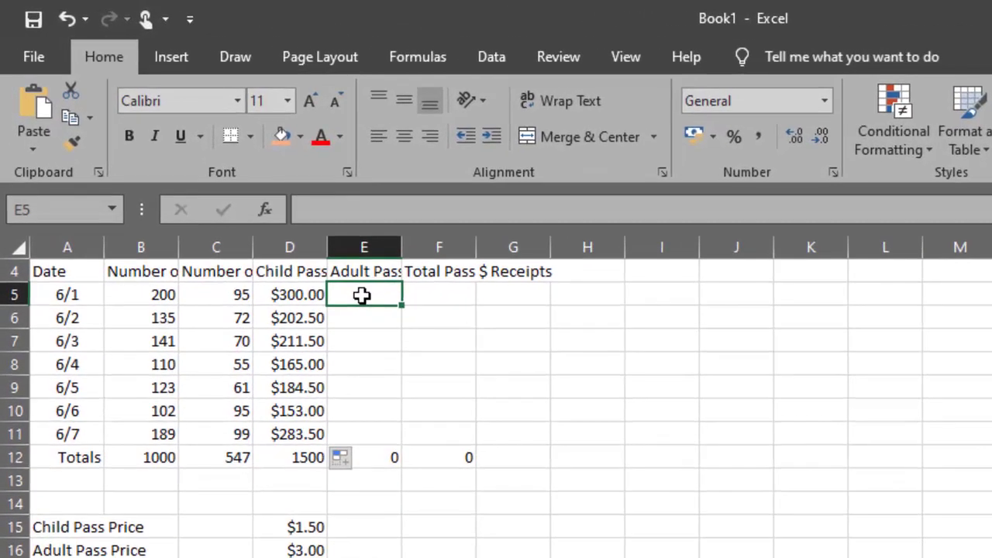
text(=)
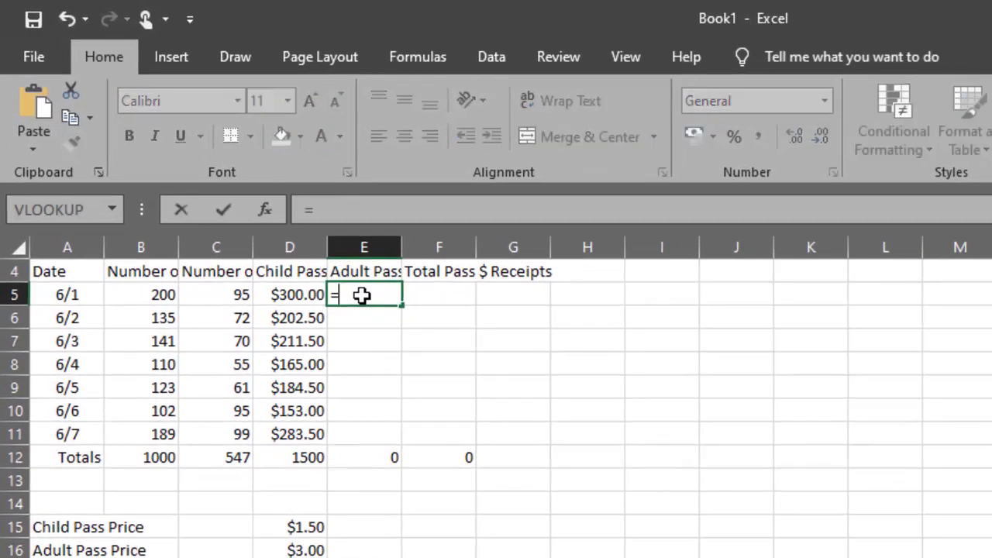
click(221, 294)
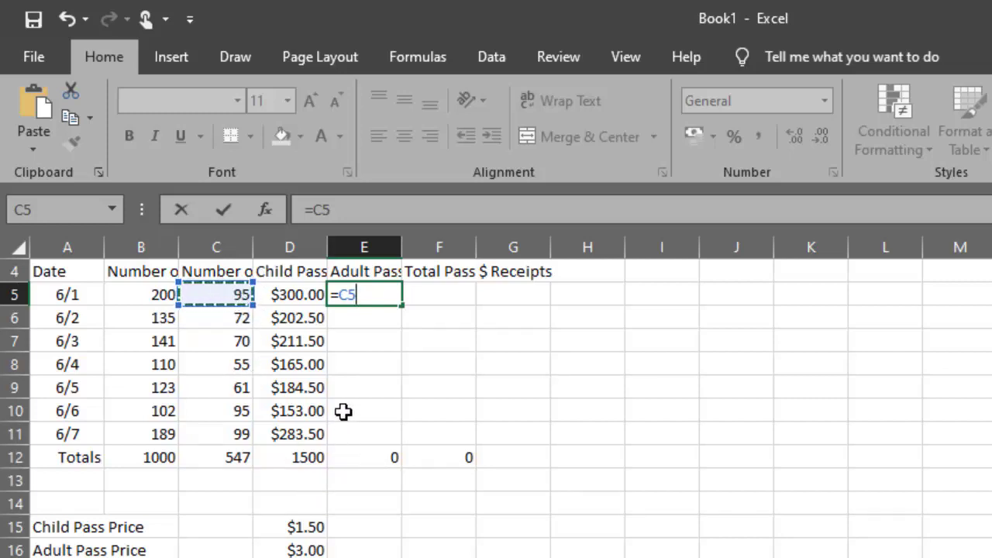
text(*)
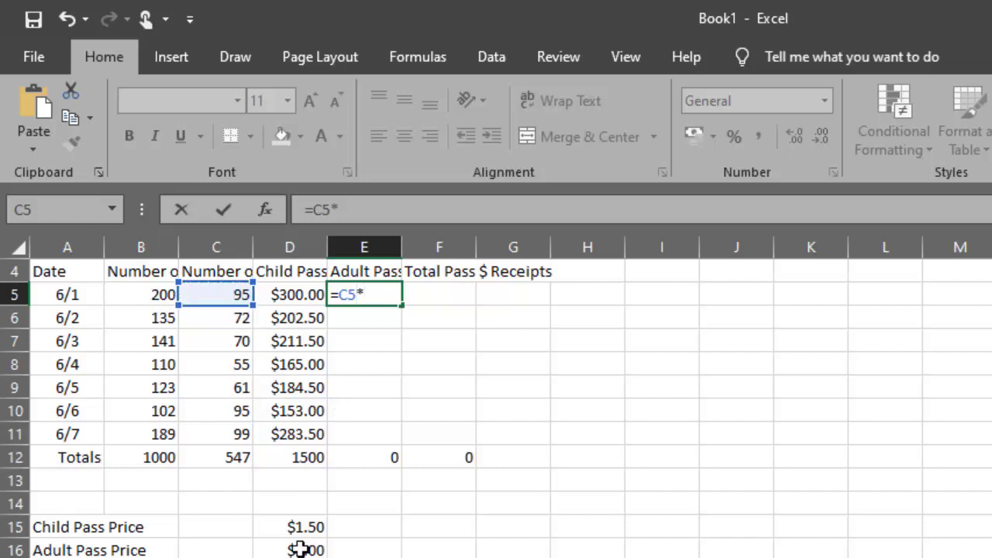
click(302, 549)
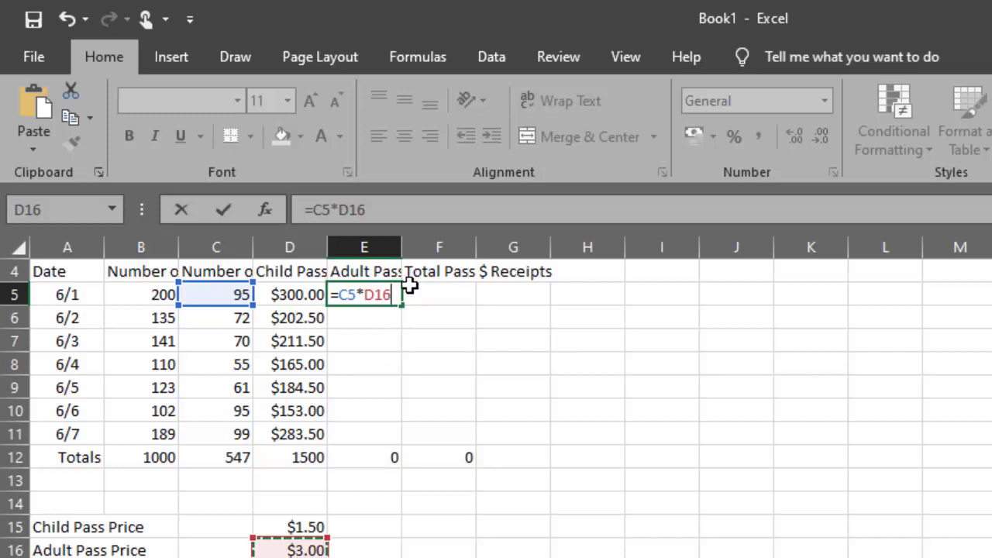
key(F4)
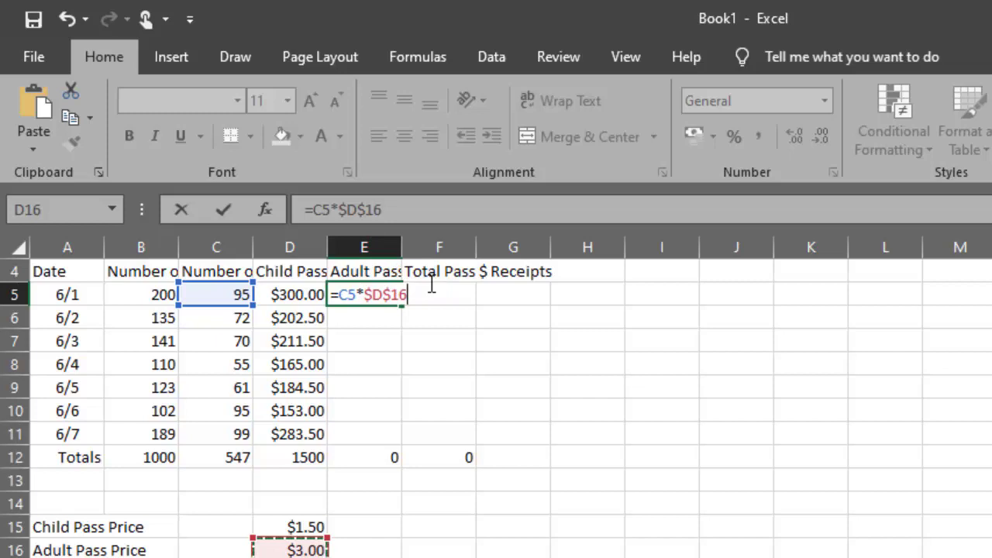
key(Return)
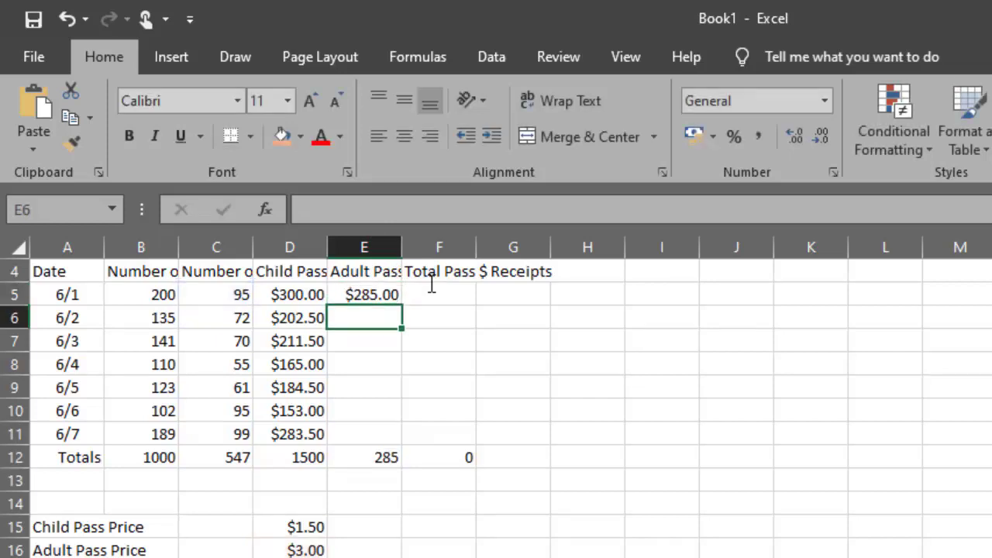
click(363, 293)
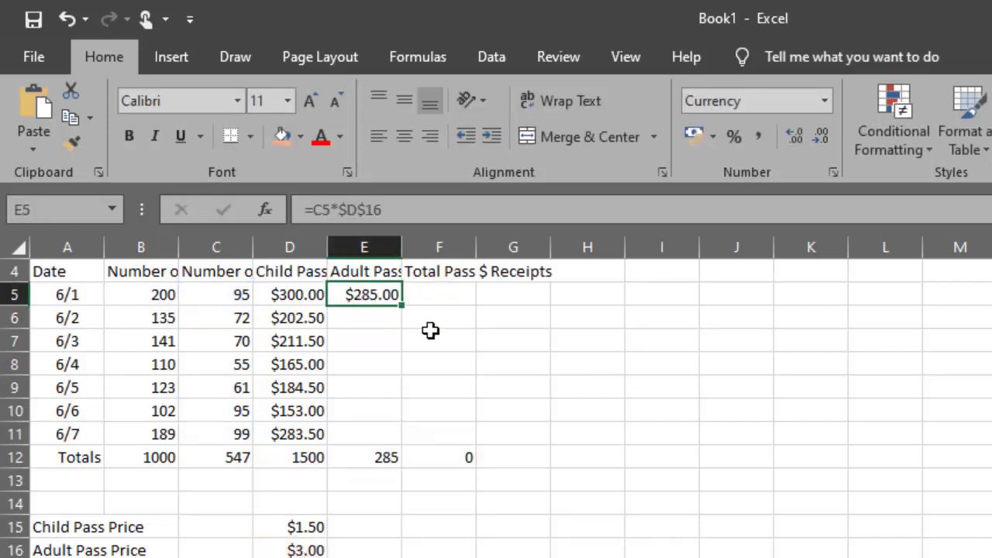
drag(399, 305, 401, 437)
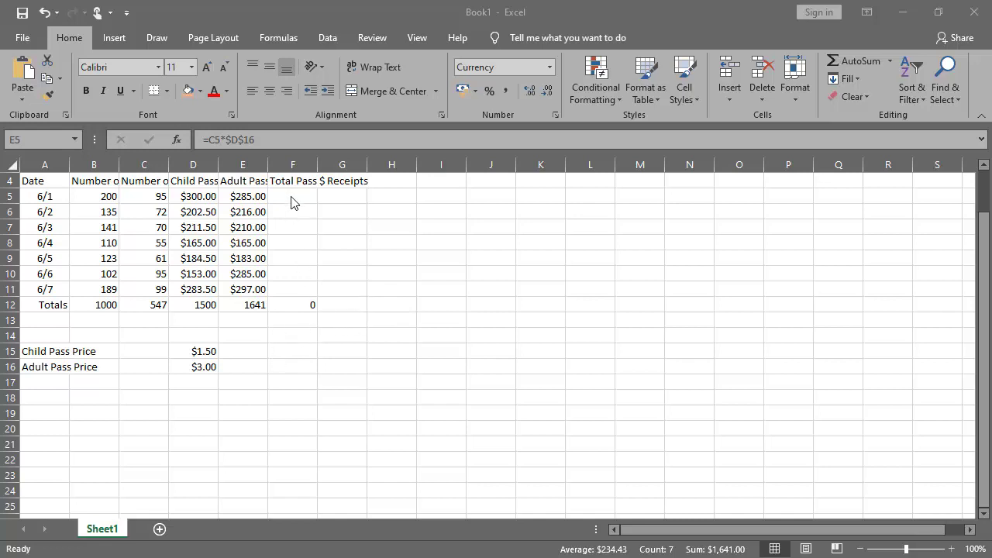
Inspect the cell references in the E5 formula and check the Total Pass $ Receipts header in F4
key(F2)
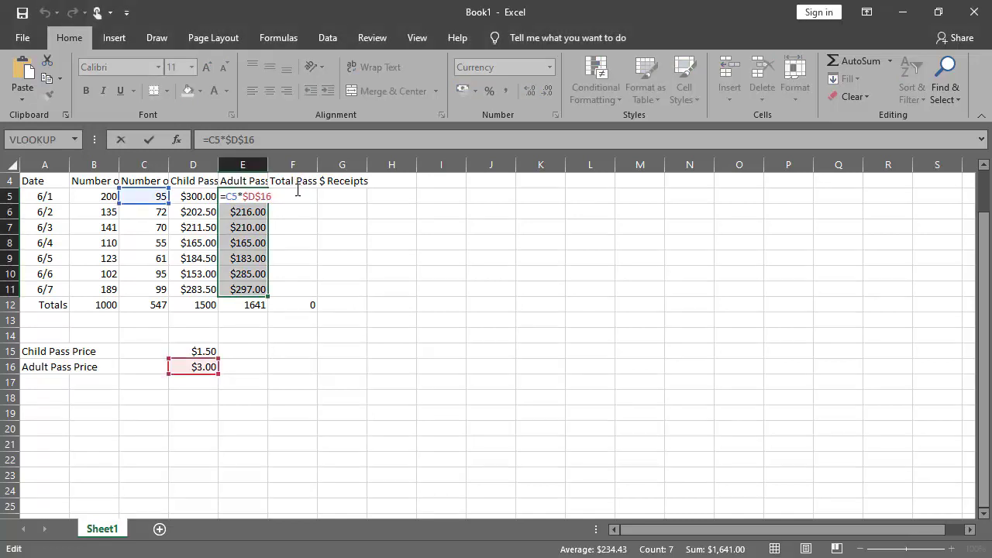
click(299, 185)
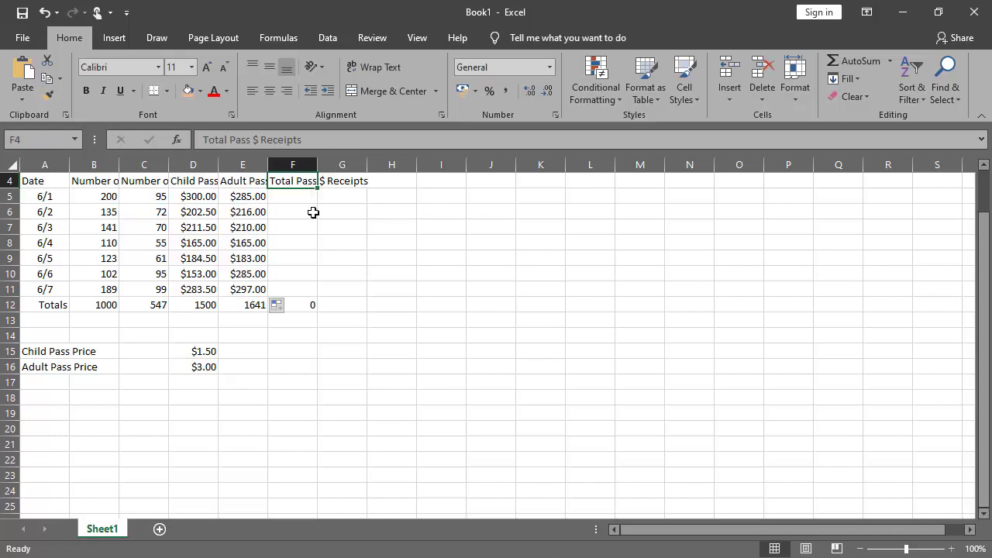
click(303, 196)
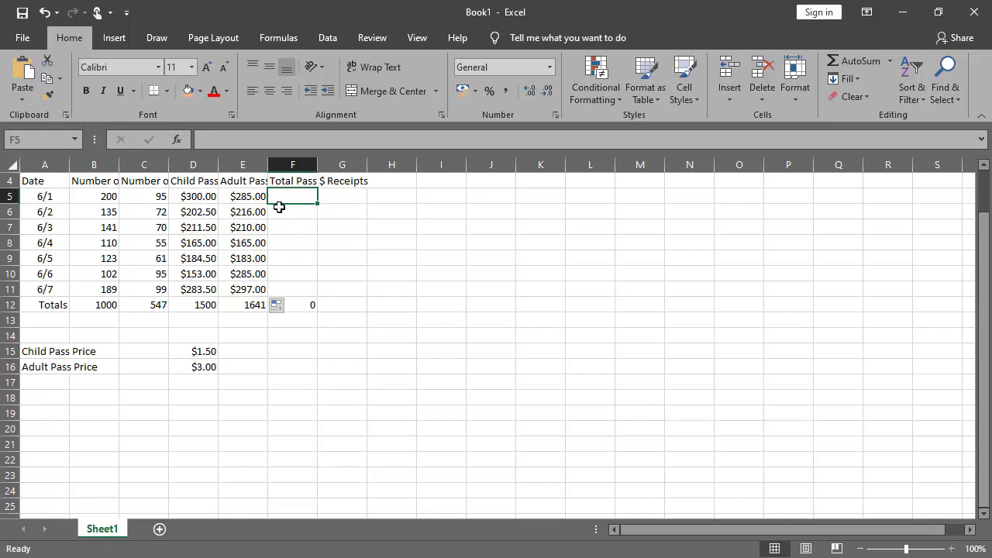
Sum D5:E5 into F5 with AutoSum and fill the total receipts formula down through F11
click(196, 197)
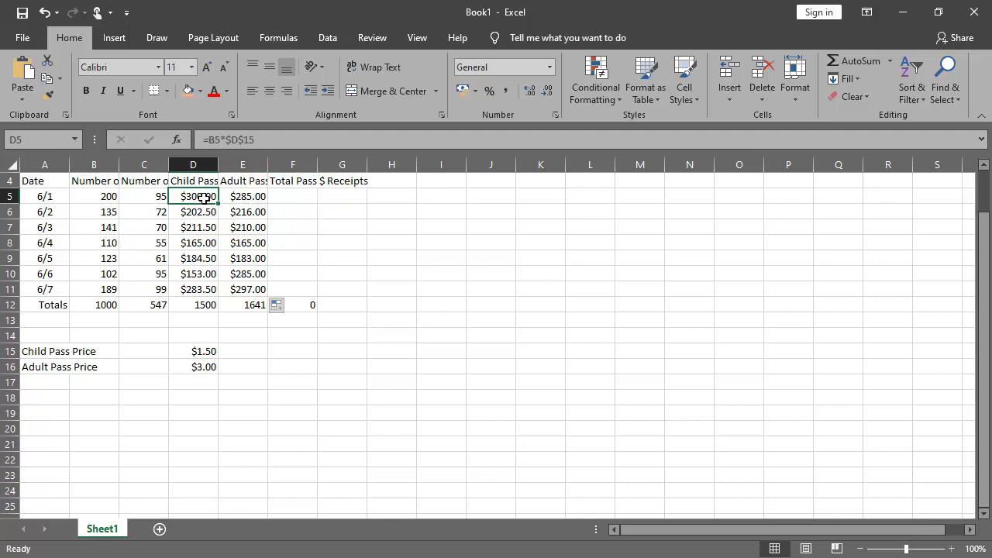
drag(215, 197, 264, 200)
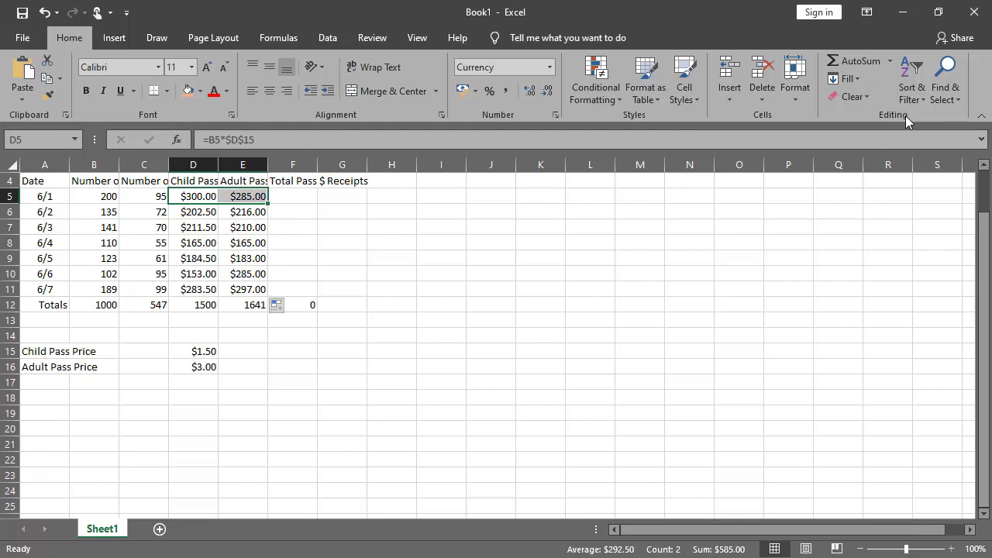
click(865, 61)
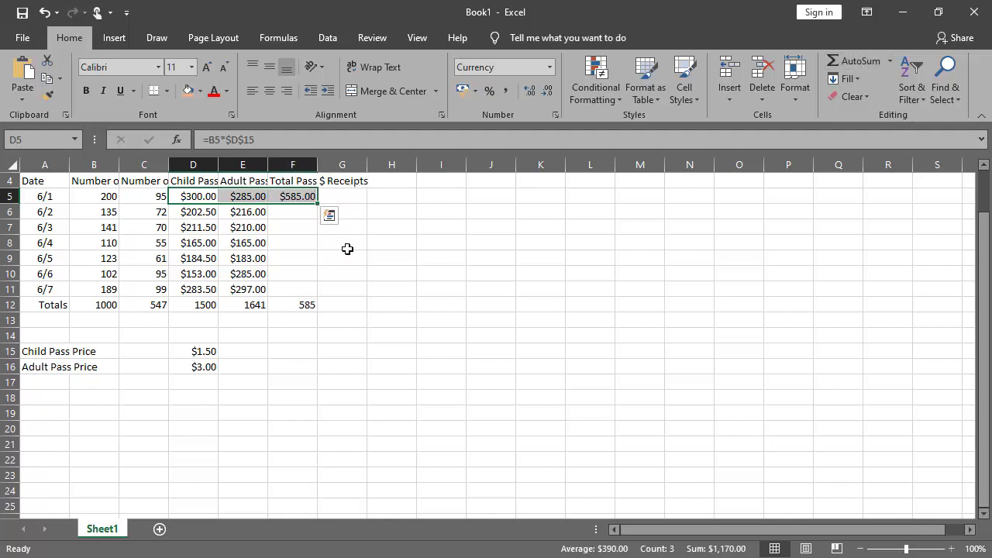
click(297, 196)
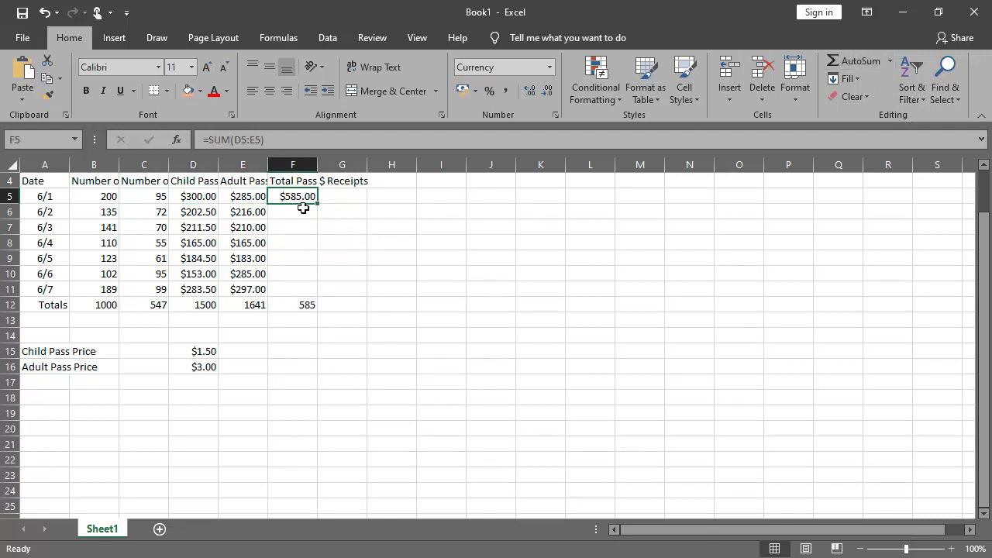
drag(317, 205, 318, 297)
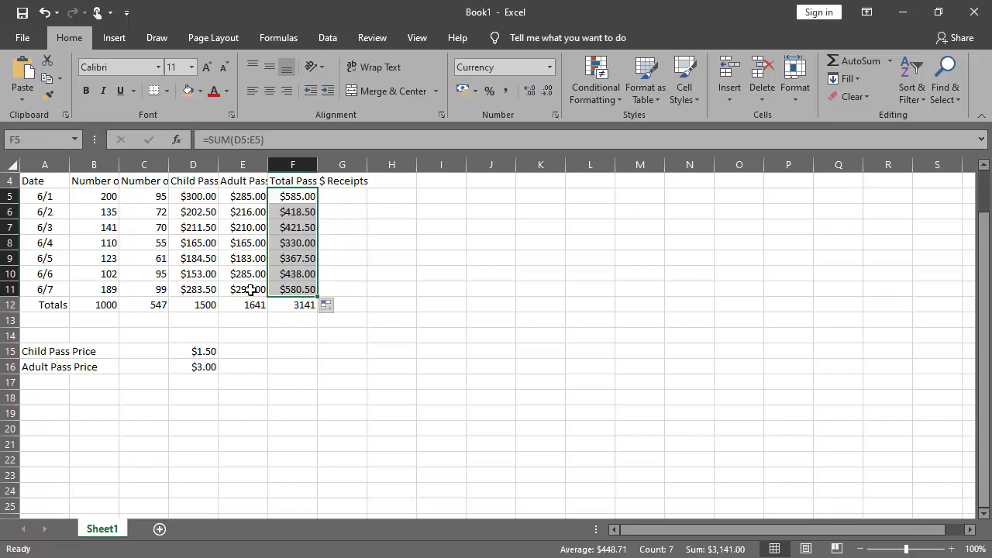
Read instruction o in the assignment PDF in Acrobat Reader, and check the number format of D5:F11 back in Excel
key(alt+Tab)
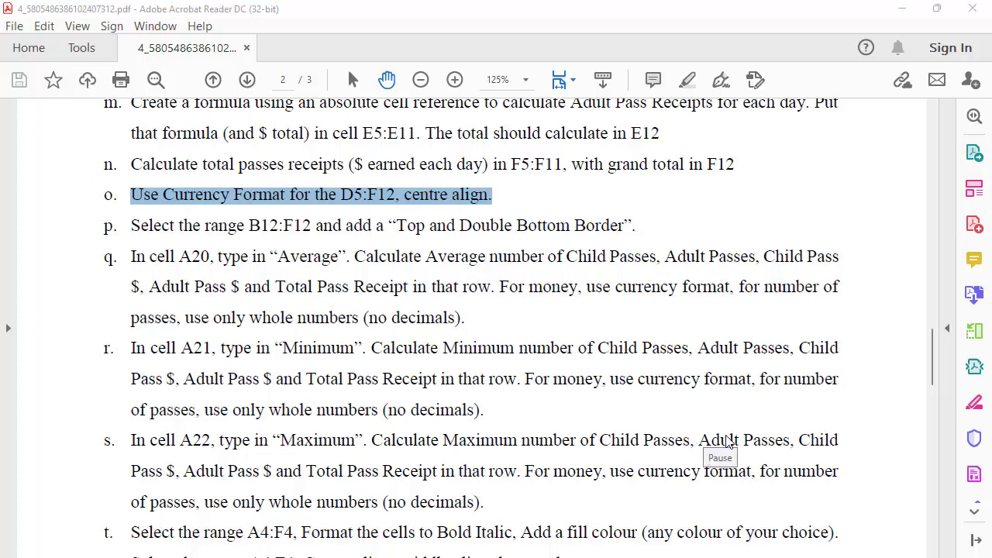
key(alt+Tab)
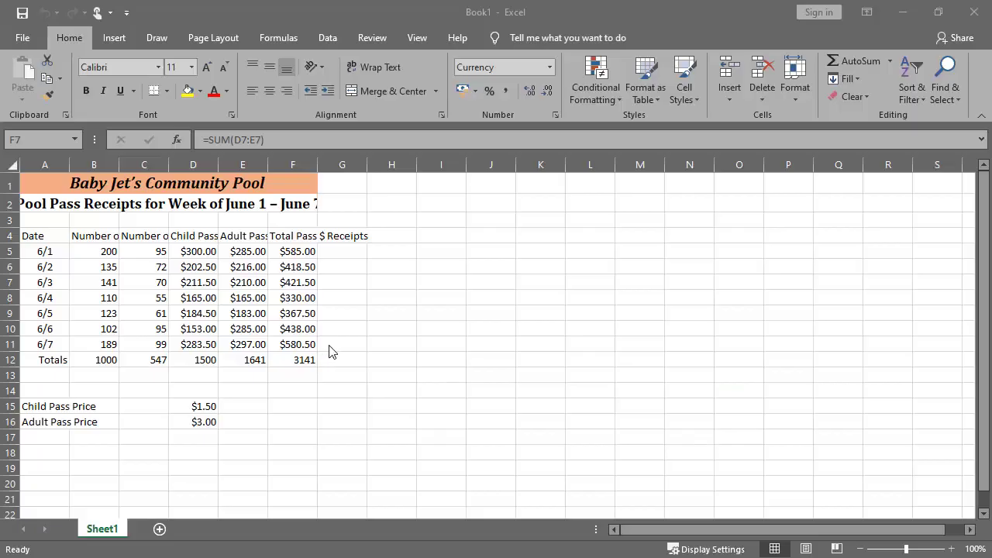
click(204, 253)
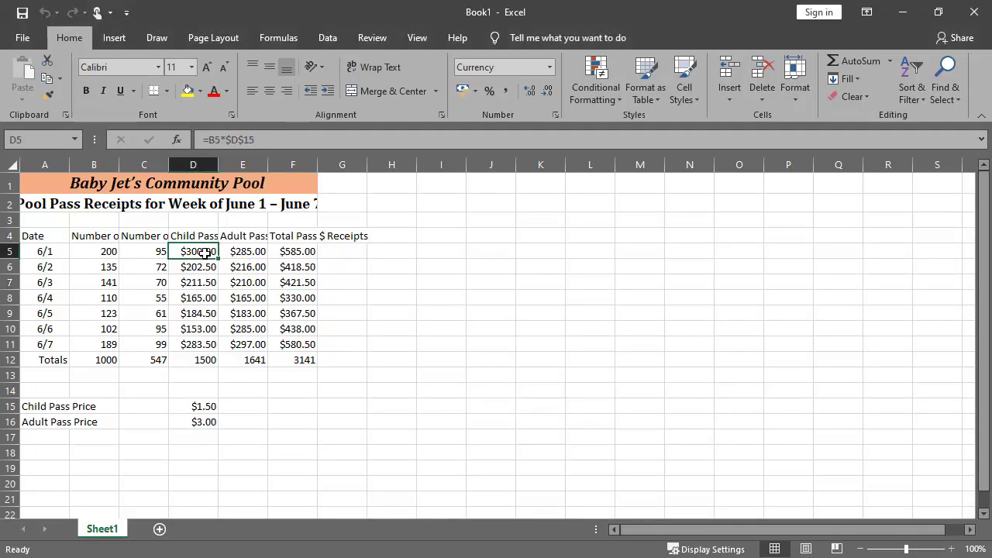
drag(200, 251, 307, 344)
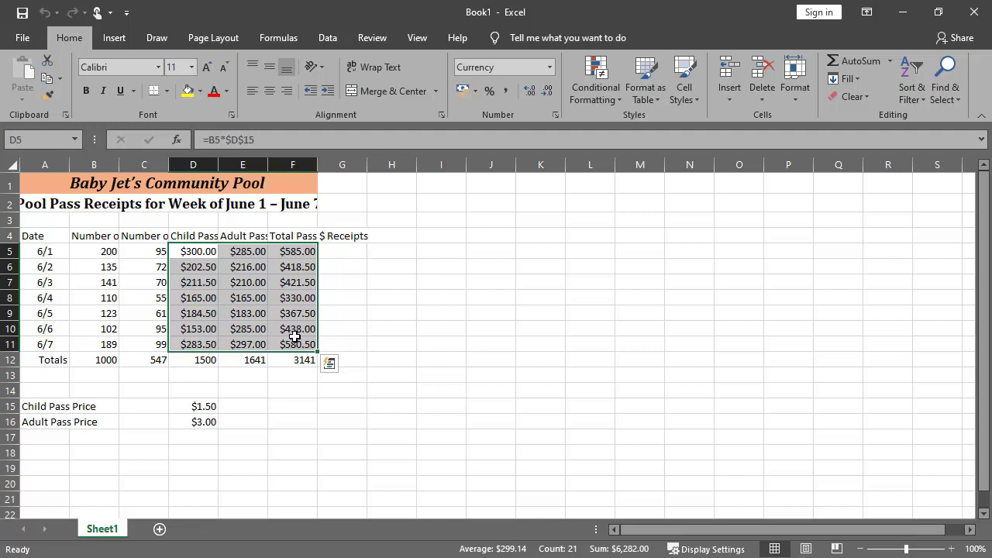
click(256, 284)
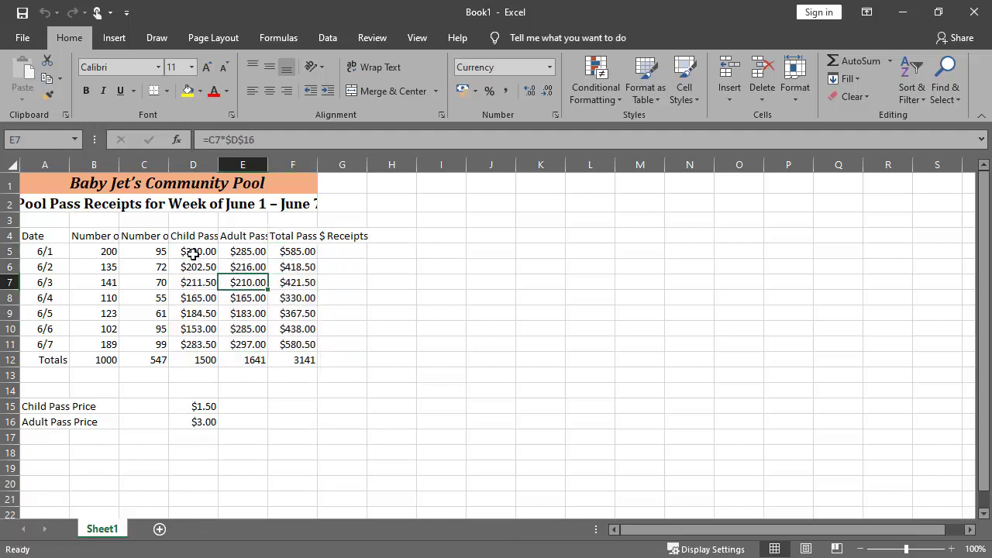
Apply the Currency number format to the receipt totals in D12:F12
drag(184, 361, 281, 362)
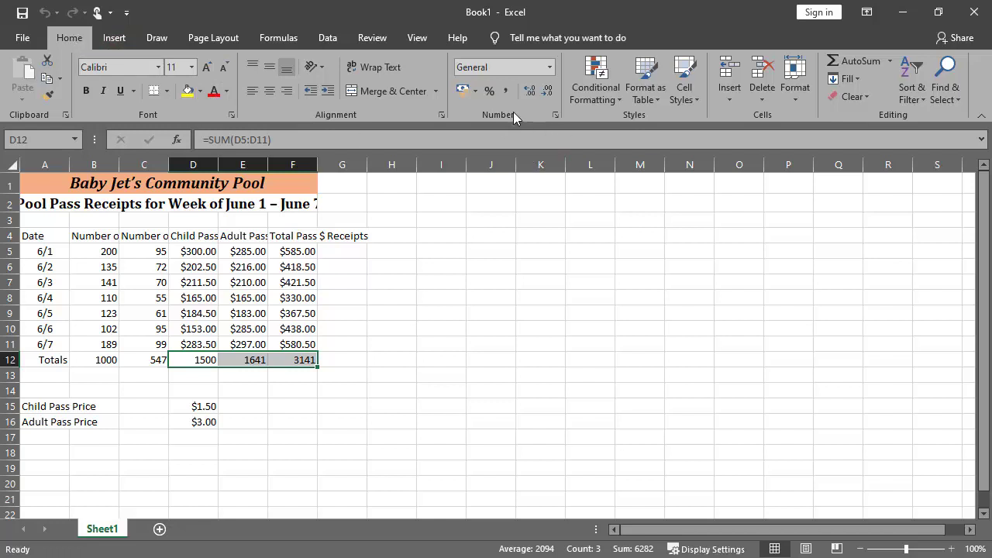
click(552, 67)
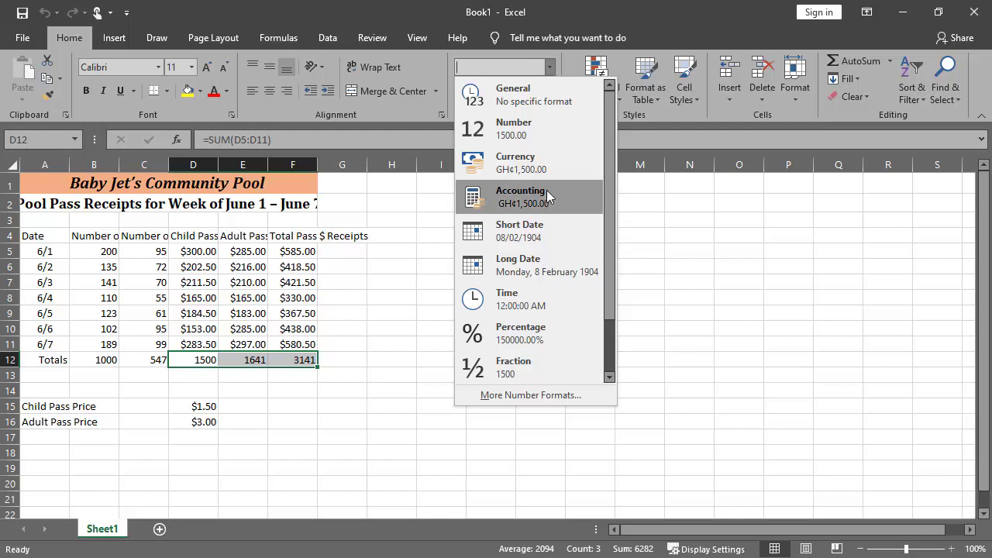
click(549, 164)
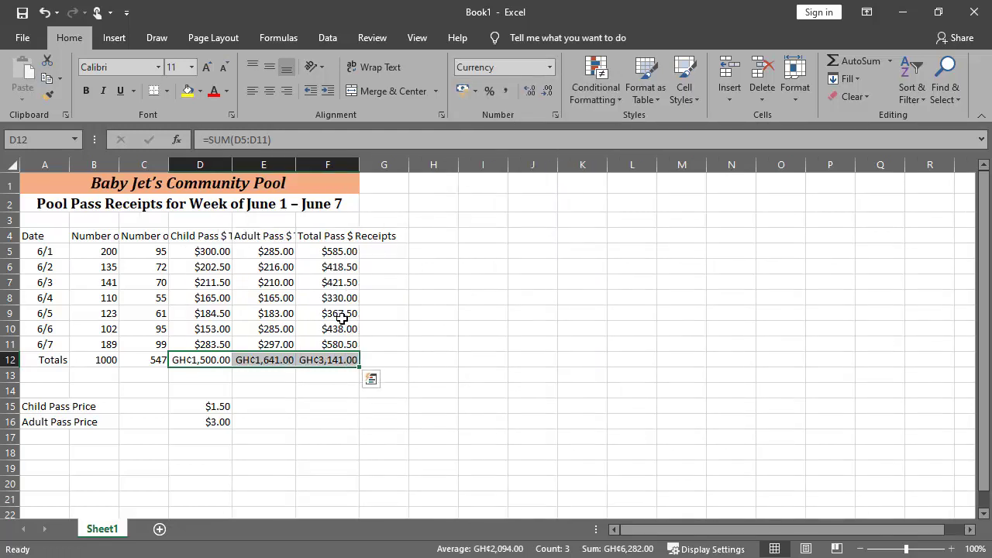
Set the currency symbol of the totals in D12:F12 to $ English (United States)
click(554, 116)
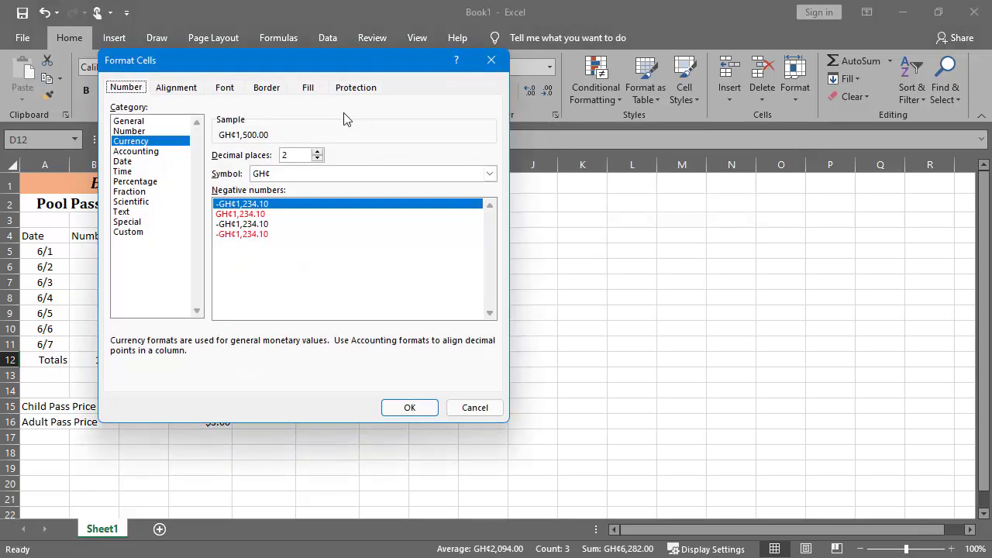
drag(340, 62, 510, 50)
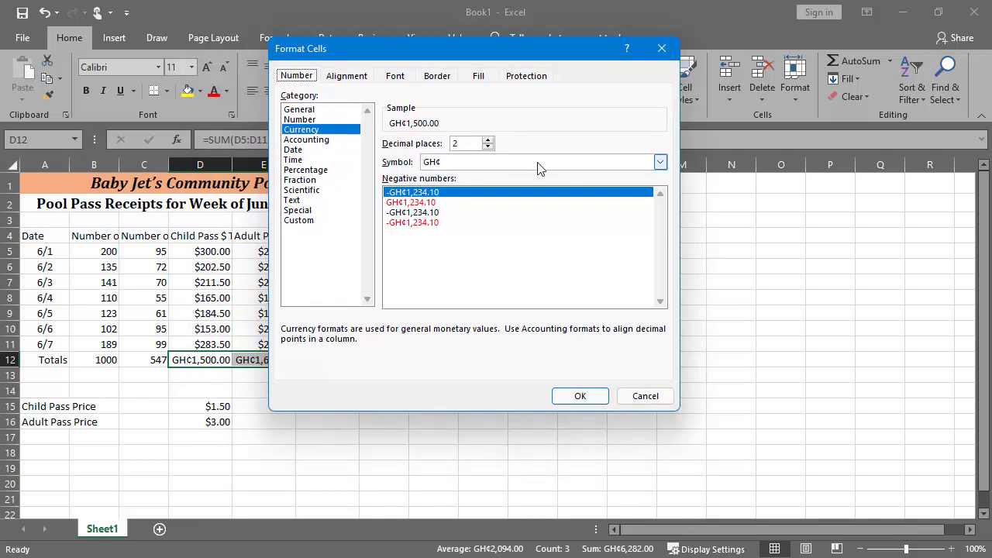
click(661, 162)
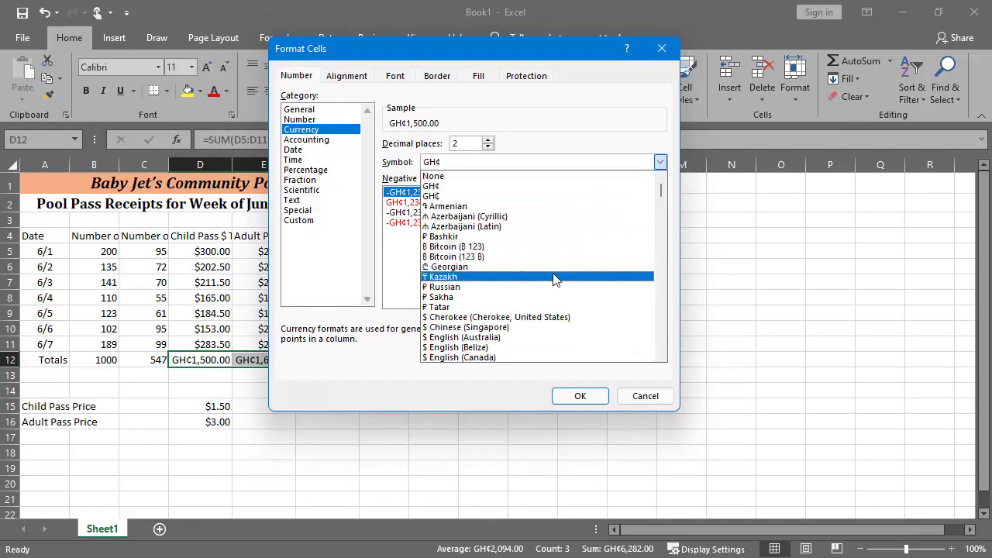
scroll(551, 283, down, 4)
scroll(547, 294, down, 1)
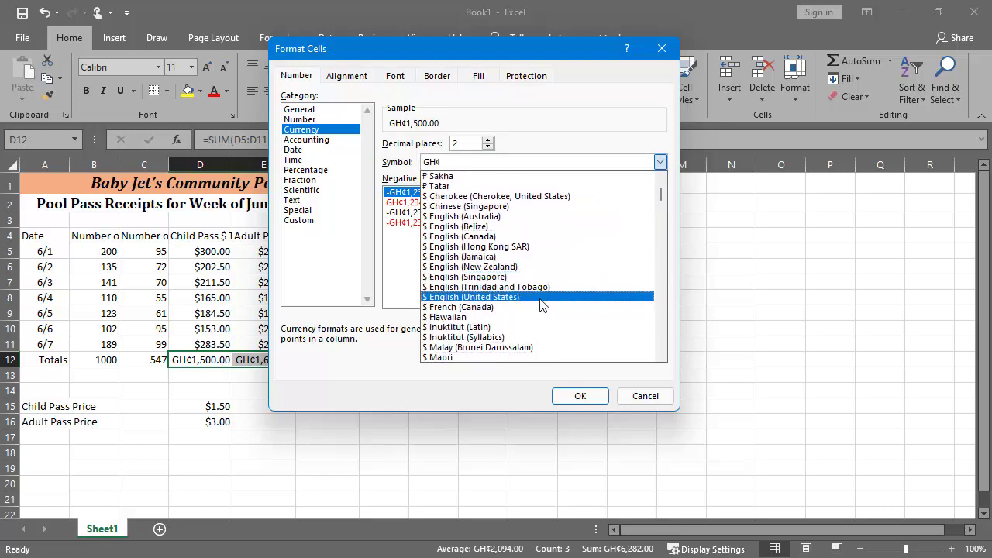
click(493, 297)
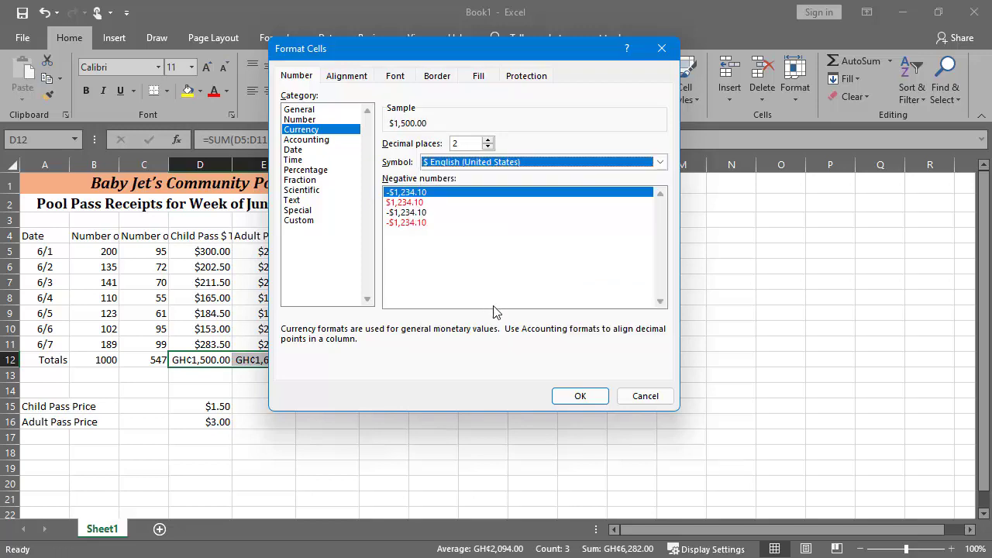
click(573, 396)
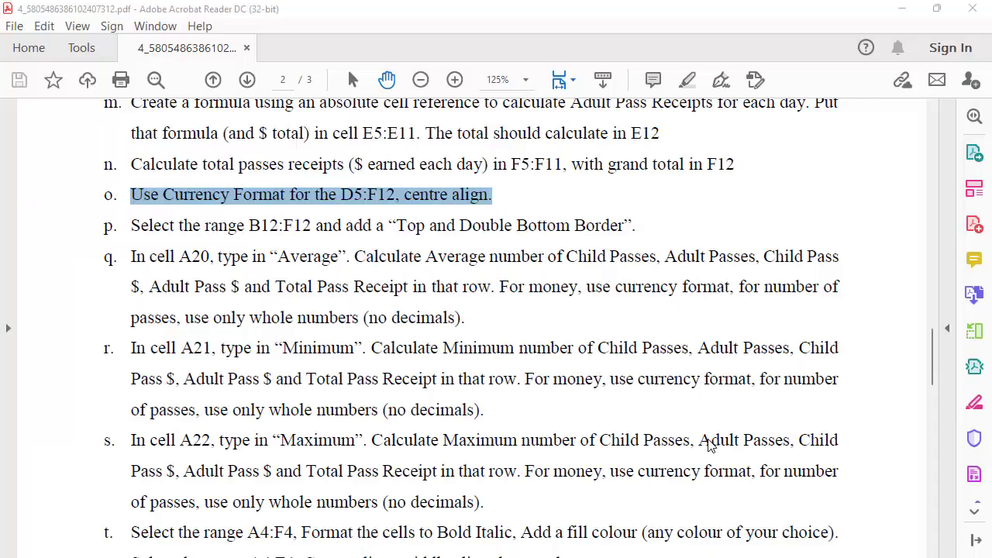
Check instruction p in the assignment PDF, and add a Top and Double Bottom Border to B12:F12 in Excel
click(123, 230)
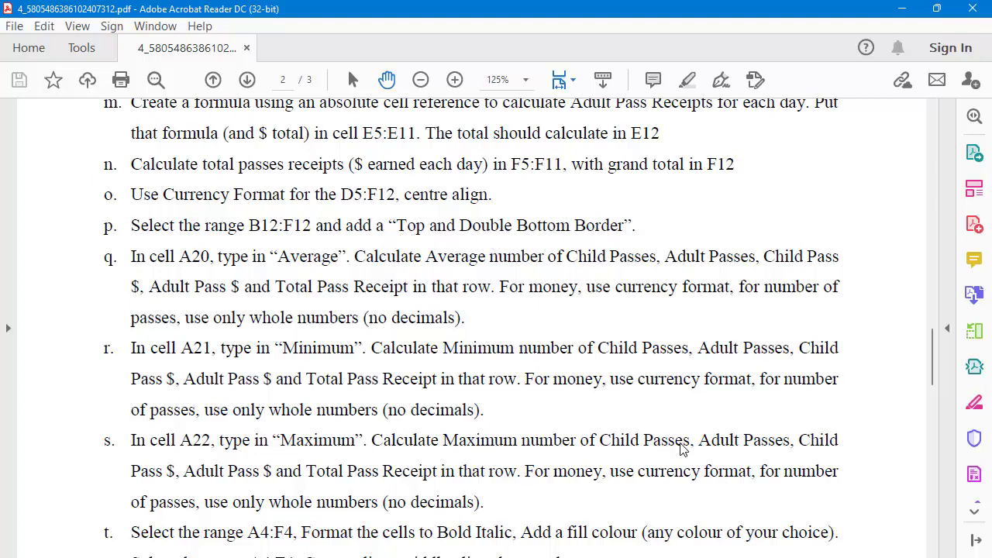
key(alt+Tab)
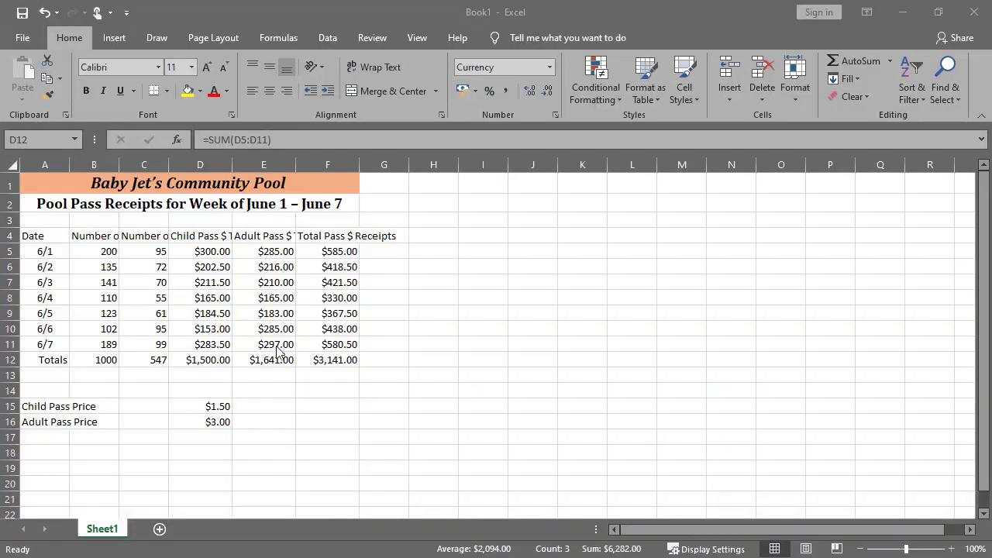
click(96, 359)
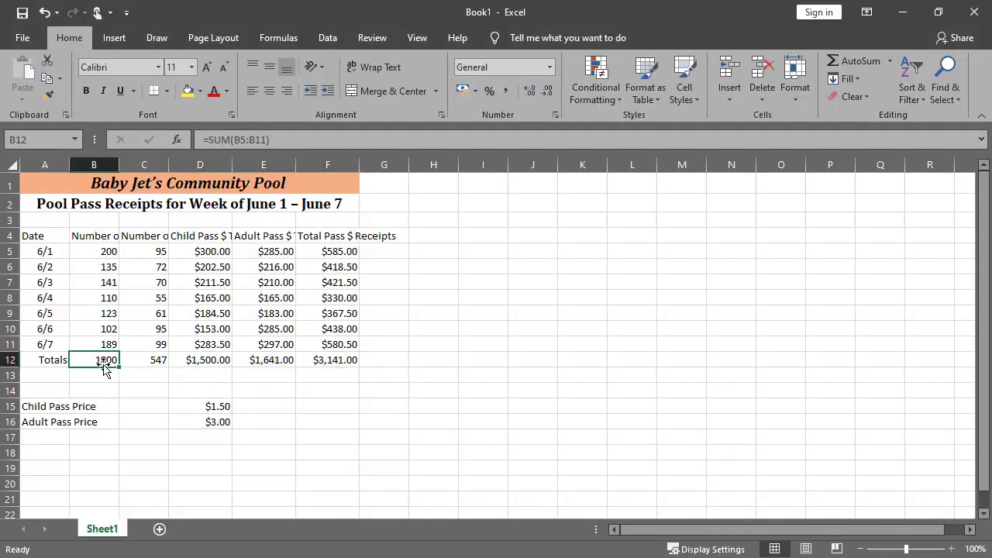
drag(99, 360, 325, 360)
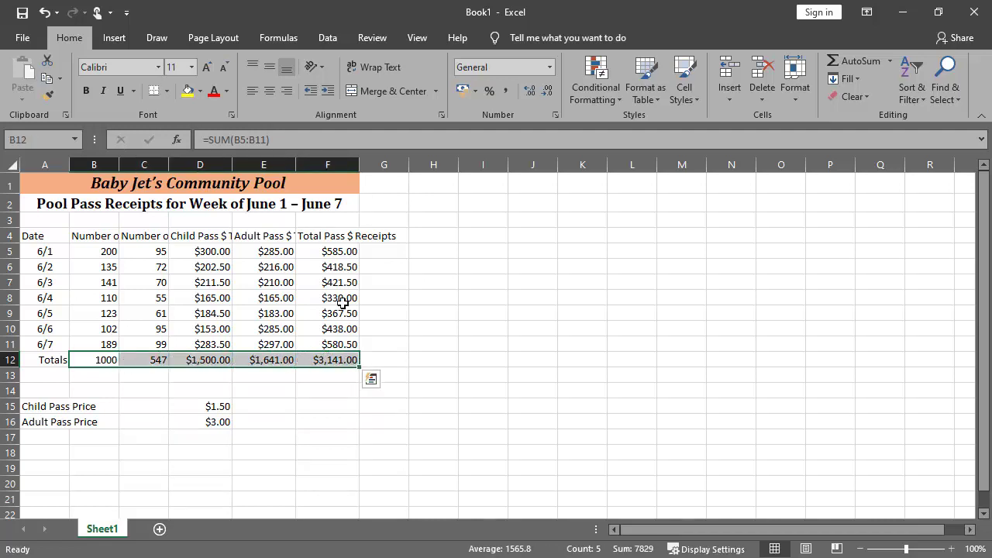
click(169, 91)
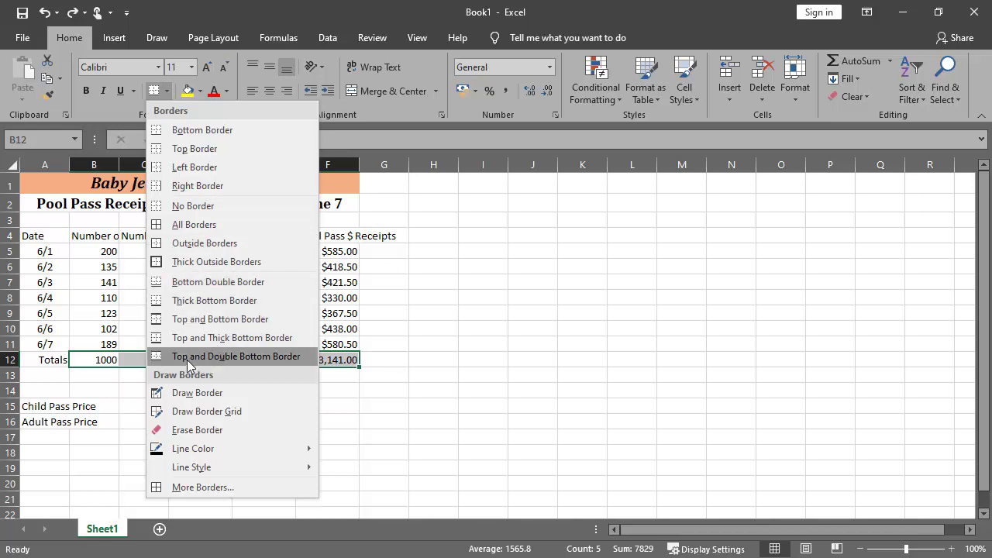
click(269, 357)
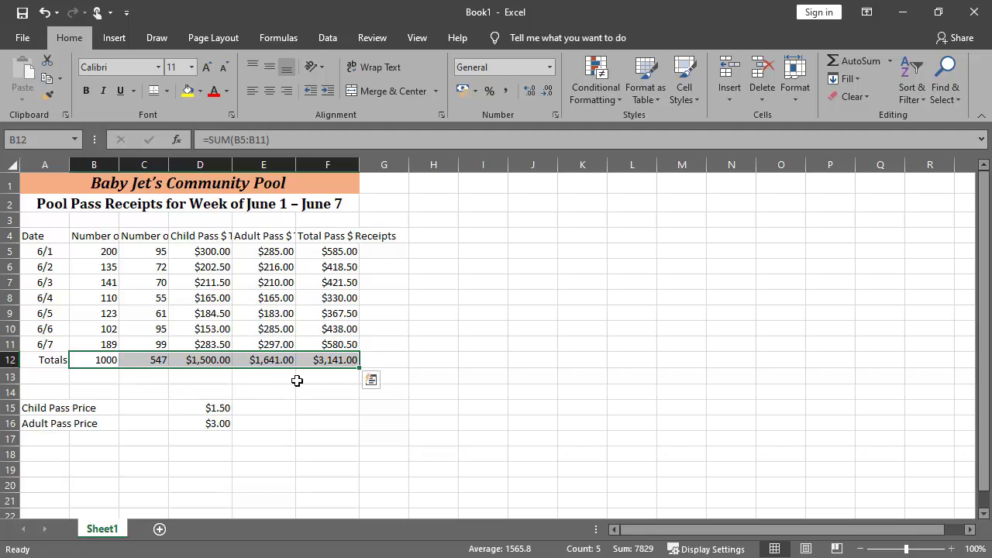
click(418, 360)
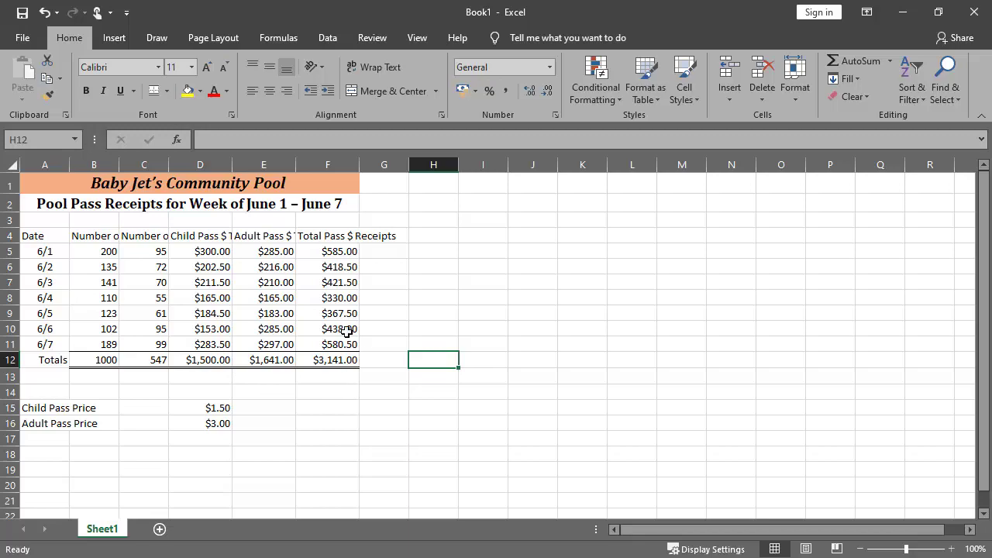
Switch to the PDF instructions in Acrobat Reader and copy the word "Average" from item q
key(alt+Tab)
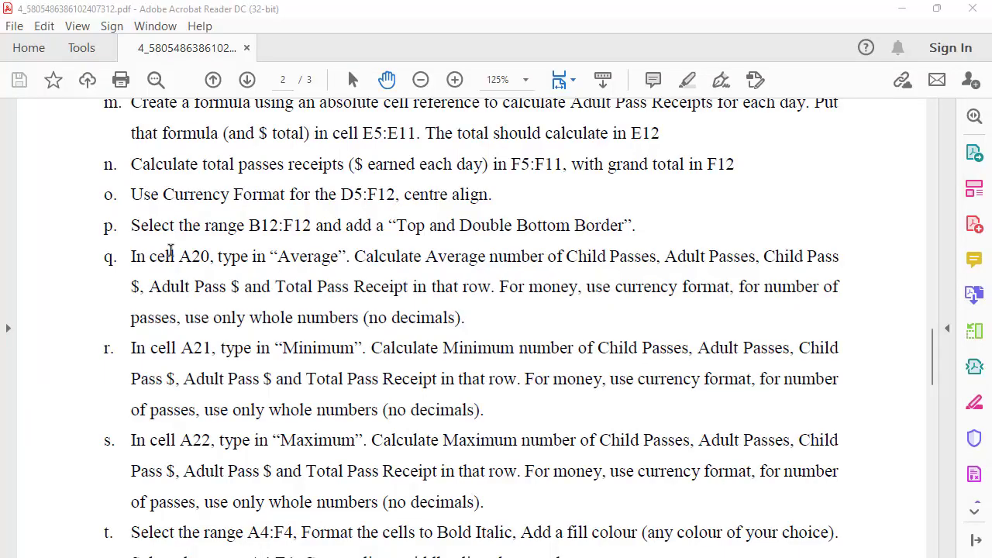
scroll(174, 248, down, 1)
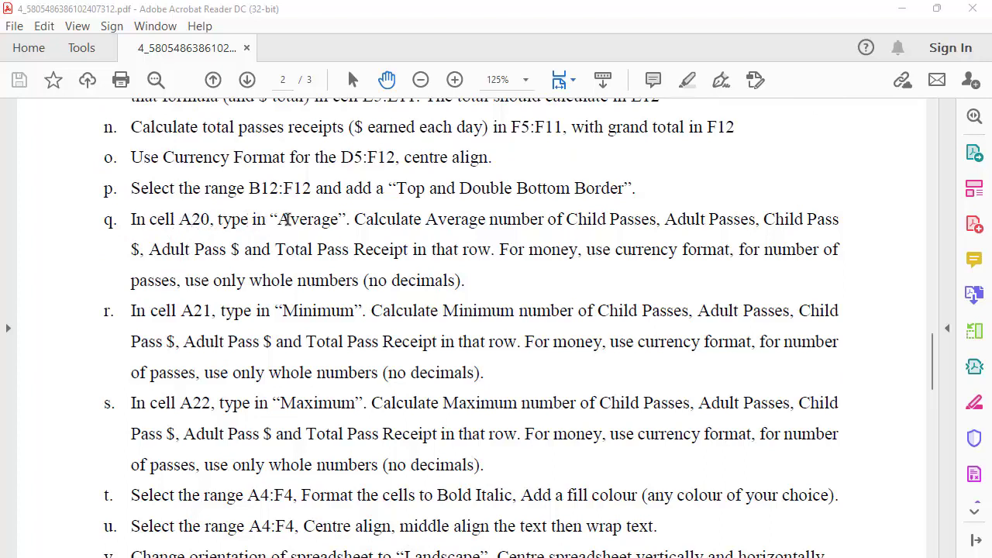
drag(279, 221, 339, 221)
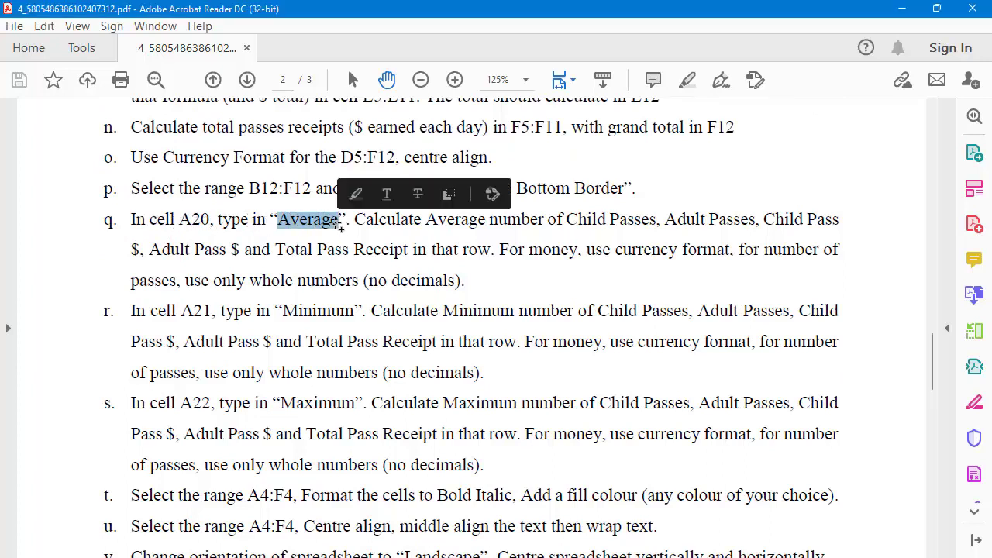
right_click(344, 226)
click(348, 239)
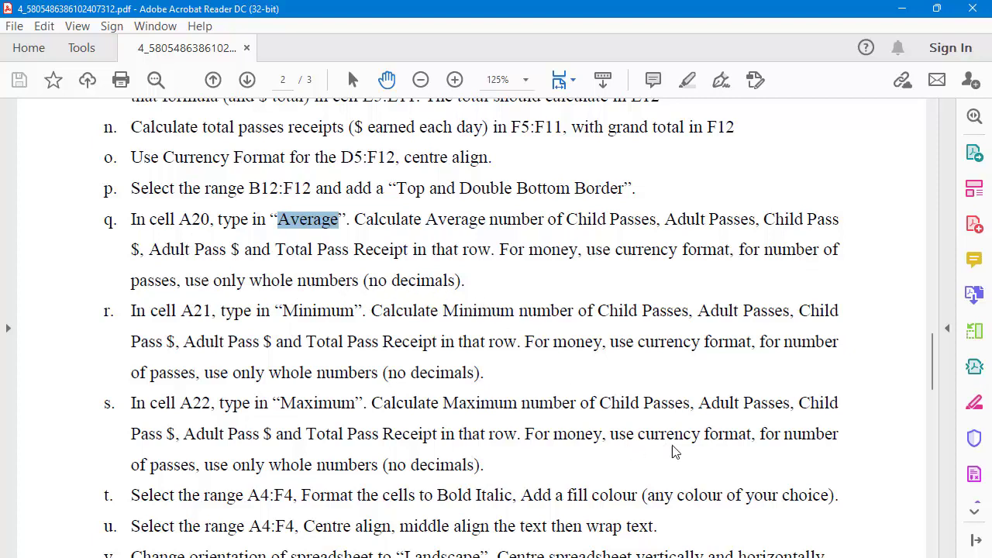
Switch back to the Excel workbook and paste the label "Average" into cell A20
click(709, 441)
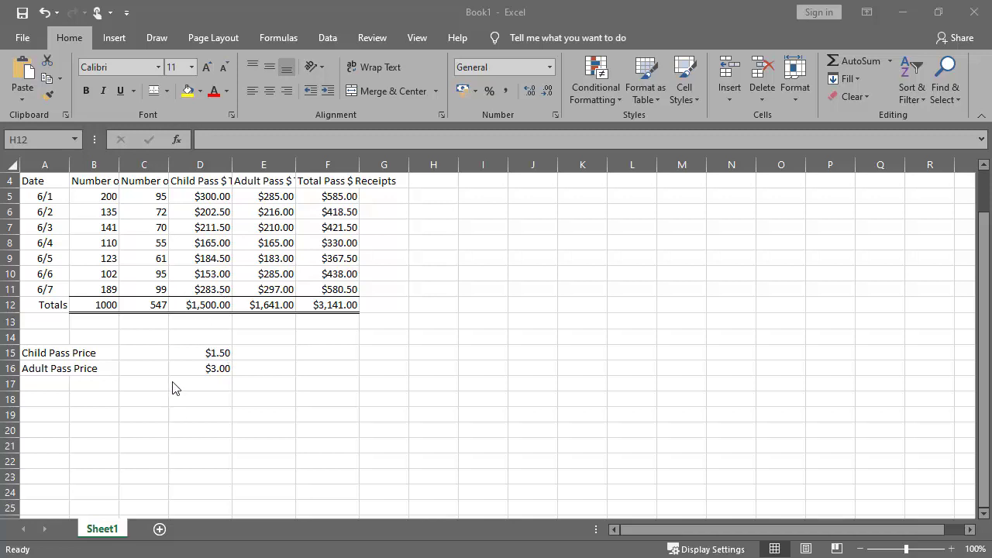
click(49, 429)
right_click(50, 429)
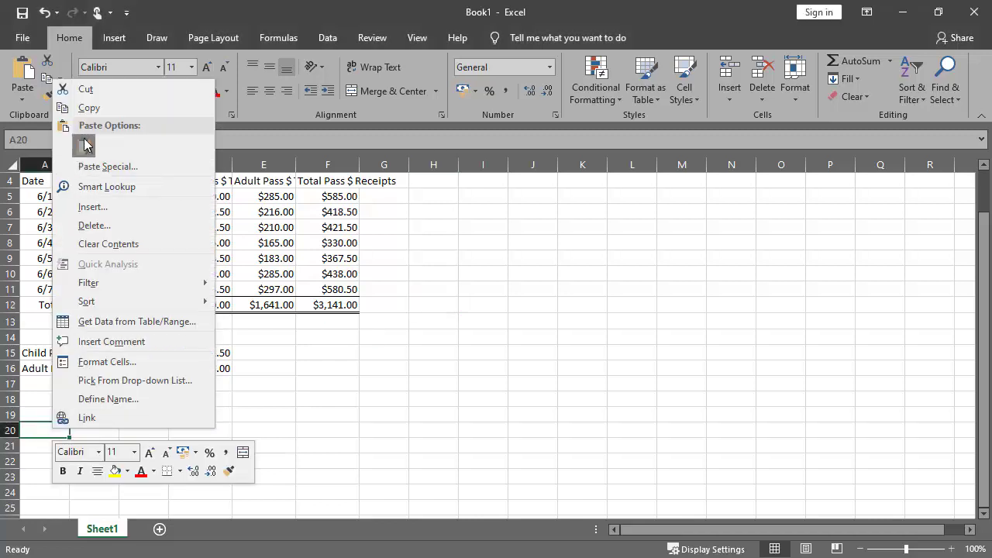
click(84, 146)
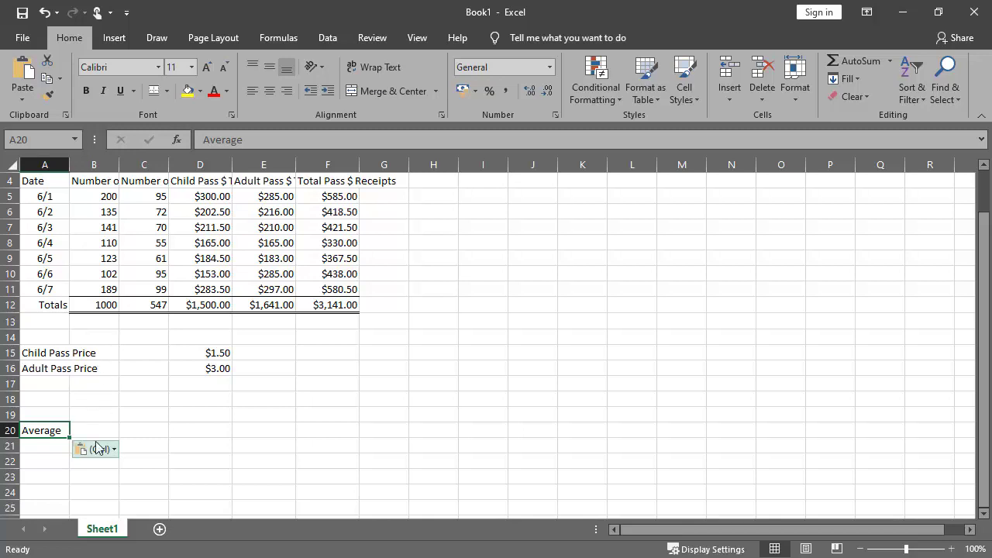
Search for "average" among the functions and insert the AVERAGE function in cell B20
scroll(62, 431, down, 2)
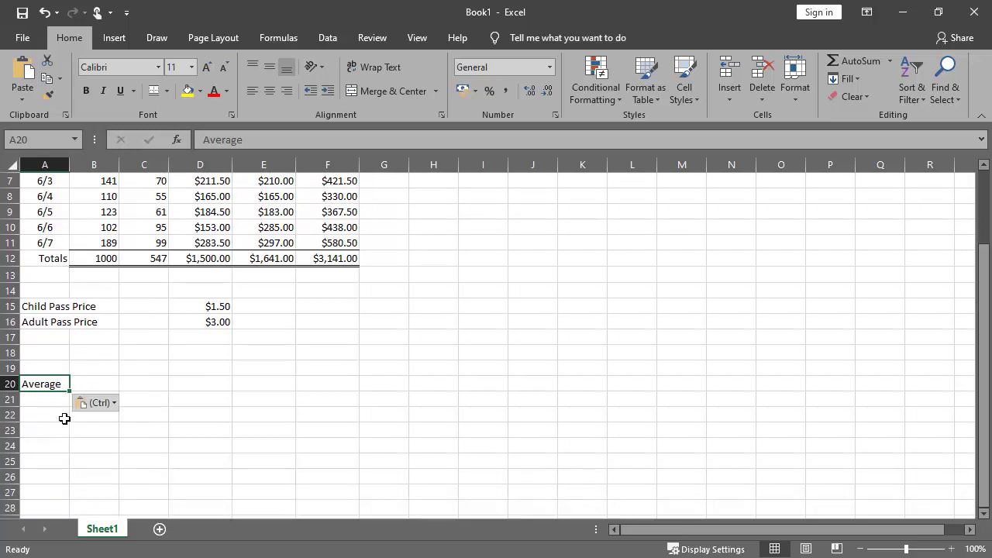
scroll(116, 322, up, 3)
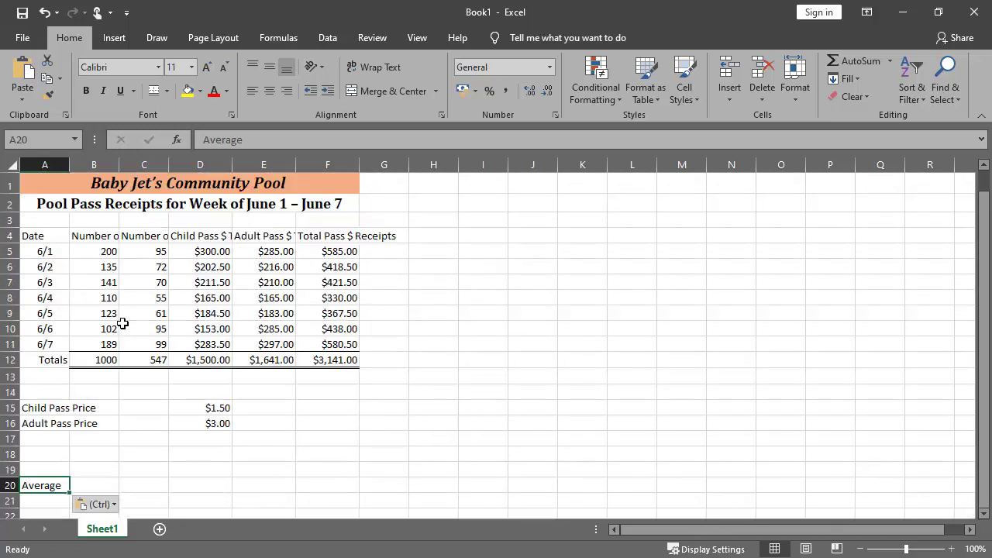
scroll(107, 372, down, 2)
click(107, 381)
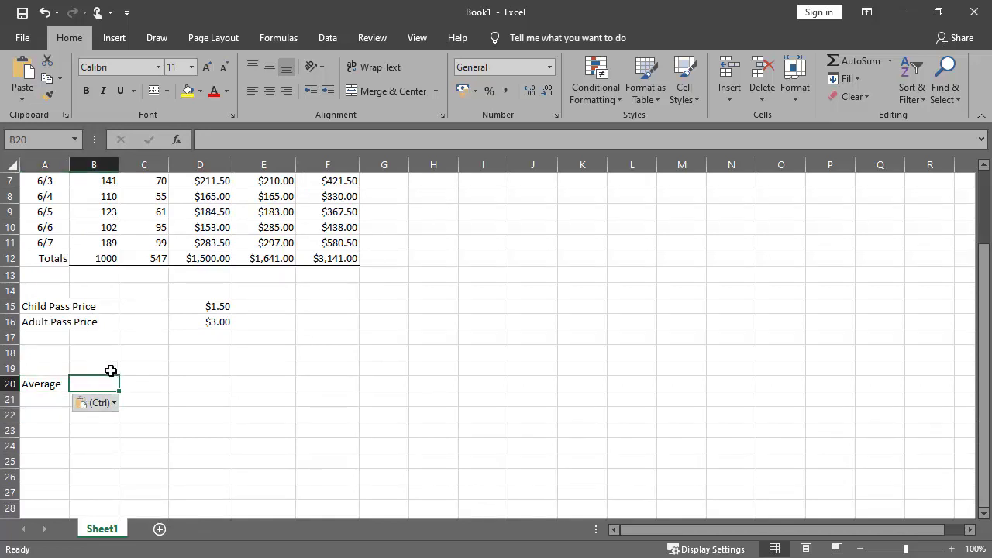
scroll(111, 365, up, 2)
scroll(111, 364, down, 2)
scroll(108, 357, up, 2)
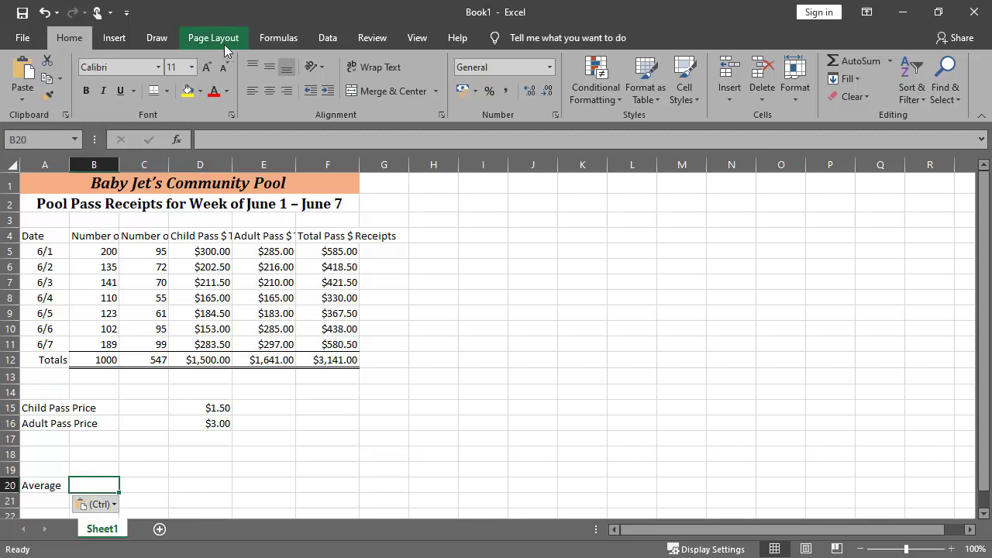
click(269, 40)
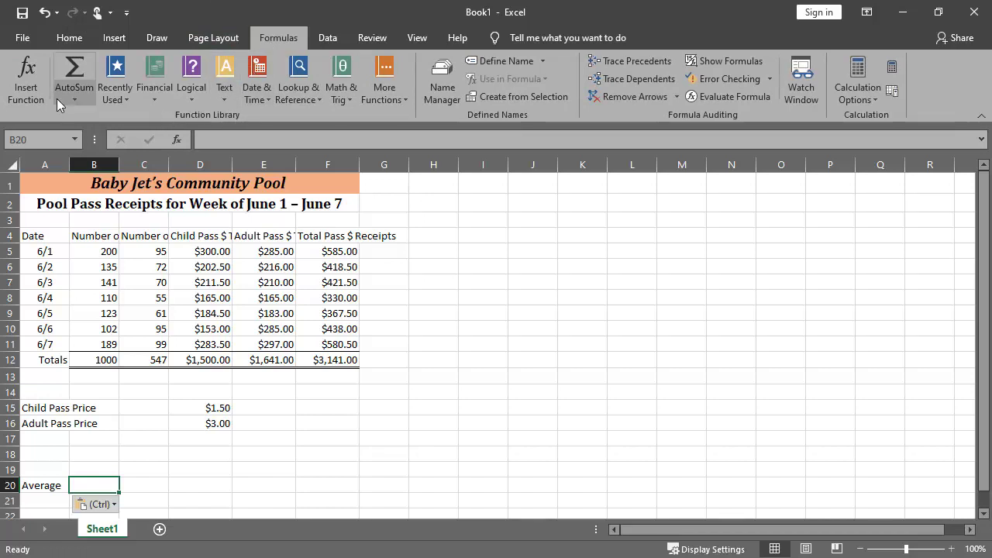
click(25, 71)
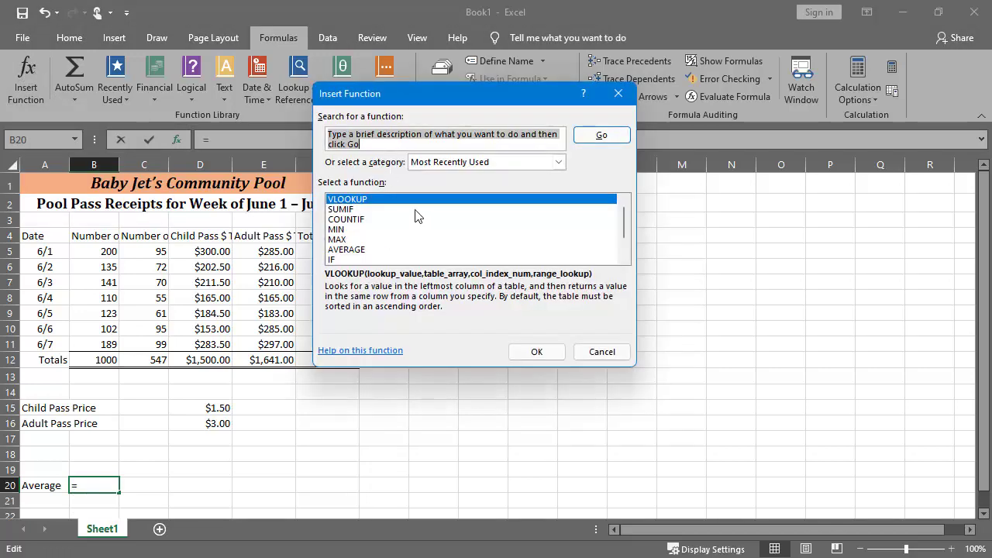
click(377, 250)
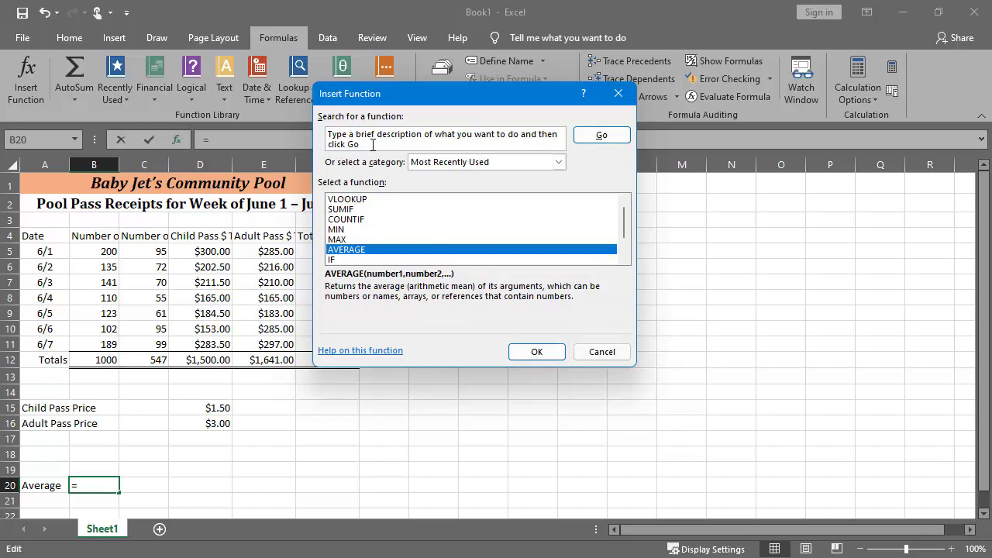
click(330, 138)
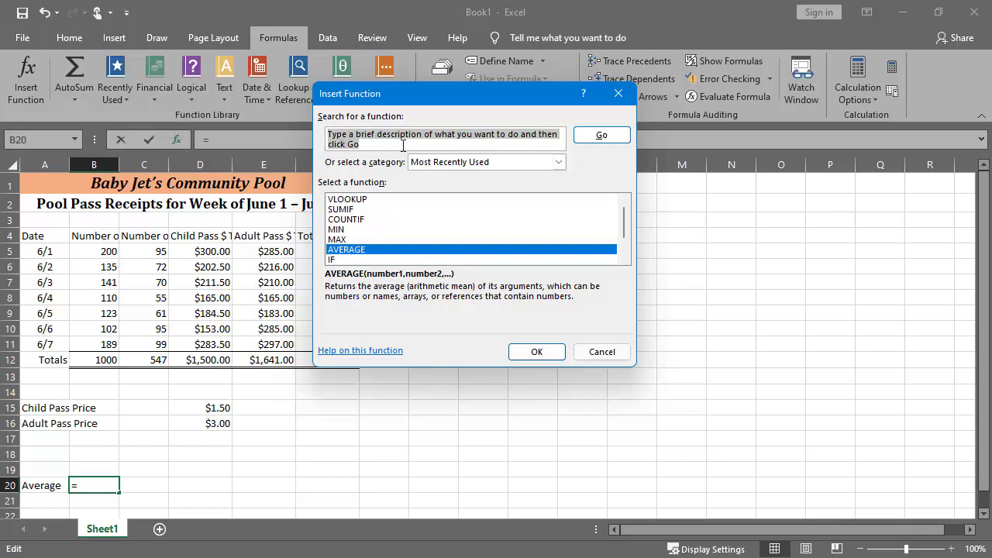
text(average)
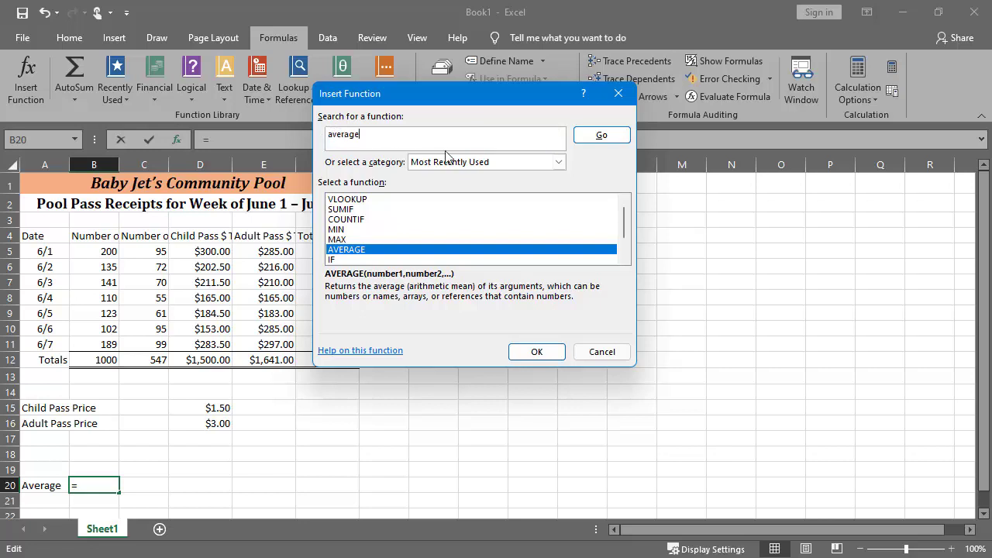
click(604, 137)
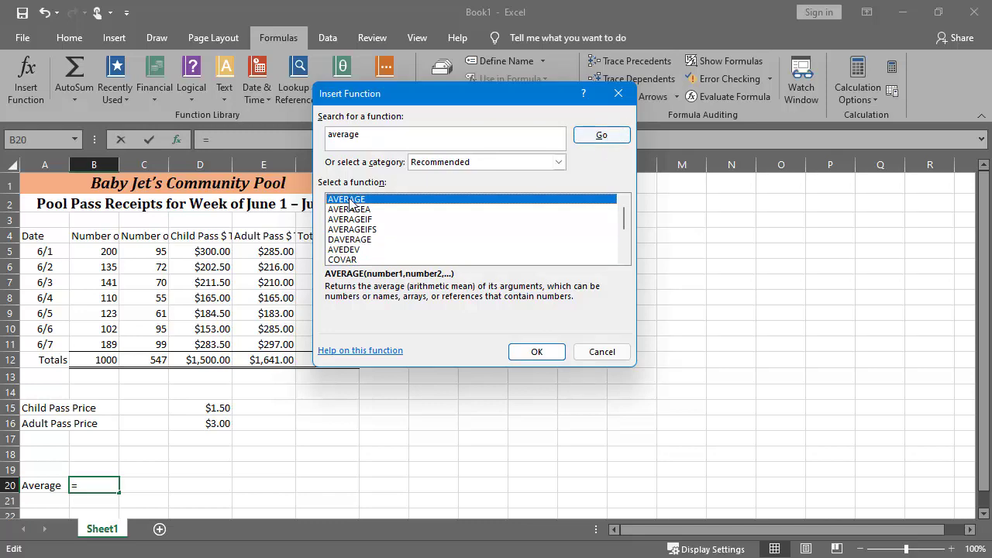
click(552, 352)
Set the AVERAGE argument to B5:B11, accept it, and fill the formula from B20 across to F20
drag(425, 102, 597, 127)
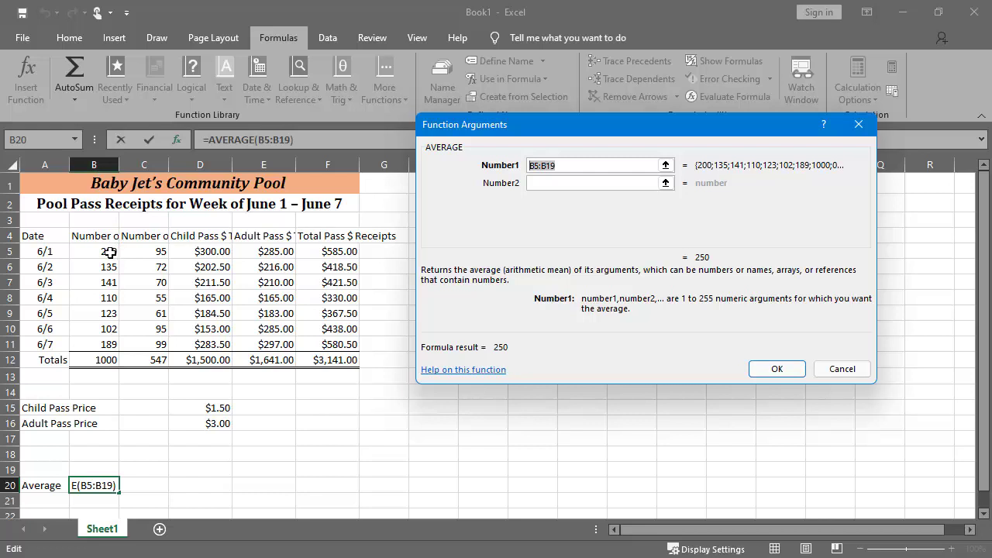
drag(107, 252, 107, 351)
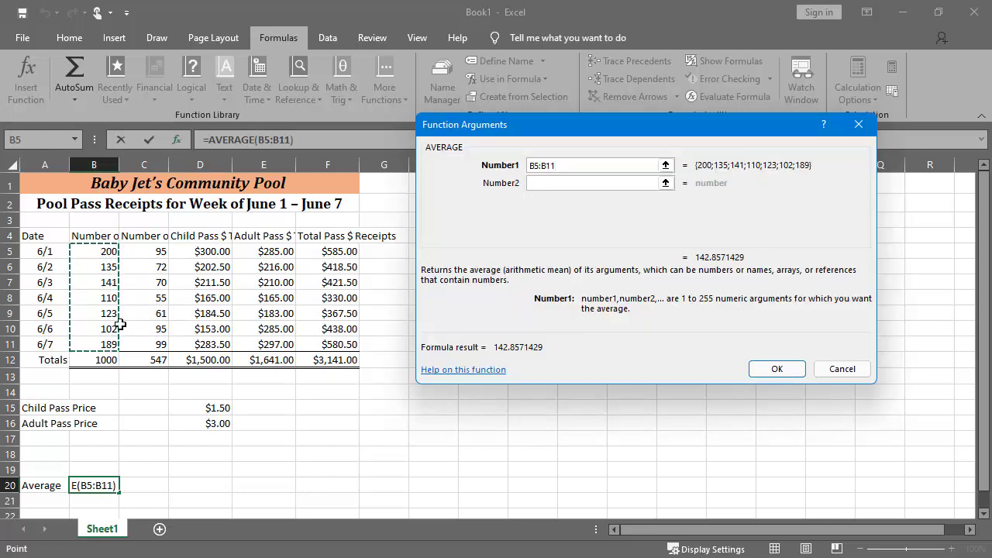
drag(555, 124, 501, 112)
click(482, 154)
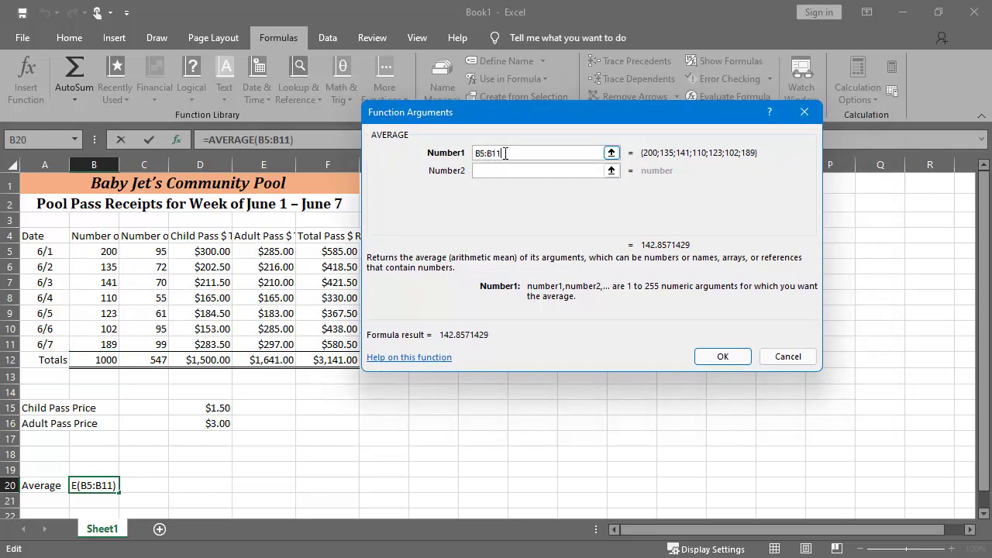
click(713, 360)
scroll(138, 333, down, 2)
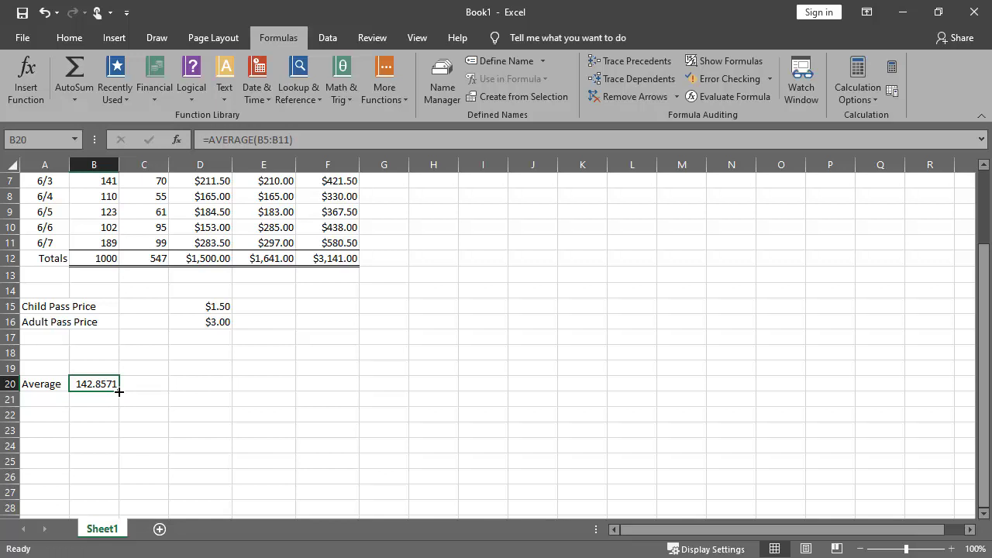
drag(119, 391, 348, 390)
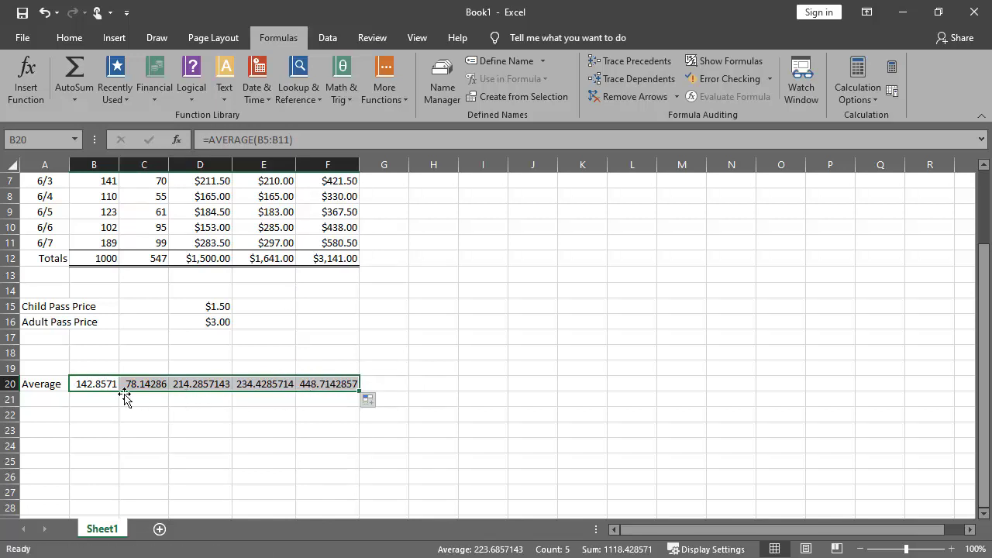
Format the averages in D20:F20 as Currency with the $ English (United States) symbol
click(216, 382)
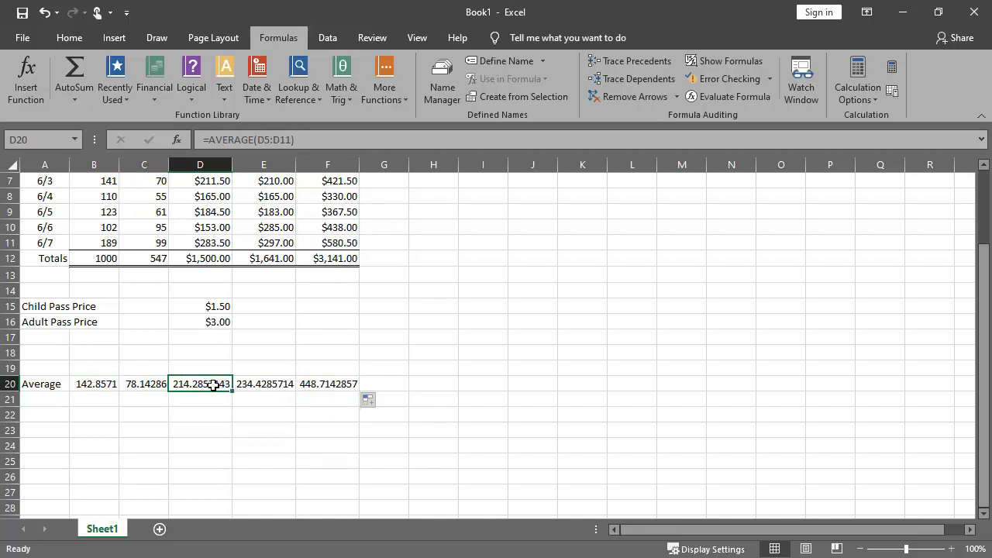
drag(203, 385, 323, 381)
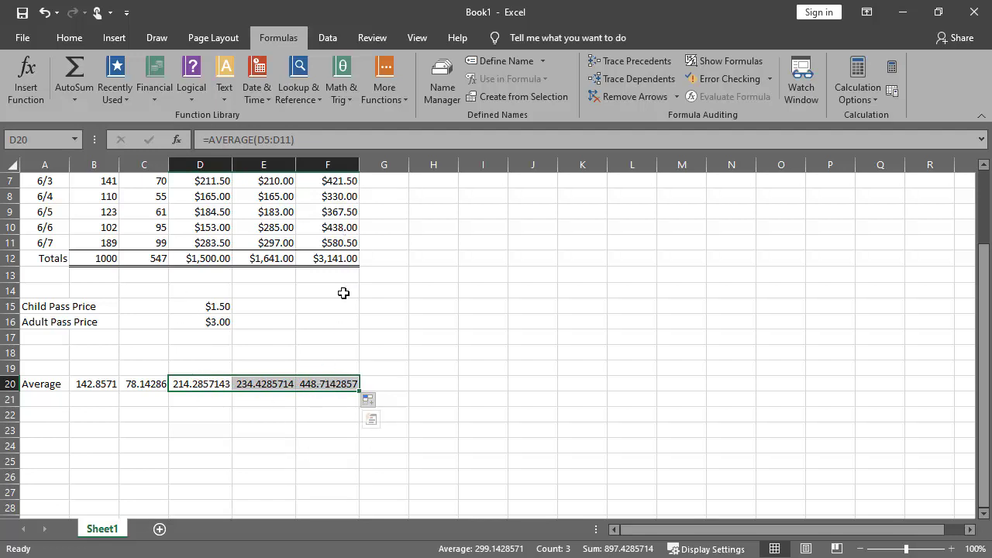
click(67, 43)
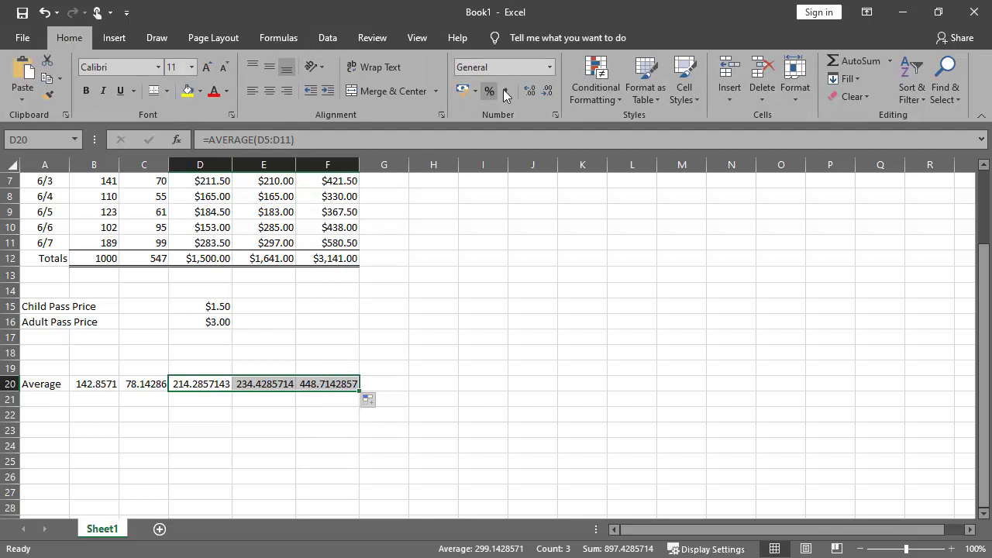
click(552, 66)
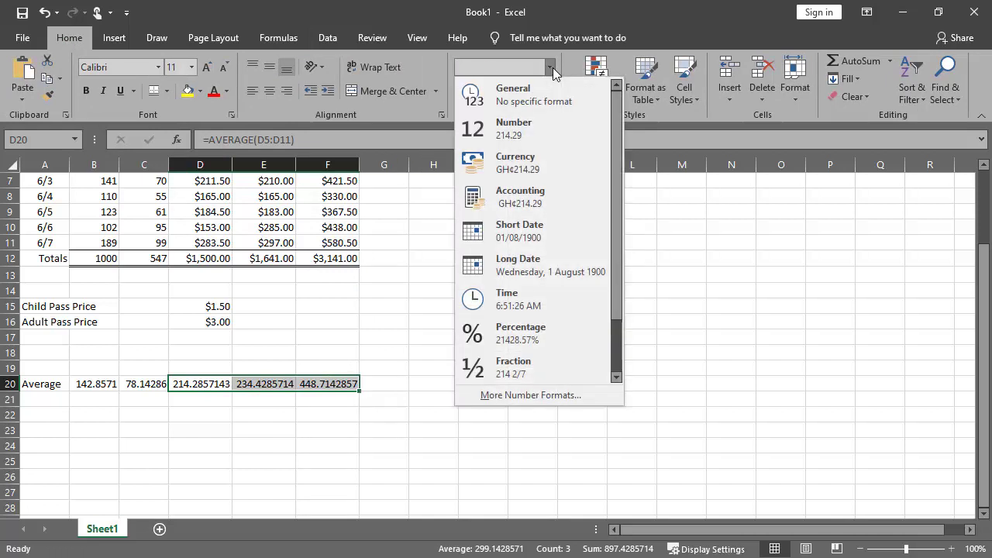
click(545, 166)
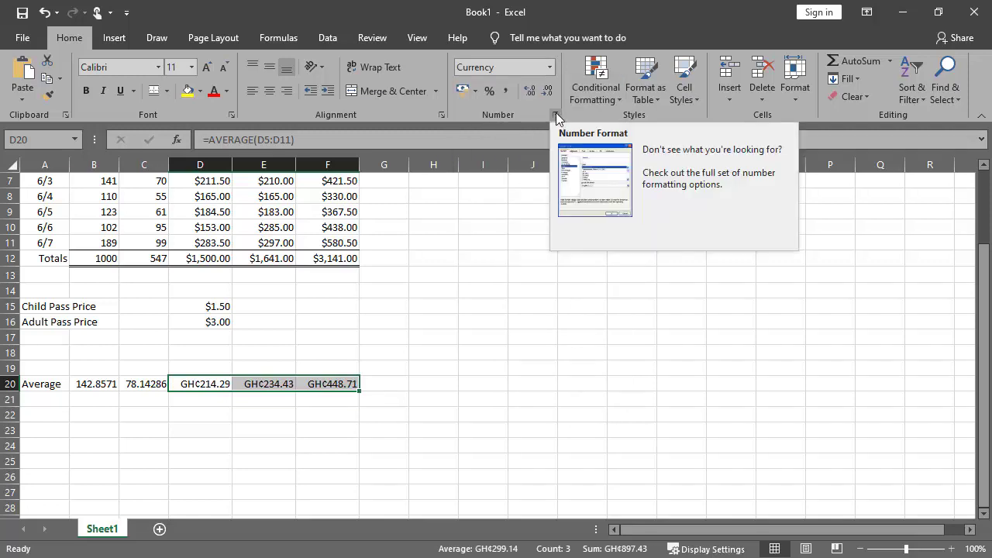
click(556, 115)
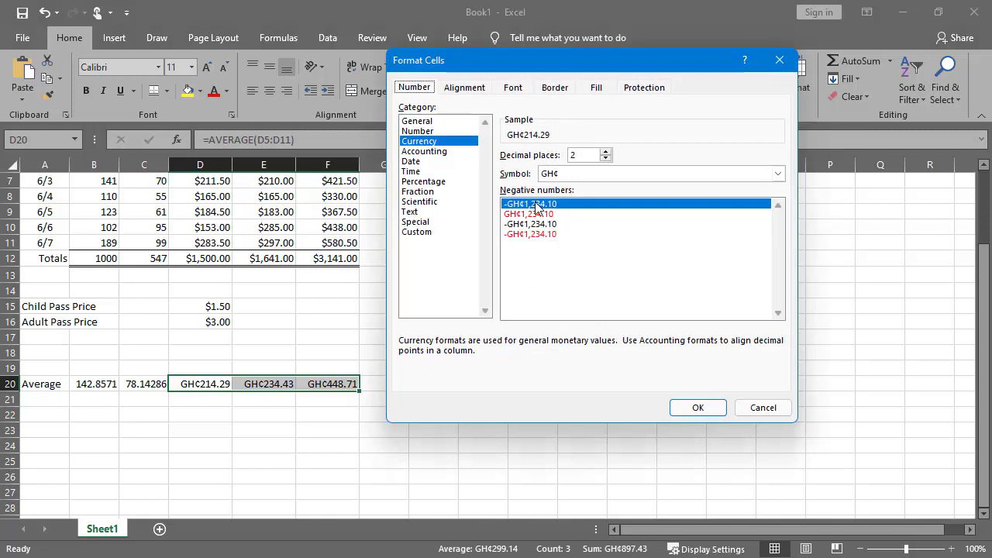
click(583, 175)
scroll(604, 291, down, 4)
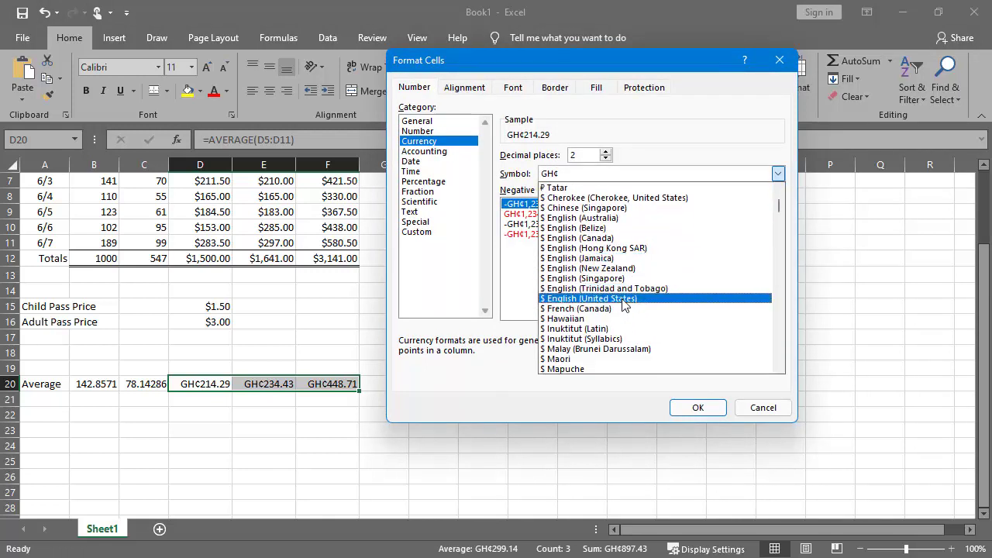
click(624, 299)
click(697, 408)
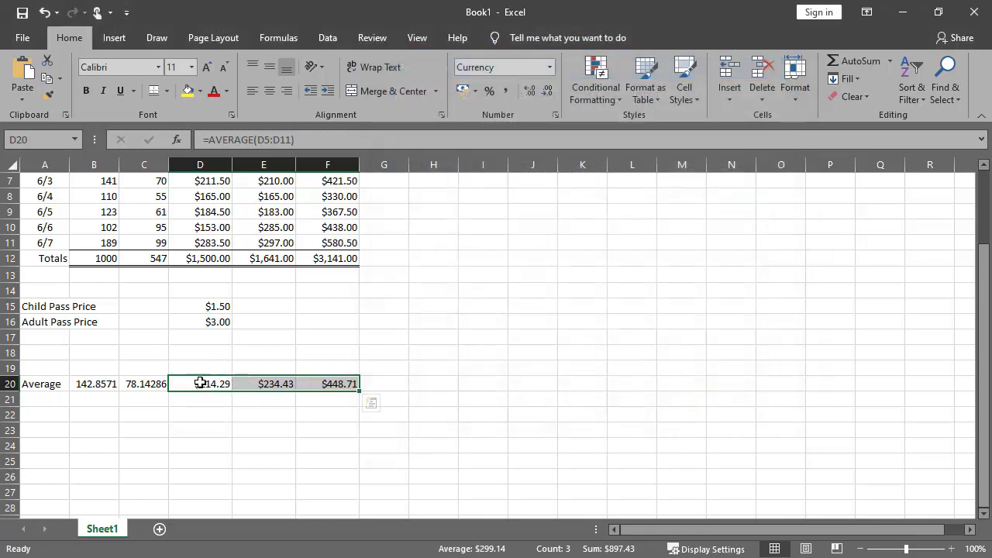
Reduce the pass-count averages in B20:C20 to whole numbers with no decimal places
click(91, 385)
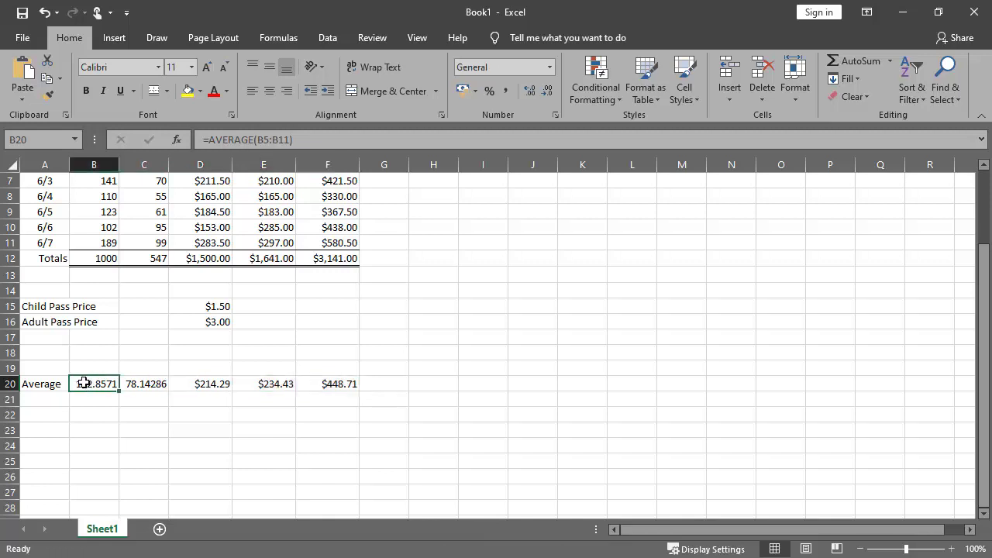
drag(84, 383, 144, 384)
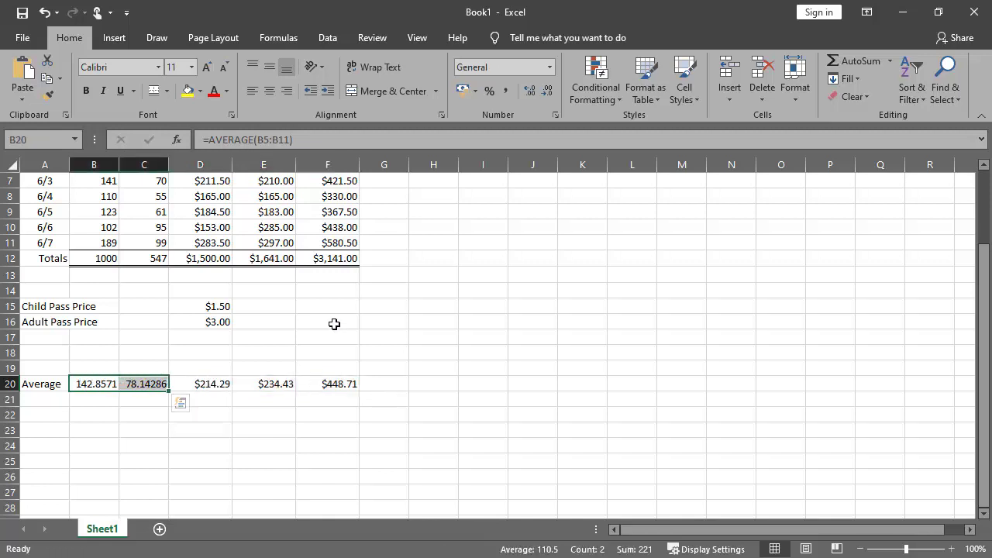
click(548, 91)
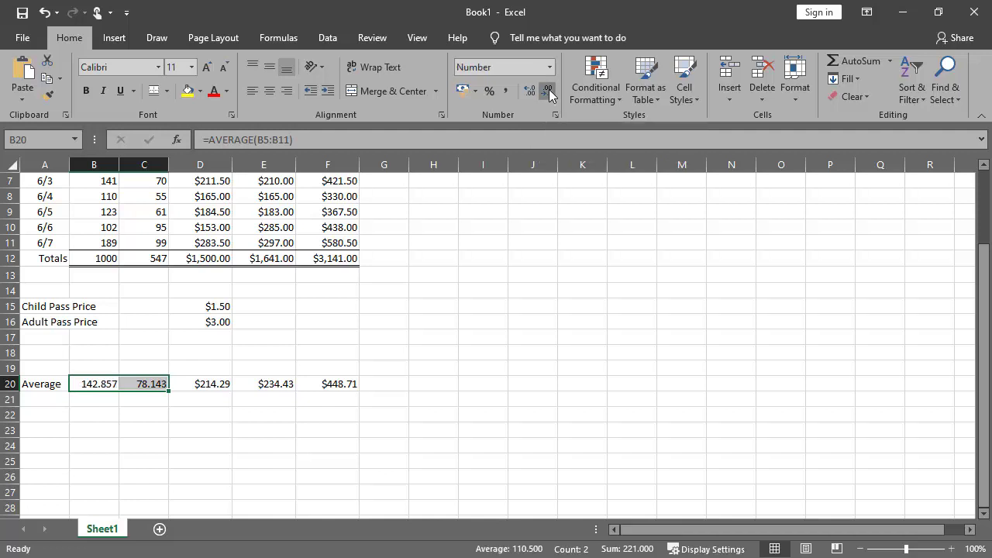
click(548, 91)
click(548, 91)
click(548, 91)
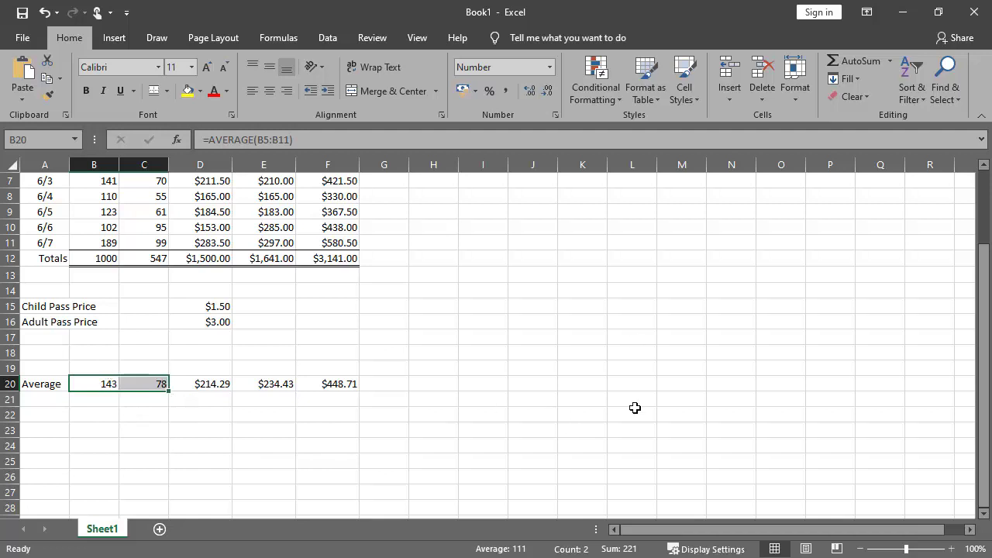
Copy the word "Minimum" from item r of the exercise PDF in Acrobat Reader and paste it into cell A21 in Excel
key(alt+Tab)
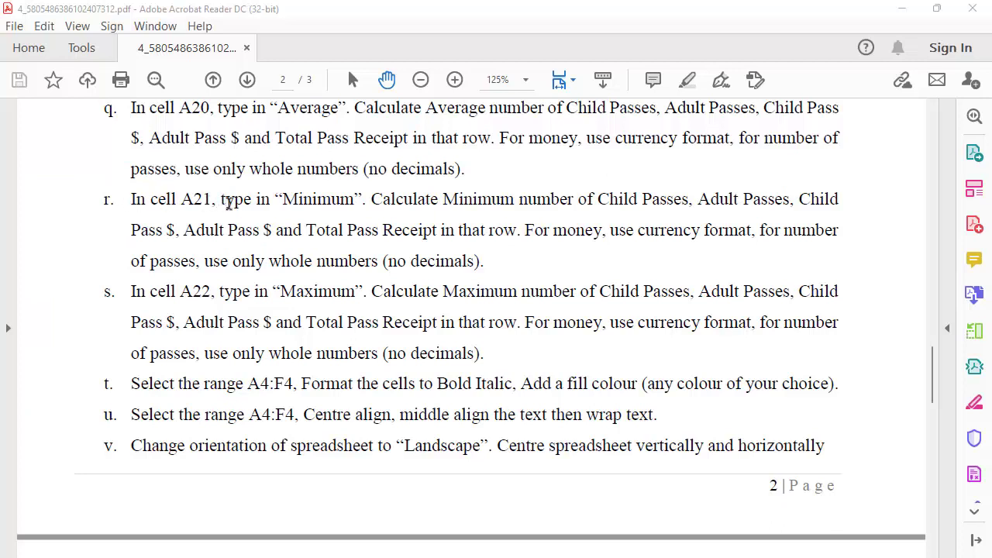
click(286, 198)
drag(286, 198, 350, 202)
right_click(347, 203)
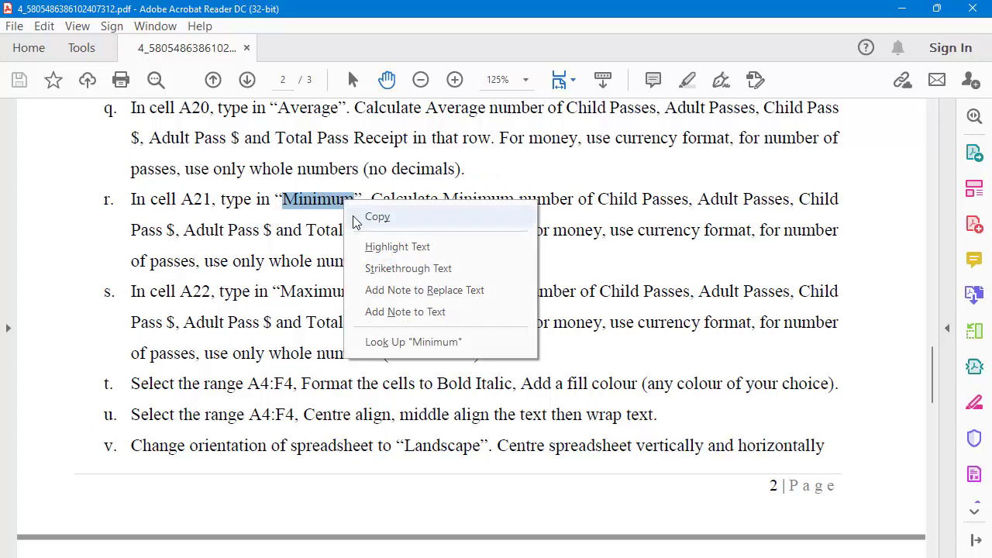
click(356, 217)
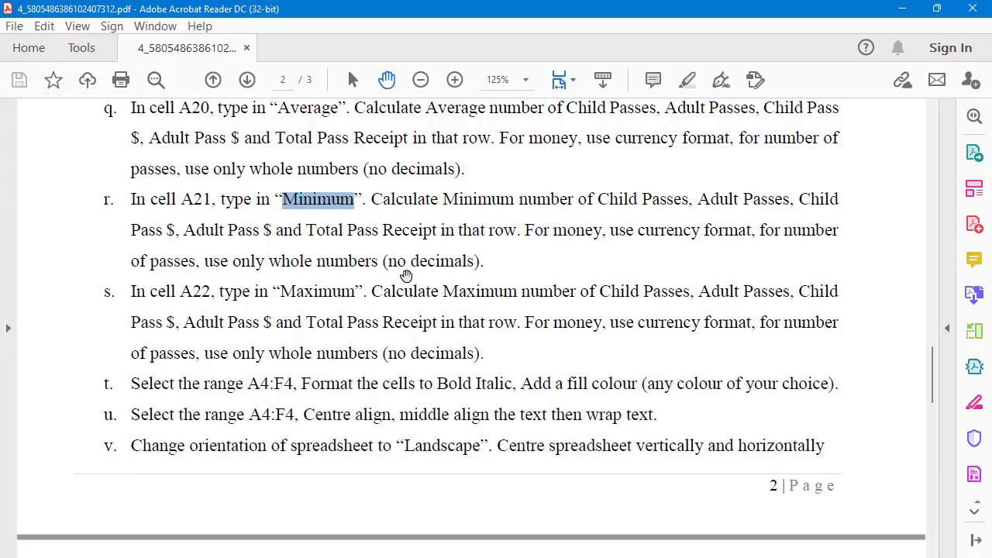
key(alt+Tab)
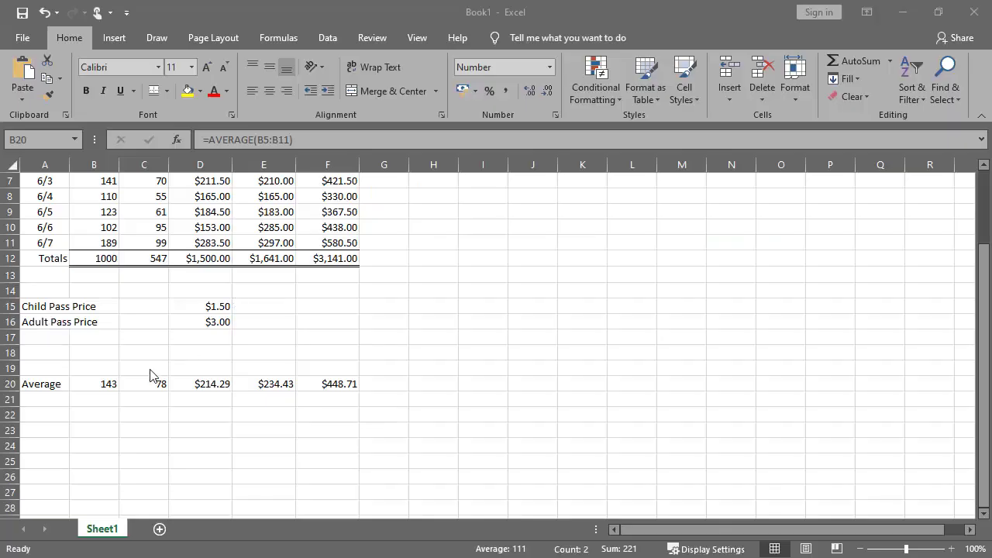
click(43, 400)
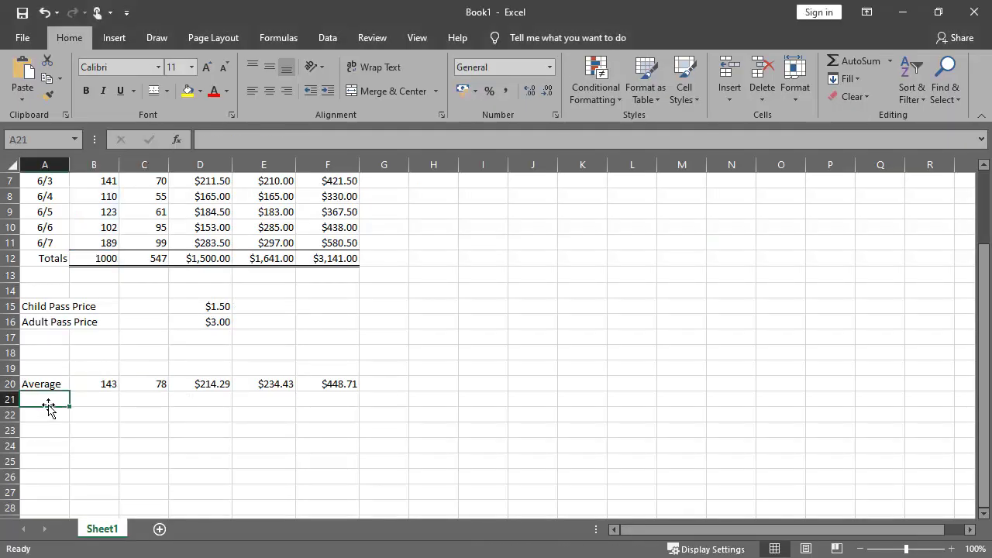
right_click(53, 400)
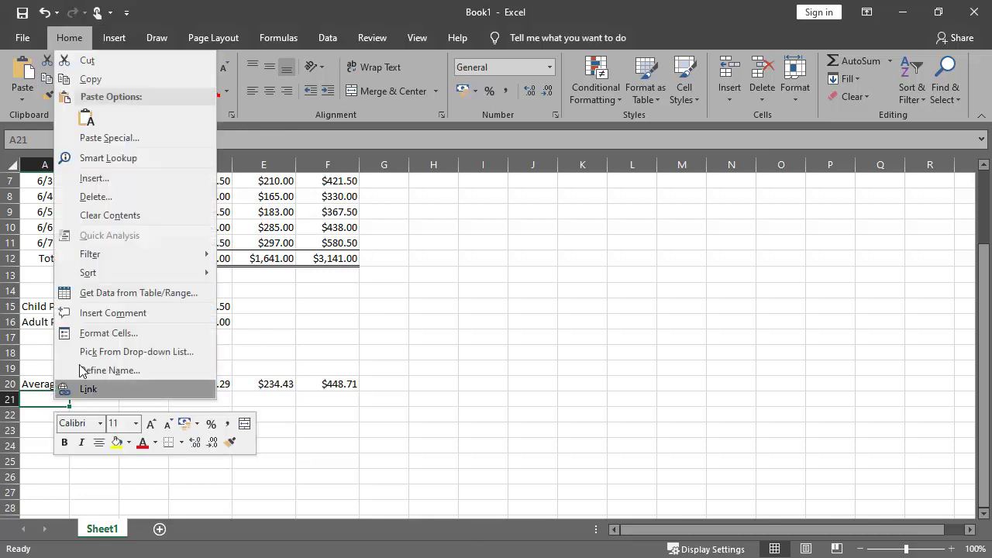
click(82, 119)
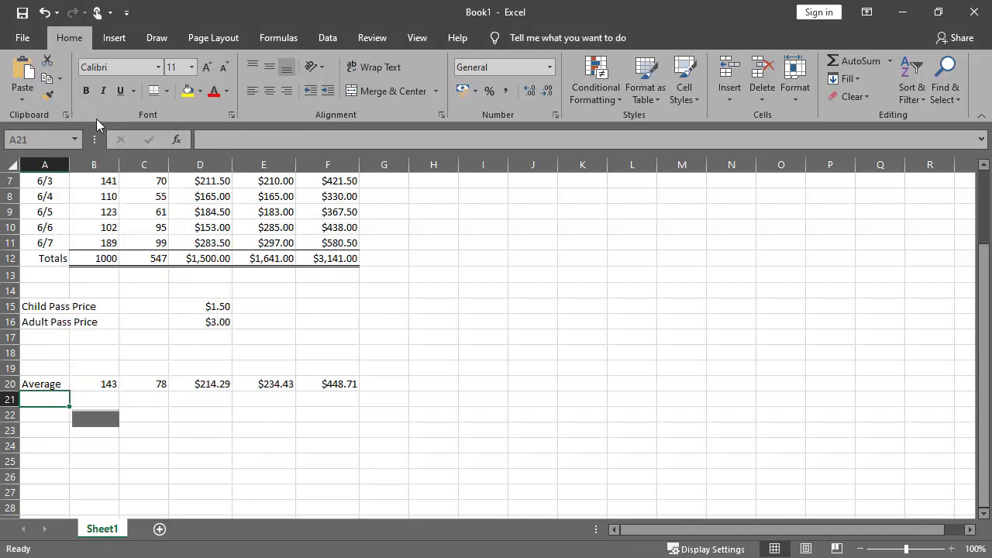
Insert the MIN function in cell B21 from the most recently used functions
click(98, 401)
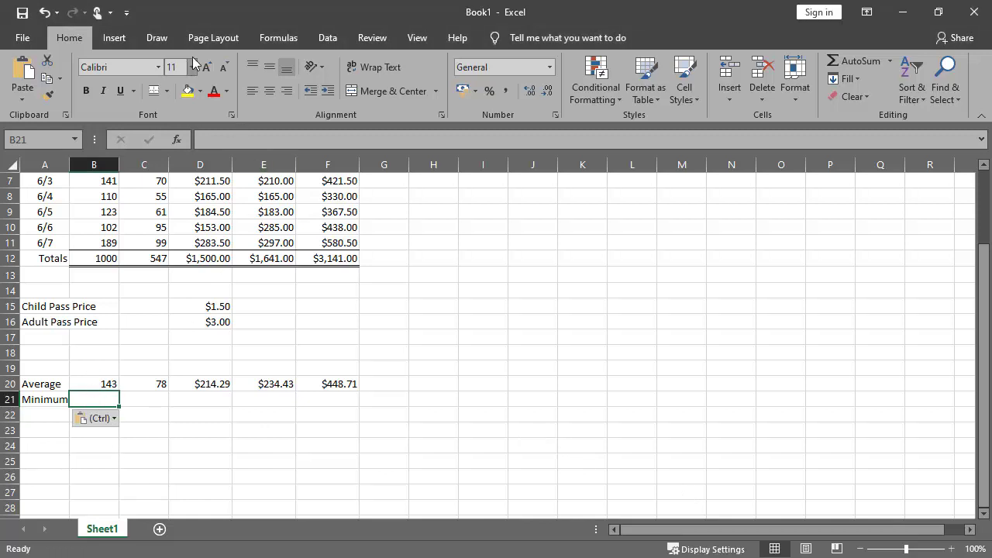
click(274, 39)
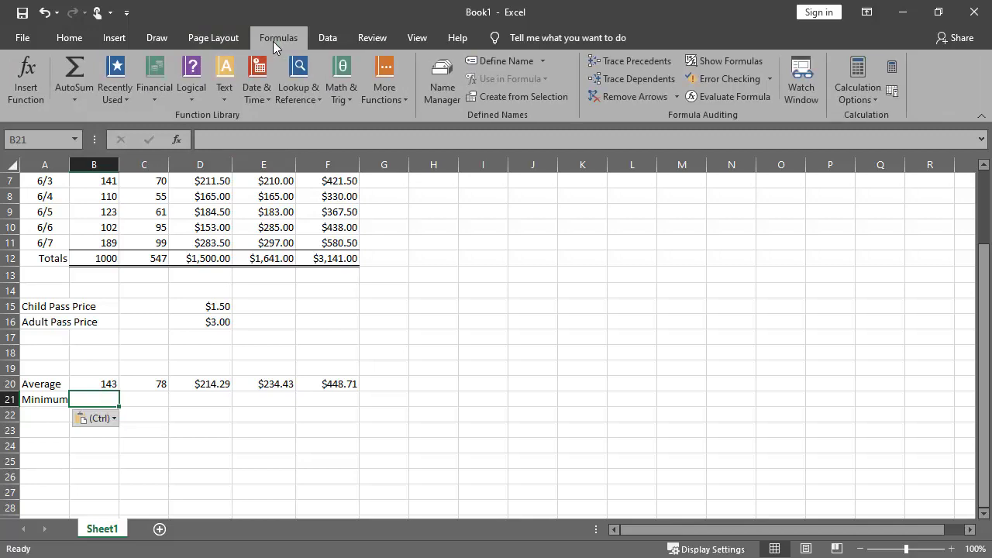
click(32, 70)
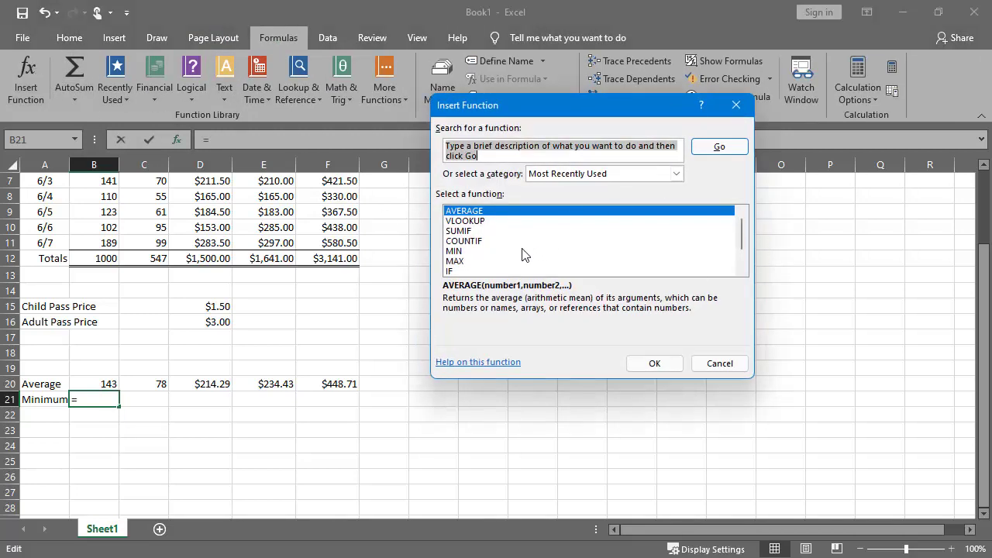
click(463, 252)
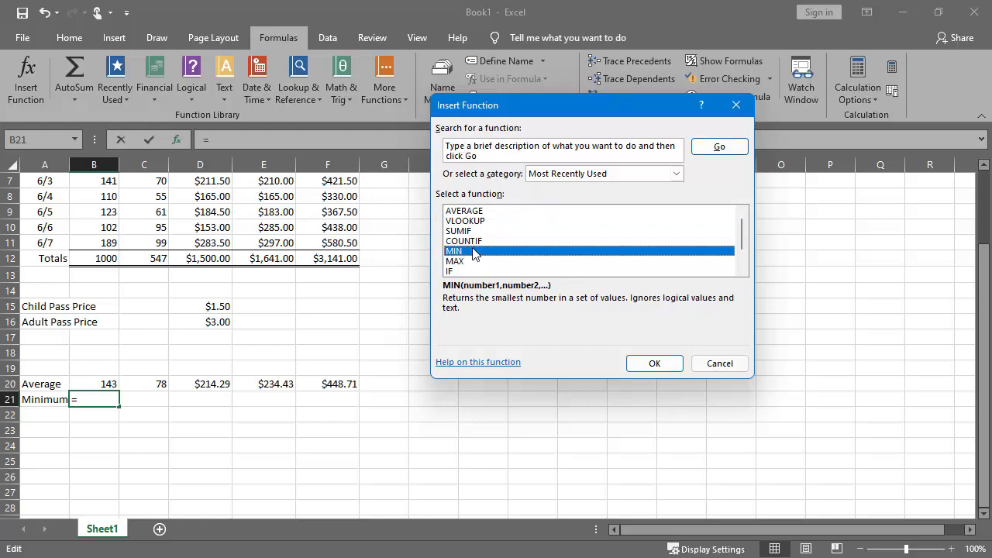
click(654, 364)
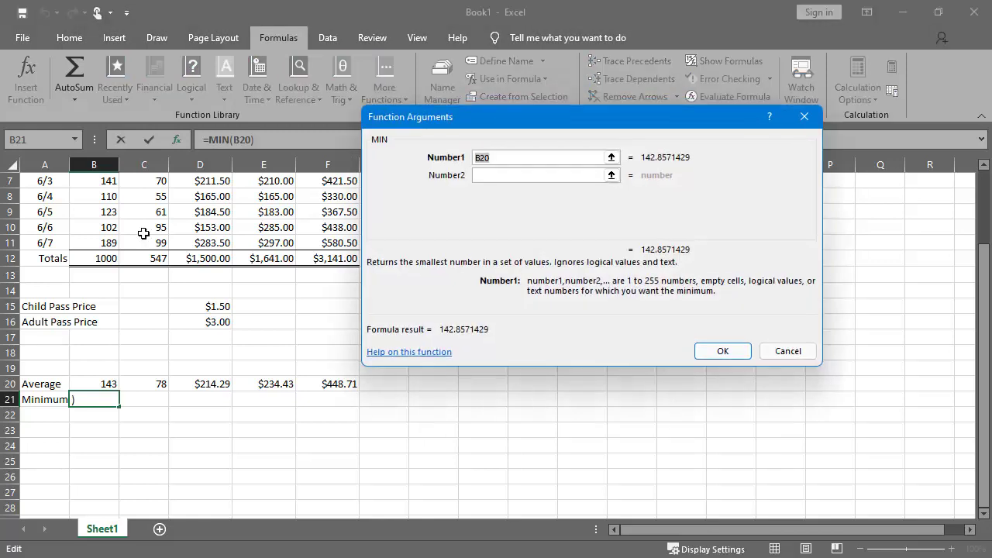
Set the MIN argument to B5:B11, accept it, and fill the formula from B21 across to F21
scroll(145, 230, up, 2)
drag(101, 245, 101, 319)
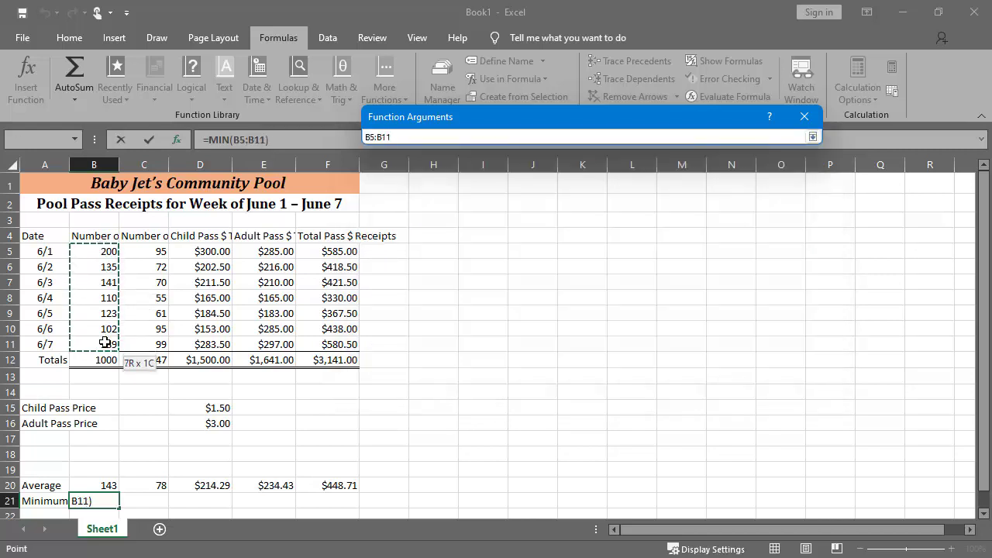
drag(105, 342, 102, 342)
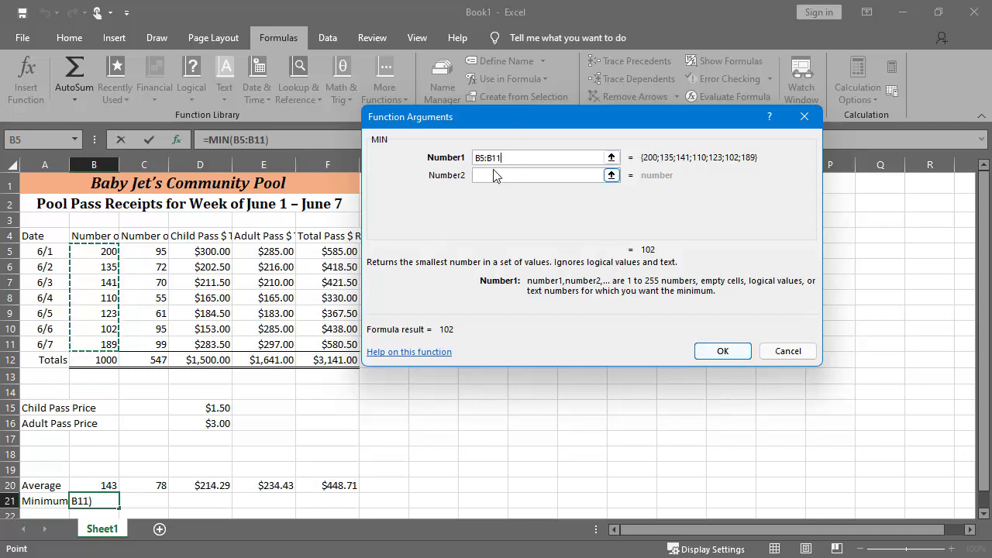
click(717, 351)
scroll(239, 244, down, 4)
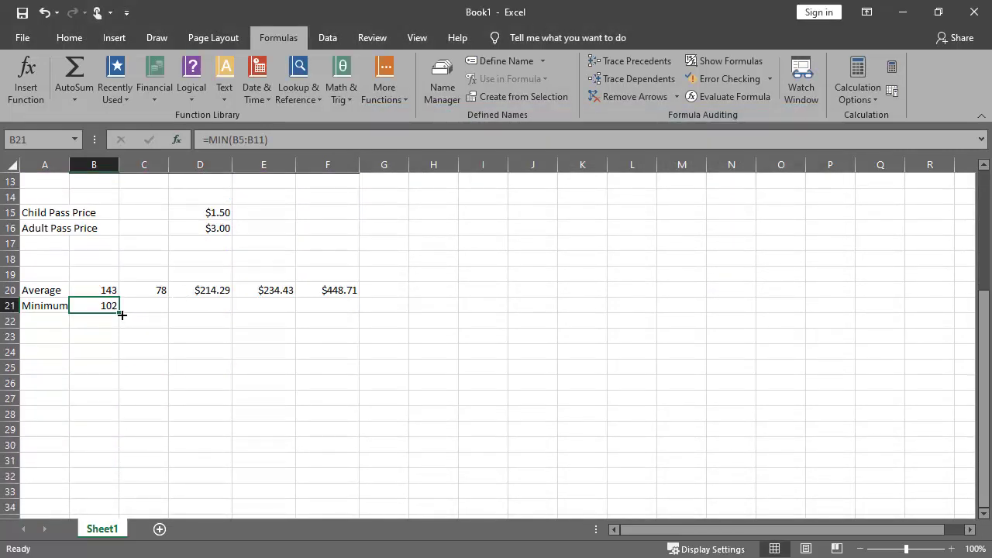
drag(120, 312, 351, 320)
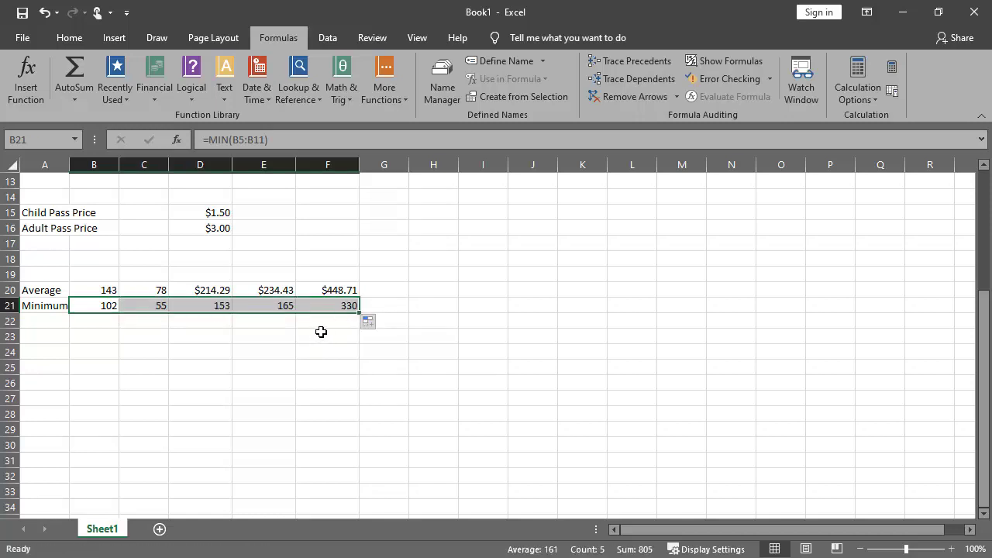
click(317, 324)
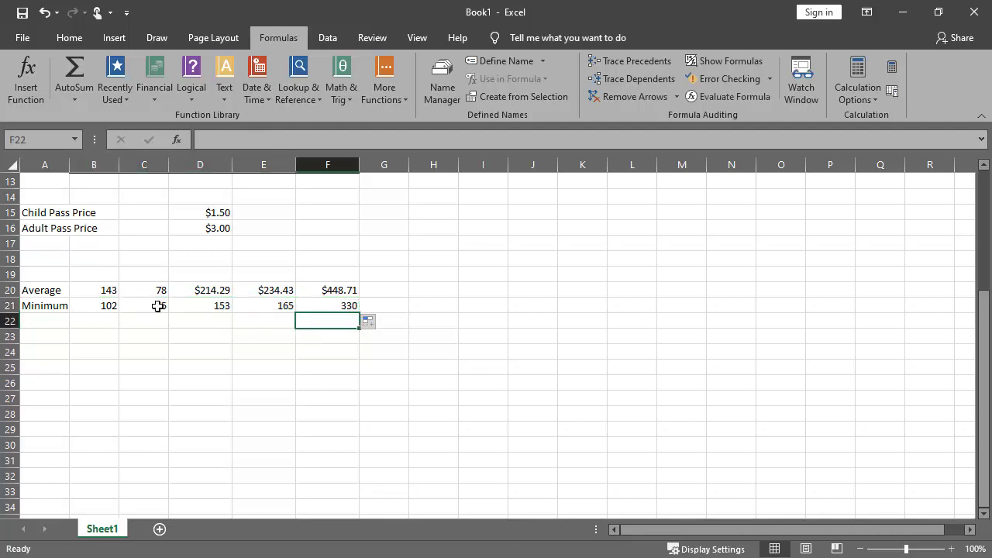
Format the minimums in D21:F21 as Currency with the $ English (United States) symbol
drag(225, 307, 347, 299)
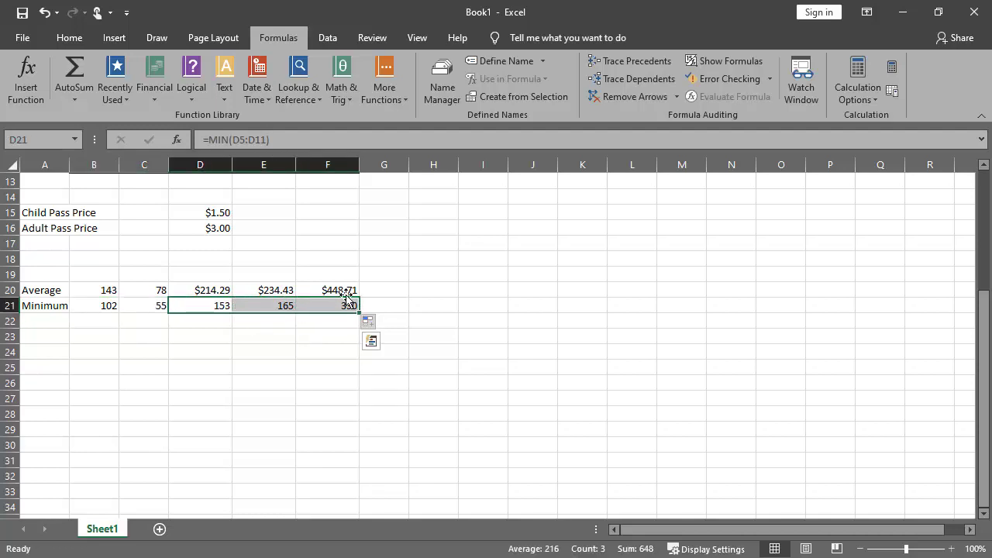
click(96, 42)
click(77, 38)
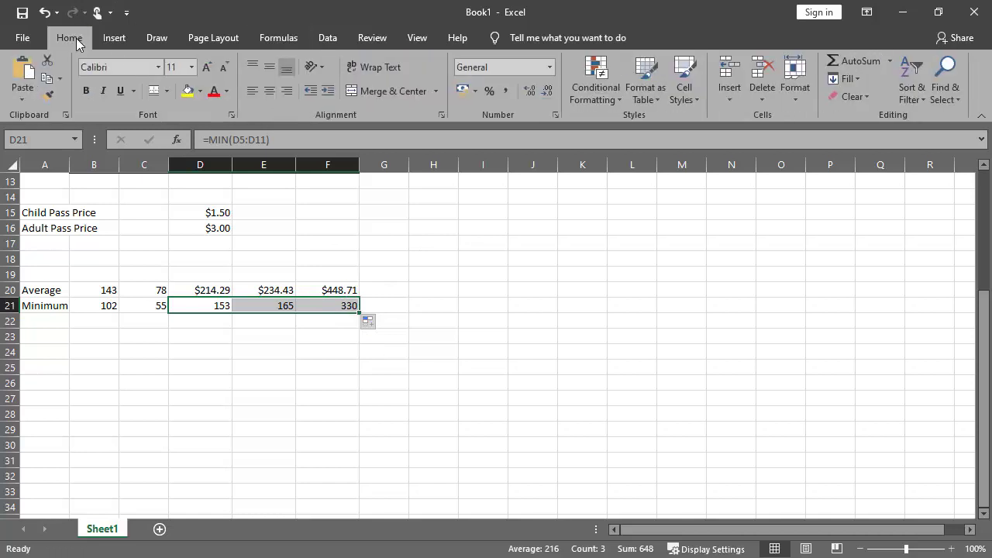
click(550, 68)
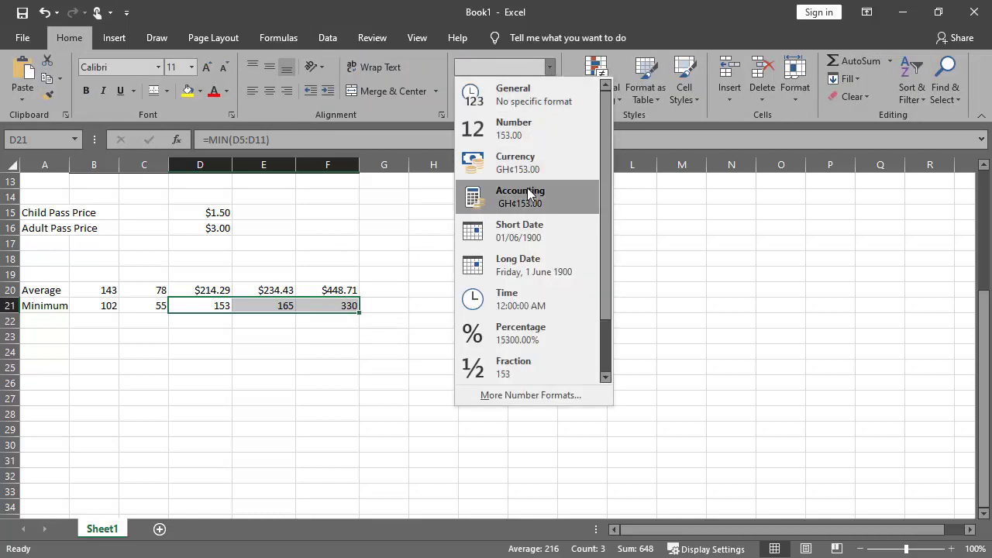
click(541, 166)
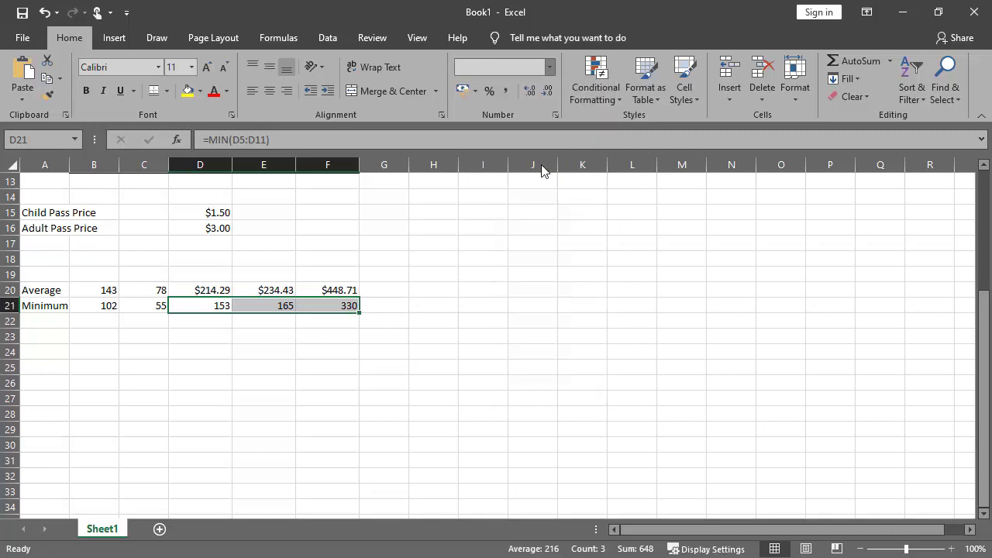
click(555, 115)
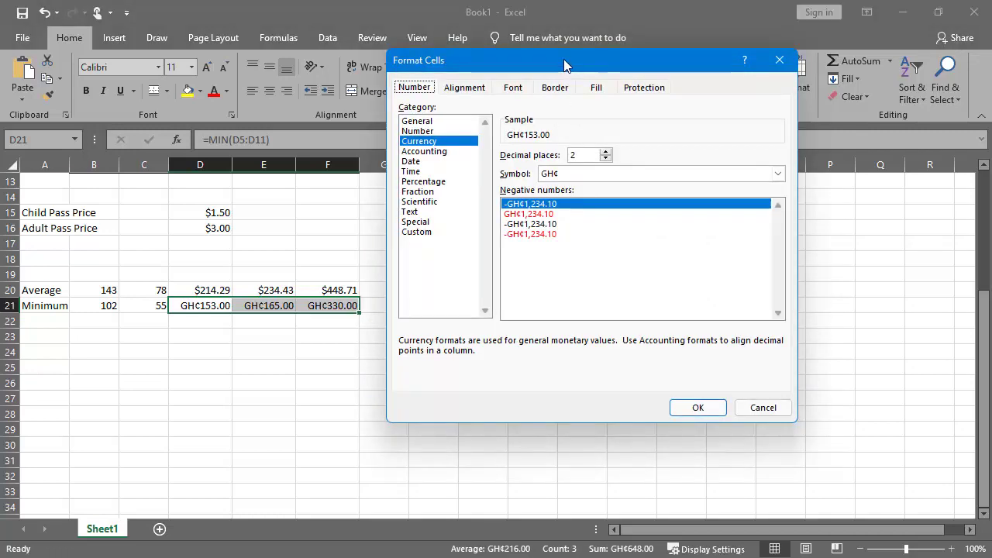
click(563, 174)
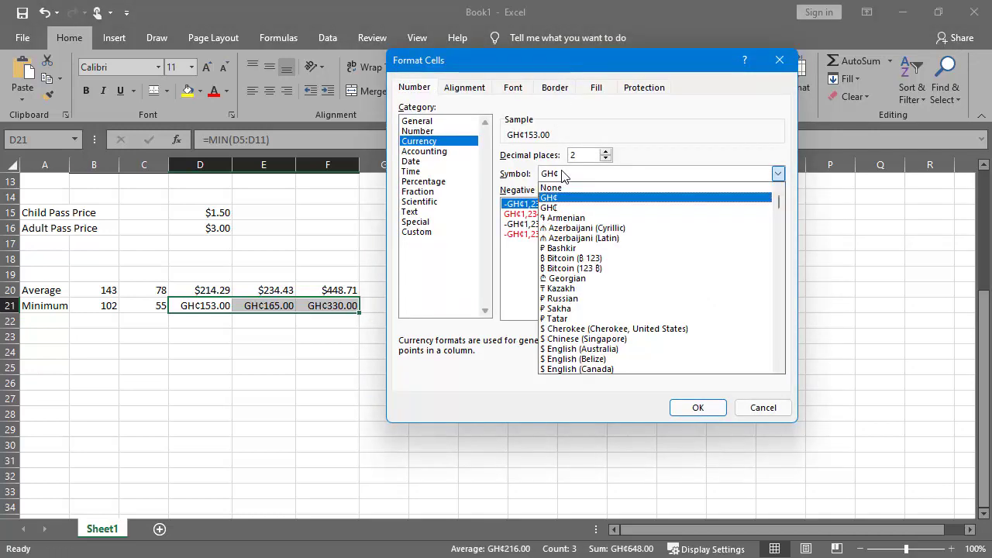
scroll(577, 272, down, 5)
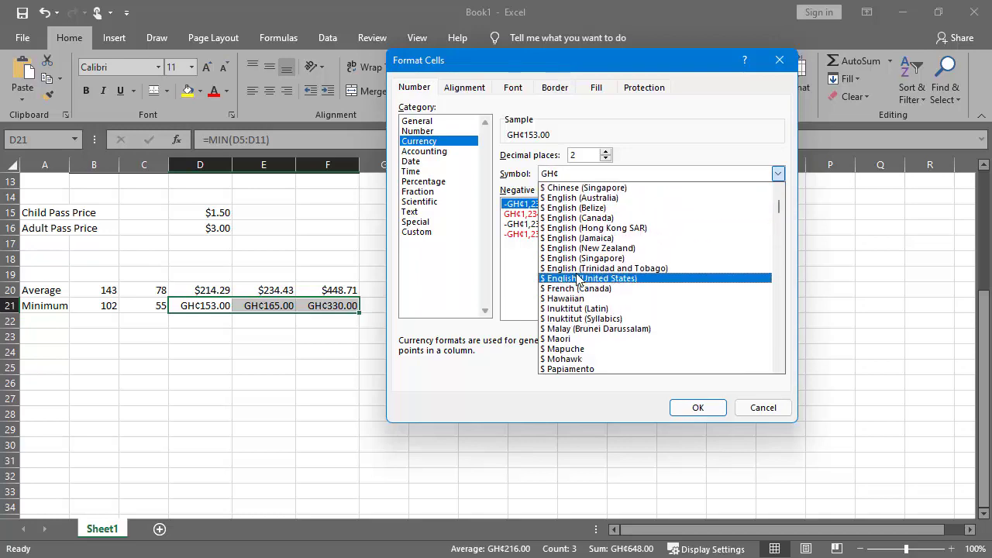
click(593, 278)
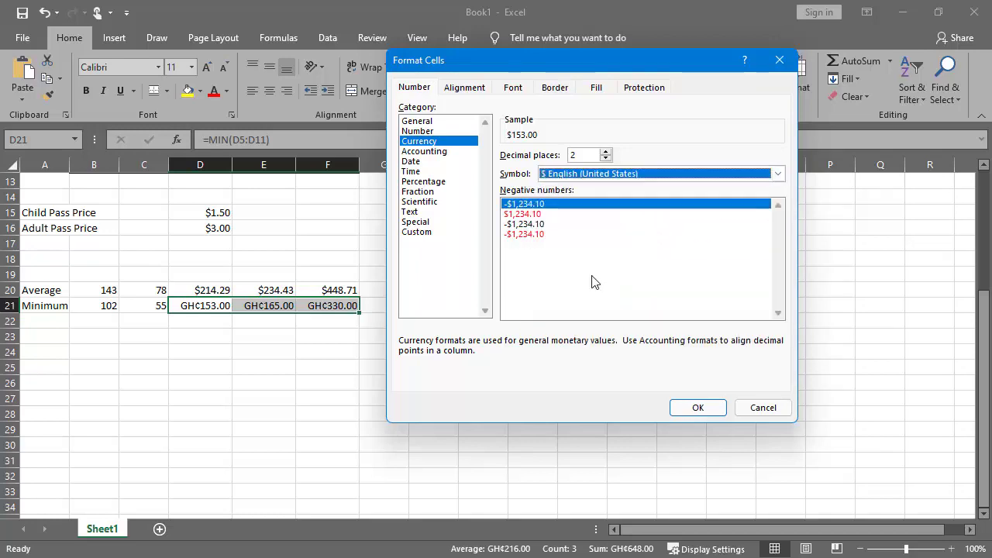
click(698, 408)
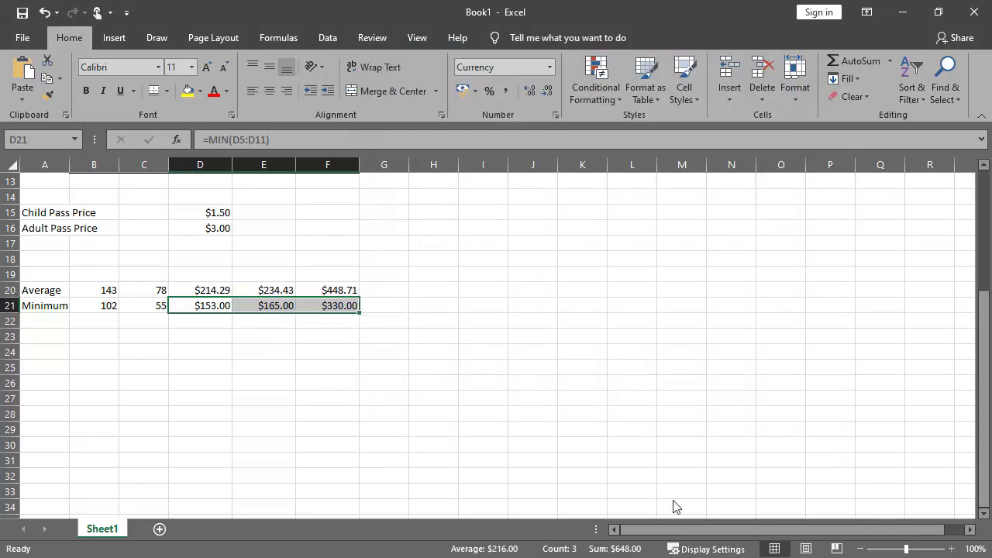
Copy the word "Maximum" from item s of the exercise PDF in Acrobat Reader and paste it into cell A22 in Excel
key(alt+Tab)
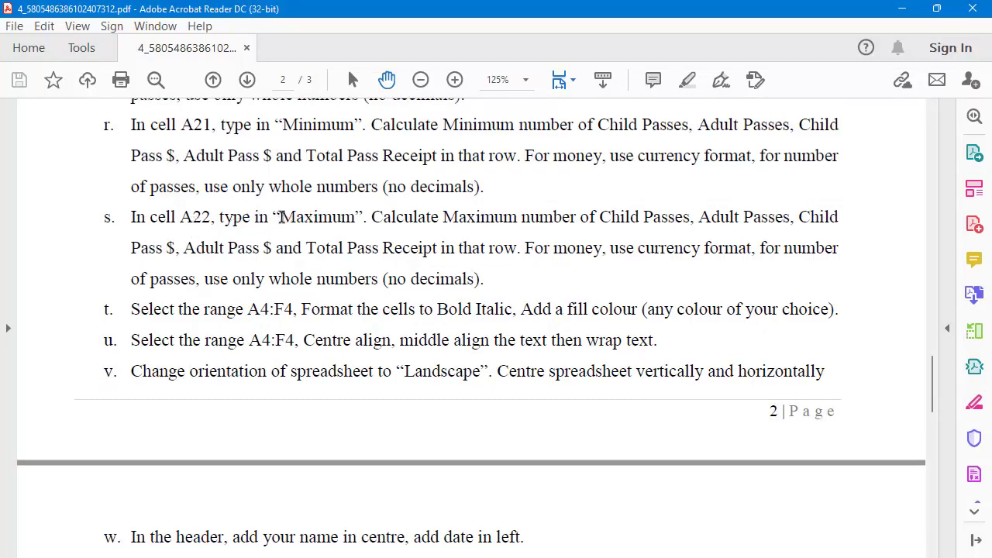
drag(281, 217, 355, 219)
right_click(355, 223)
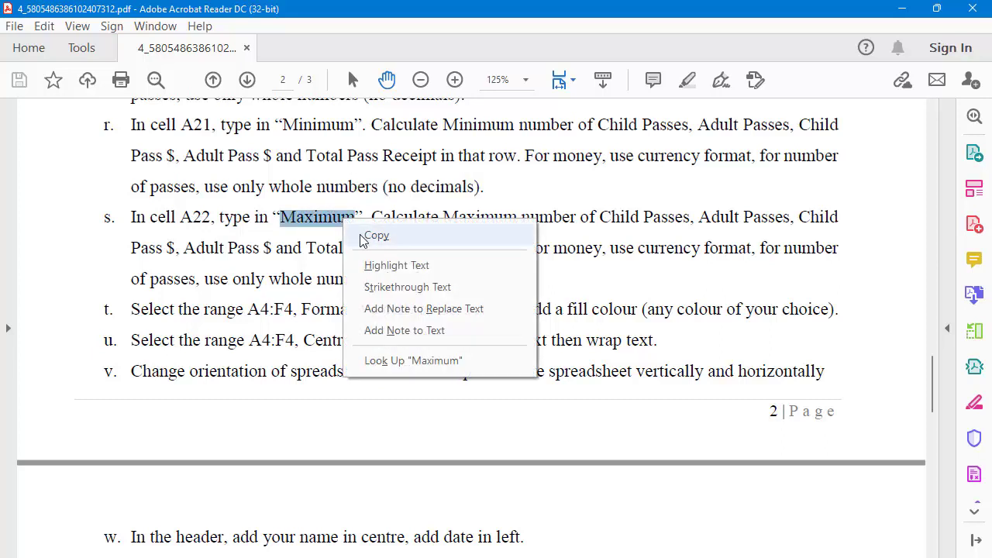
click(375, 236)
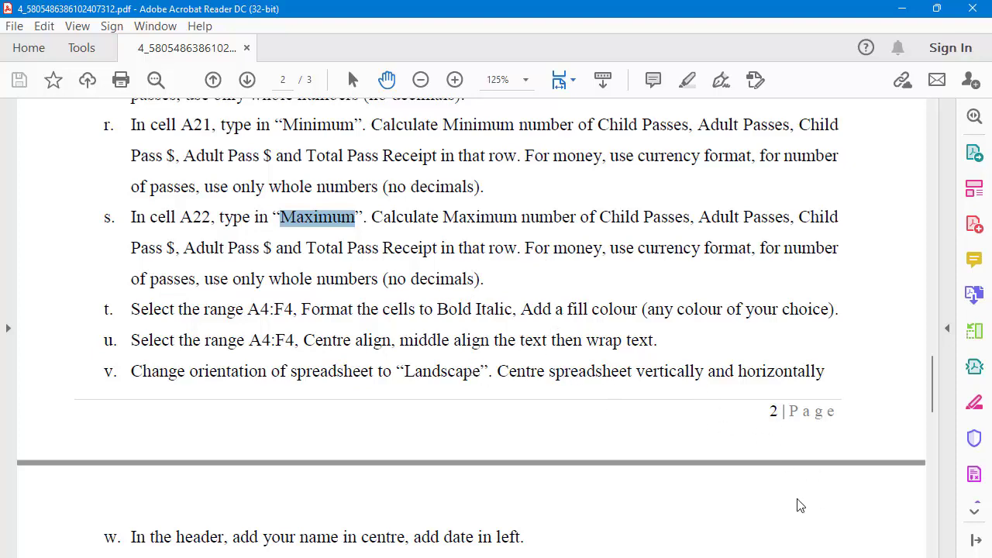
key(alt+Tab)
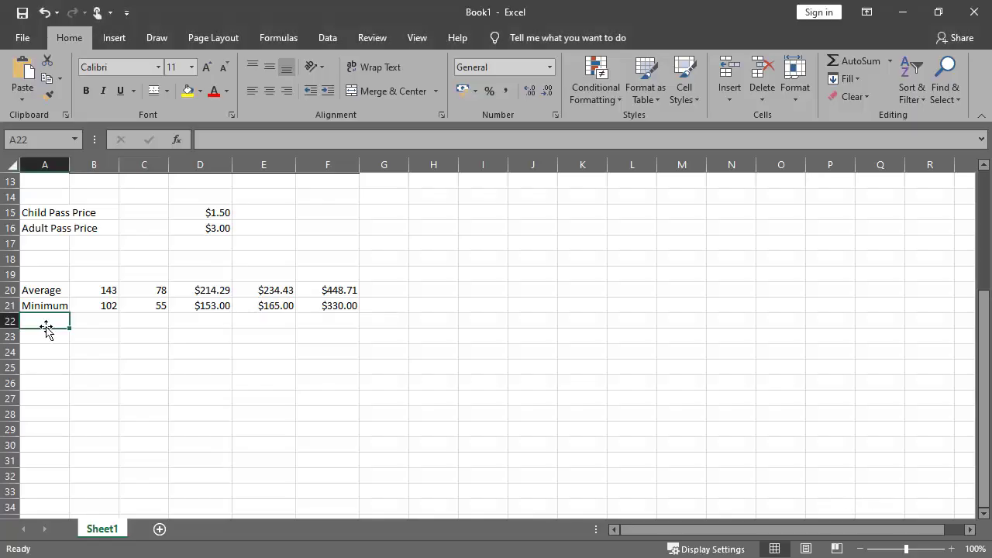
right_click(49, 322)
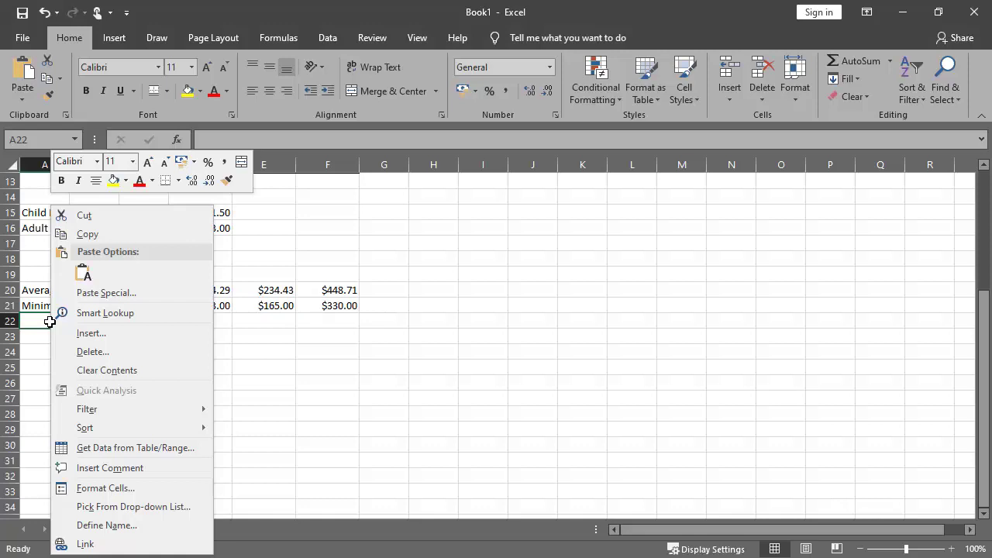
click(81, 269)
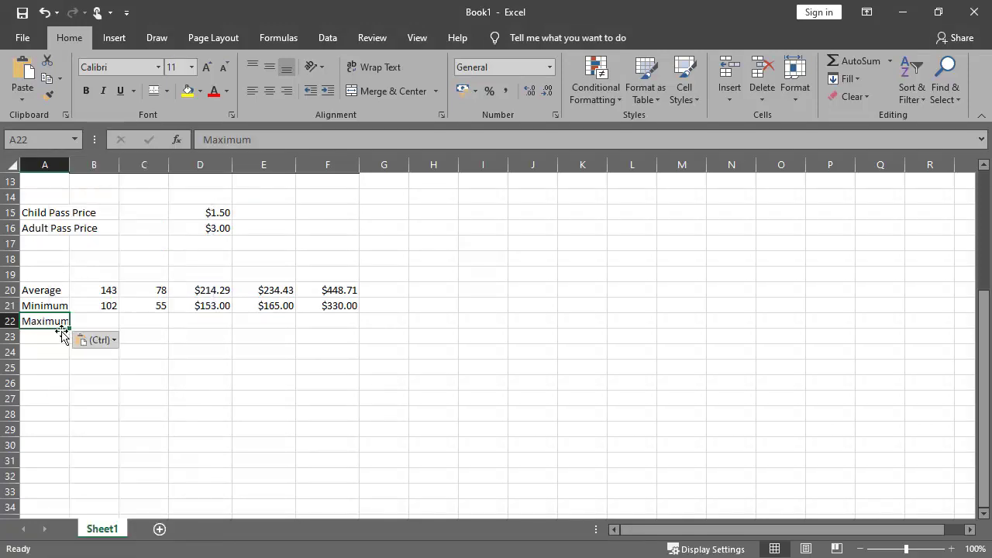
Insert the MAX function in cell B22 from the most recently used functions
click(98, 325)
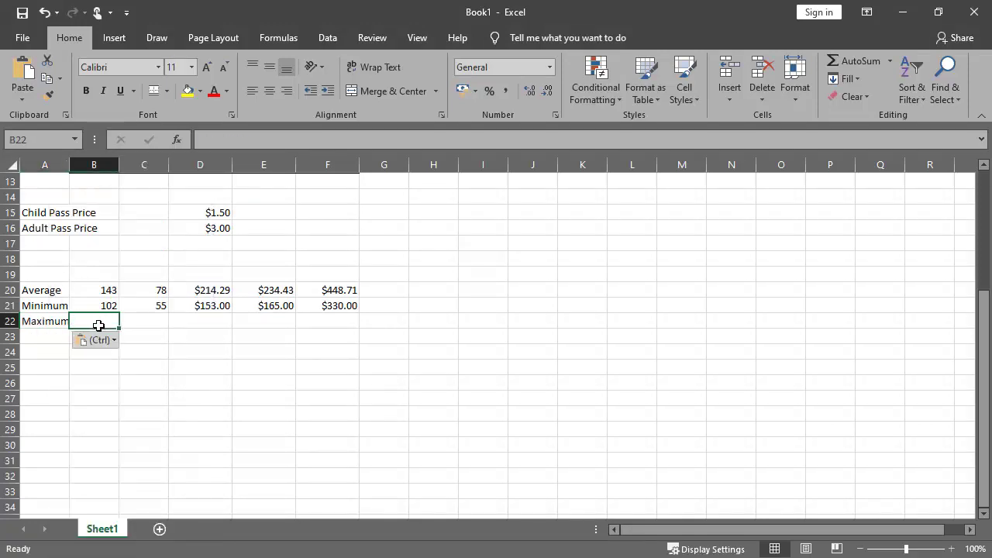
click(282, 39)
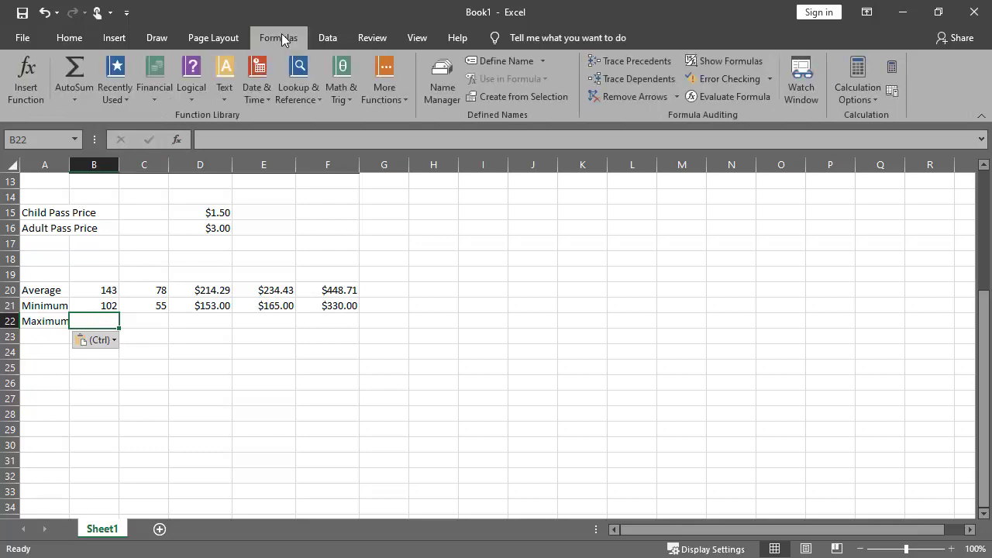
click(24, 74)
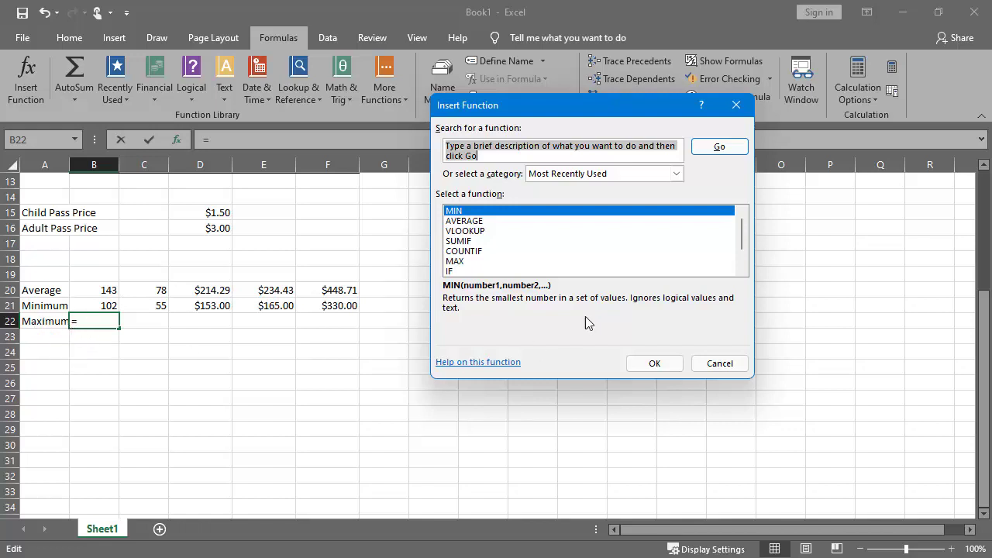
click(463, 262)
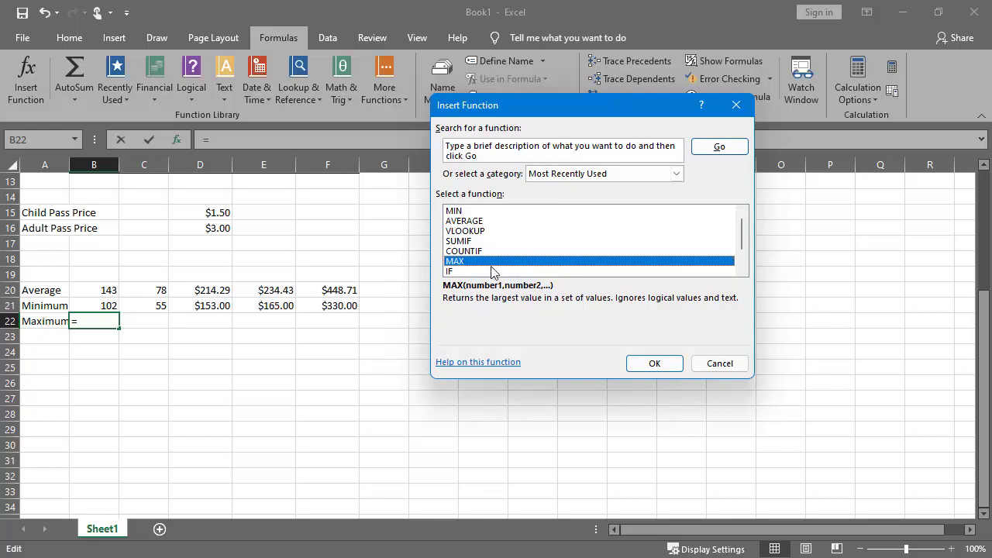
click(659, 361)
Set the MAX argument to B5:B11, accept it, and fill the formula from B22 across to F22
scroll(158, 256, up, 4)
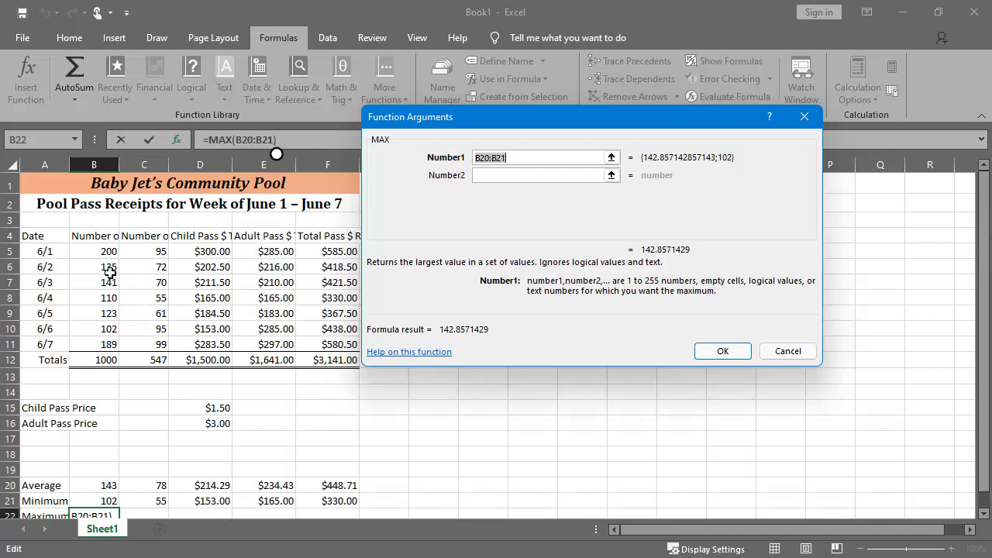
drag(99, 254, 95, 341)
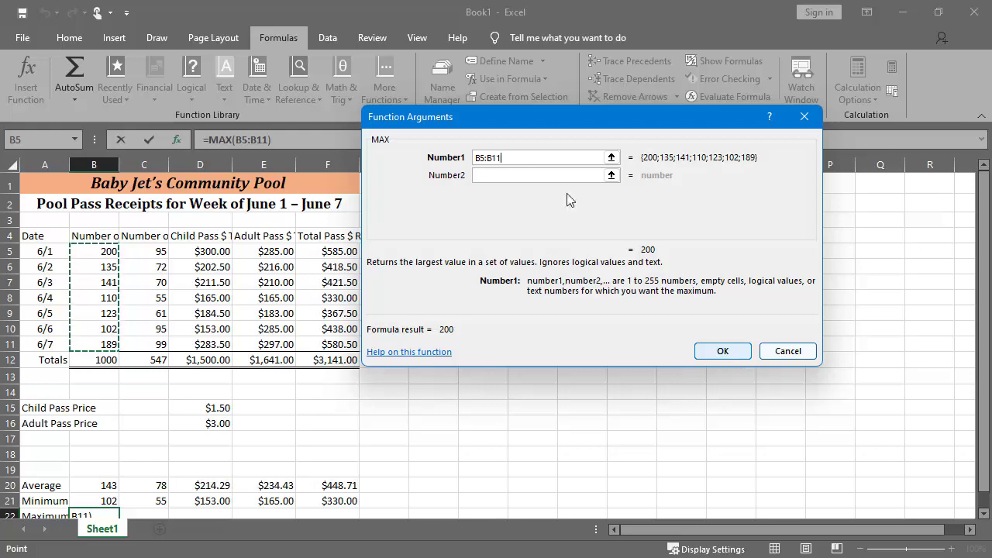
drag(601, 158, 476, 177)
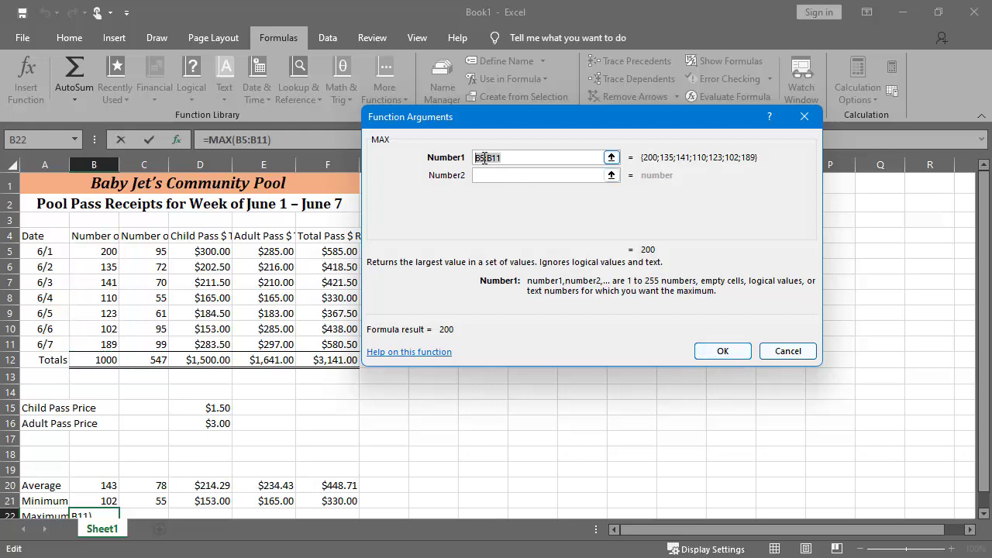
click(709, 350)
scroll(463, 282, down, 4)
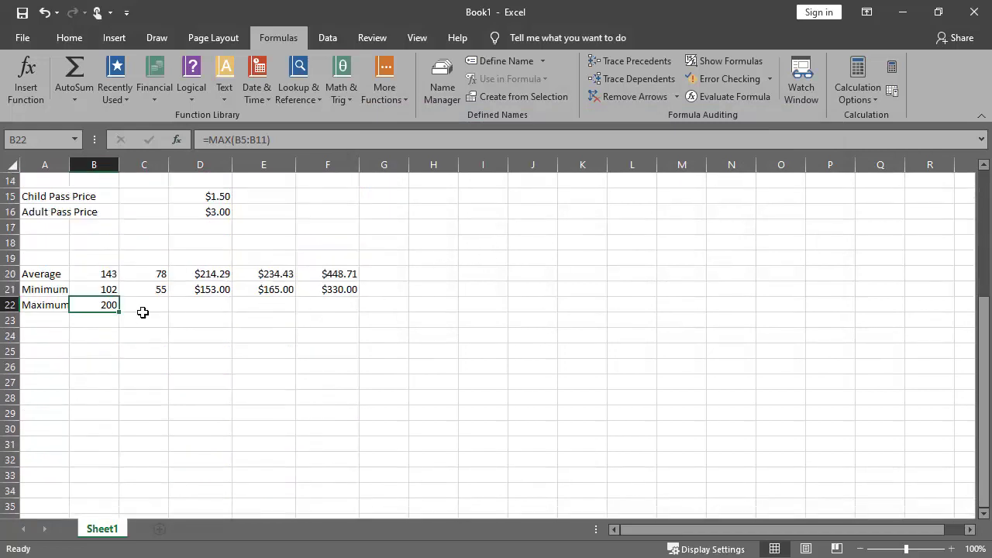
drag(119, 312, 349, 316)
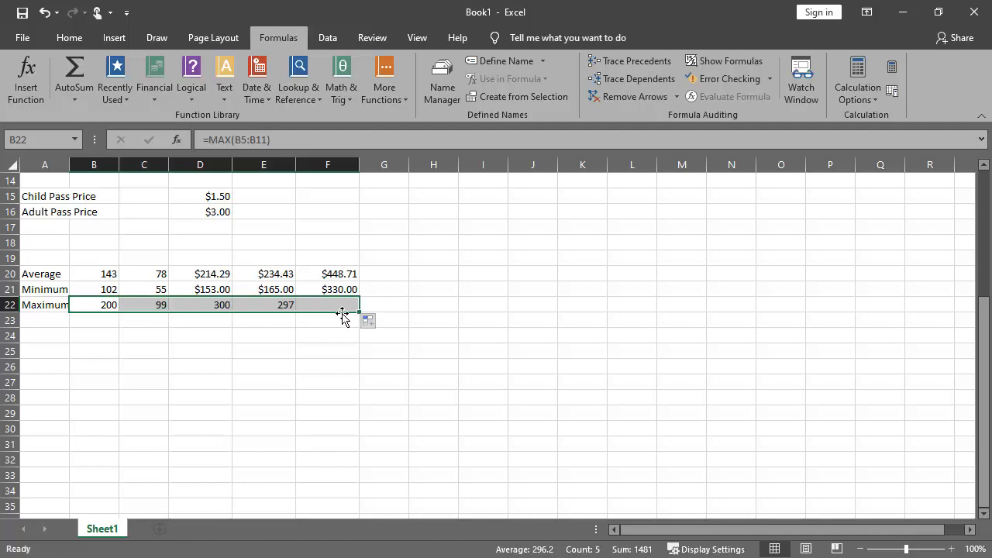
click(328, 352)
Format the maximums in D22:F22 as Currency with the $ English (United States) symbol
click(198, 306)
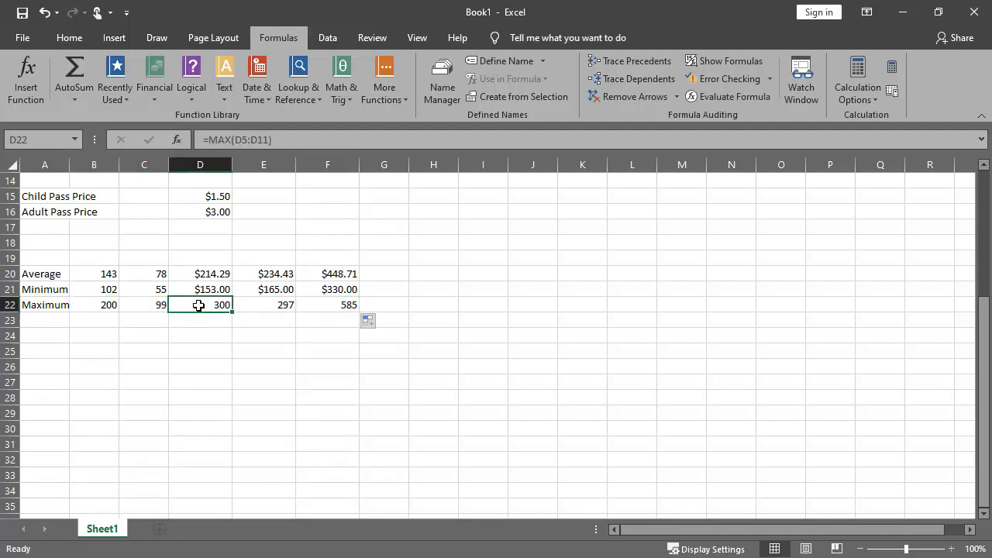
drag(202, 305, 343, 308)
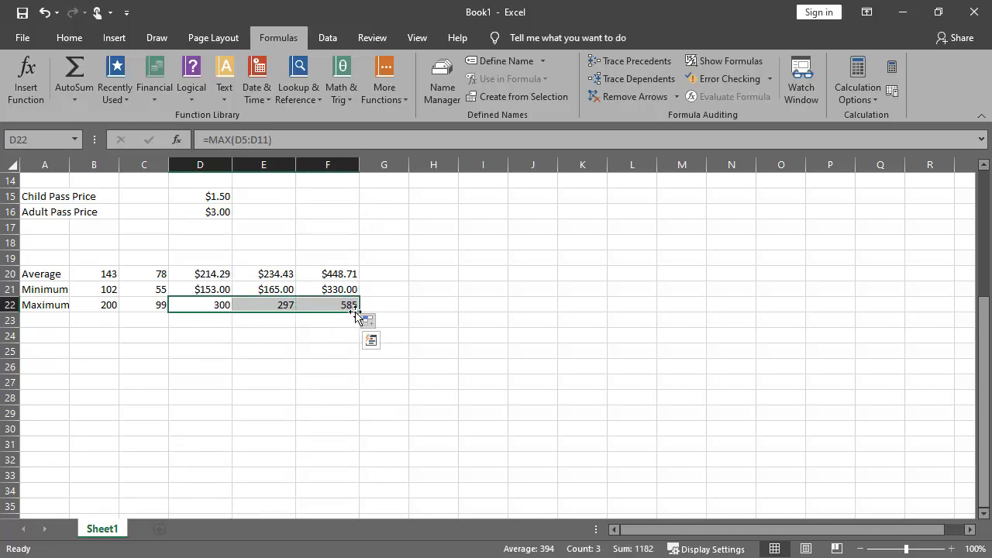
click(67, 44)
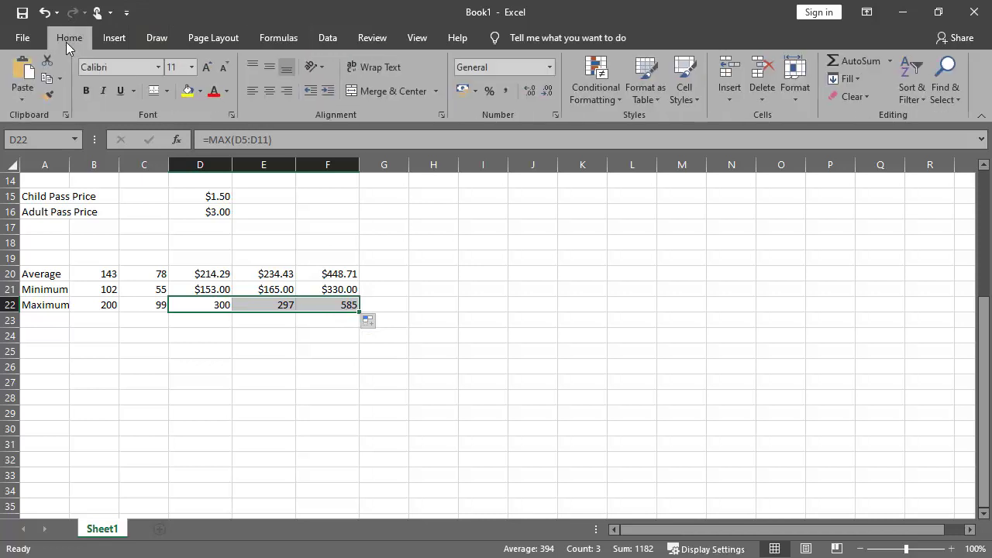
click(551, 68)
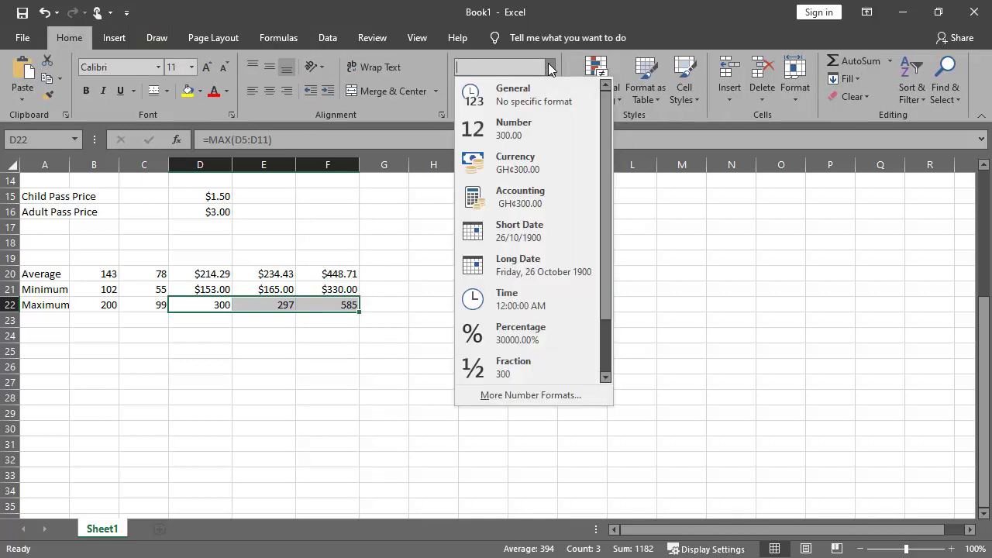
click(551, 68)
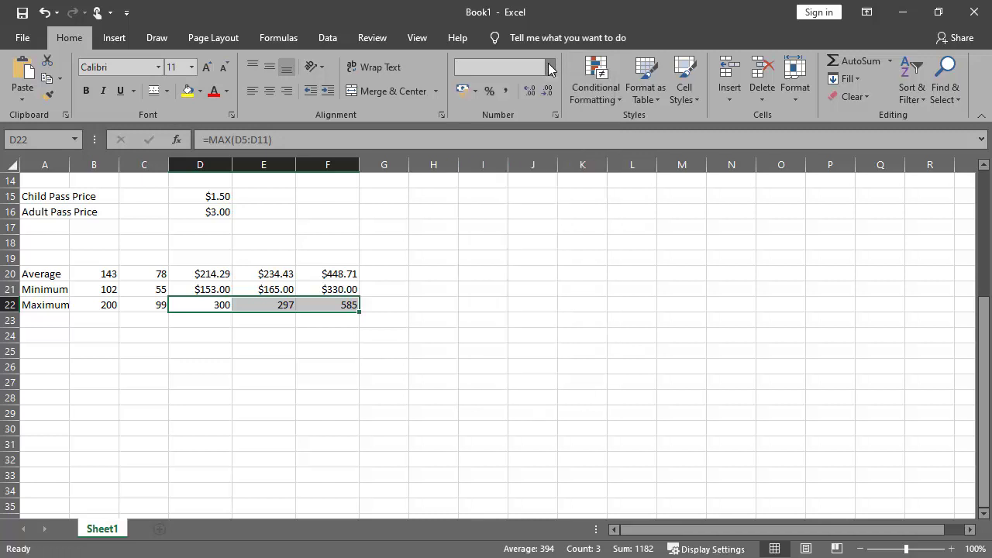
click(555, 114)
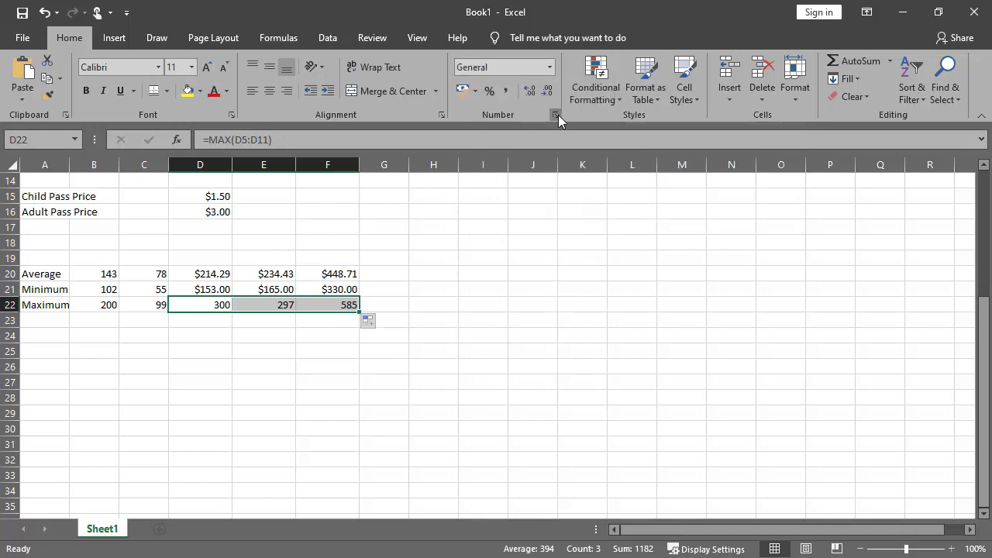
click(422, 141)
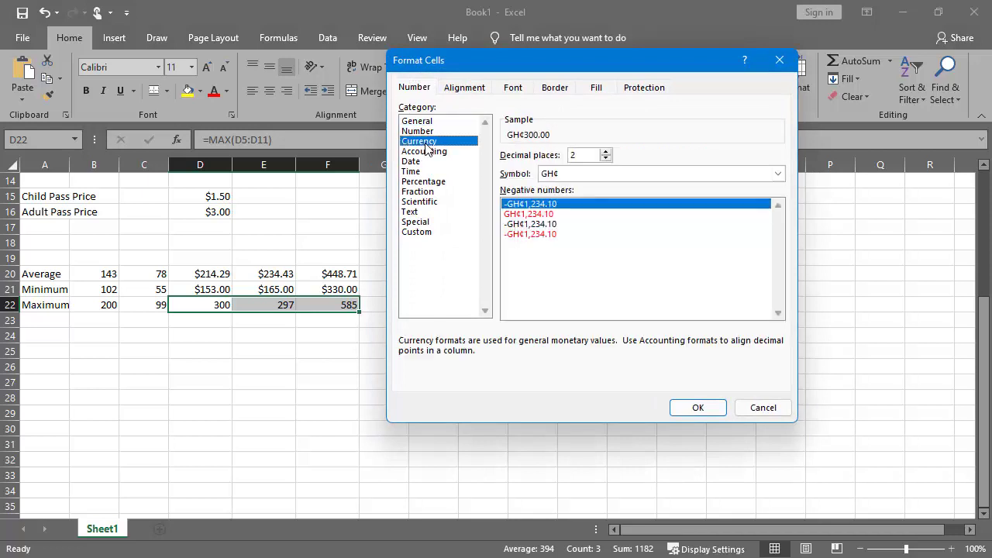
click(569, 179)
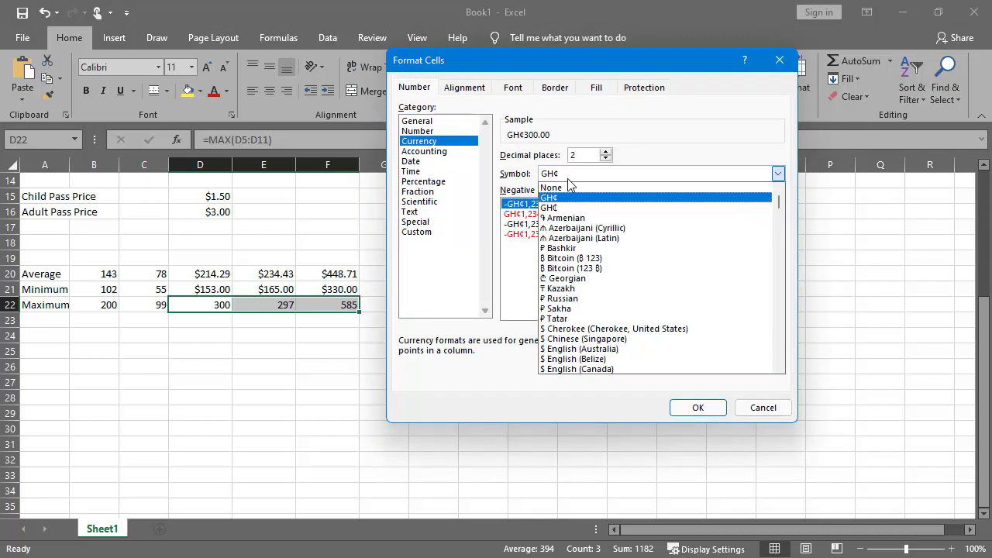
scroll(609, 337, down, 5)
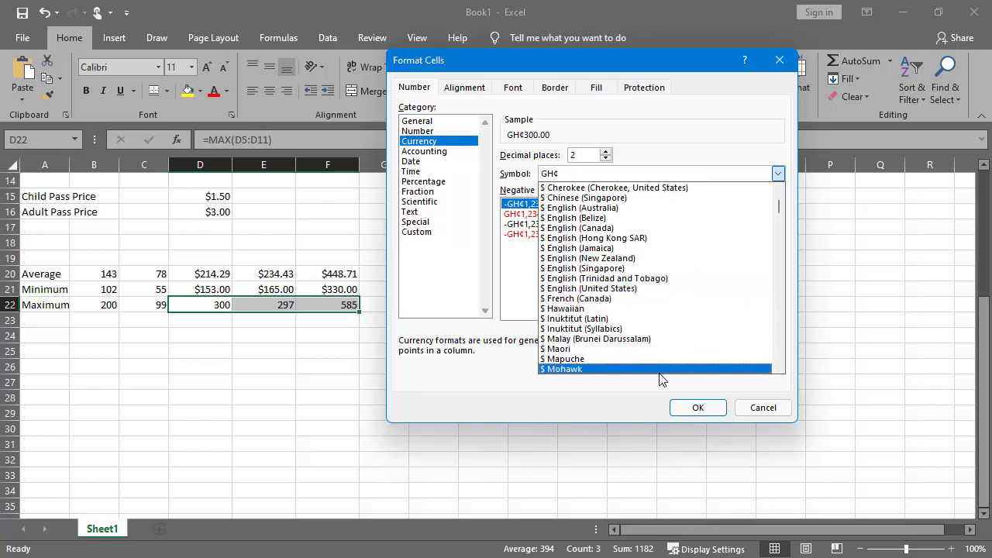
click(659, 289)
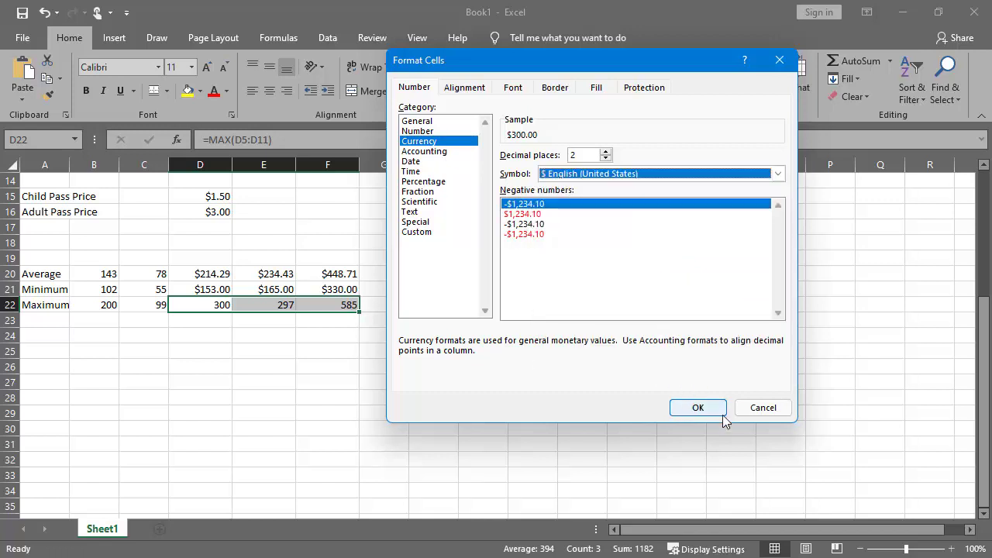
click(700, 409)
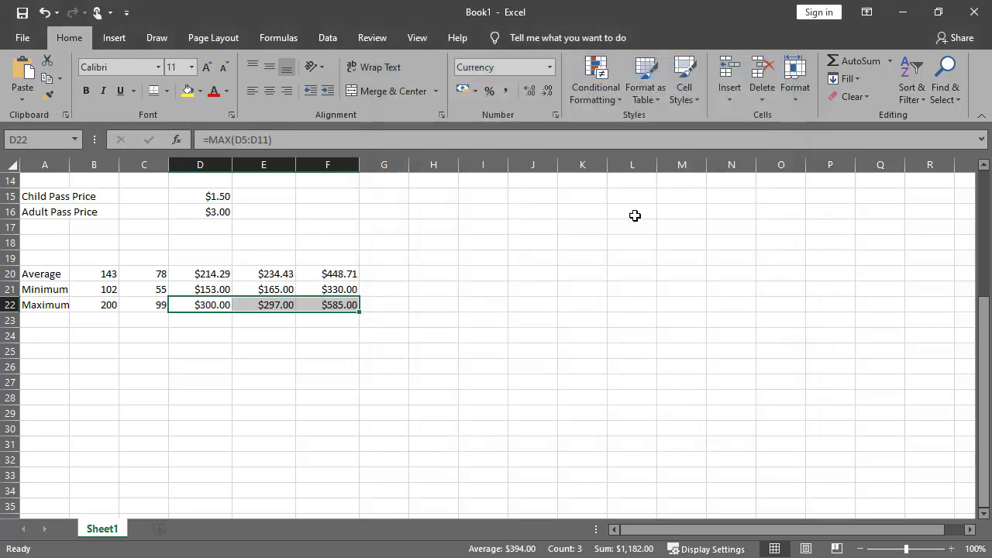
Switch to the exercise PDF in Acrobat Reader and copy the range reference A4:F4 from item t
scroll(260, 285, up, 3)
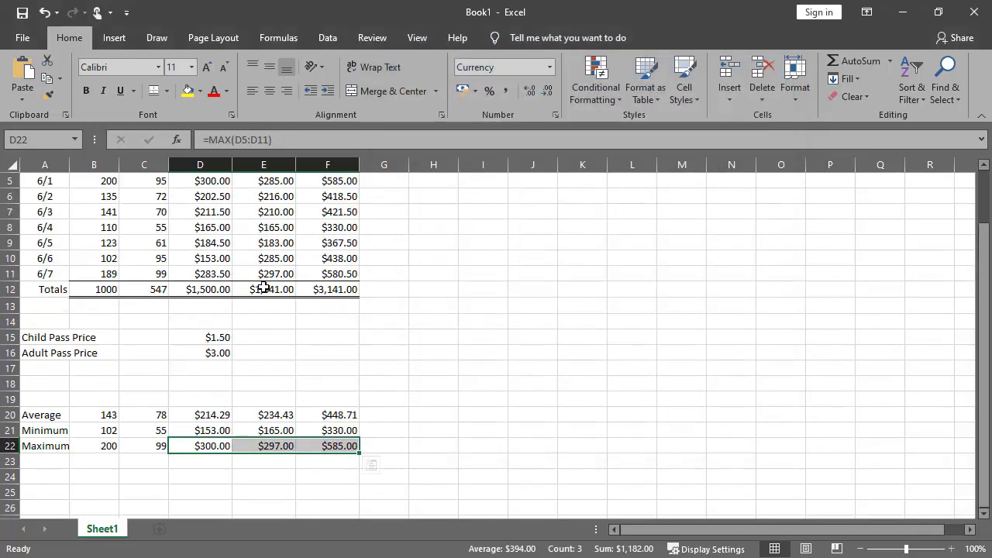
scroll(264, 287, down, 3)
key(alt+Tab)
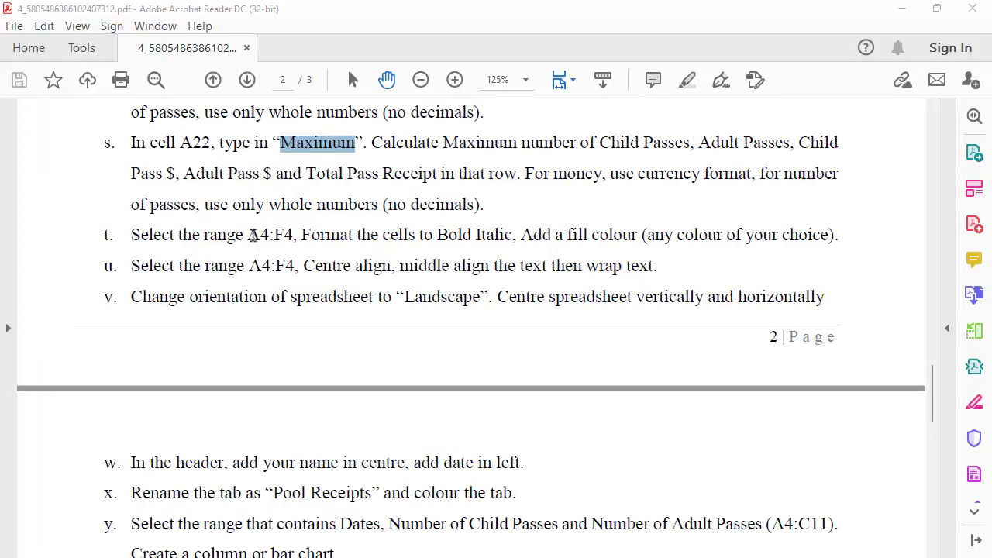
drag(248, 235, 292, 235)
right_click(294, 243)
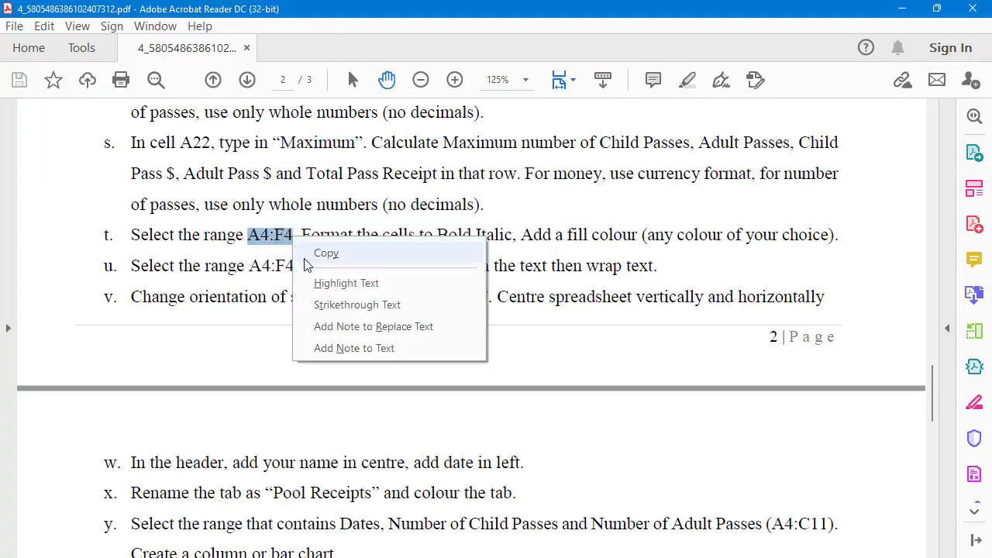
click(314, 253)
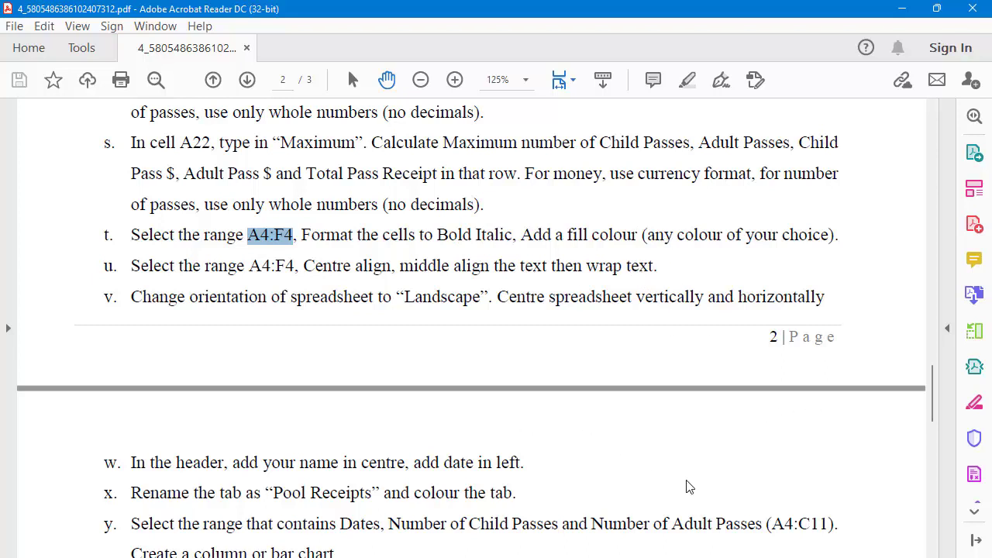
Switch back to Excel and format the header cells A4:F4 as bold italic
key(alt+Tab)
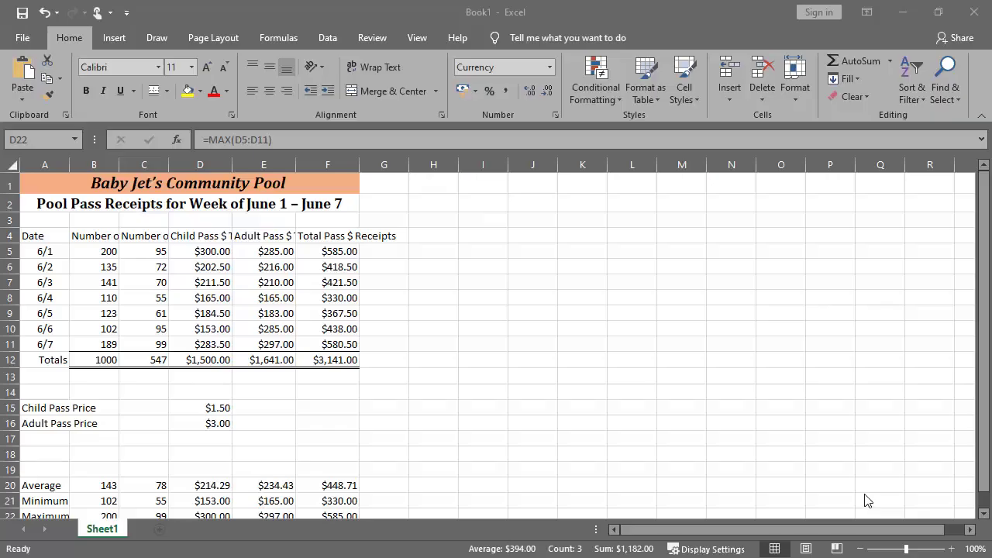
click(34, 240)
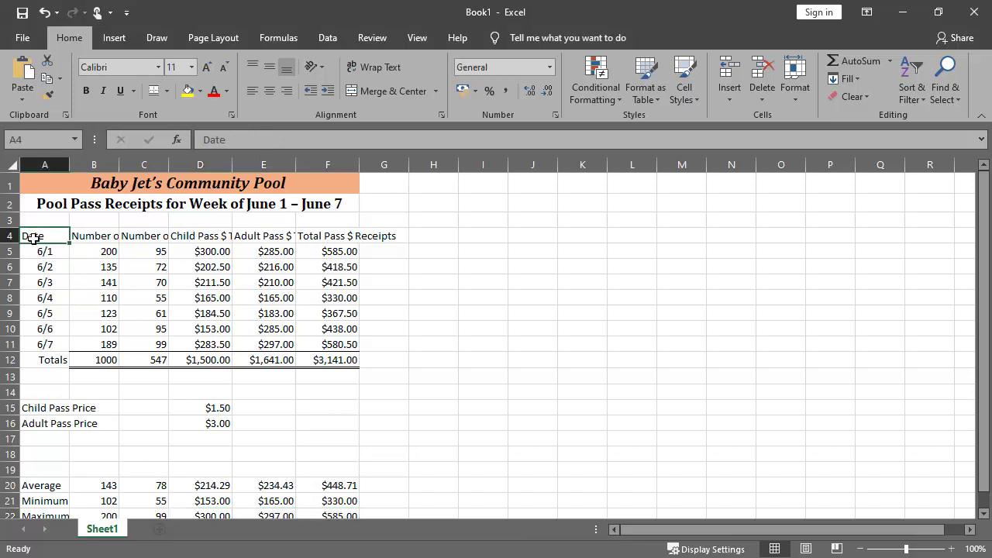
drag(34, 237, 315, 237)
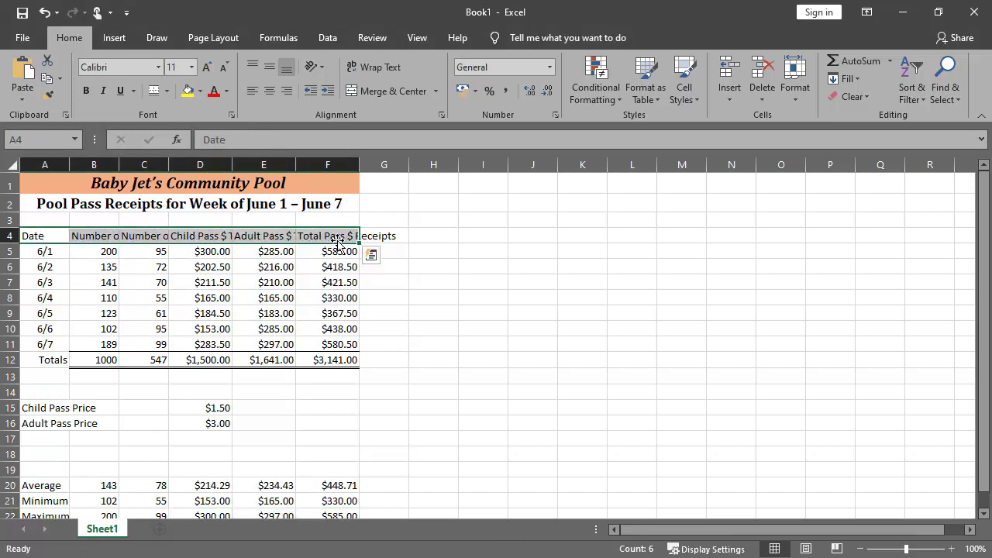
click(86, 91)
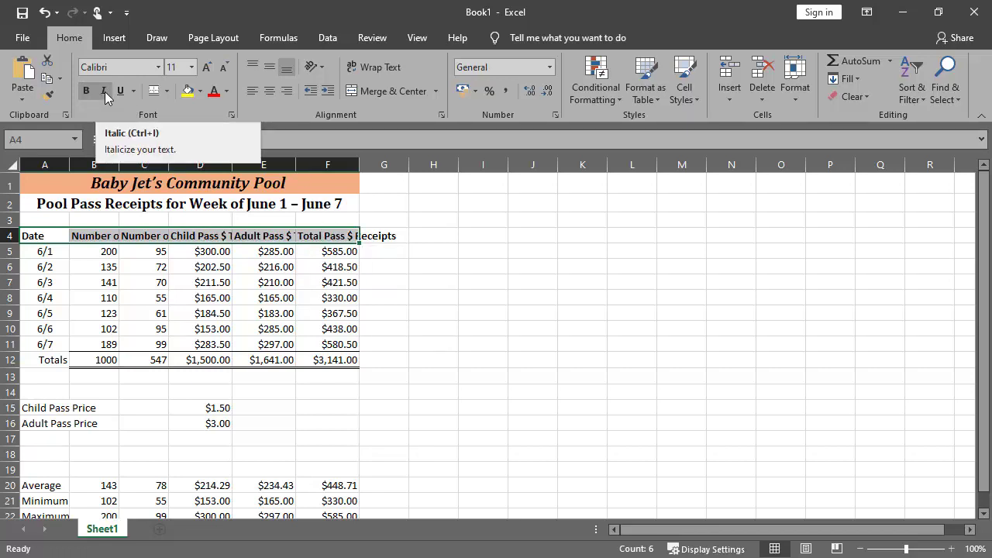
click(104, 91)
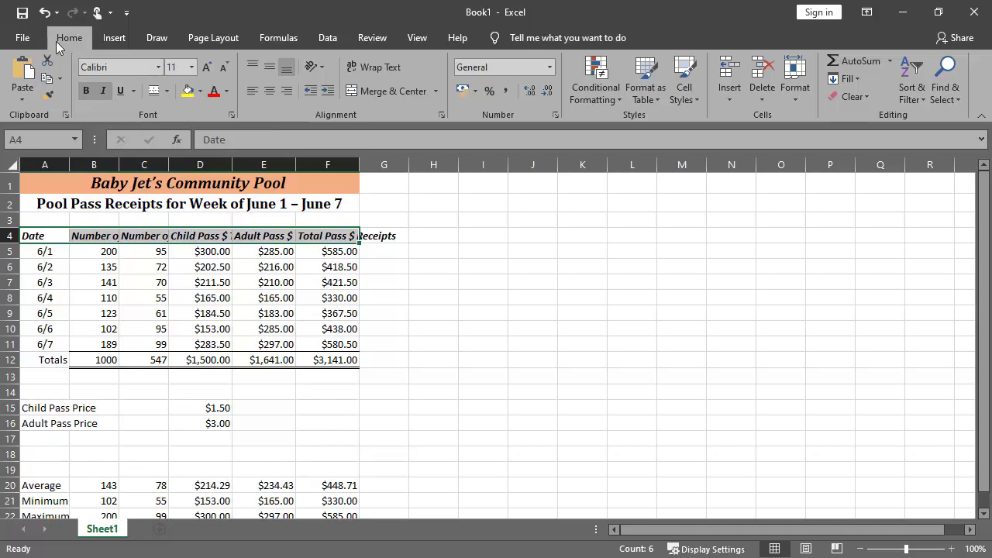
click(23, 12)
Consult item u in Acrobat Reader and, in Excel, centre align, middle align and wrap the text of headers A4:F4
key(alt+Tab)
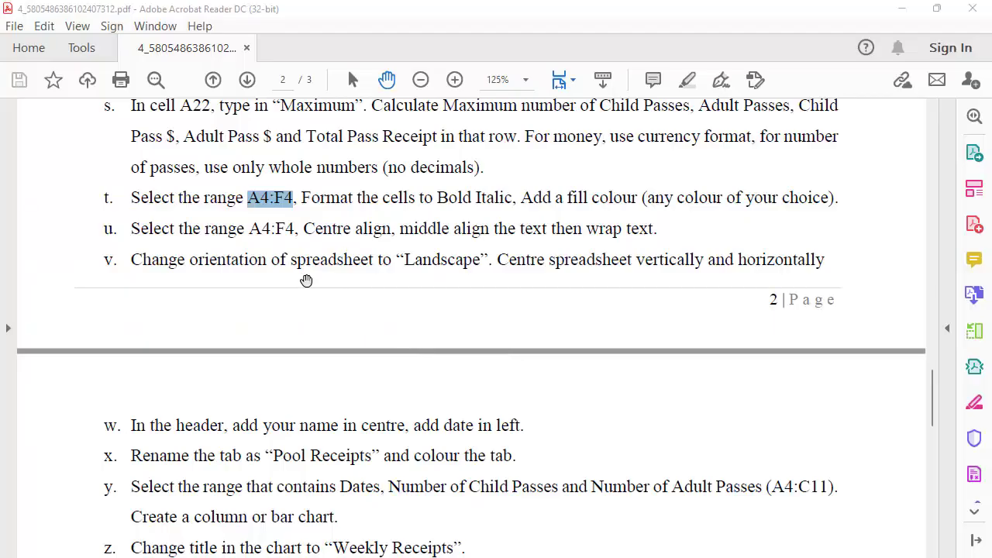
click(143, 231)
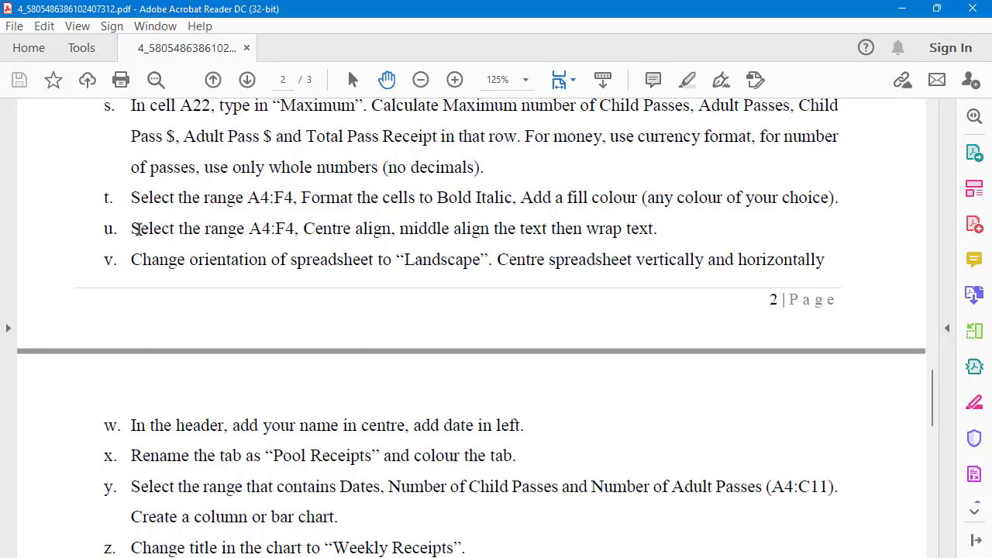
scroll(137, 229, down, 1)
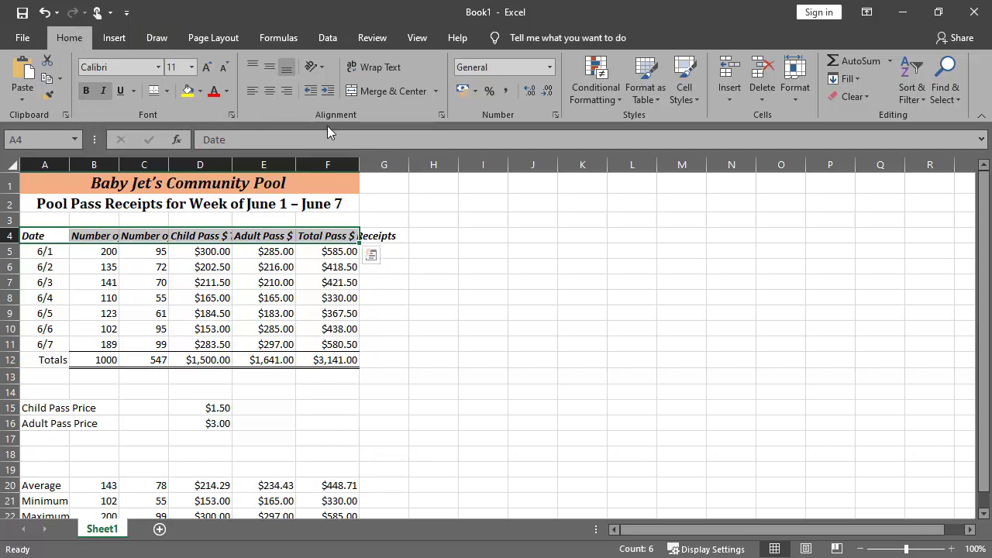
click(270, 91)
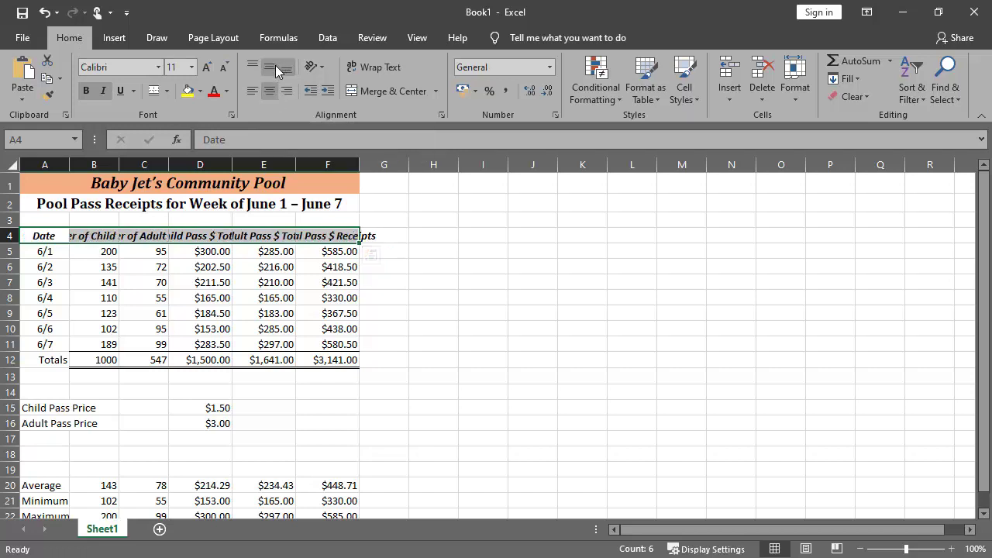
click(275, 67)
click(386, 69)
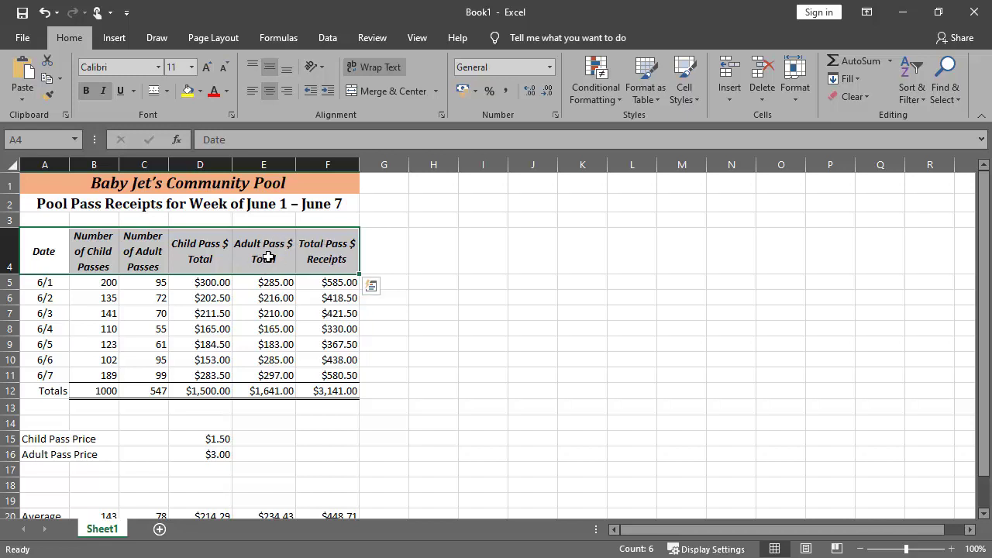
scroll(268, 252, down, 1)
scroll(274, 253, up, 1)
scroll(274, 225, down, 1)
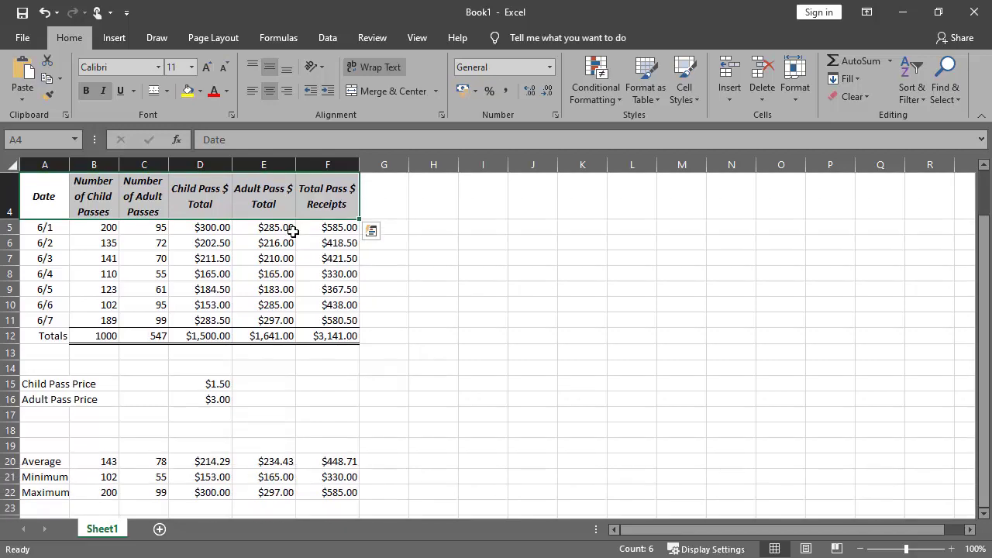
Consult the exercise PDF and, in Excel, set the worksheet's page orientation to Landscape and check where the page breaks fall
key(alt+Tab)
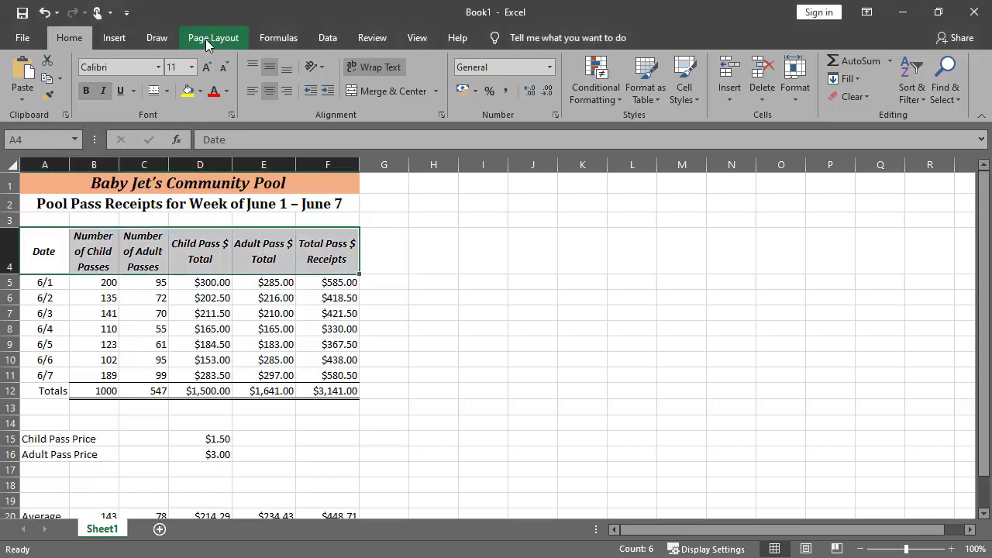
click(206, 38)
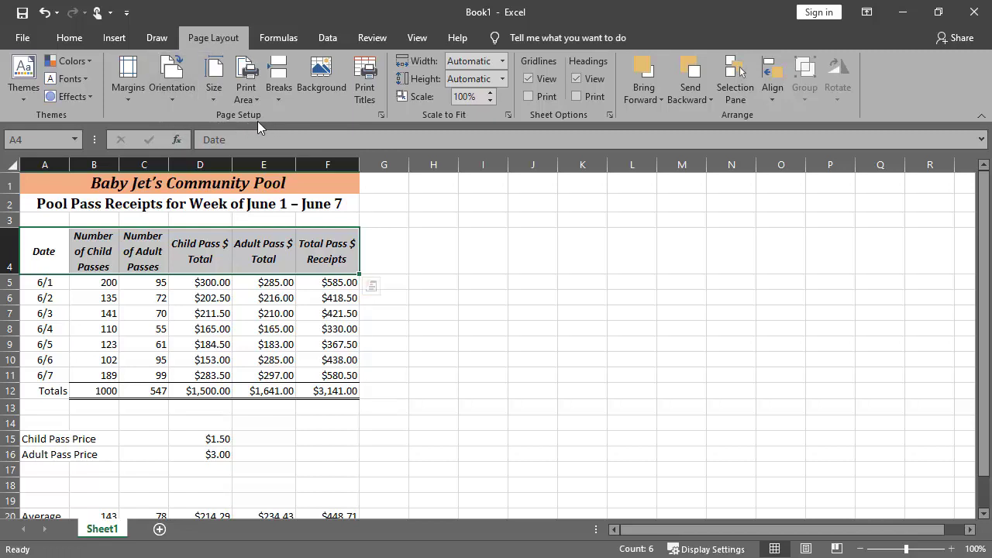
click(179, 95)
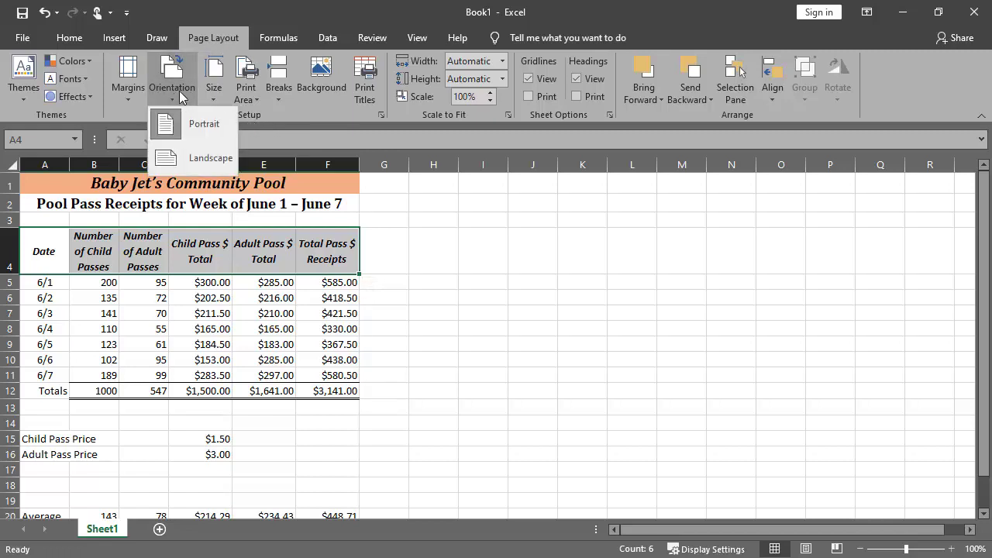
click(190, 155)
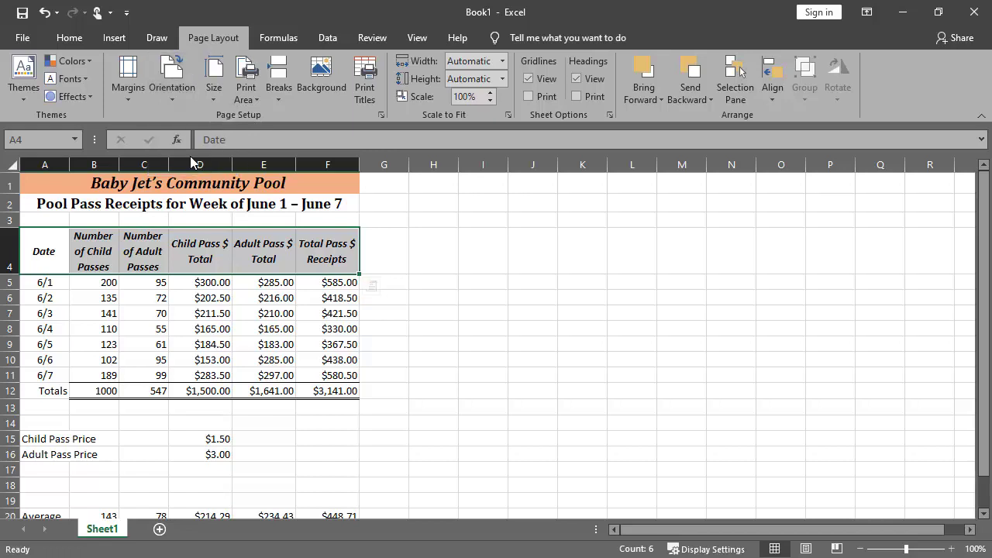
click(423, 251)
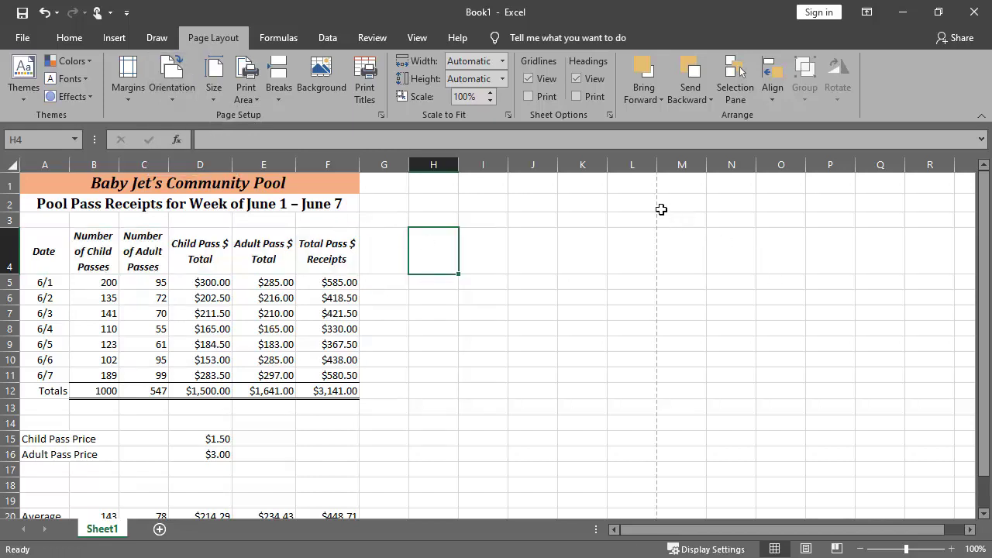
scroll(649, 304, down, 5)
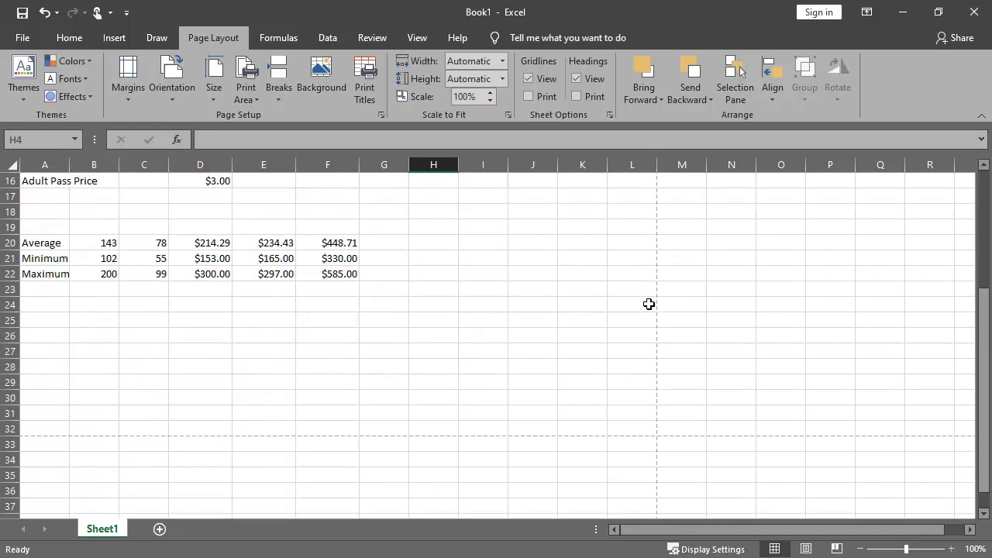
scroll(648, 303, down, 3)
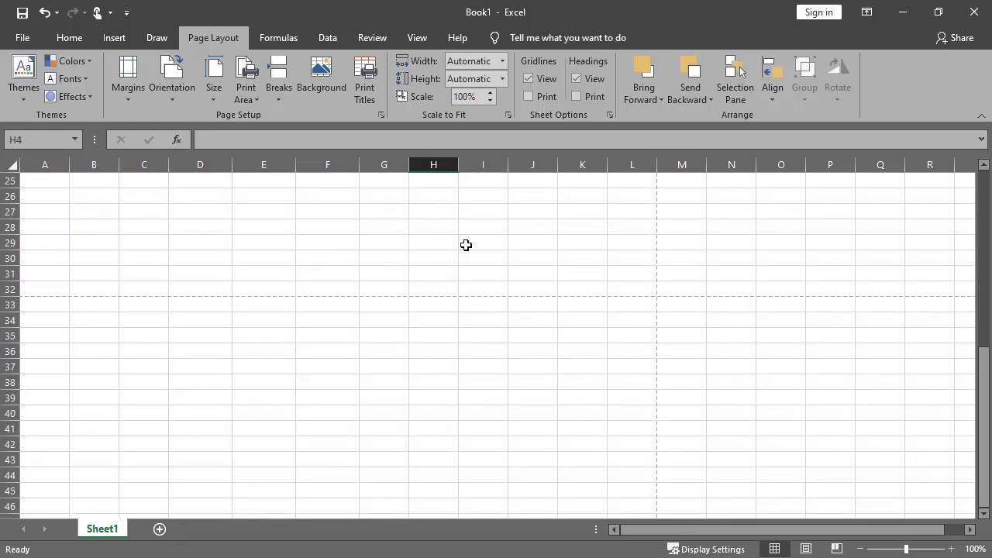
scroll(466, 245, up, 8)
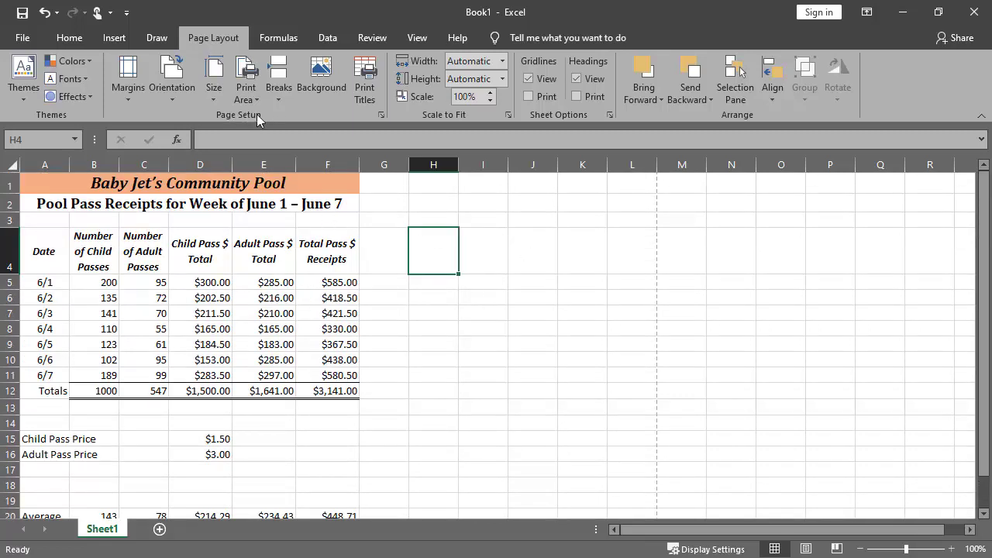
Centre the worksheet on the printed page both horizontally and vertically in the Page Setup margin settings
click(376, 68)
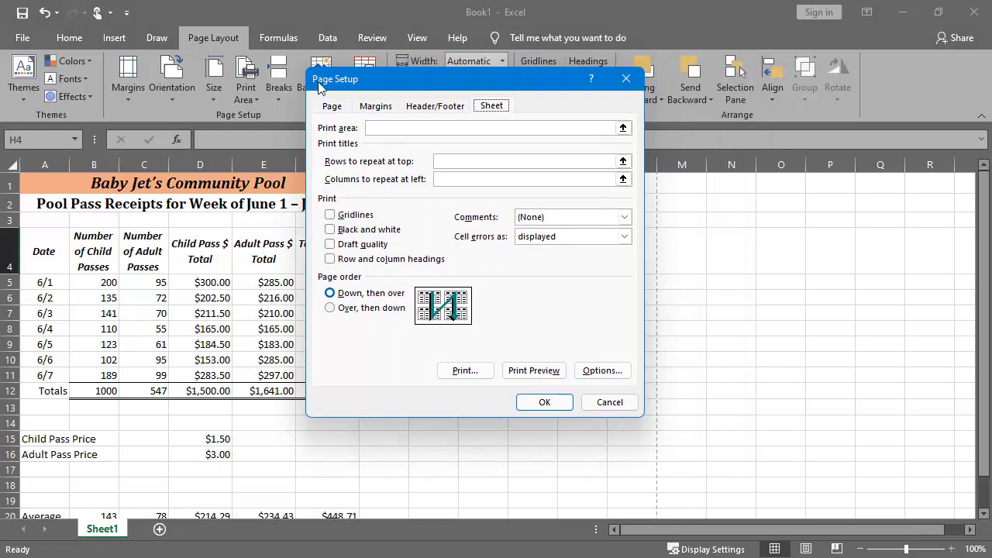
click(332, 106)
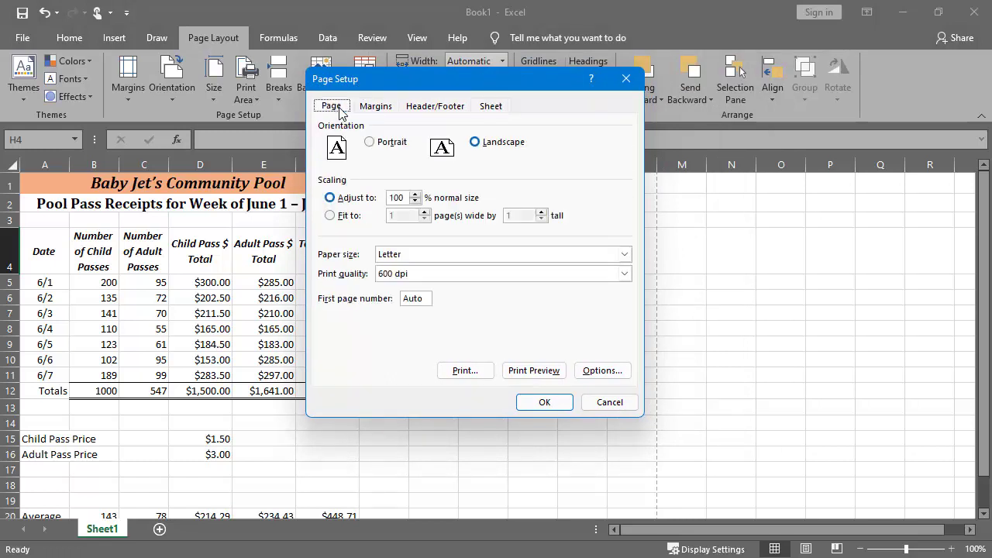
click(379, 107)
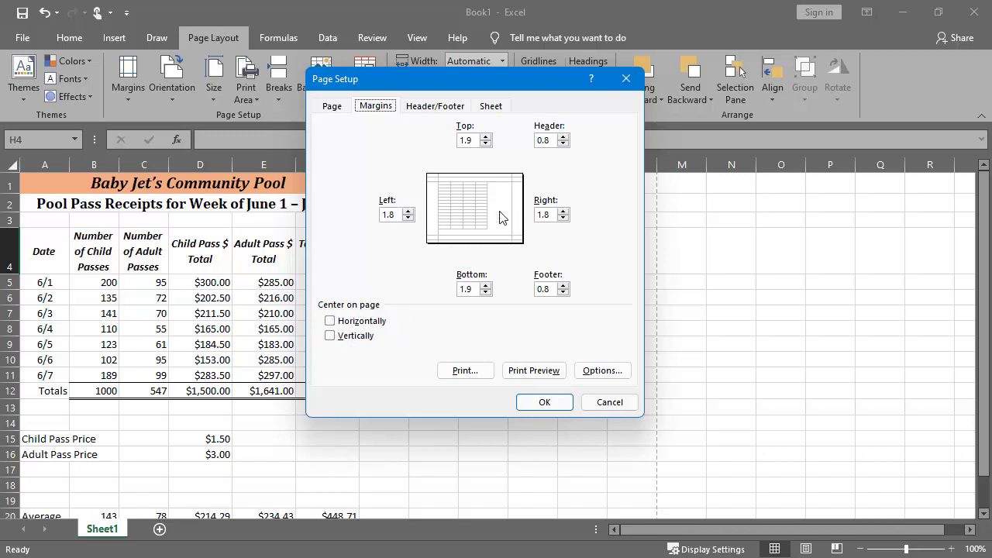
click(350, 325)
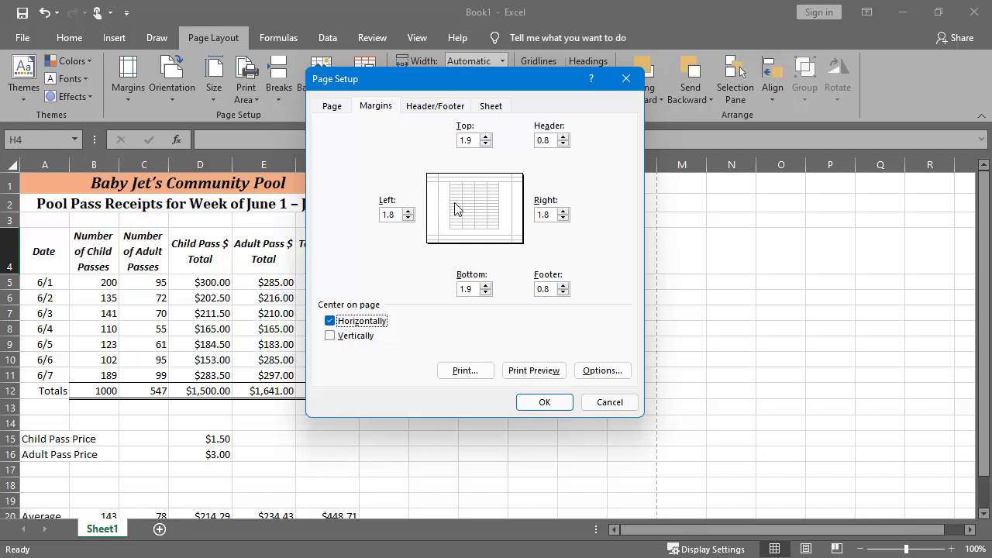
click(368, 339)
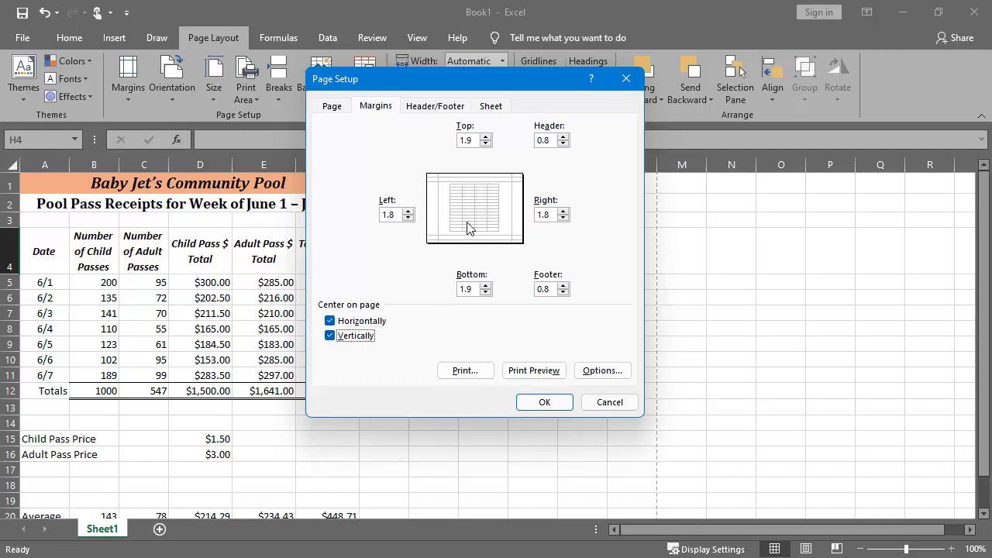
click(555, 406)
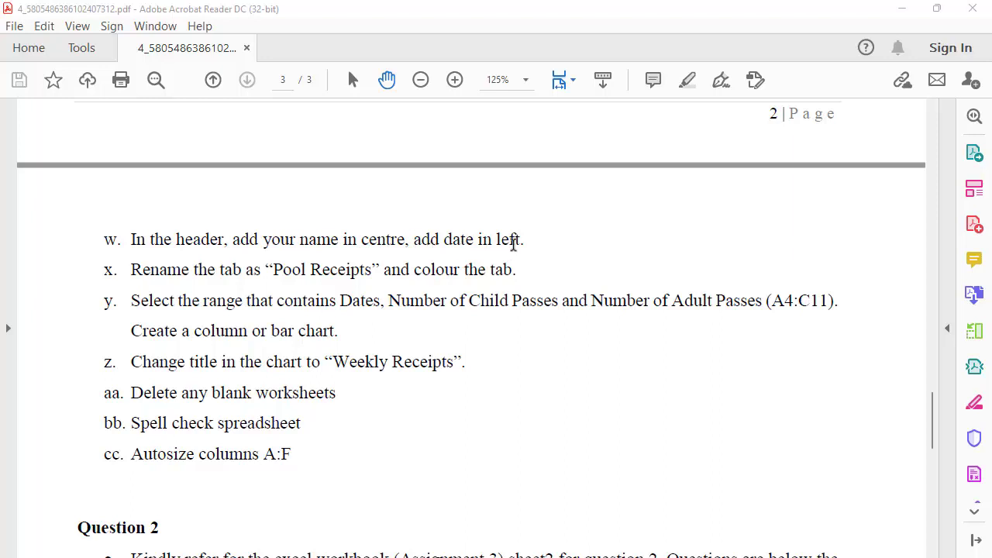
Switch back to Excel and create a custom page header with the date in the left section and the author's full name in the centre section
key(alt+Tab)
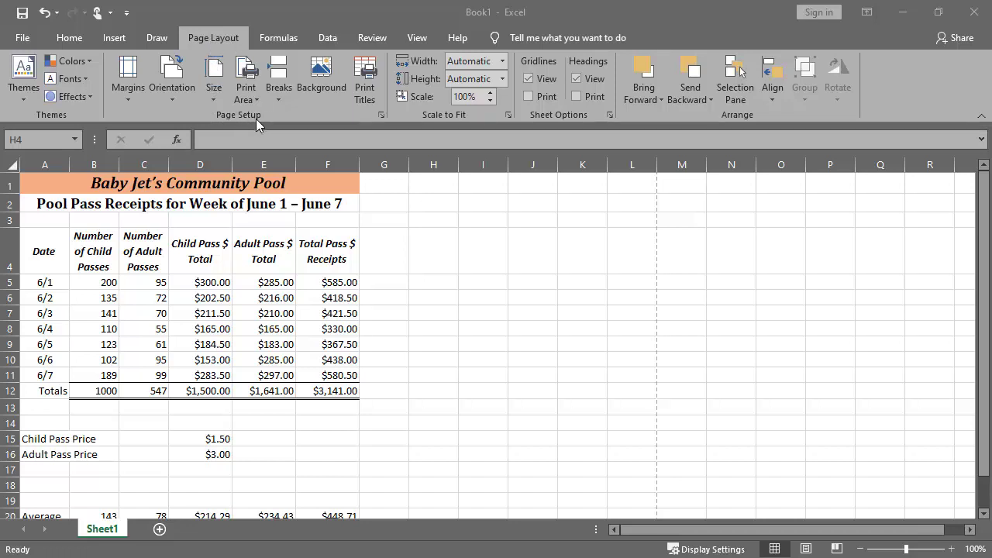
click(365, 69)
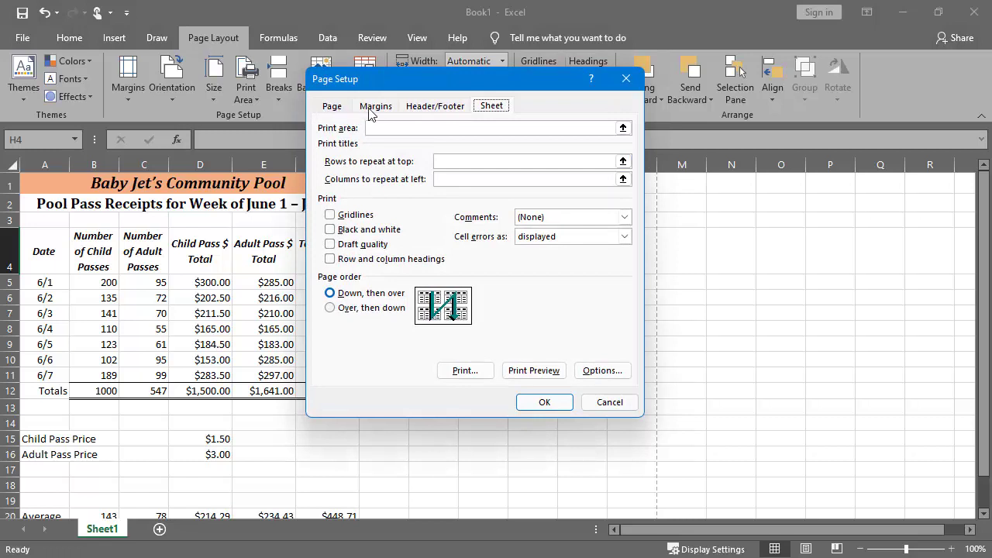
click(447, 113)
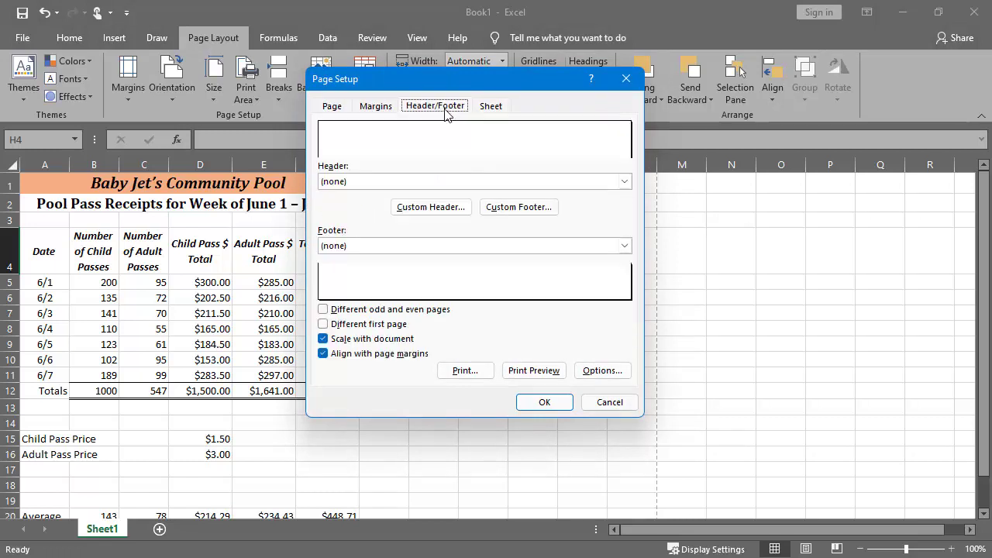
click(431, 213)
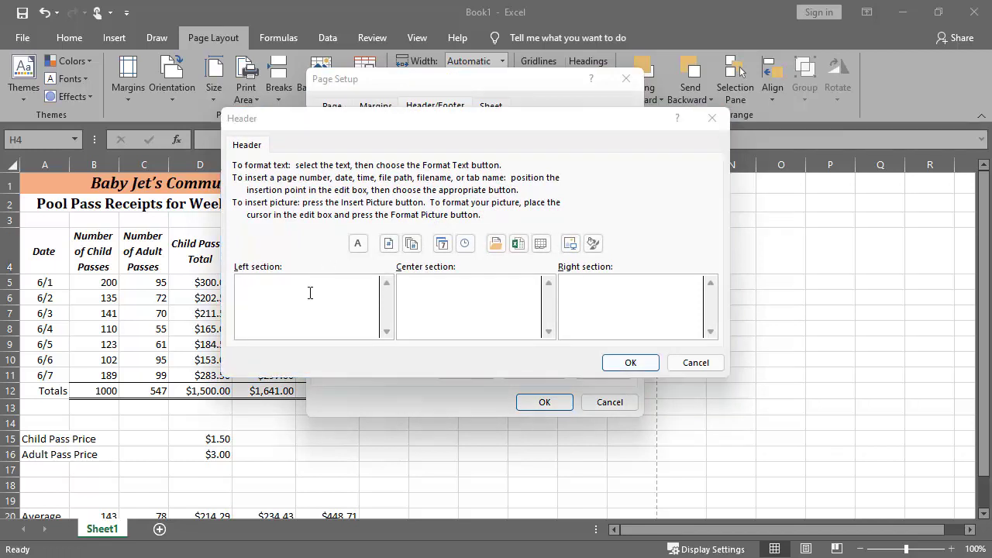
click(285, 292)
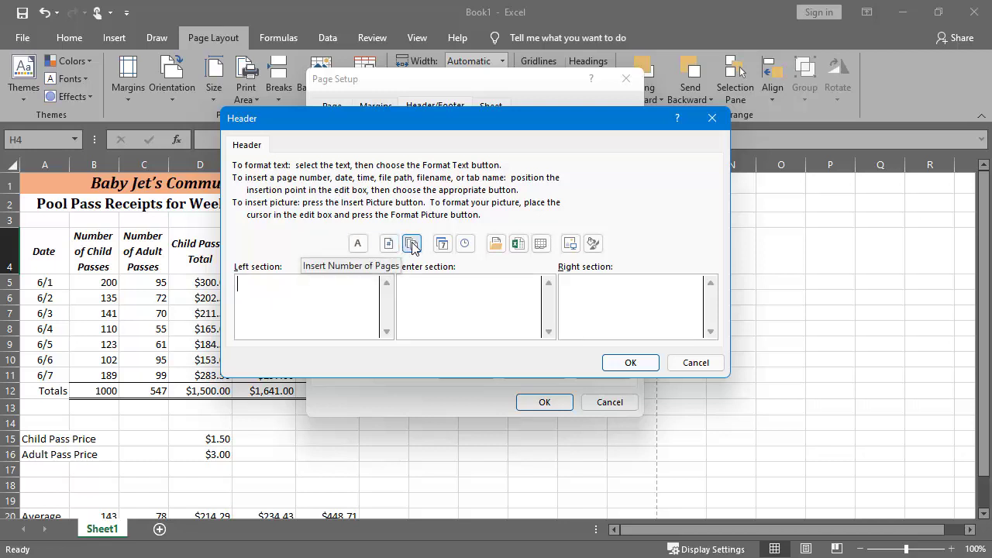
click(442, 245)
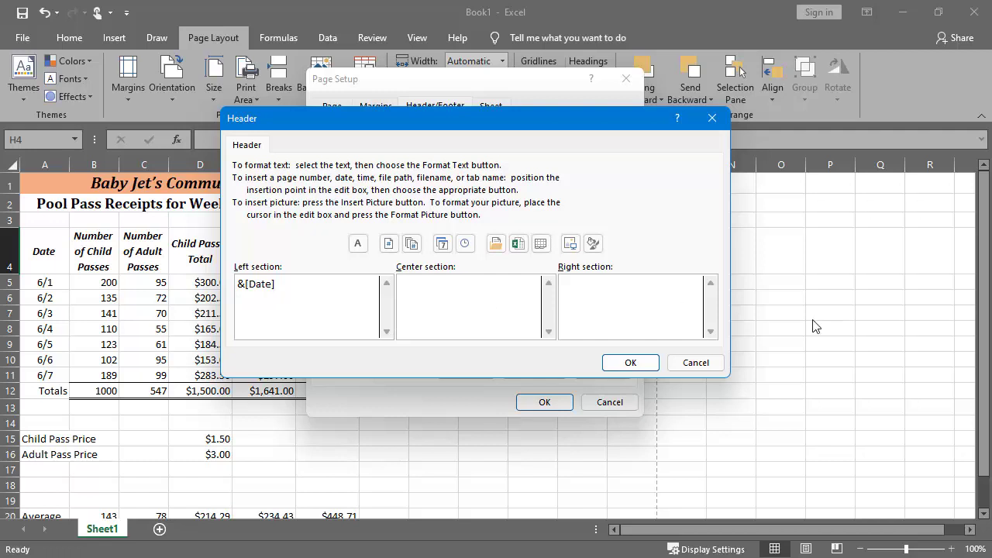
text(Win Kodzo Asafo)
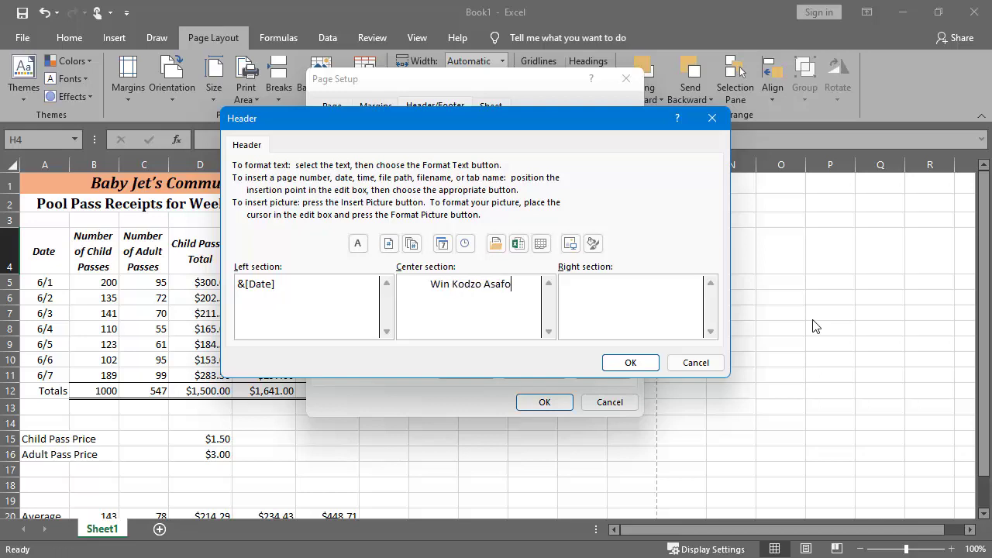
click(630, 363)
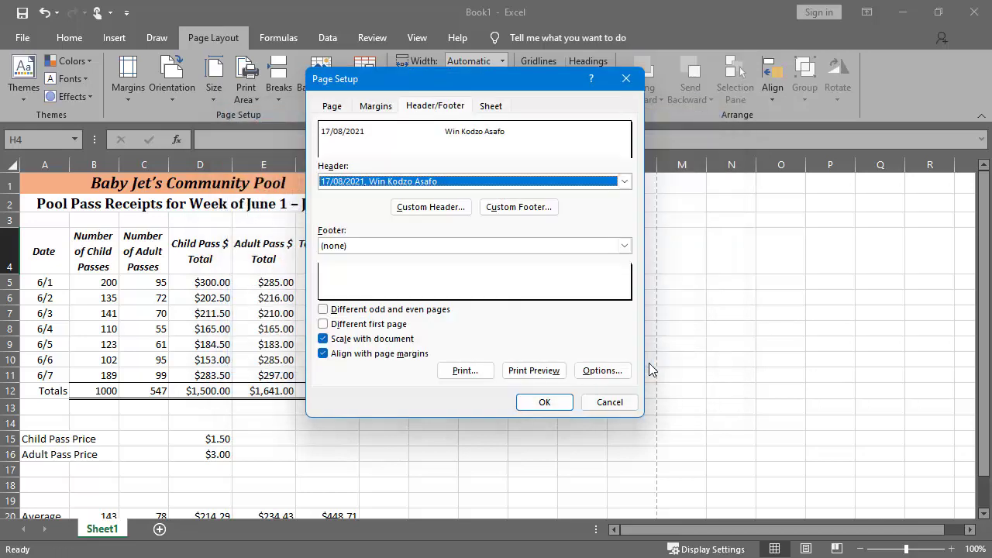
Preview the printed page with its new header, return to the worksheet and confirm the header settings in Page Setup
click(535, 370)
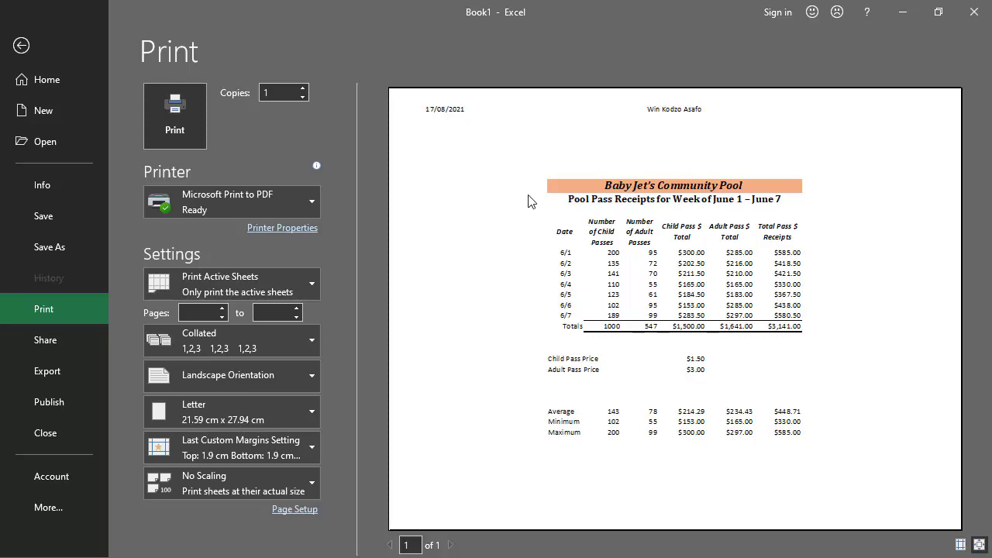
click(33, 47)
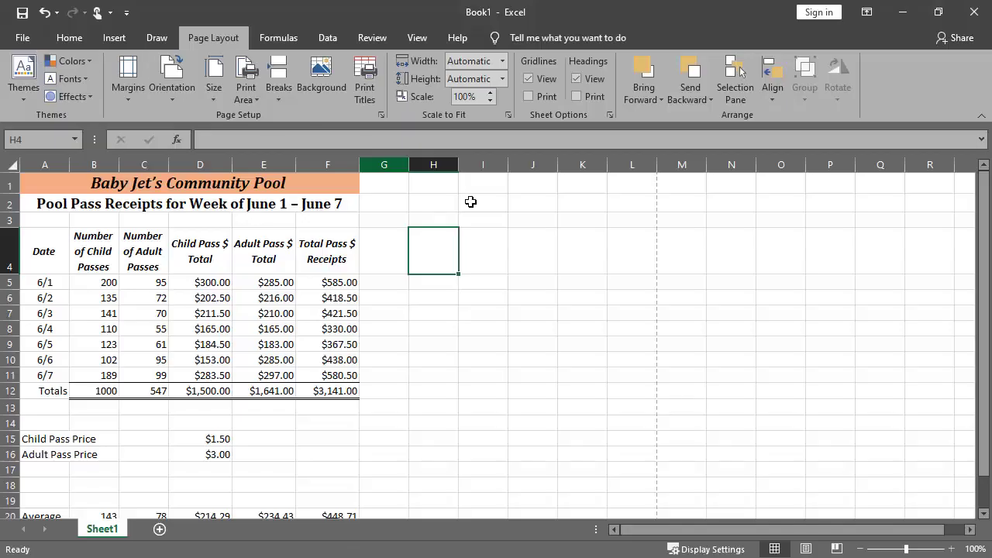
click(368, 72)
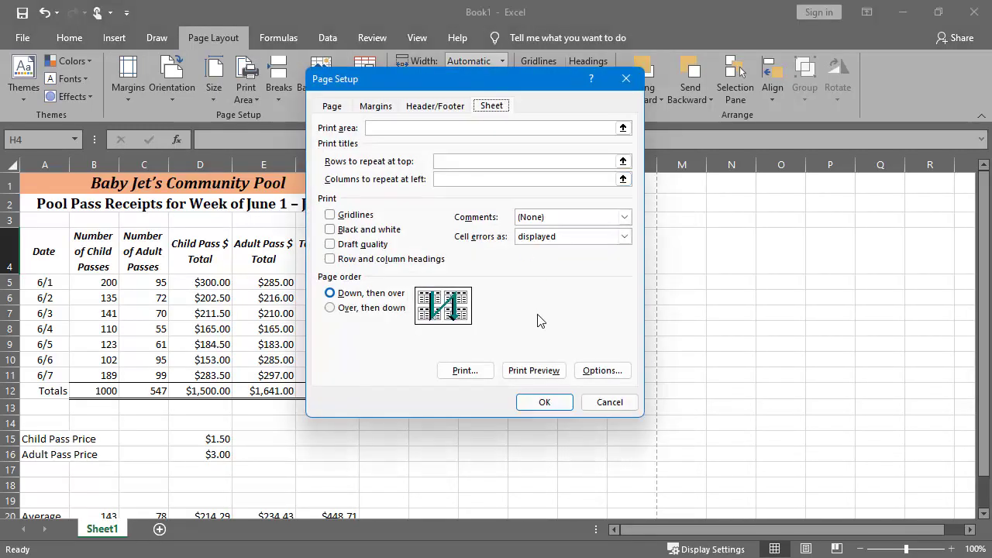
click(448, 110)
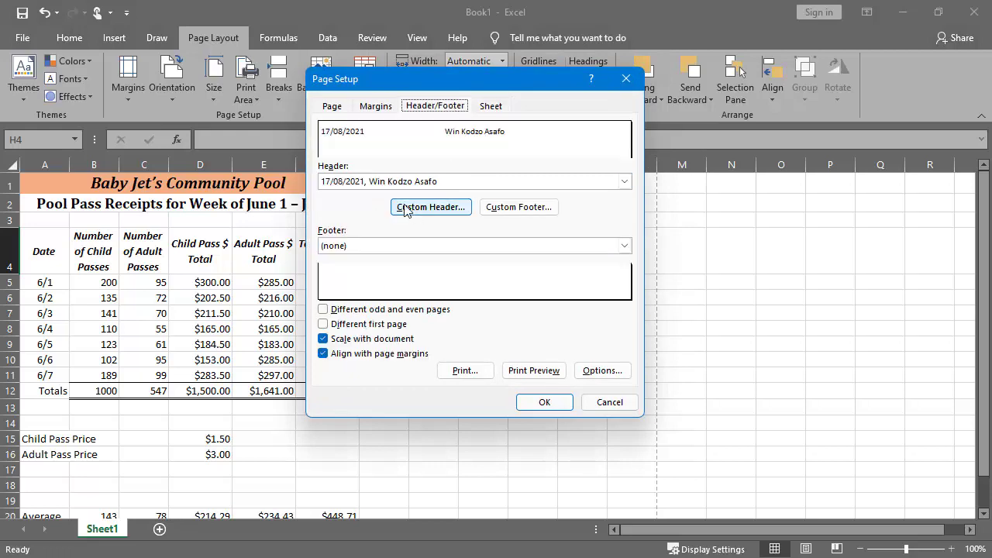
click(545, 402)
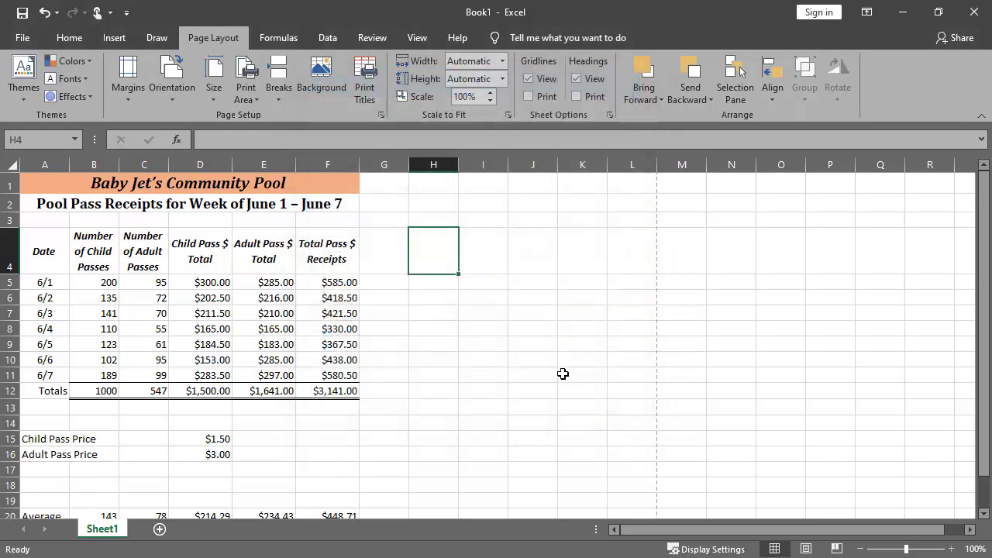
Add two new blank worksheets, Sheet2 and Sheet3, after Sheet1
click(872, 496)
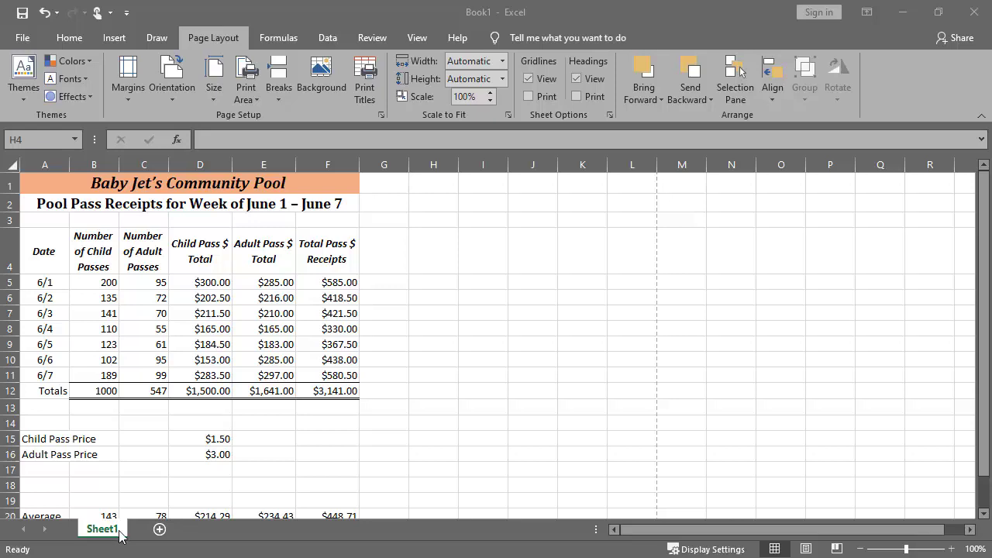
click(160, 531)
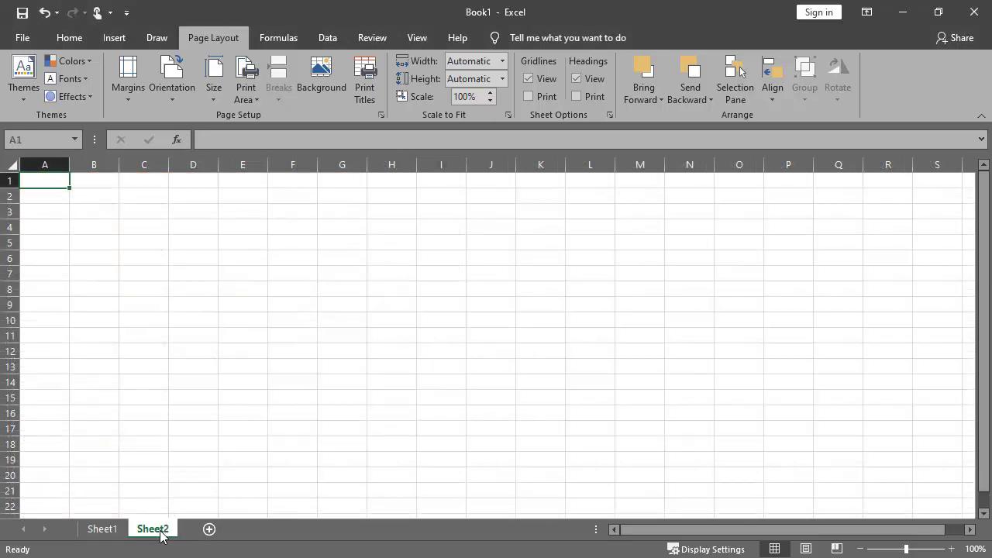
click(210, 529)
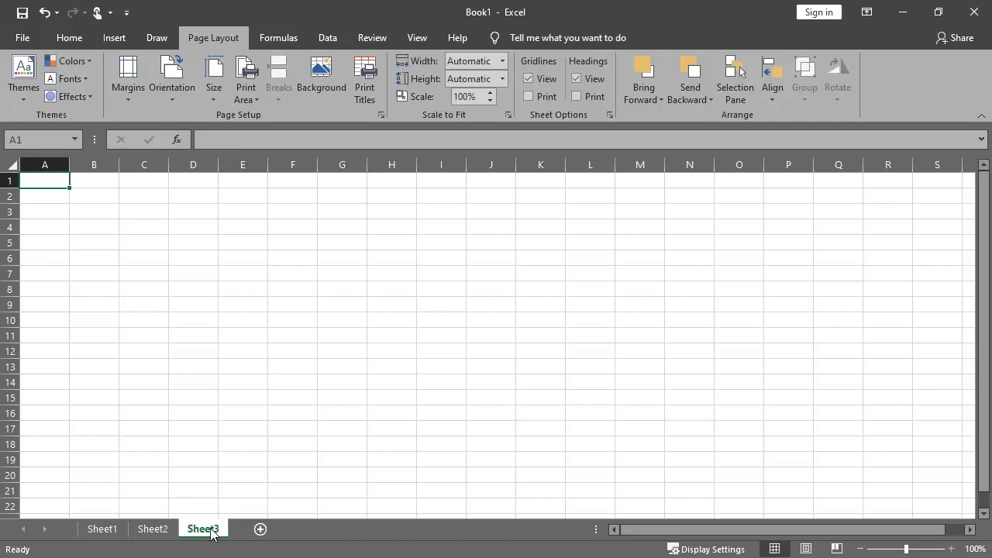
Switch to the assignment PDF in Acrobat Reader and copy the sheet name "Question 1" from instruction 4
key(alt+Tab)
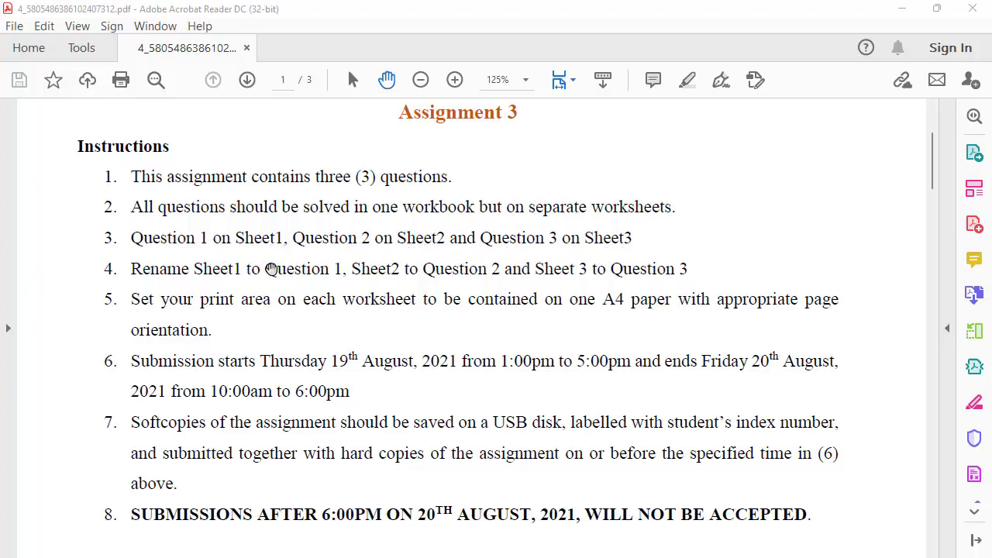
drag(266, 268, 344, 268)
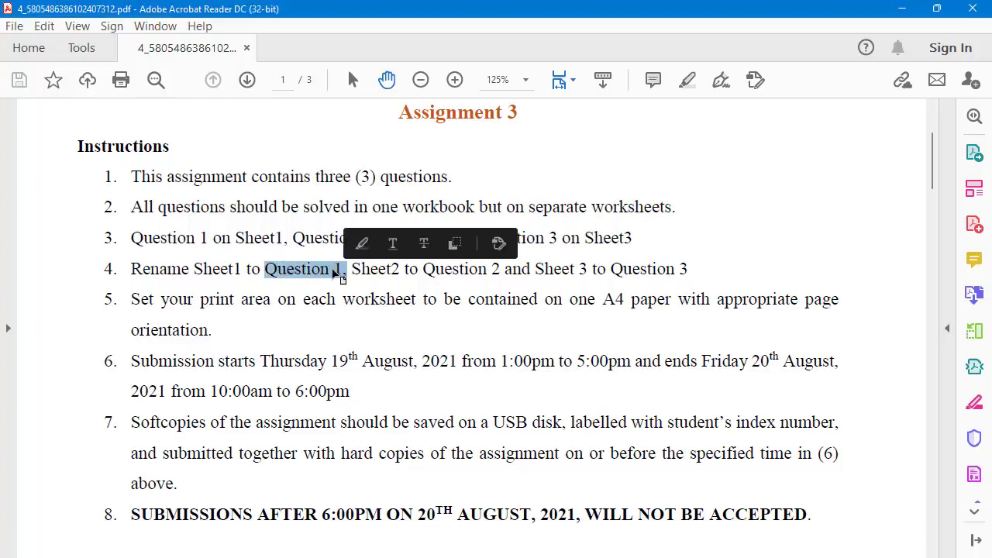
click(329, 270)
drag(266, 269, 347, 271)
right_click(341, 277)
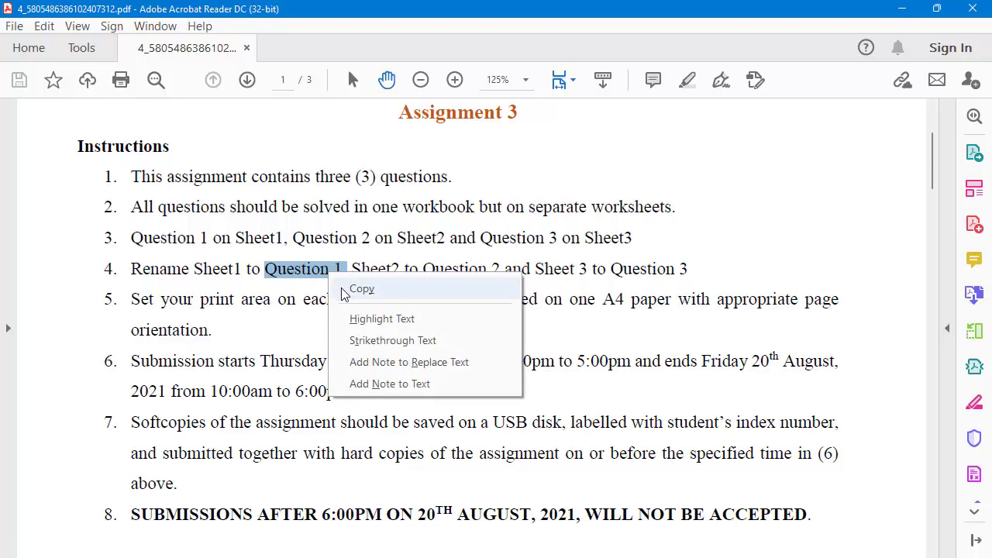
click(345, 290)
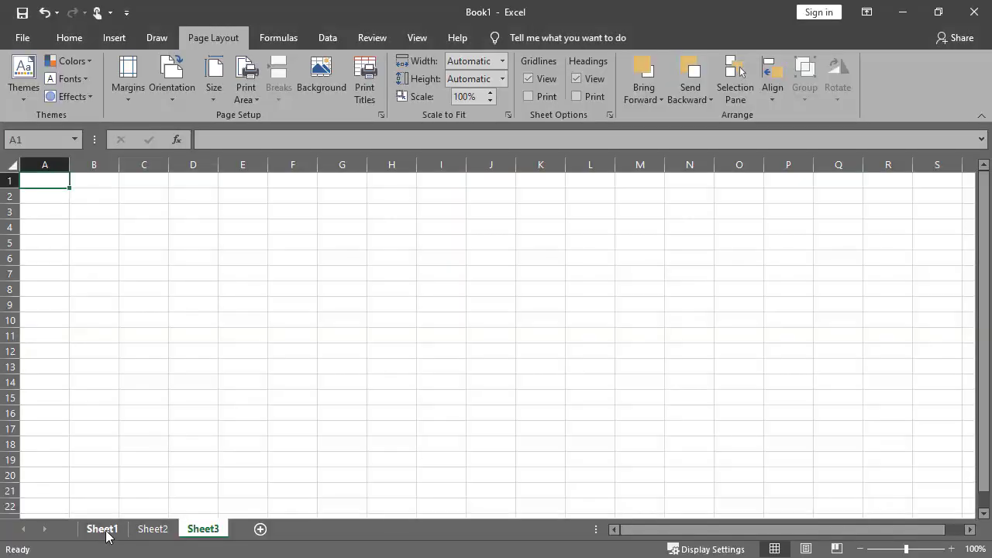
Rename Sheet1 as "Question 1"
click(107, 533)
right_click(107, 534)
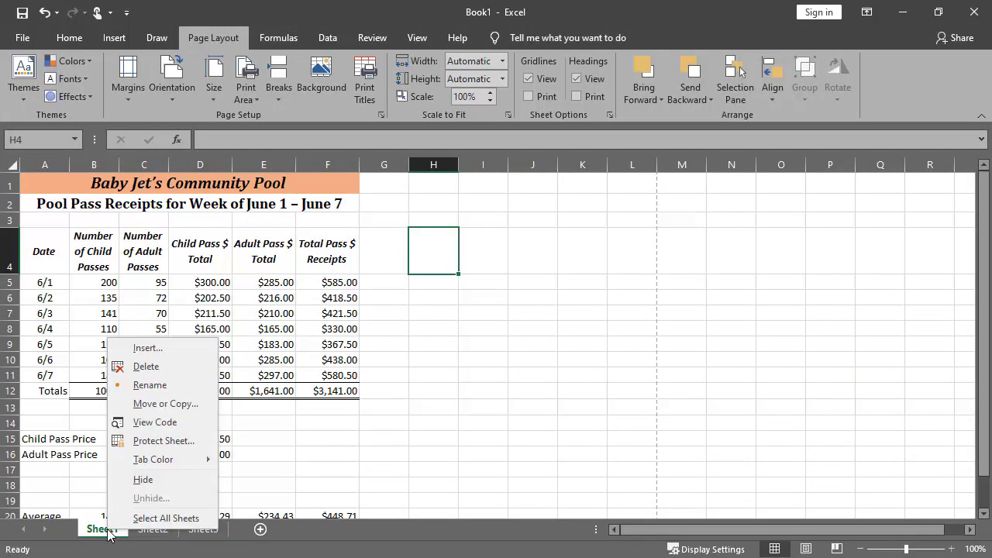
click(155, 386)
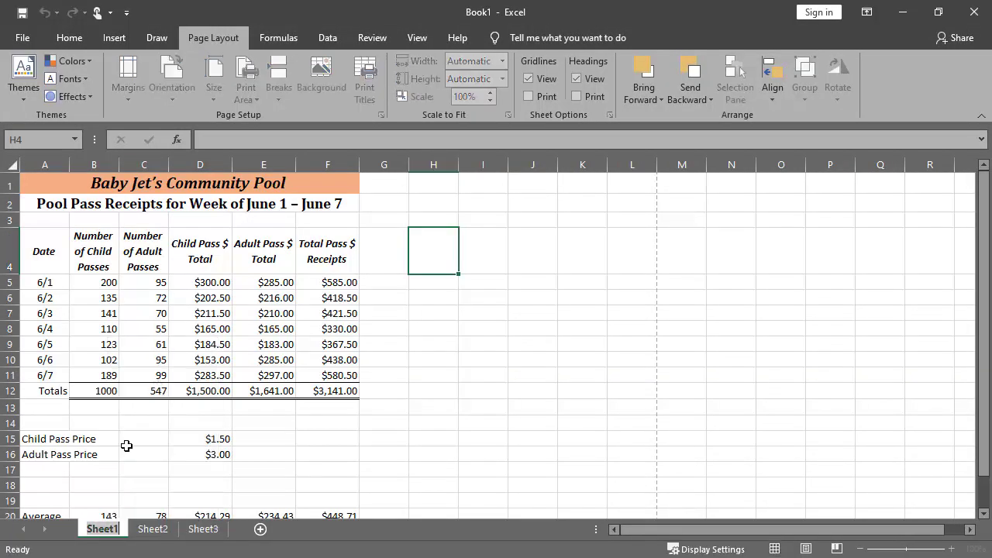
text(Question 1,)
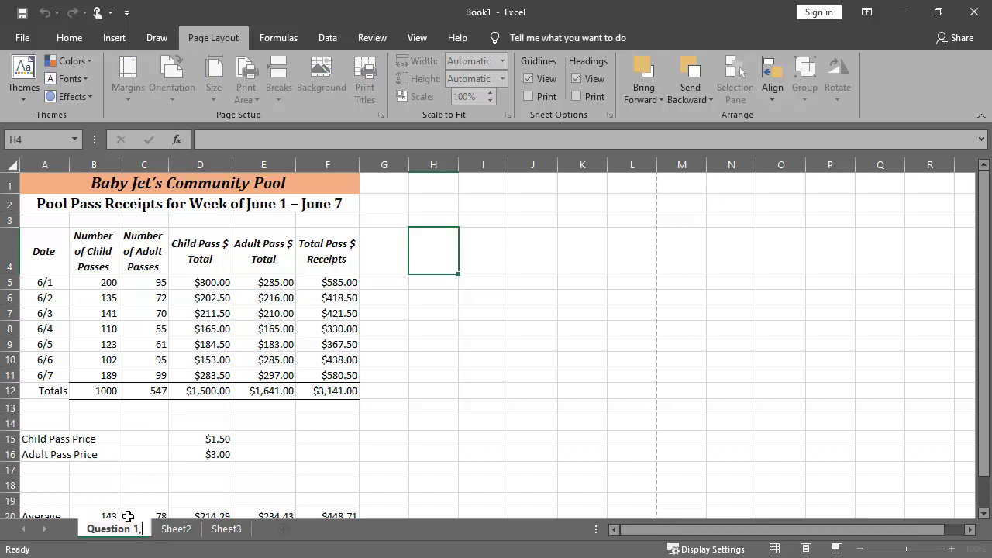
key(BackSpace)
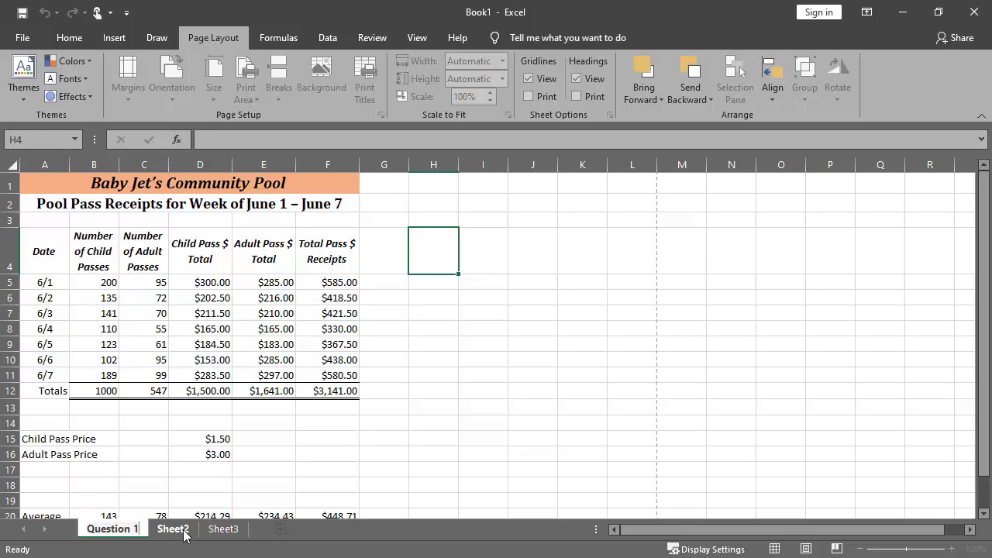
key(Return)
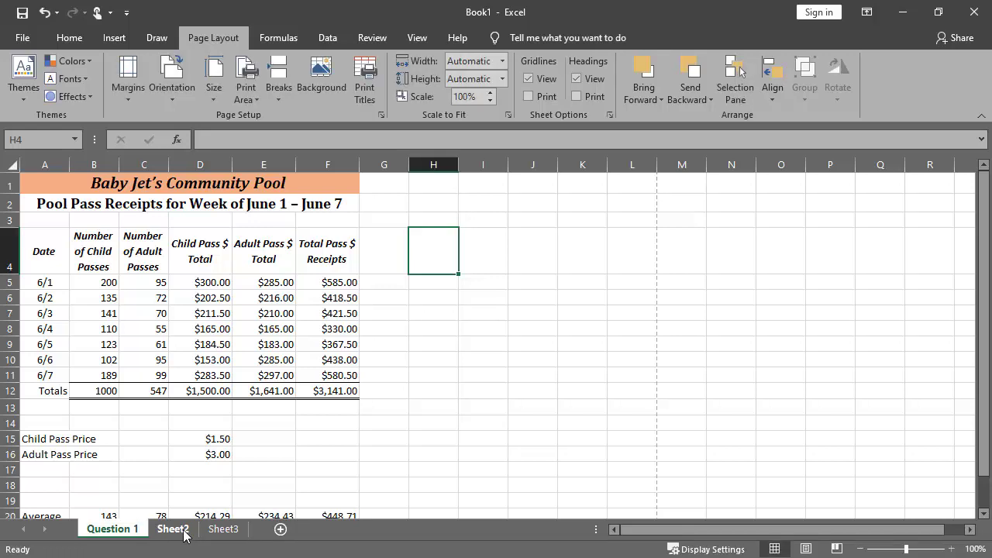
Rename Sheet2 as "Question 2"
click(184, 534)
right_click(184, 534)
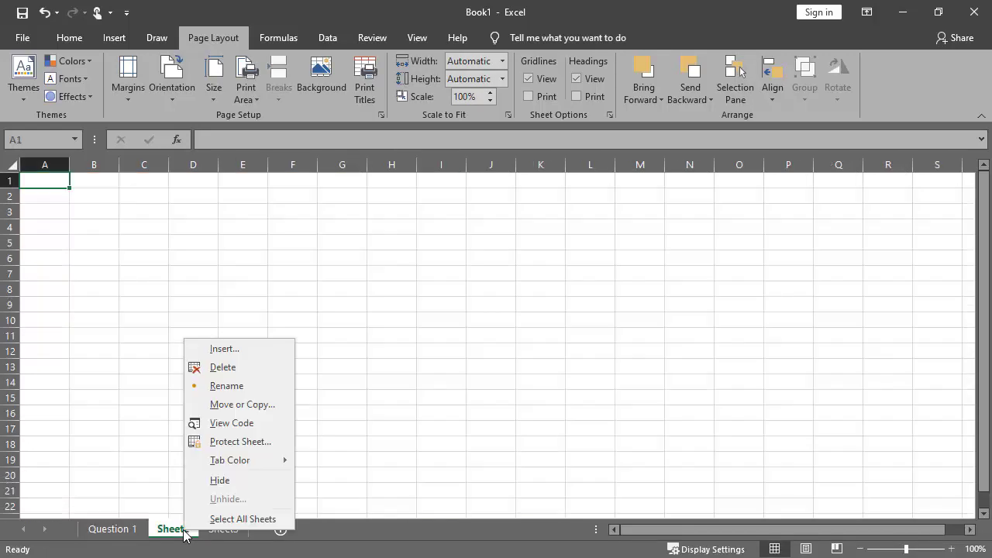
click(221, 386)
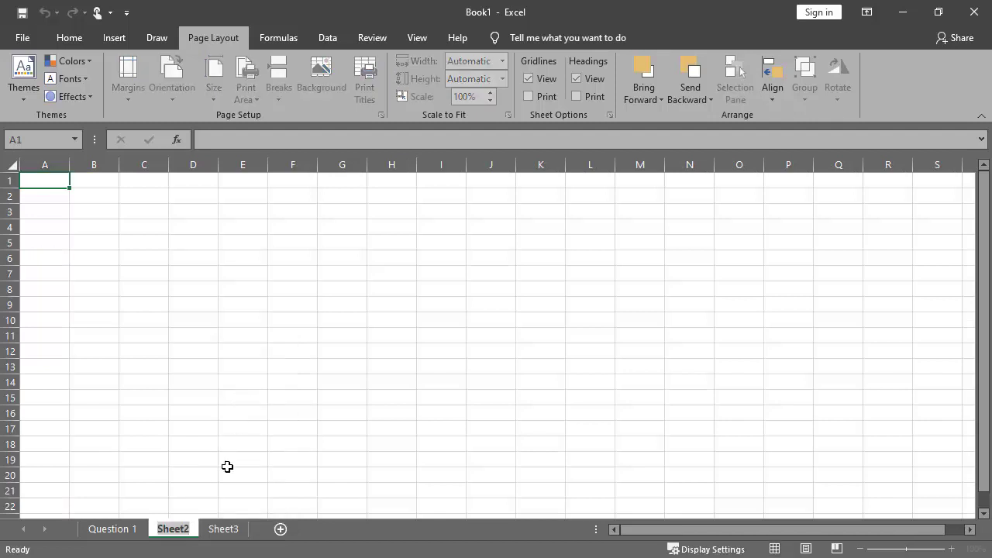
text(Question 1.)
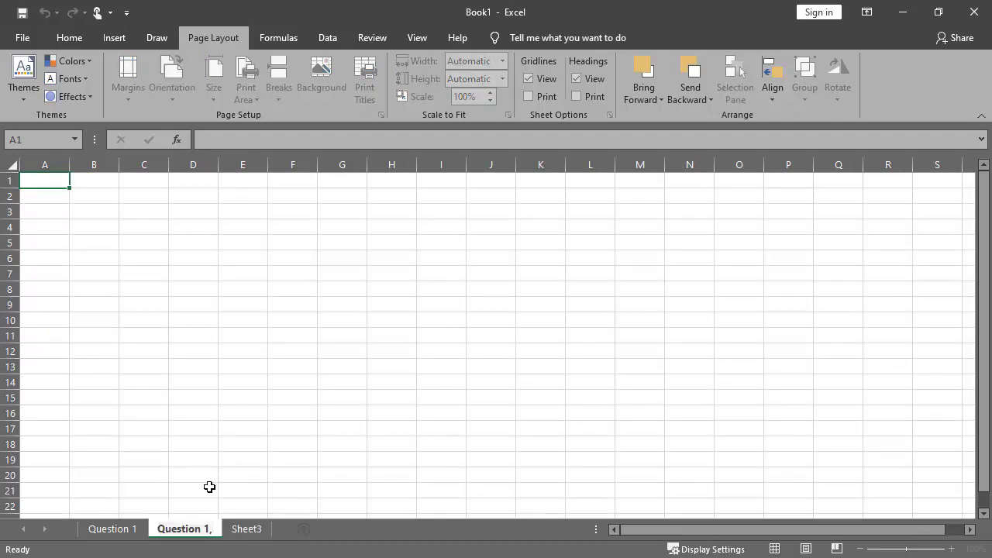
key(BackSpace)
key(BackSpace)
text(2)
click(299, 439)
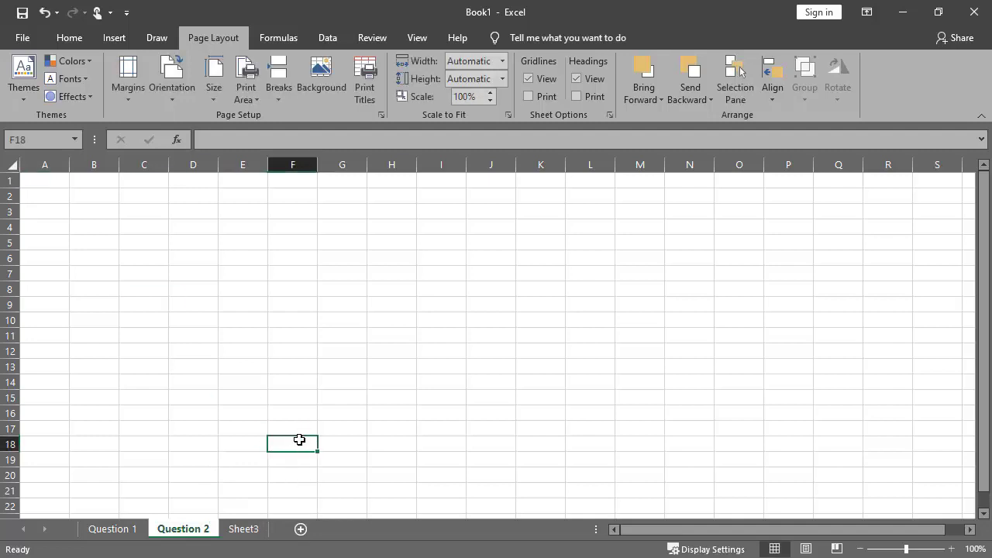
Rename Sheet3 as "Question 3"
click(251, 531)
right_click(253, 531)
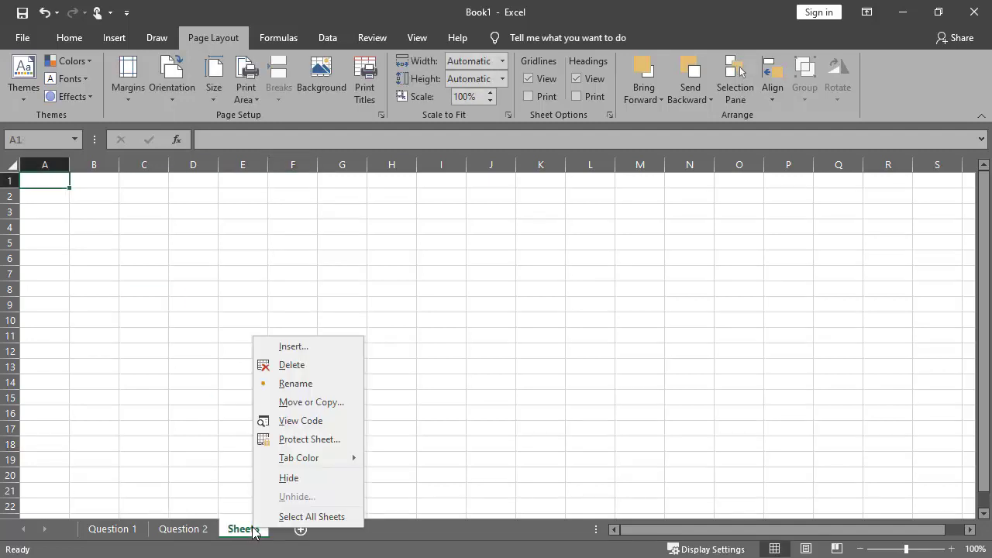
mouse_move(281, 458)
double_click(268, 530)
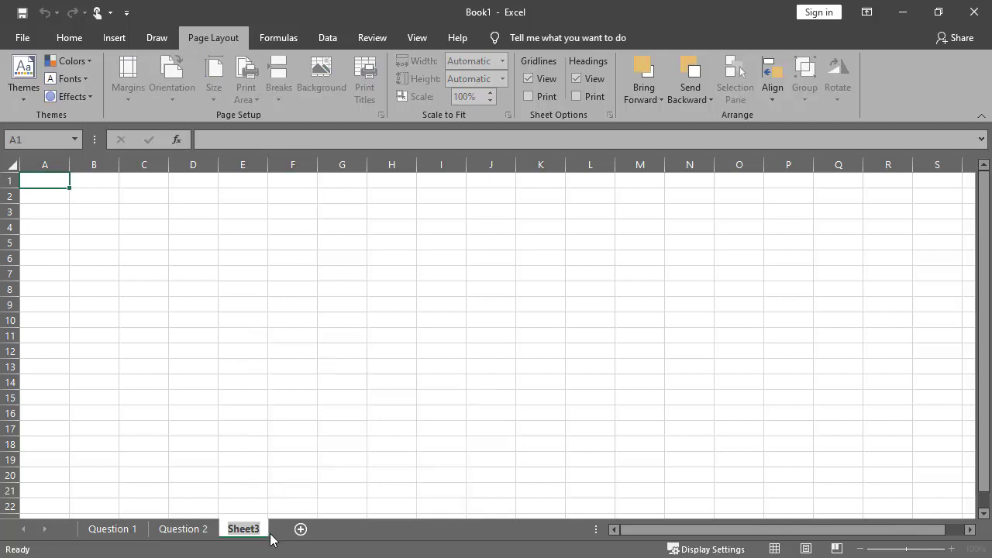
text(Question 3)
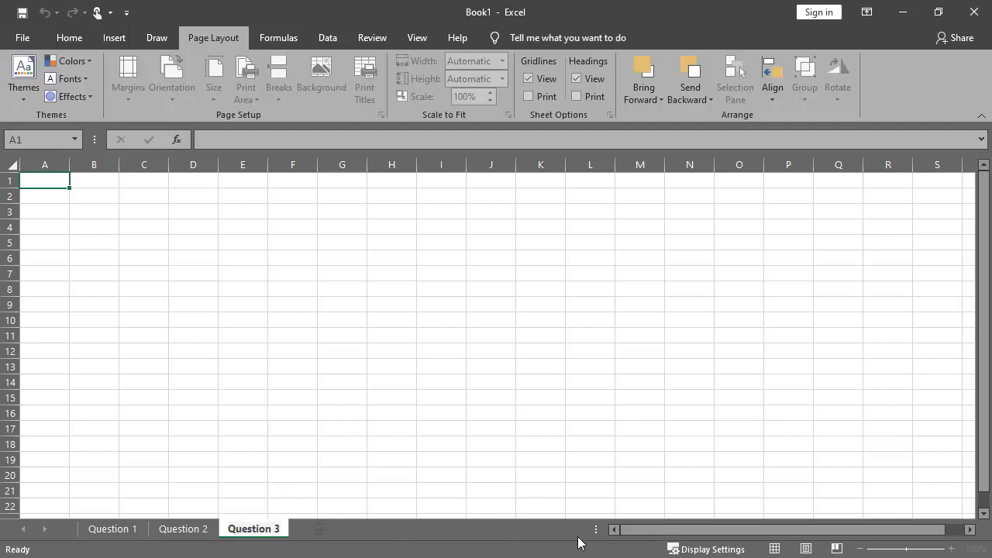
key(Return)
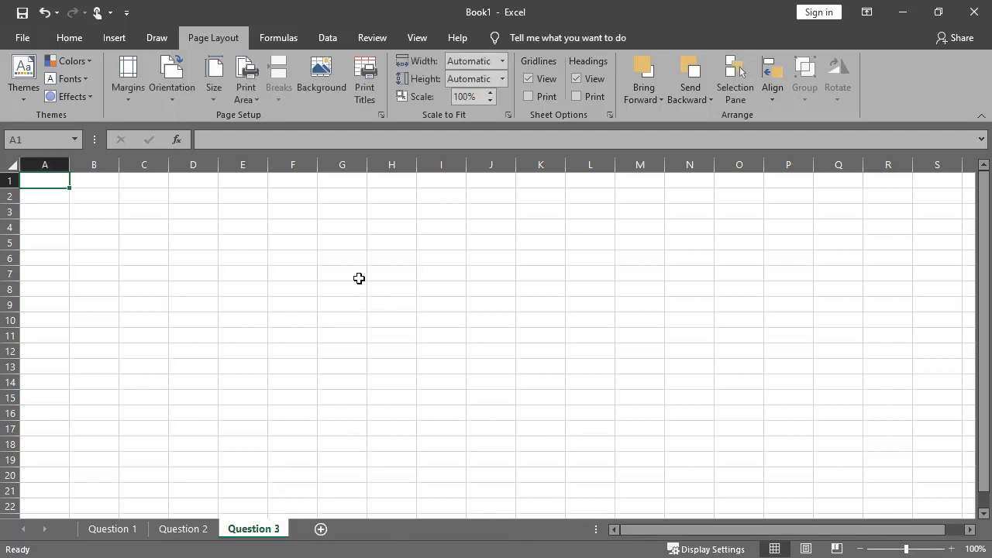
Return to the pool pass worksheet, switch to the assignment PDF in Acrobat Reader and copy "Pool Receipts" from instruction x
click(118, 532)
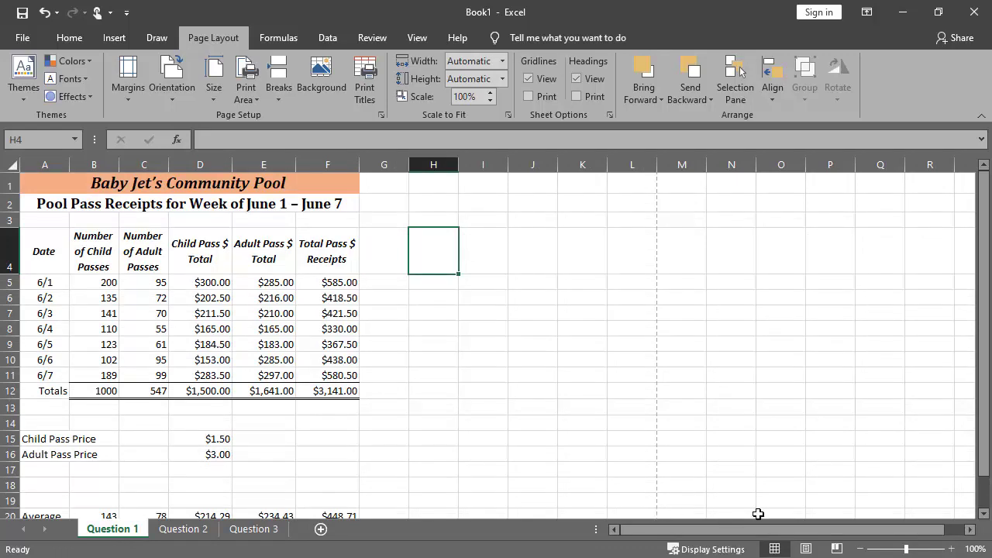
key(alt+Tab)
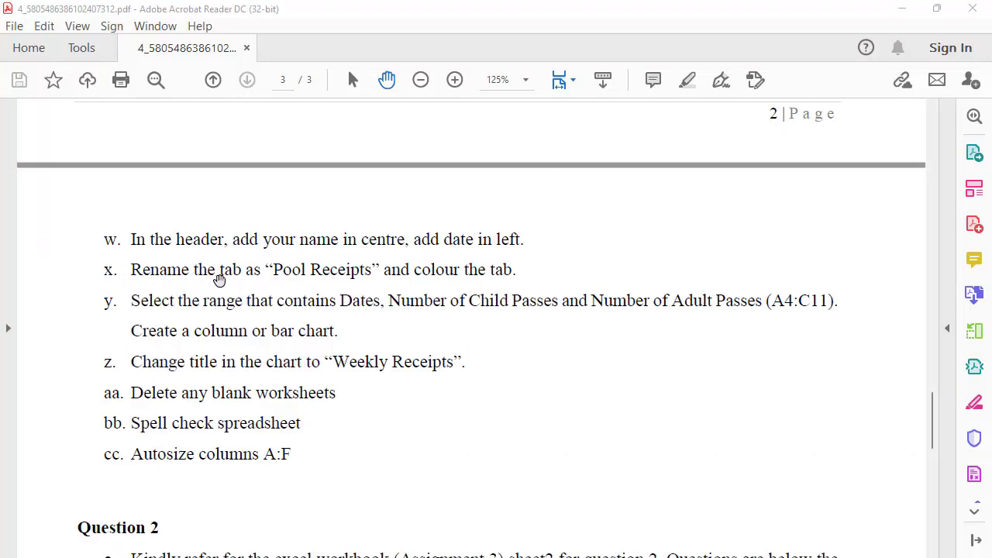
click(279, 269)
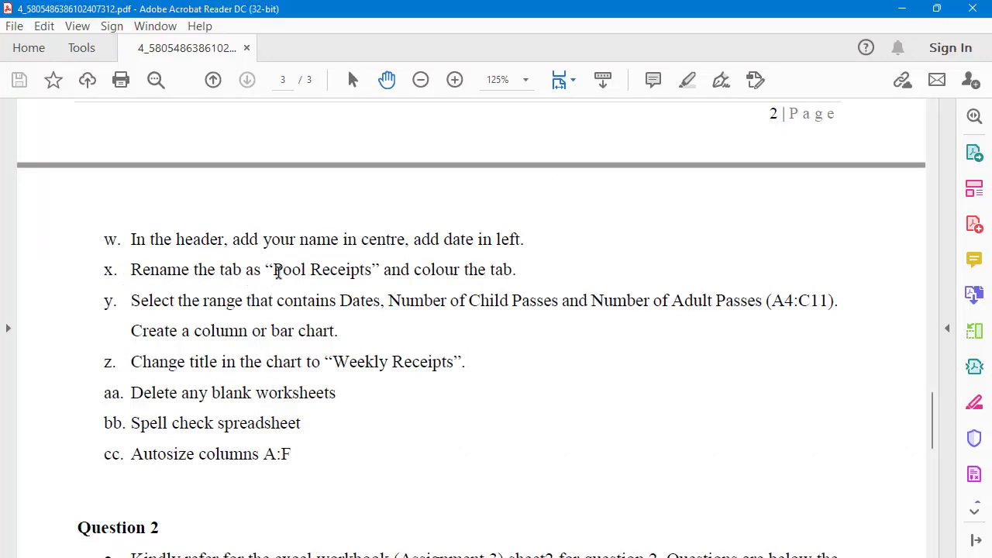
drag(276, 270, 334, 270)
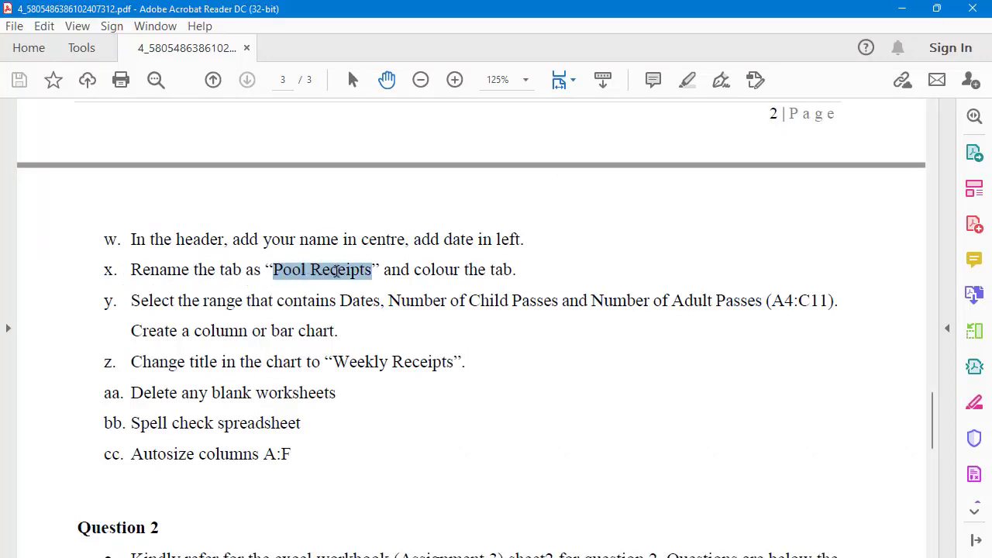
right_click(337, 270)
click(366, 288)
Switch back to Excel and rename the first worksheet as "Pool Receipts"
click(875, 497)
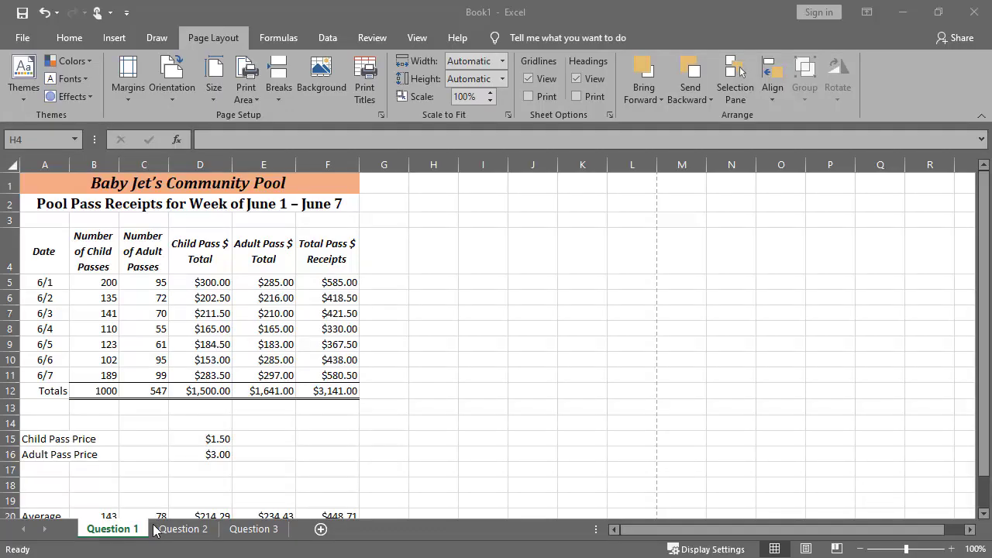
right_click(113, 536)
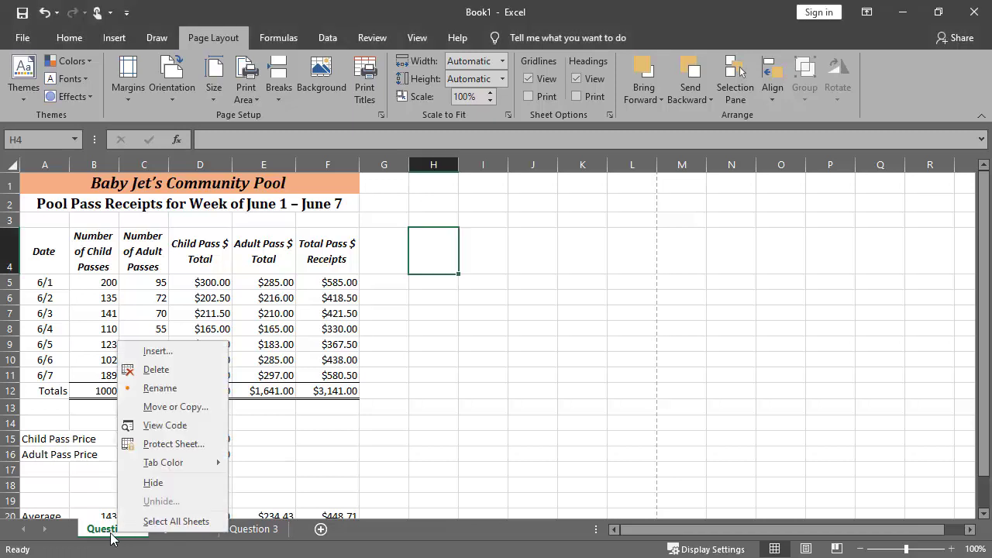
click(164, 388)
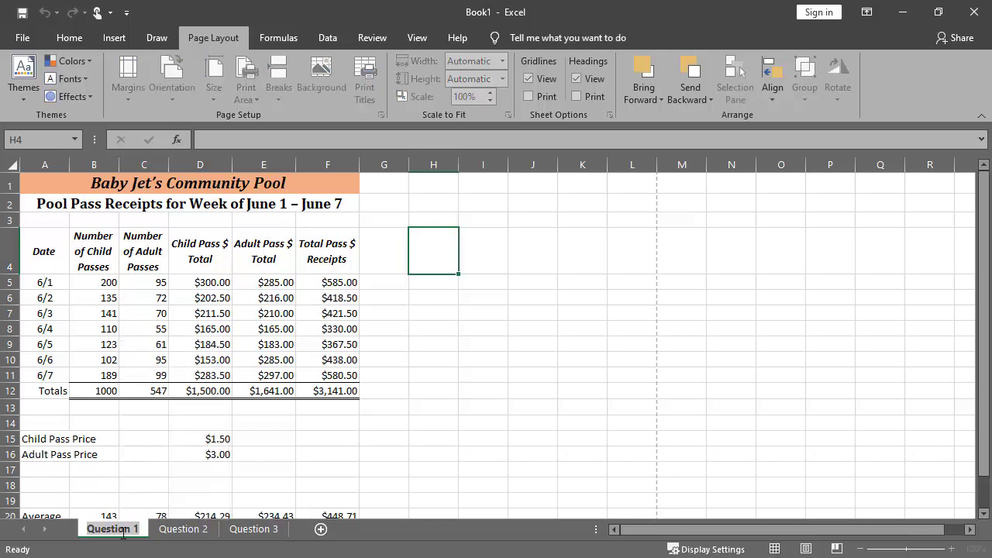
text(Pool Receipts)
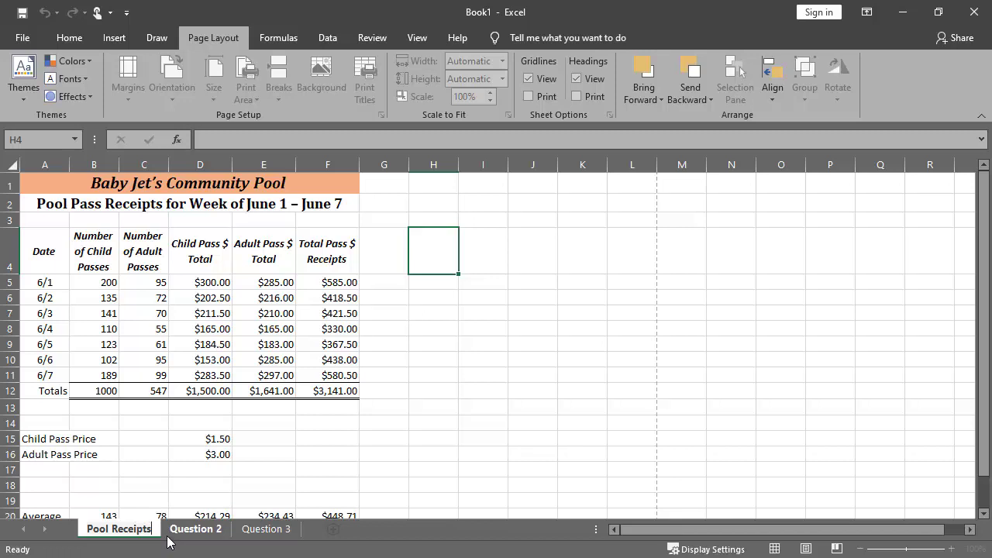
key(Return)
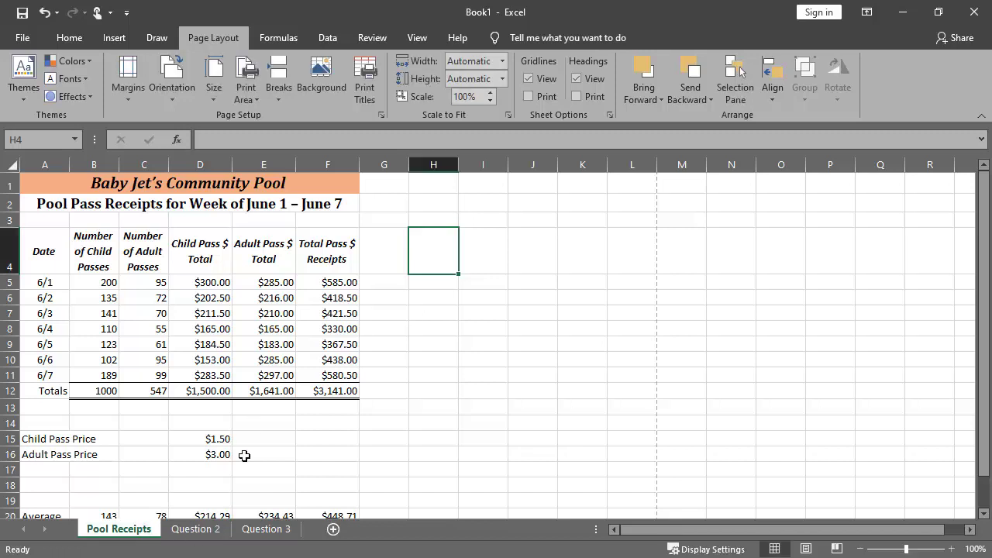
Colour the Pool Receipts sheet tab with the orange theme colour
right_click(143, 533)
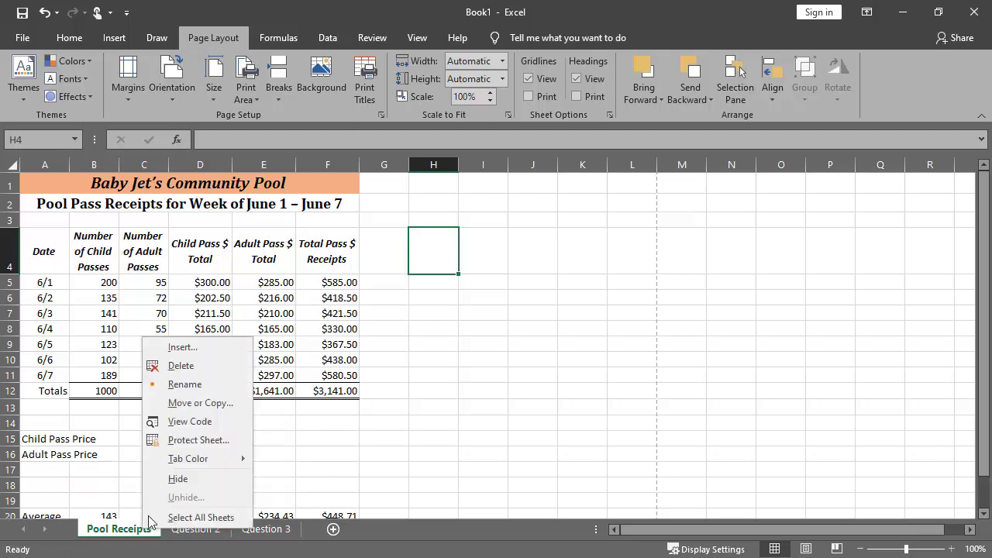
mouse_move(237, 460)
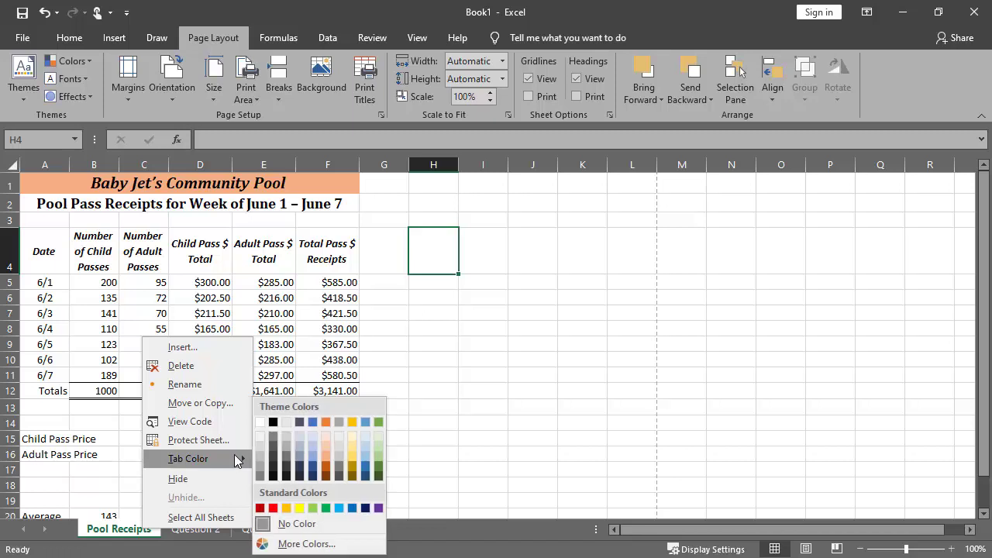
click(327, 422)
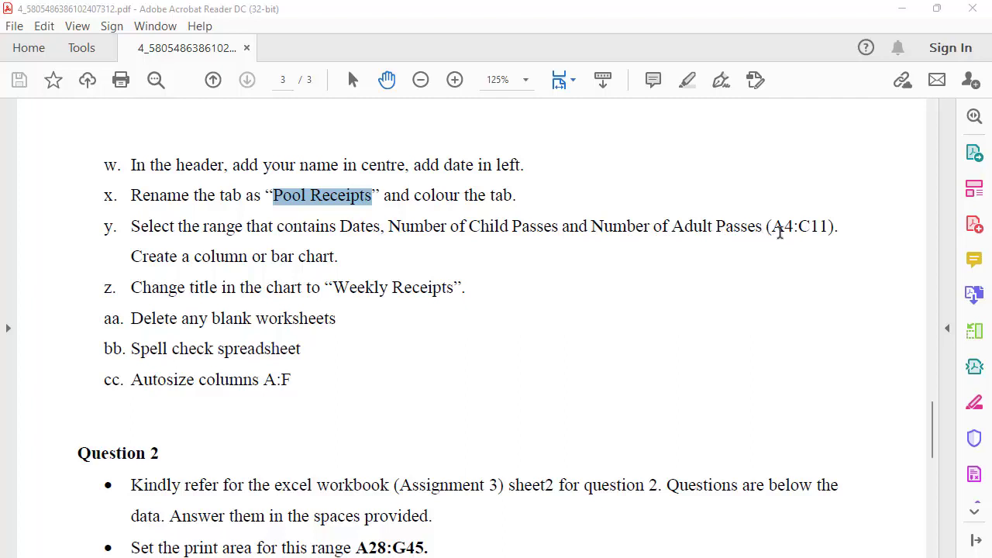
In the assignment PDF in Acrobat Reader, copy the chart range A4:C11 from instruction y
drag(771, 227, 824, 231)
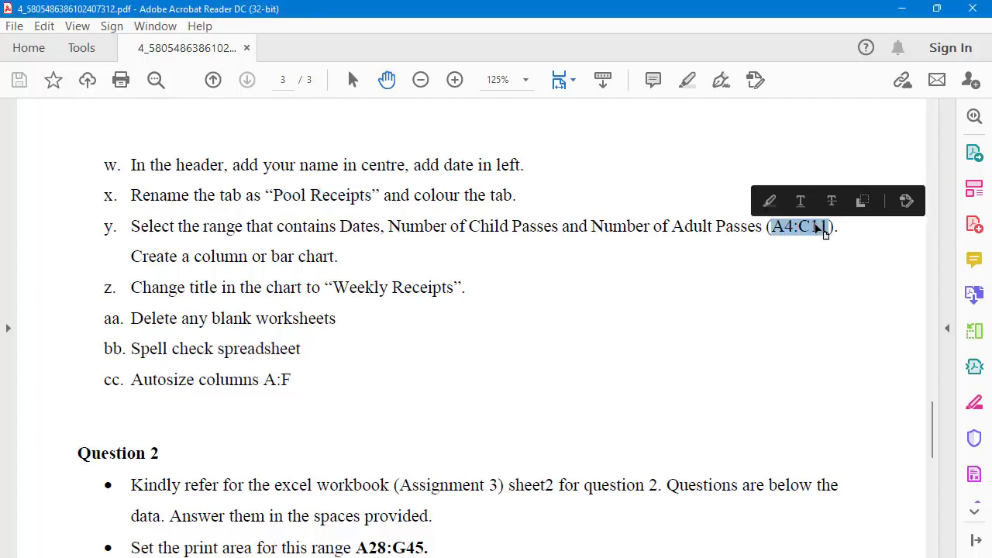
right_click(824, 231)
click(816, 243)
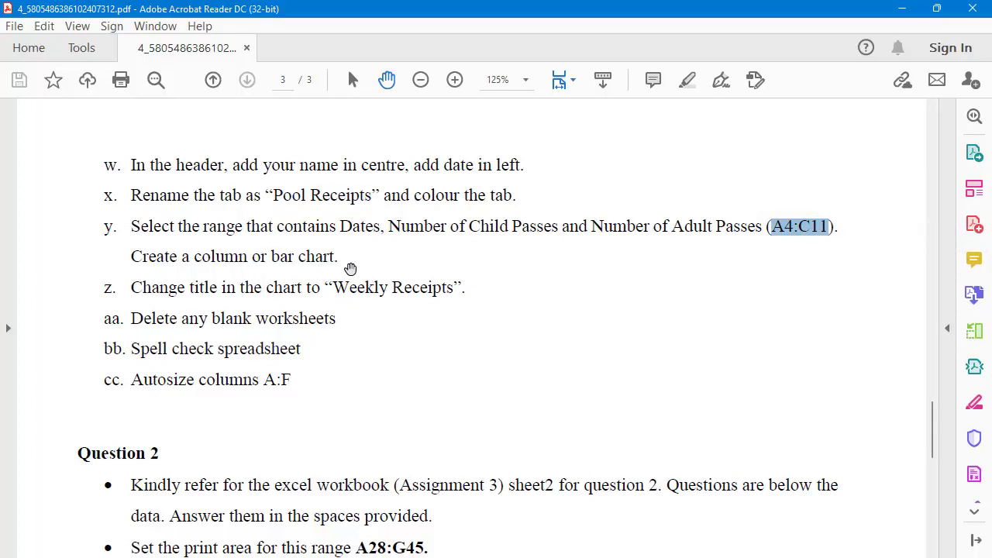
Switch back to Excel and select the range A4:C11 on the Pool Receipts sheet
key(alt+Tab)
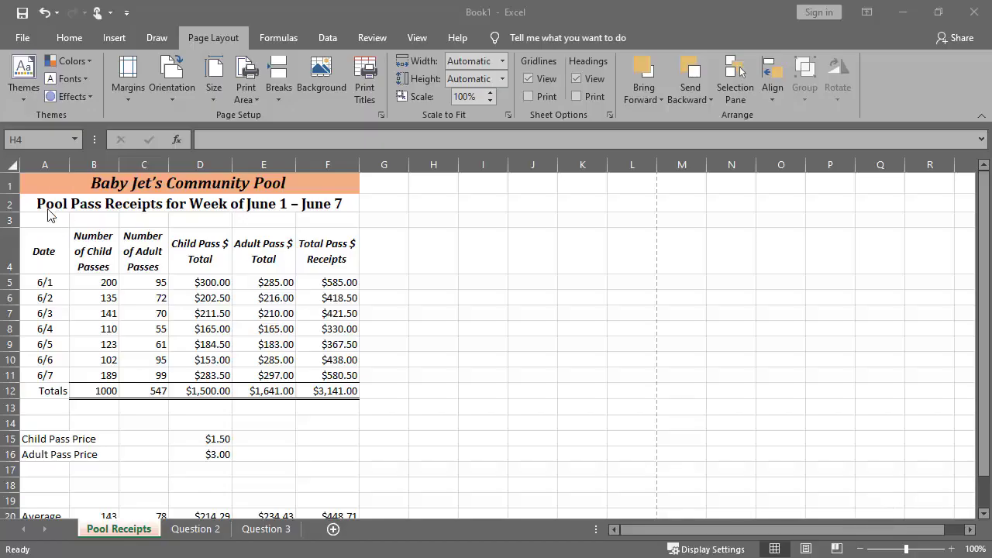
click(52, 142)
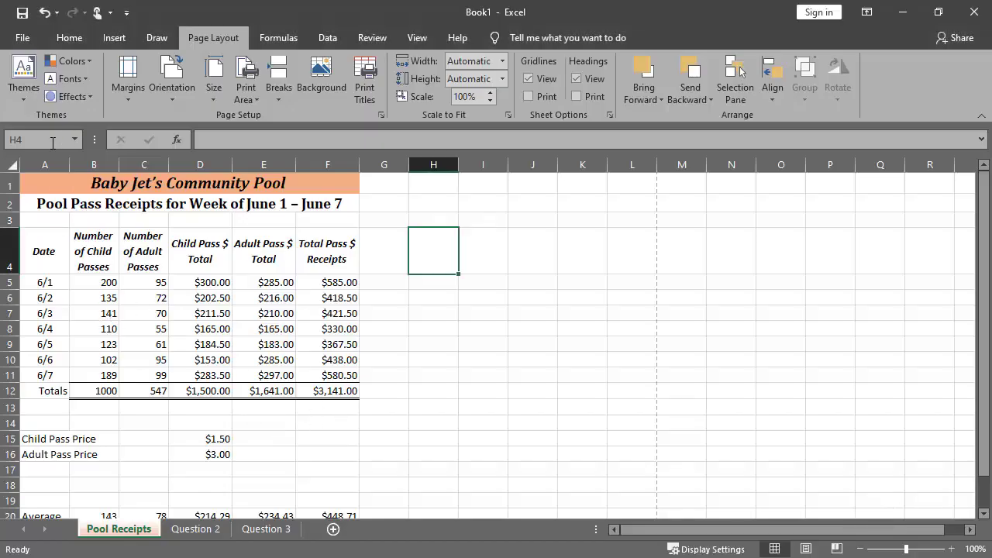
click(51, 141)
text(A4:C11)
key(Return)
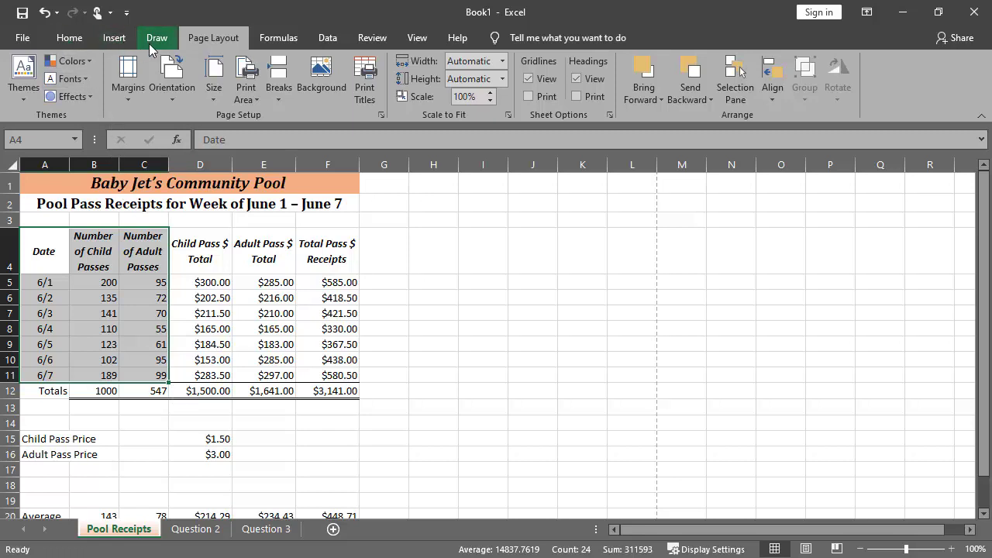
Insert a 3-D 100% stacked column chart of the selected dates and child and adult pass numbers
click(115, 38)
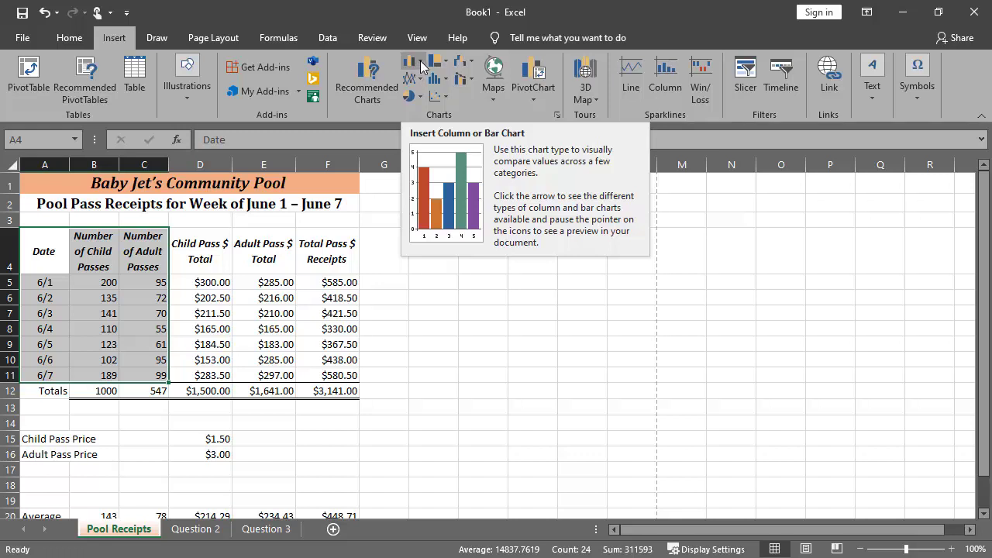
click(421, 67)
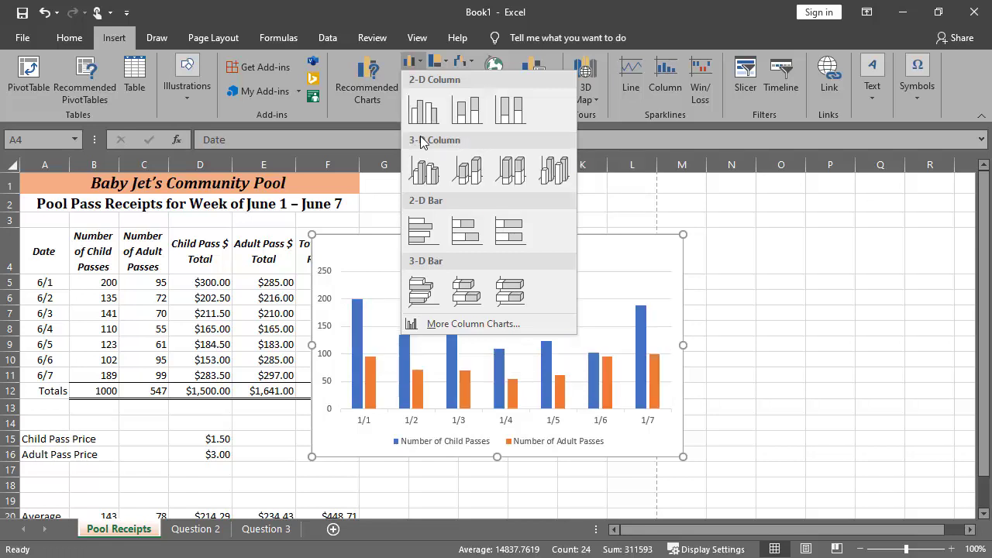
click(518, 177)
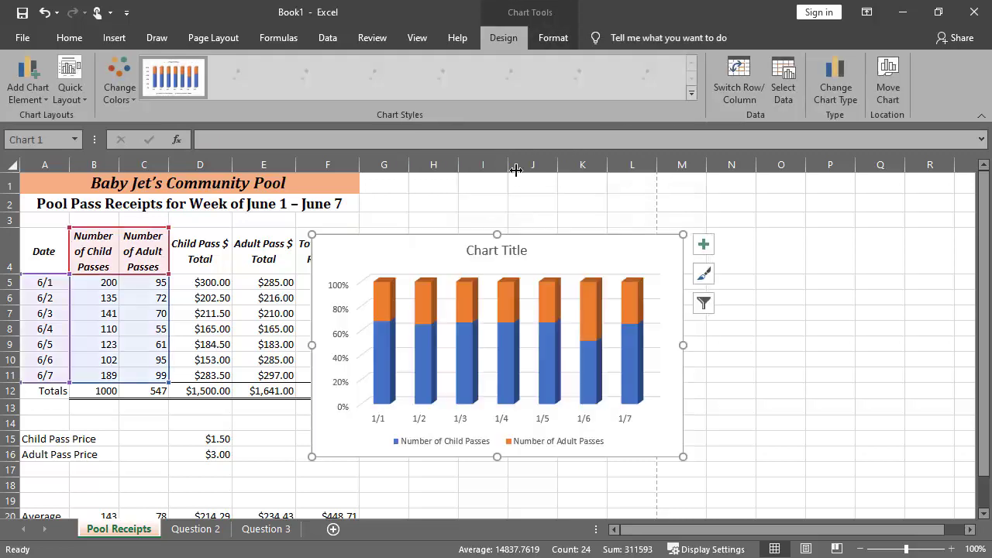
scroll(550, 205, down, 1)
scroll(552, 206, down, 1)
scroll(534, 225, up, 2)
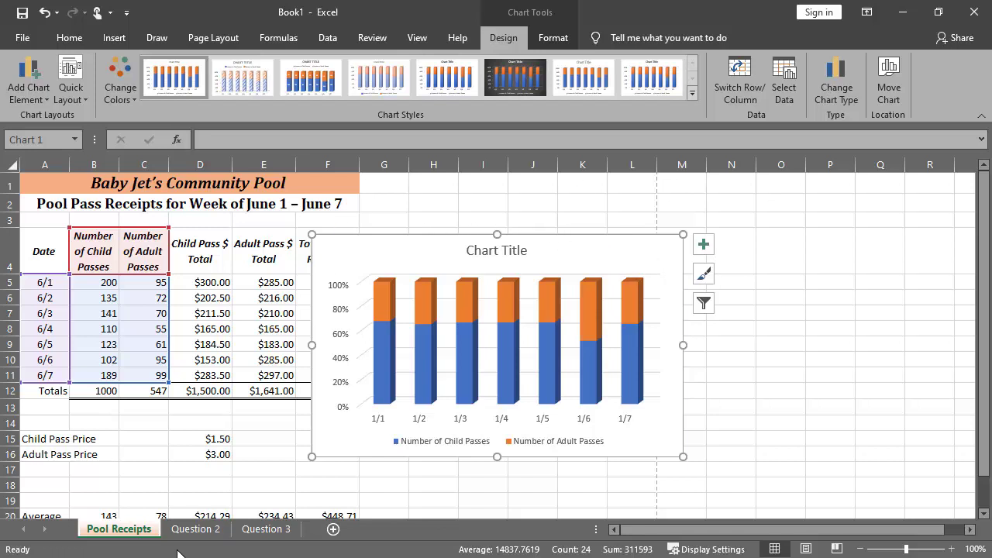
click(116, 534)
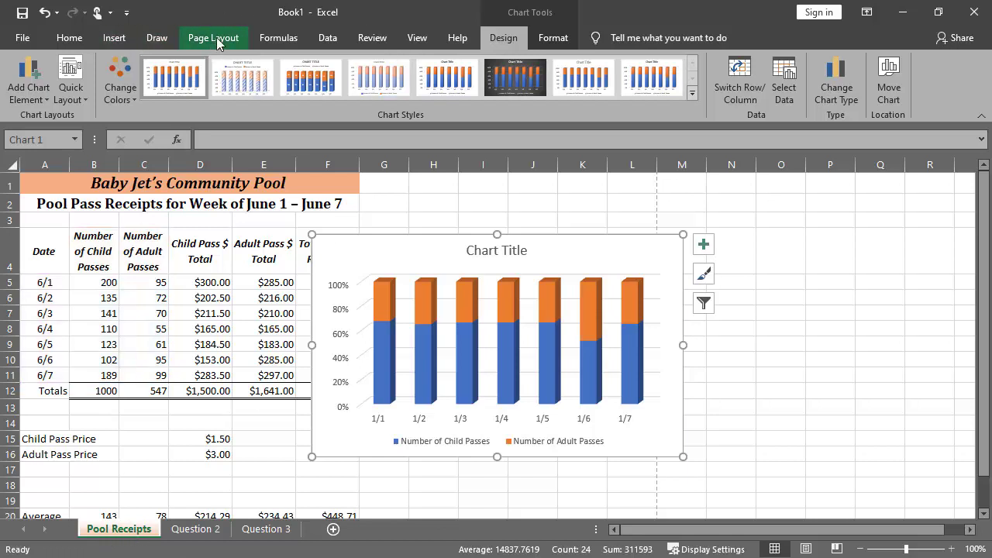
Set the paper size of the Pool Receipts sheet to A4
click(216, 37)
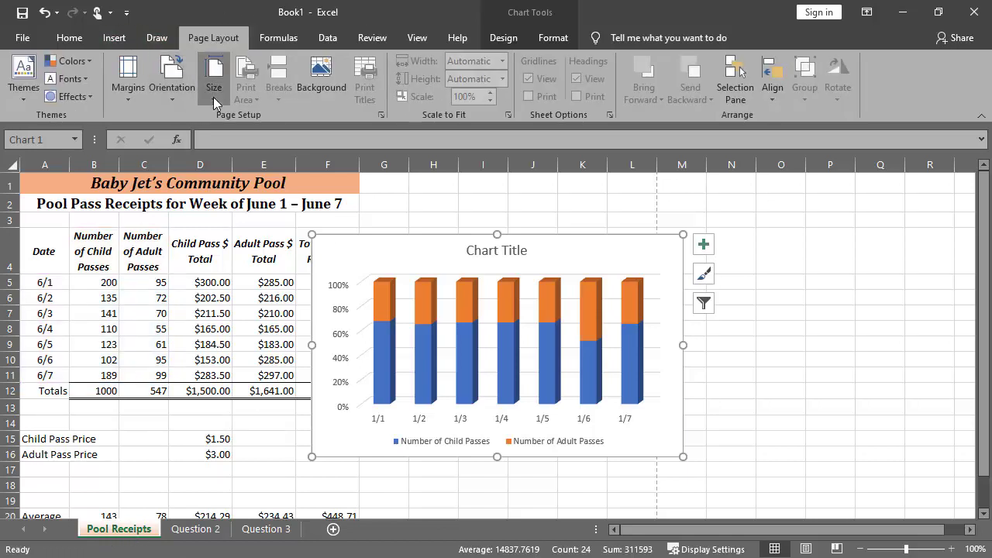
click(213, 97)
click(233, 120)
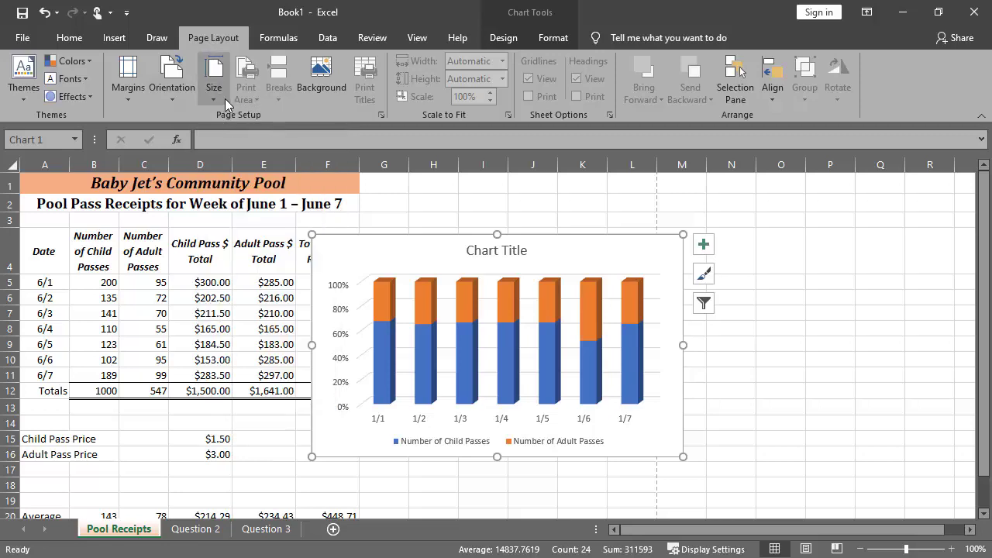
click(226, 99)
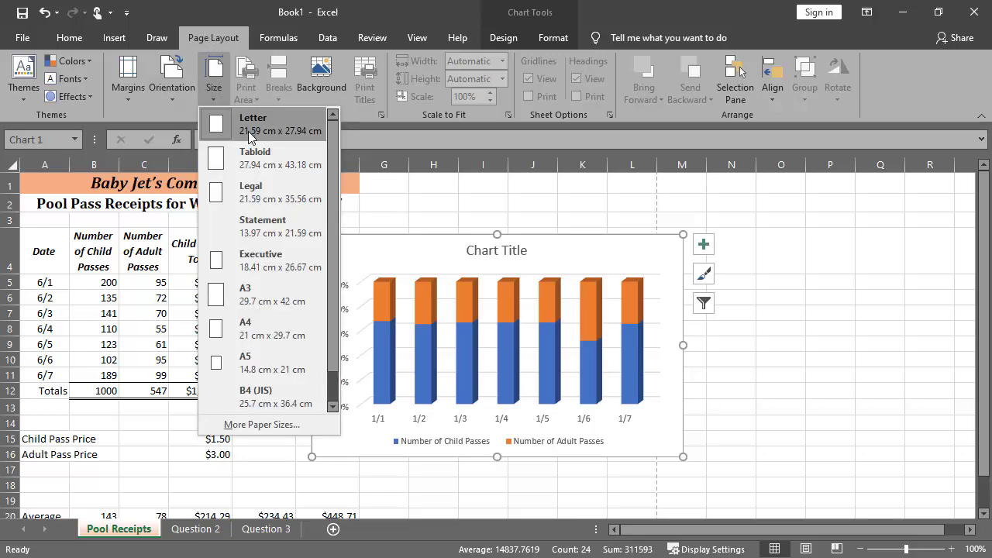
click(285, 330)
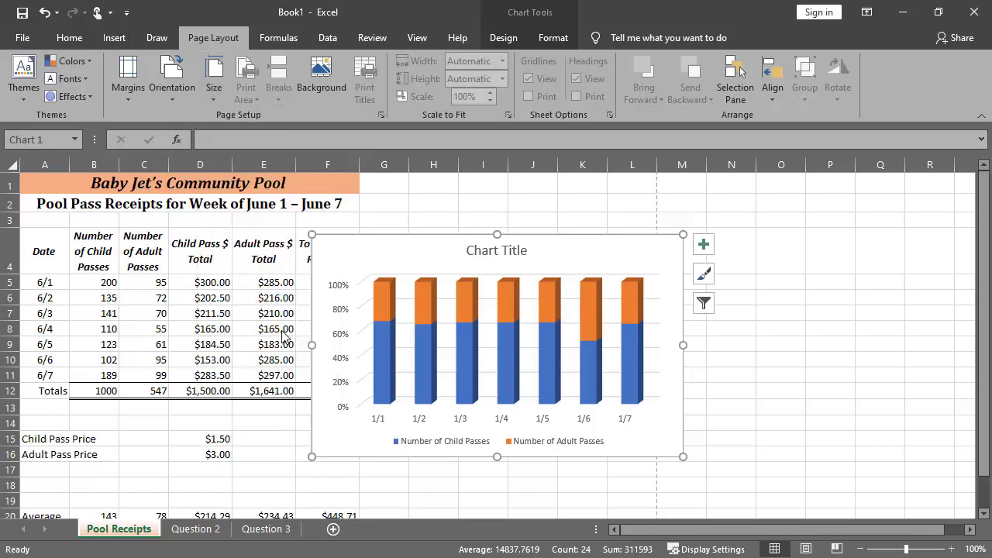
Set the paper size of the Question 2 and Question 3 sheets to A4
click(203, 528)
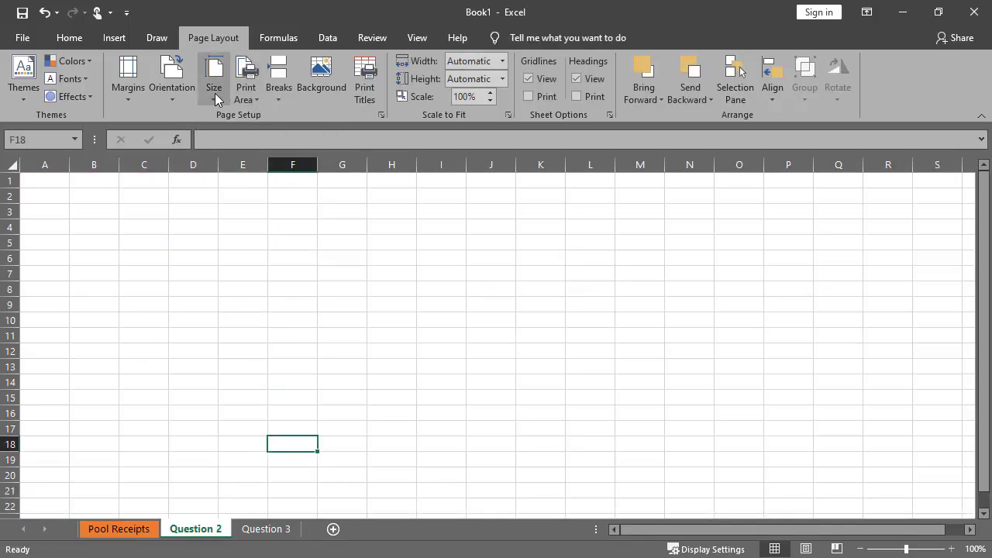
click(215, 96)
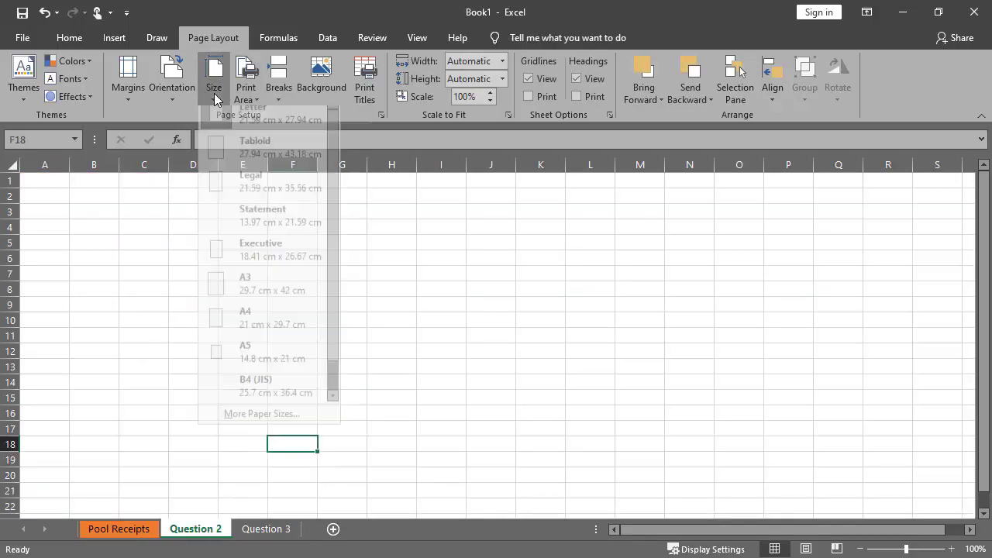
click(268, 326)
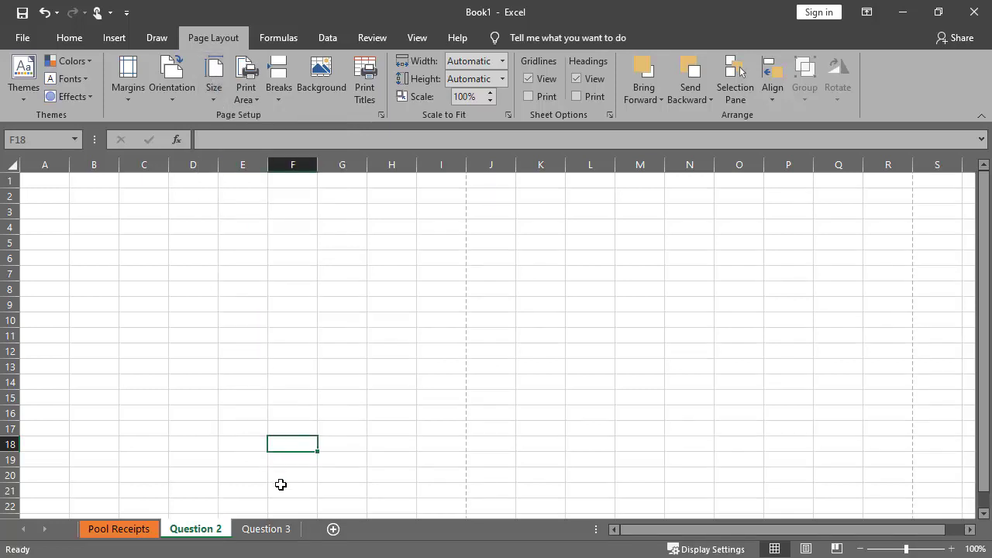
click(279, 535)
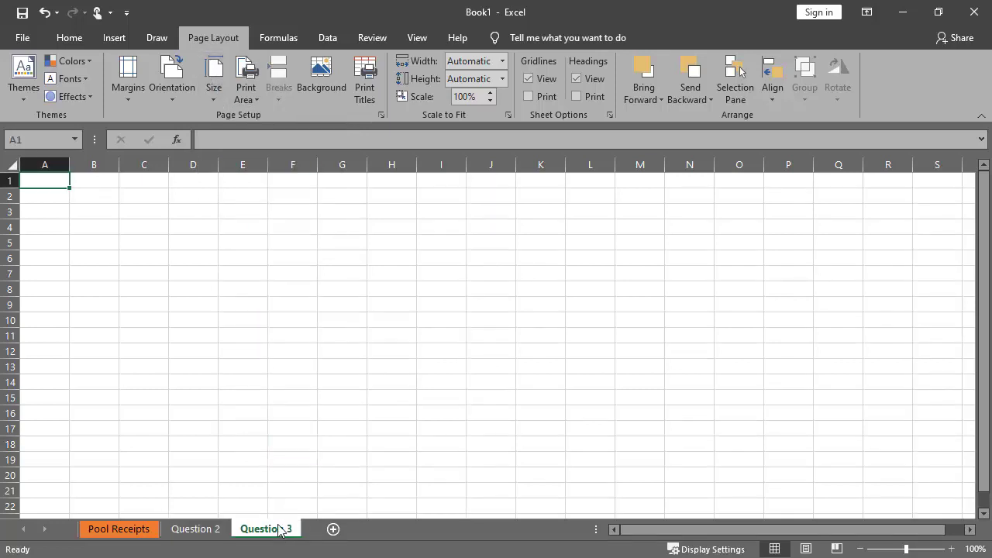
click(218, 94)
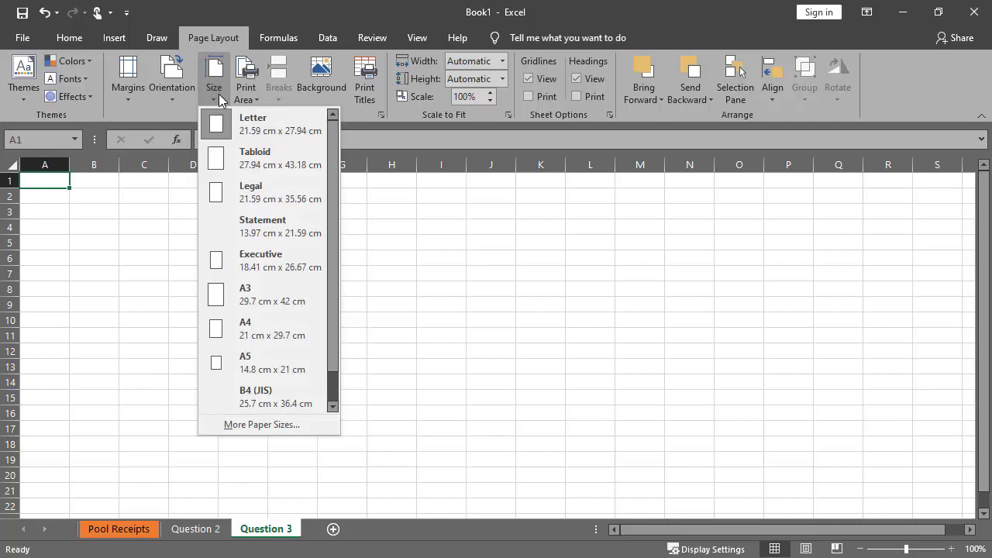
click(258, 331)
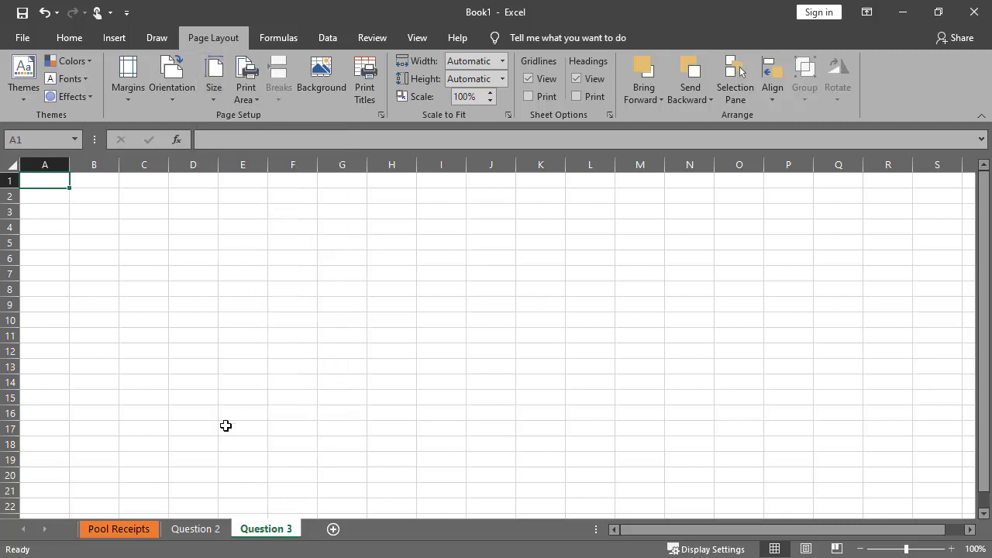
On the Pool Receipts sheet, move the chart beside the table from cell G2 and shrink it to end around L11
click(134, 536)
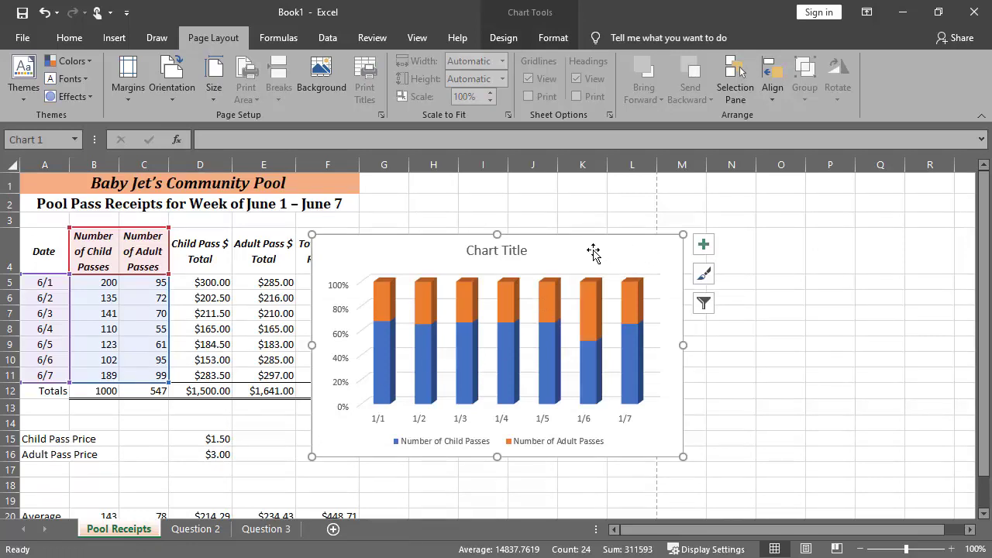
drag(612, 246, 662, 205)
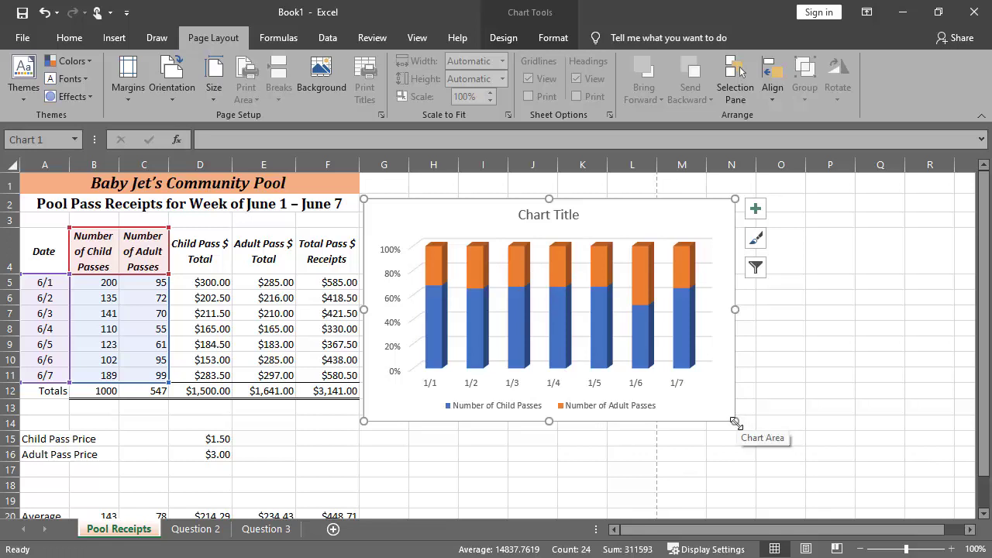
drag(735, 422, 637, 383)
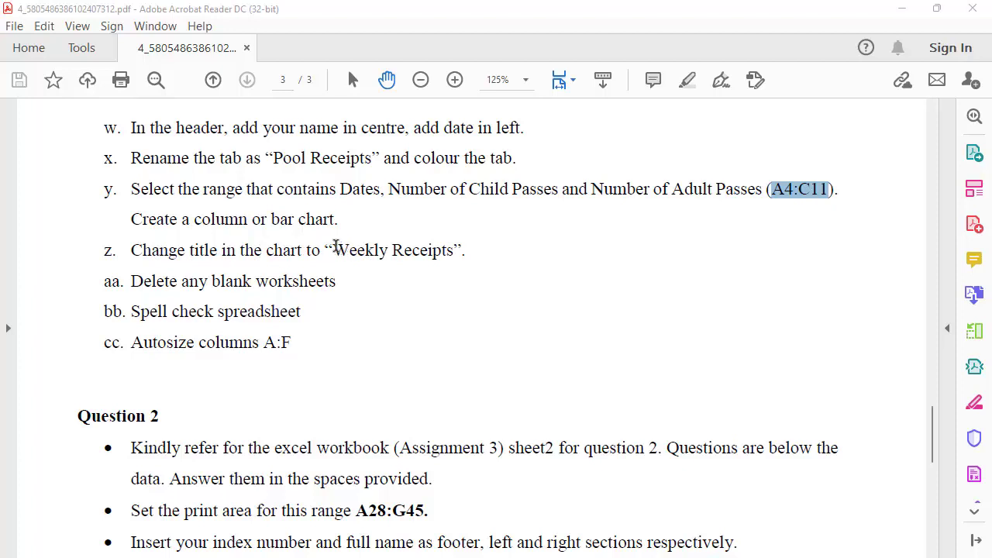
In the assignment PDF in Acrobat Reader, copy the chart title text Weekly Receipts from instruction z
drag(332, 251, 453, 251)
right_click(438, 259)
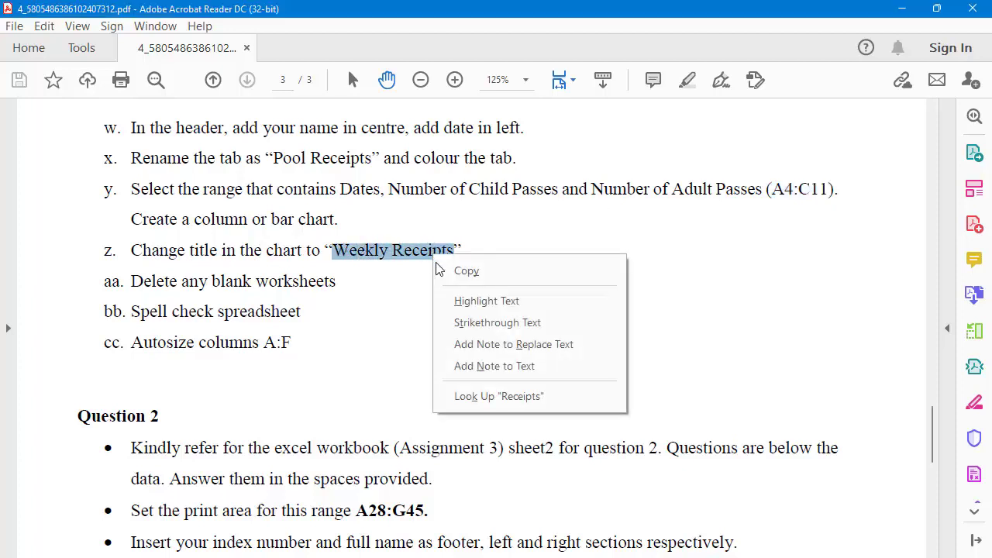
click(445, 266)
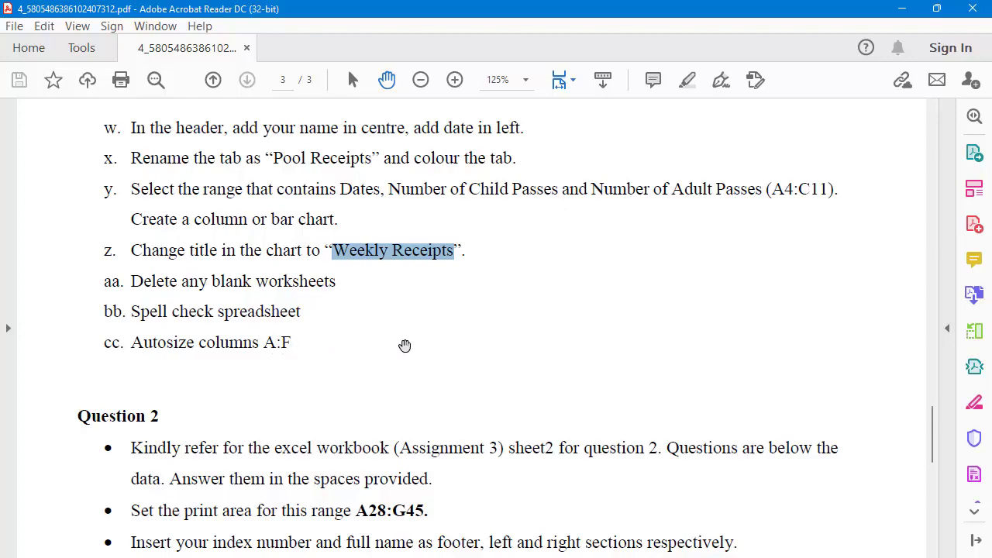
Switch back to Excel and replace the chart's placeholder title with Weekly Receipts on a single line
key(alt+Tab)
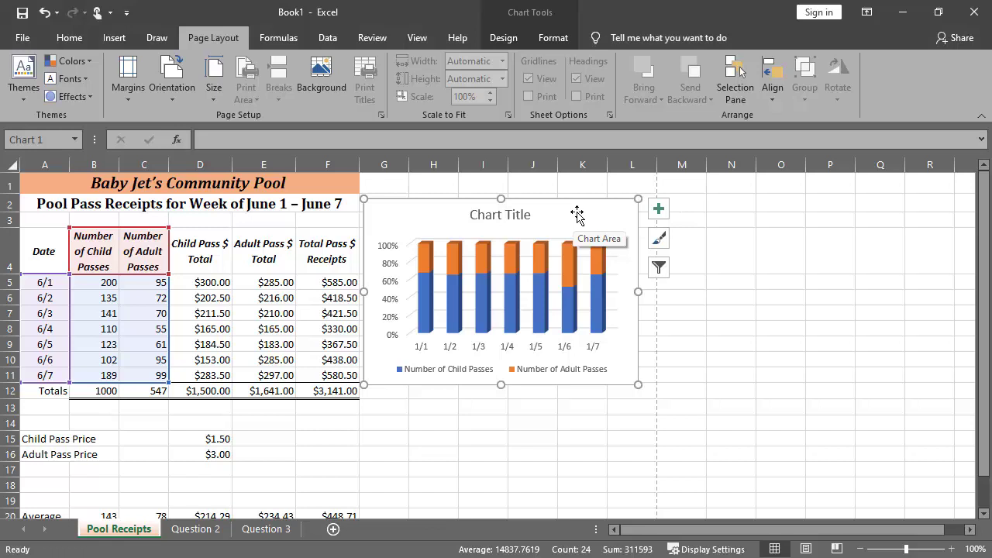
click(486, 219)
triple_click(493, 216)
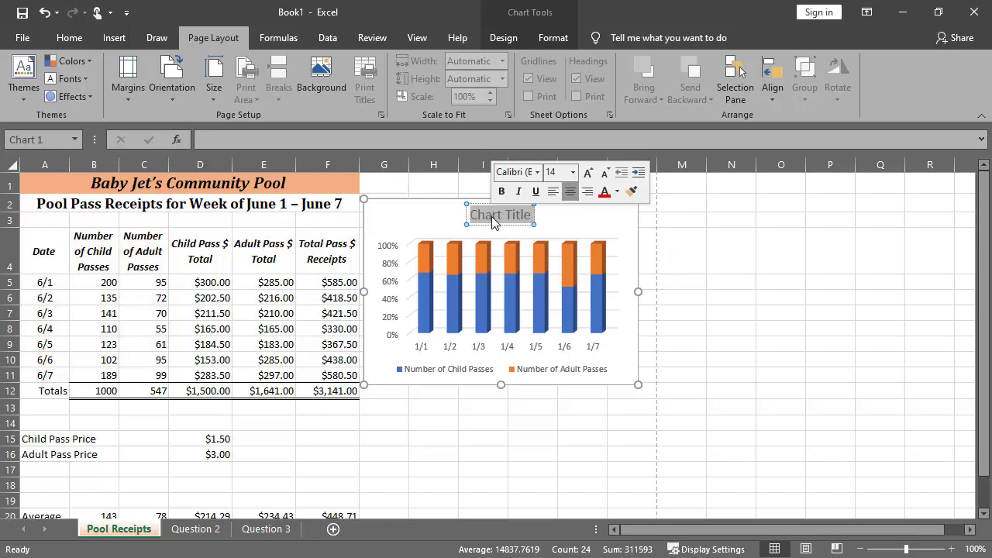
right_click(497, 222)
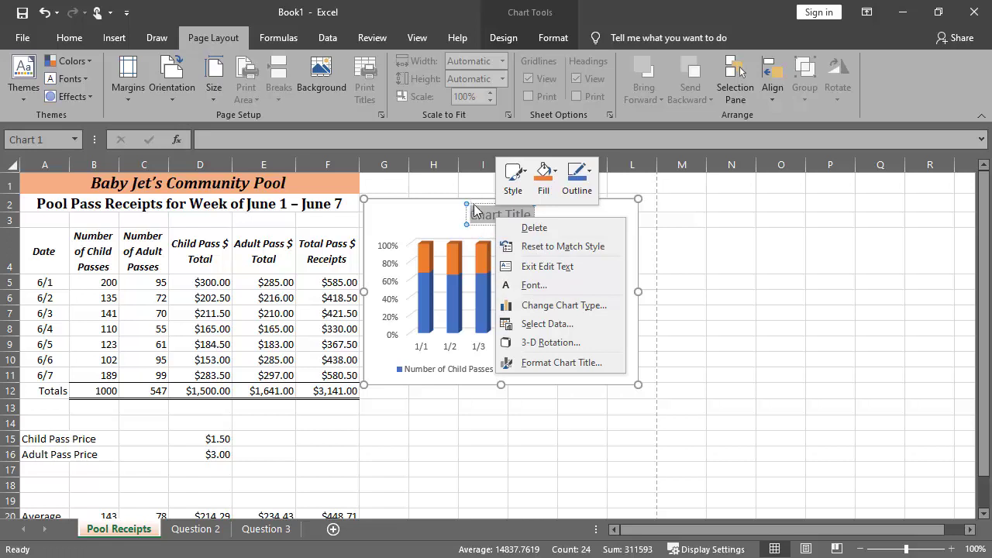
key(Escape)
text(Weekly Receipts)
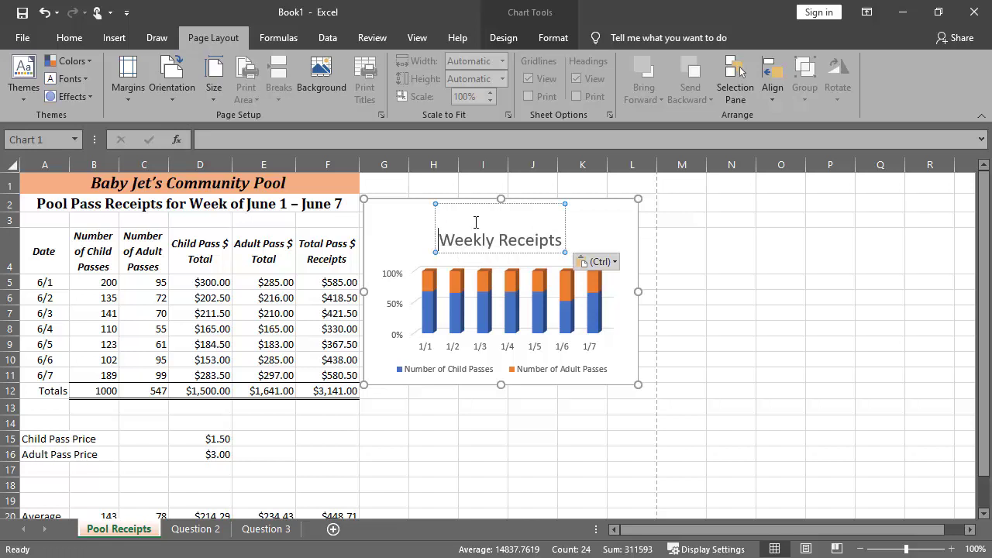
key(Delete)
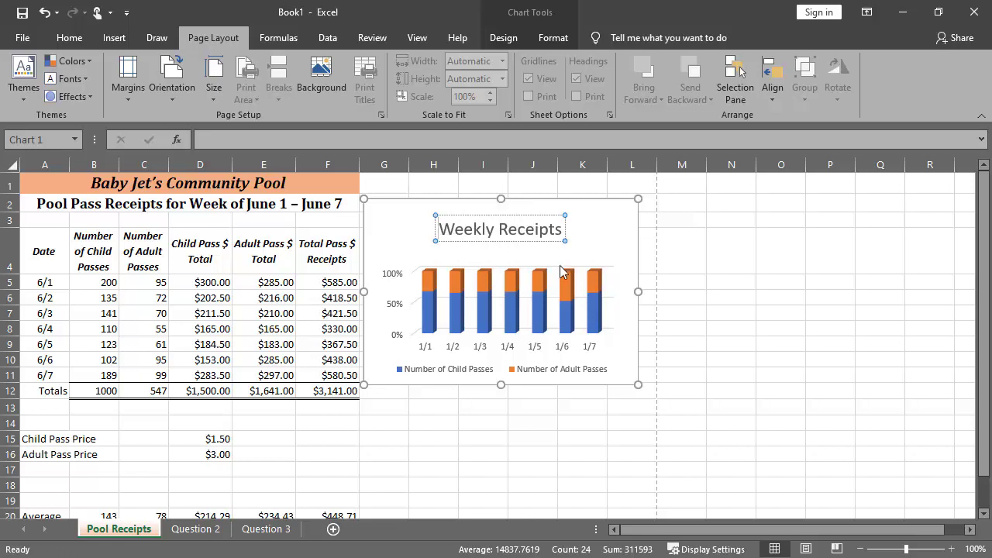
click(698, 220)
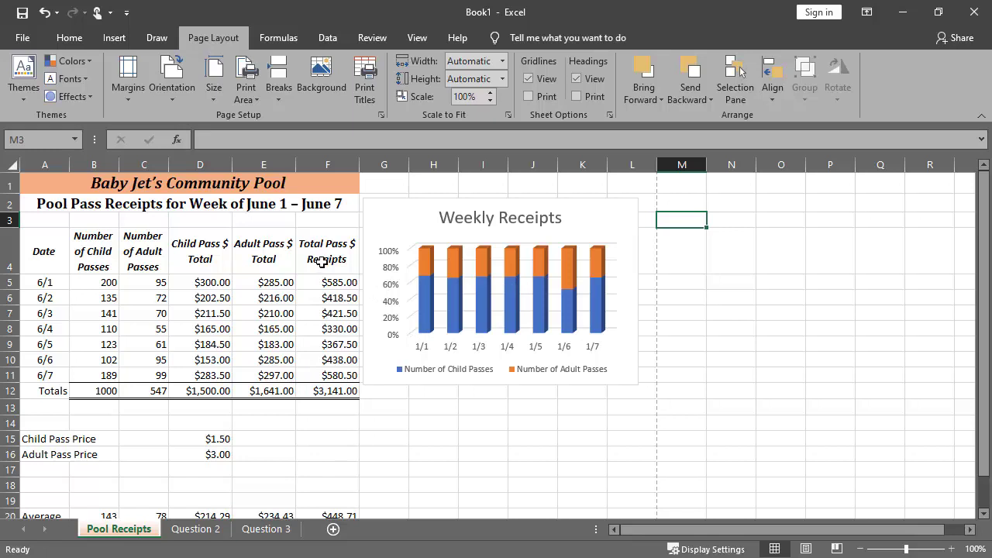
Delete the blank Question 2 and Question 3 worksheets and return to the Pool Receipts sheet
scroll(206, 473, down, 1)
click(195, 528)
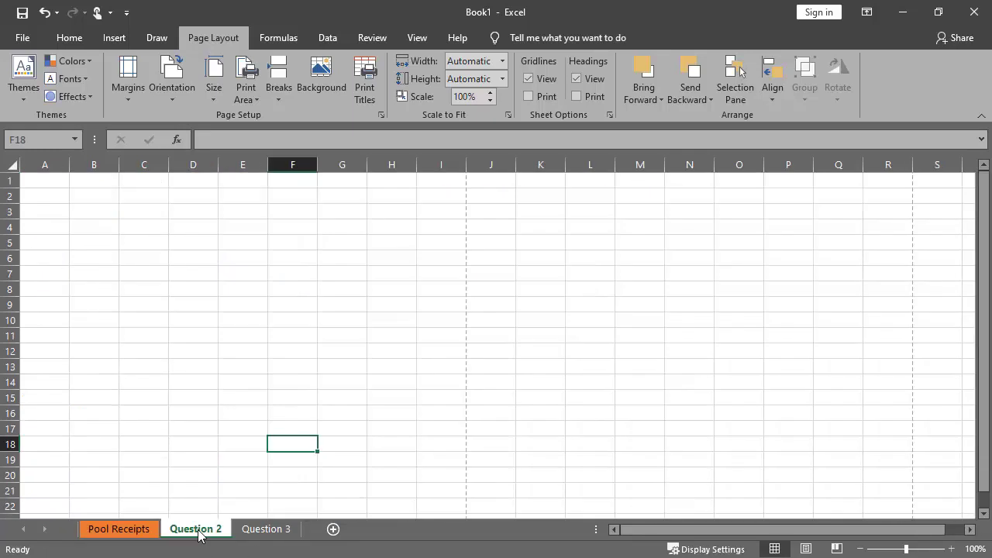
click(260, 531)
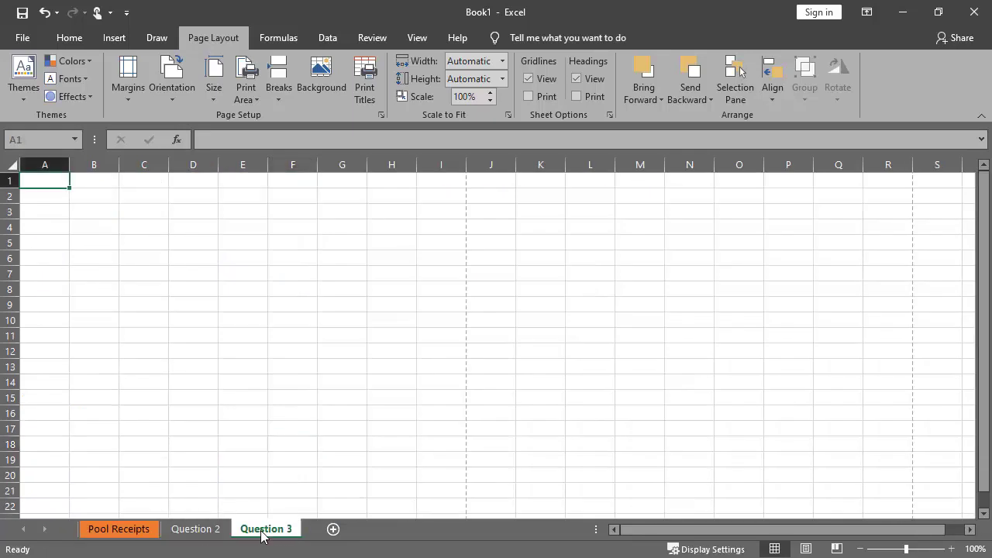
click(210, 532)
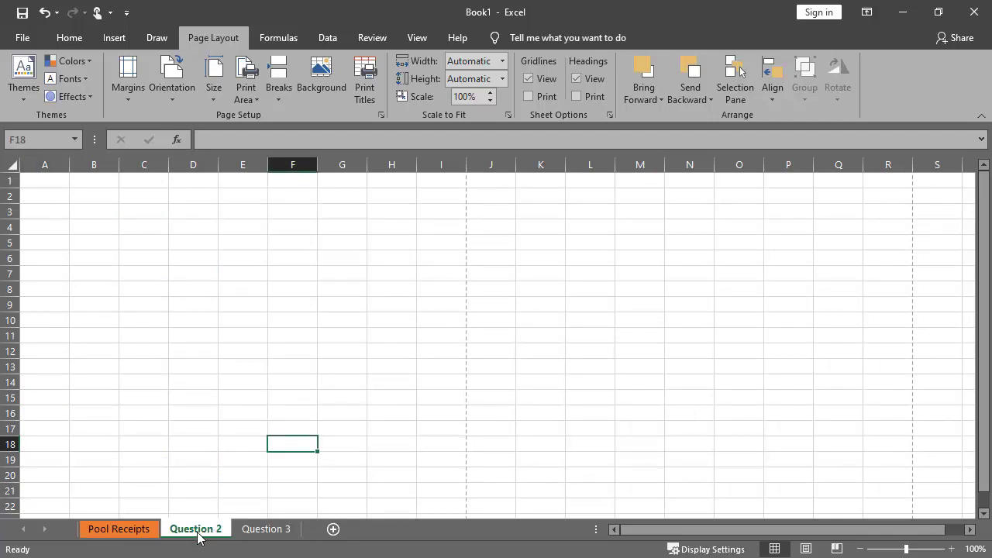
right_click(199, 536)
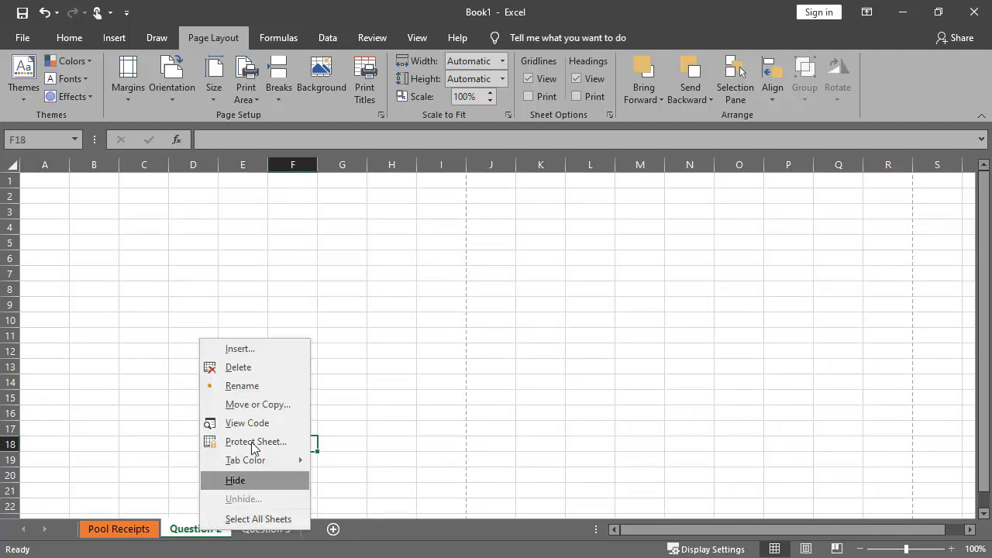
click(252, 369)
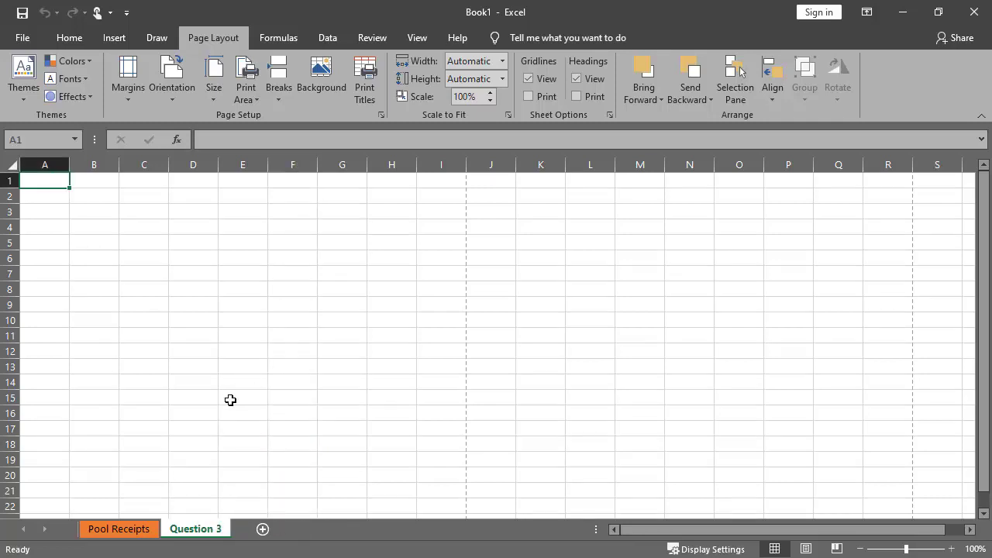
right_click(203, 535)
key(Escape)
scroll(315, 363, up, 1)
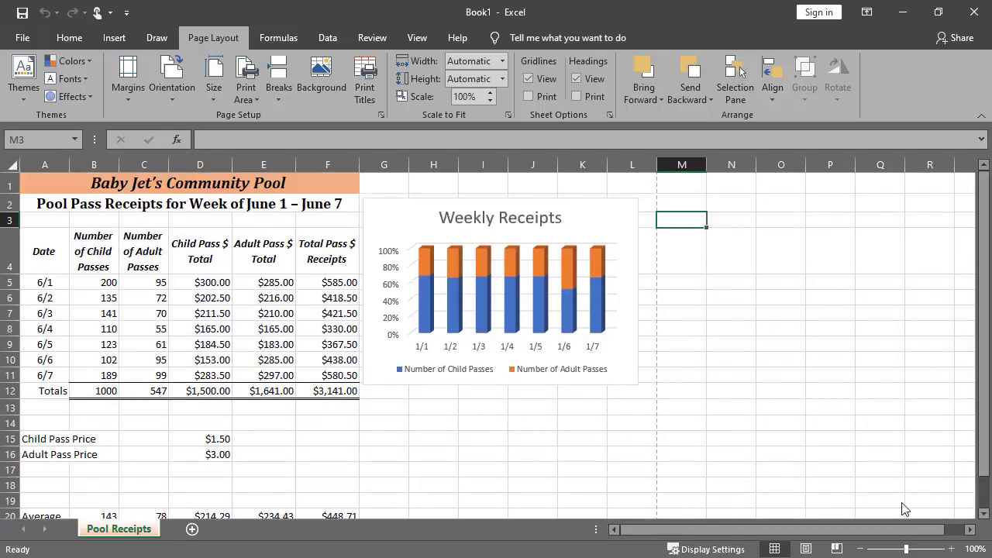
Check the remaining instructions in the assignment PDF, switch back to Excel and spell check the whole Pool Receipts sheet
key(alt+Tab)
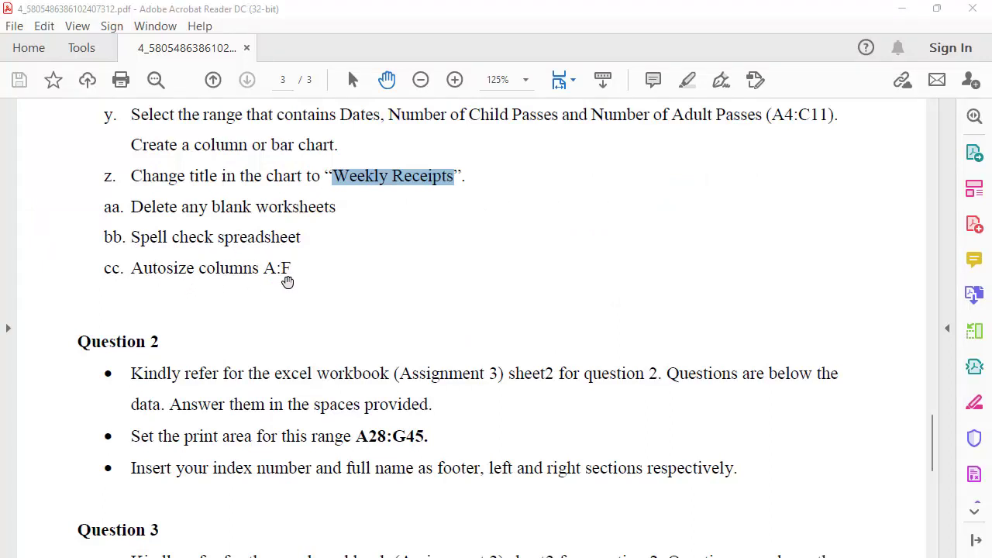
key(alt+Tab)
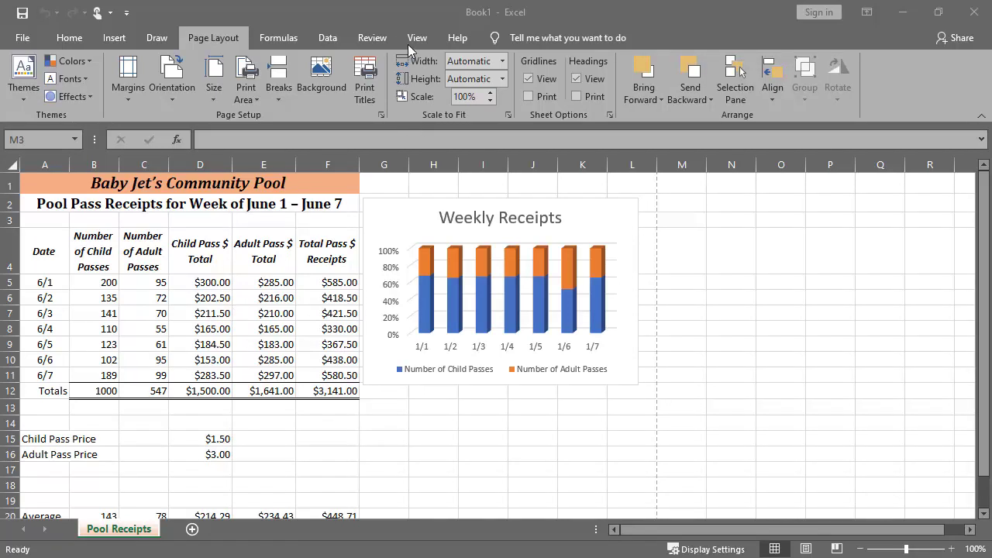
click(67, 39)
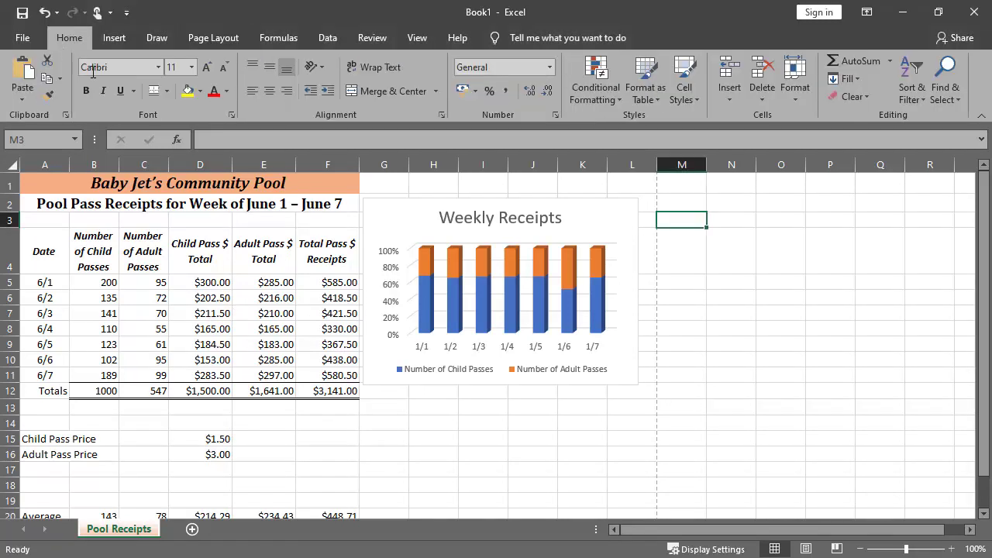
click(368, 39)
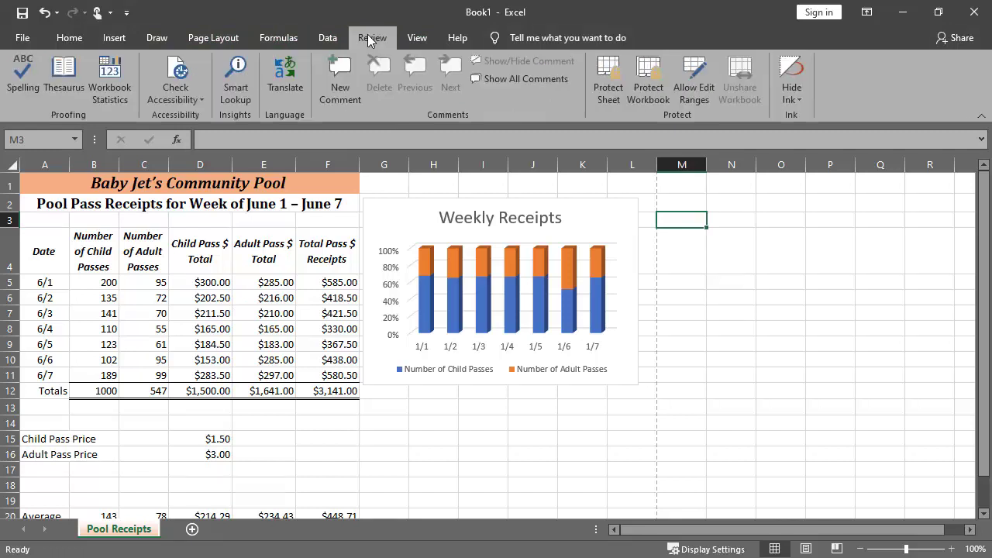
click(21, 78)
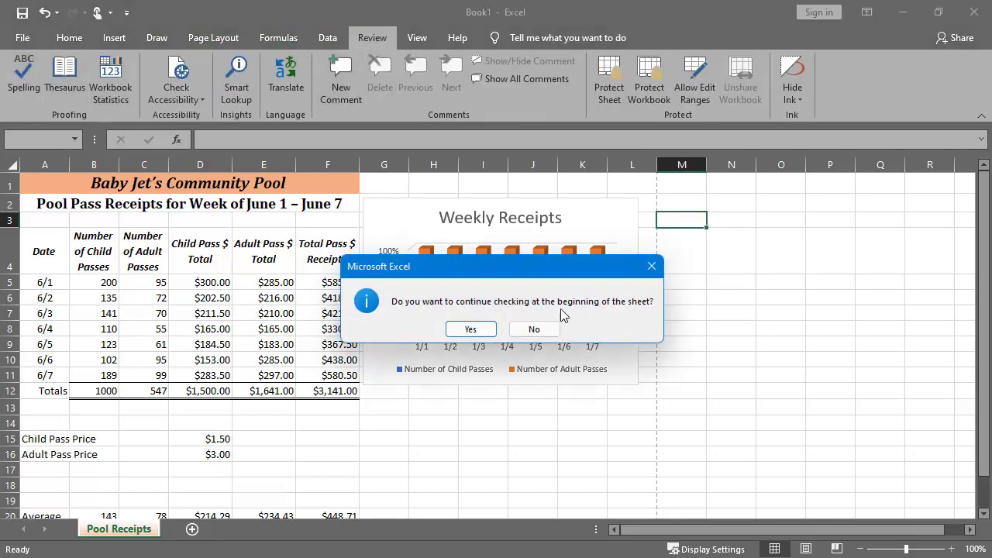
click(471, 330)
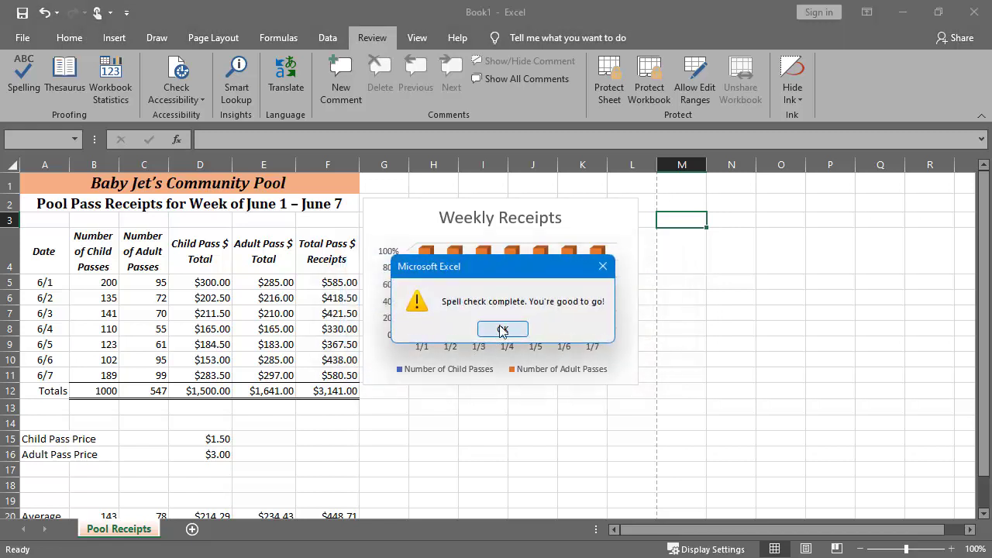
click(502, 330)
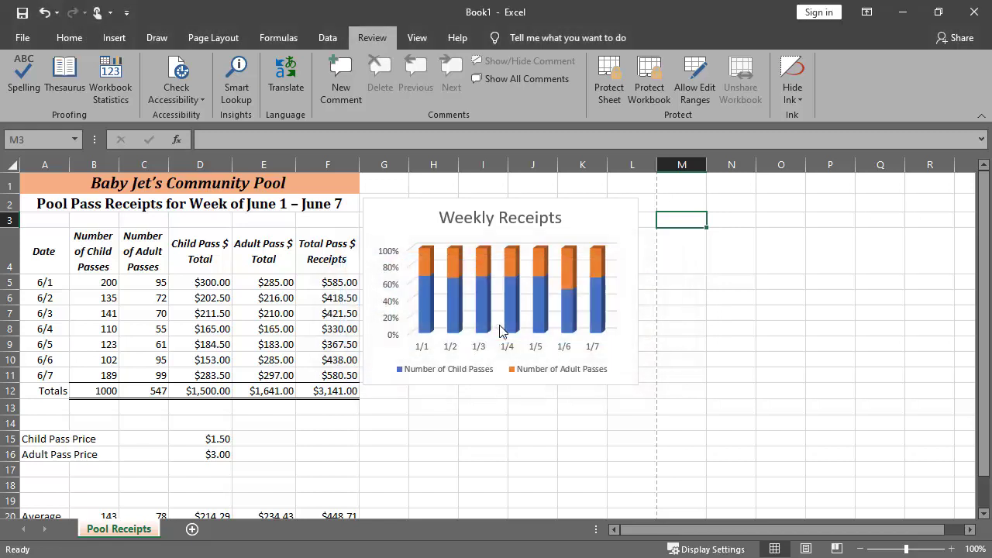
click(24, 81)
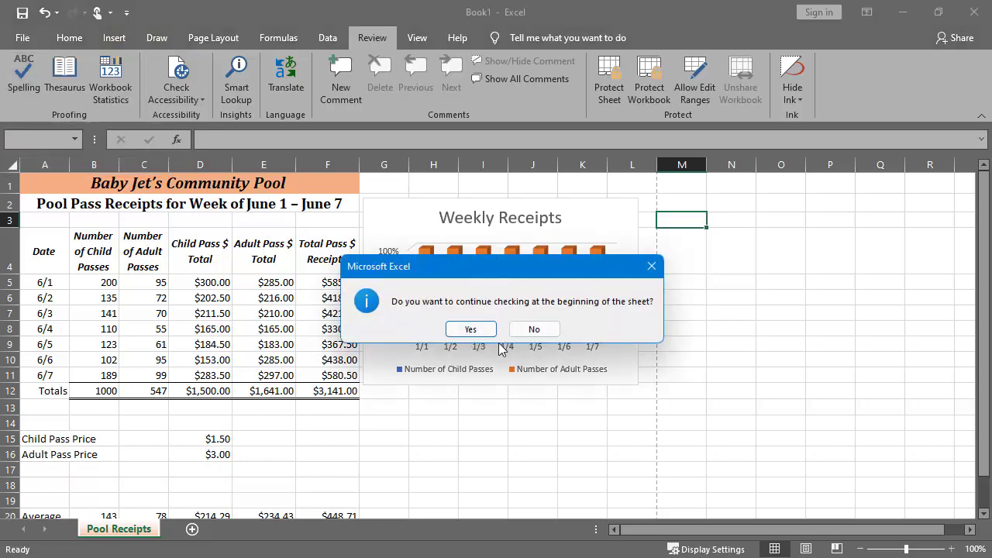
click(555, 329)
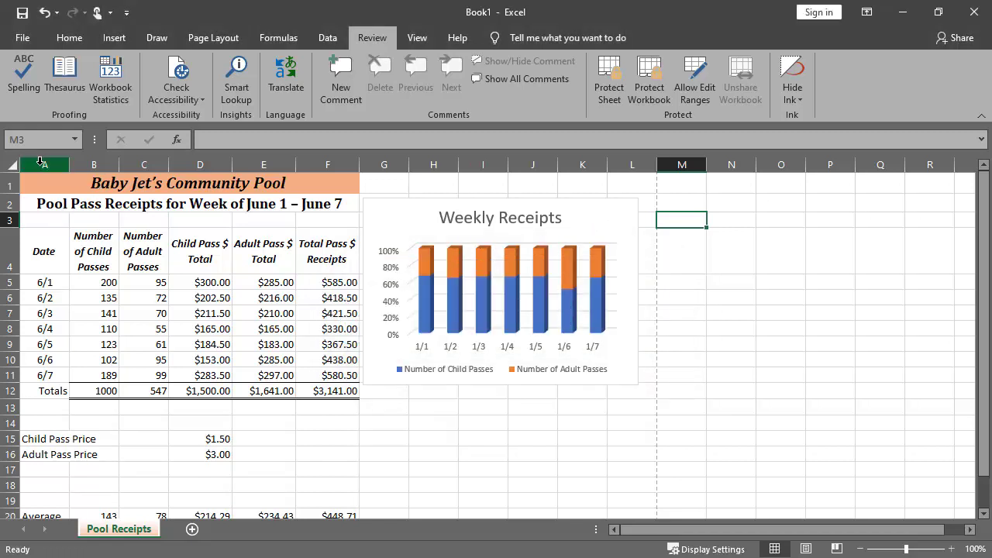
AutoFit the width of columns A through F on the Pool Receipts sheet
drag(41, 161, 314, 160)
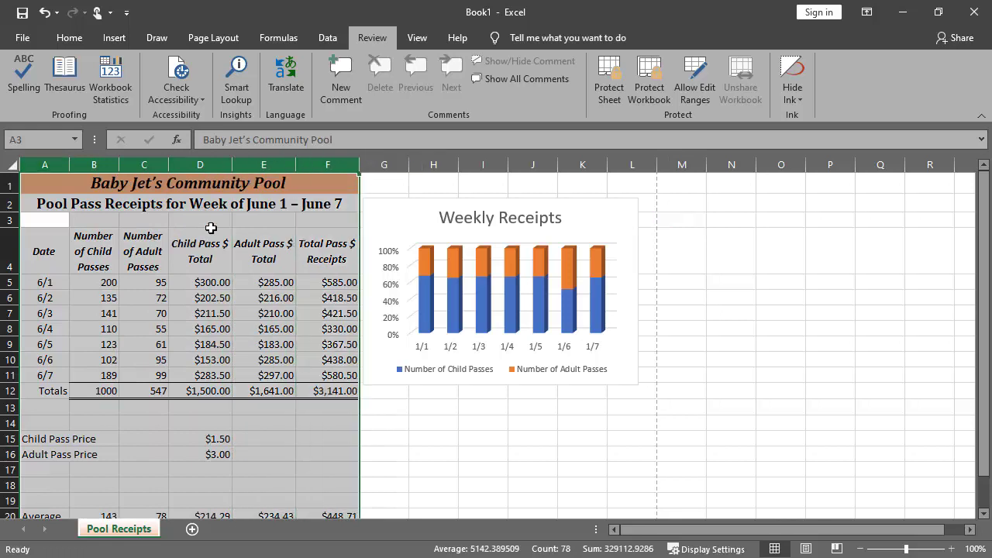
click(70, 40)
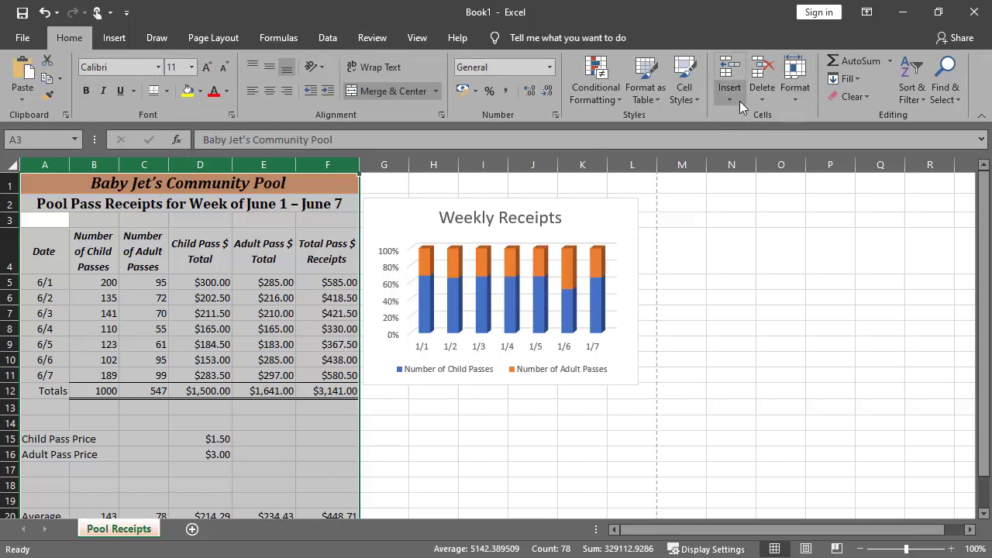
click(791, 101)
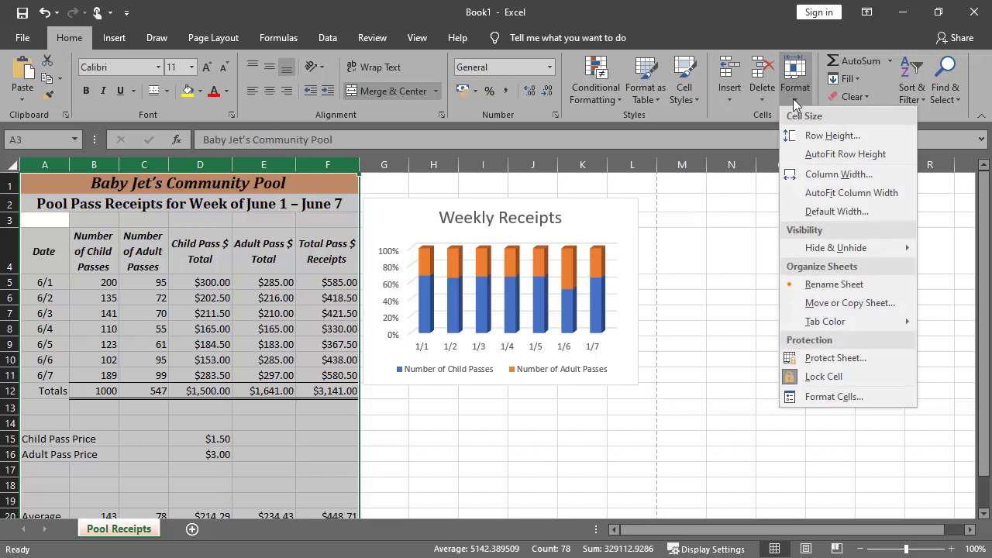
click(828, 200)
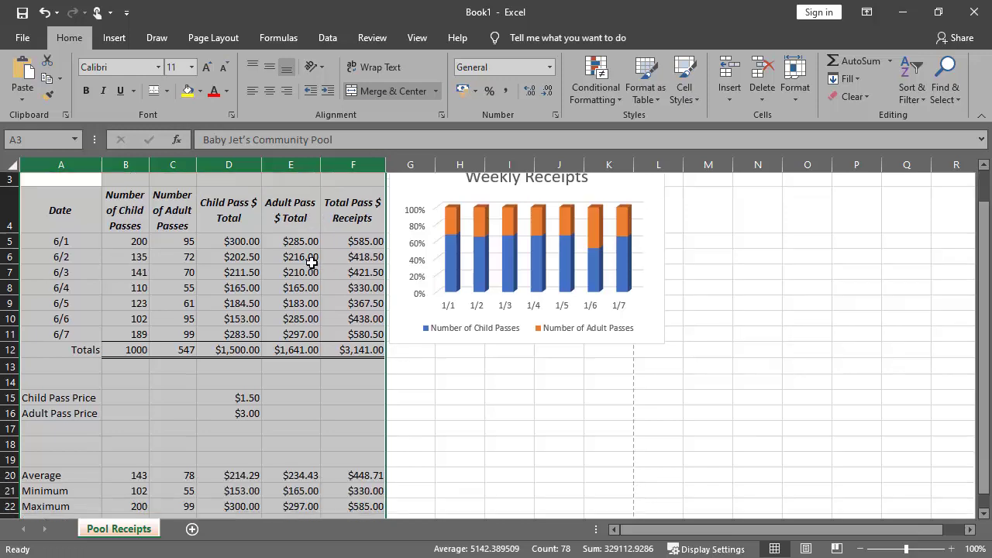
scroll(306, 268, down, 3)
scroll(306, 268, up, 3)
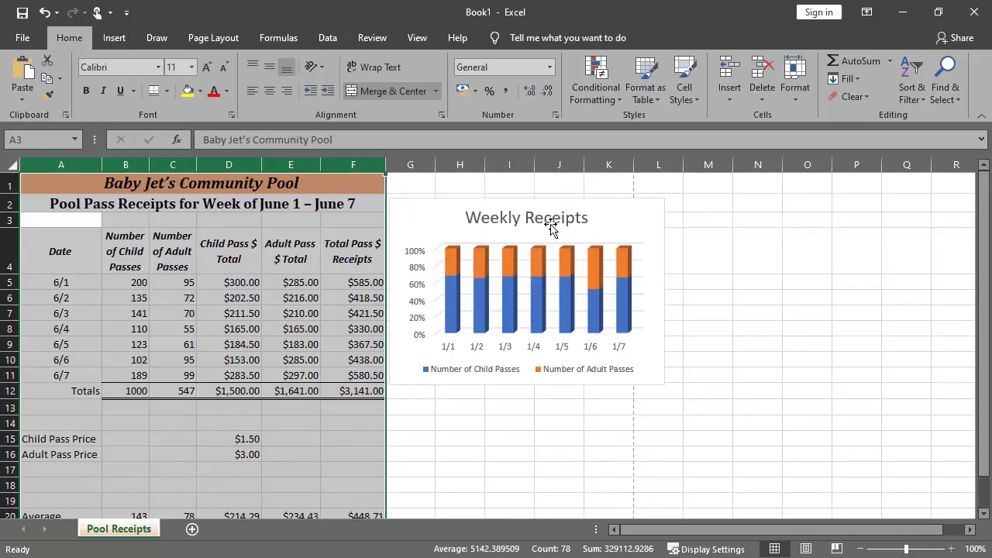
Shrink the Weekly Receipts chart to stay inside the page-break line and shift it slightly down, covering about G3:K10
click(612, 215)
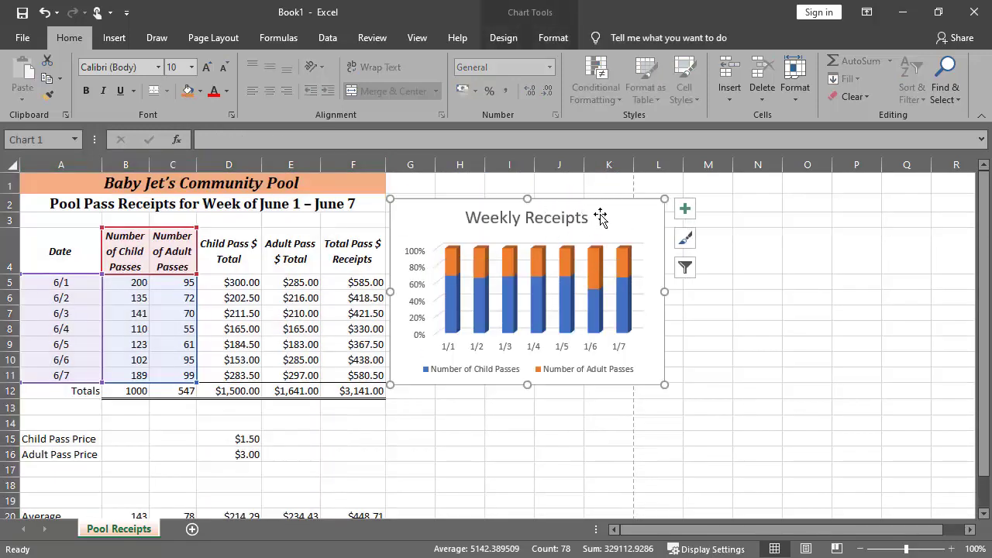
scroll(605, 240, down, 1)
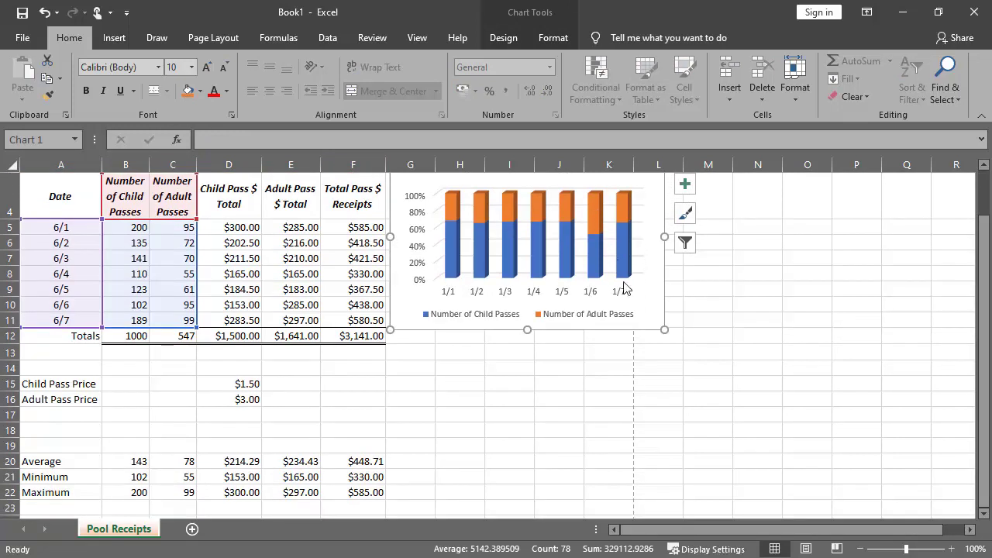
drag(664, 329, 618, 297)
scroll(597, 287, up, 1)
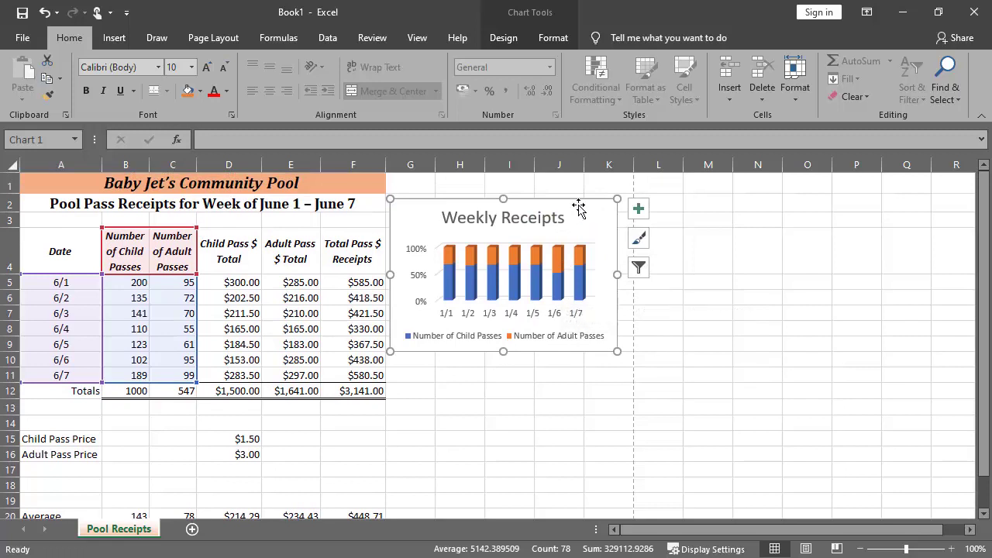
drag(578, 207, 583, 222)
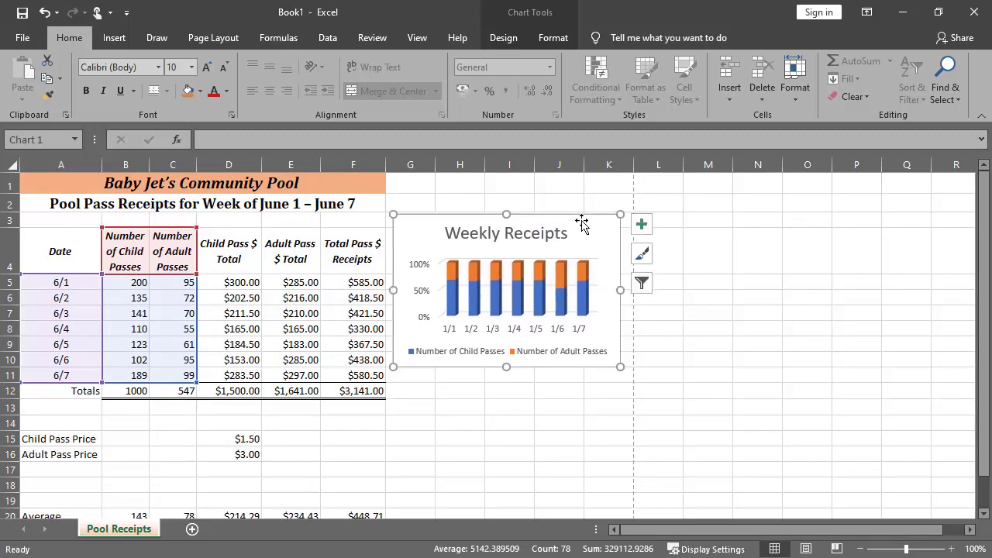
Switch to the assignment PDF in Acrobat Reader and read the Question 2 and Question 3 instructions after item cc
key(alt+Tab)
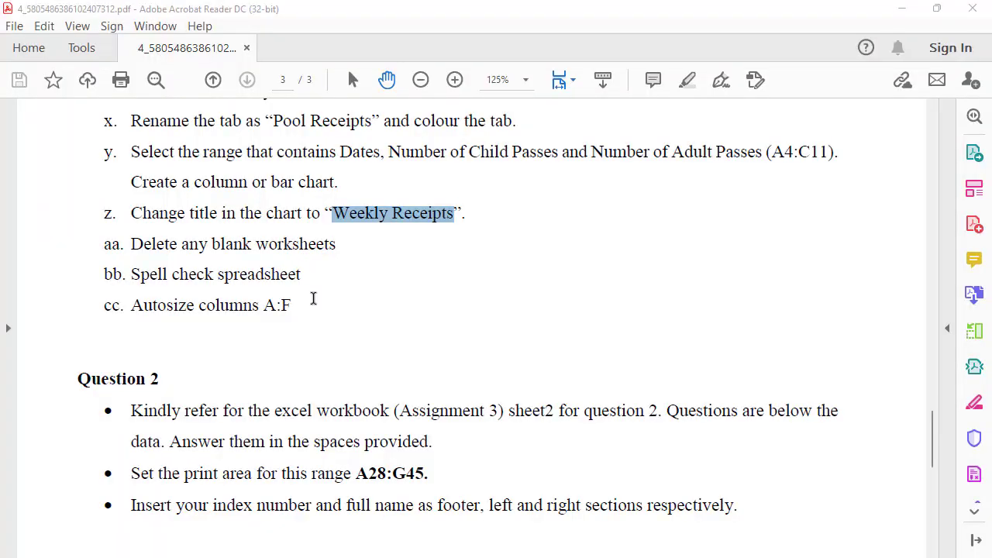
scroll(310, 300, down, 2)
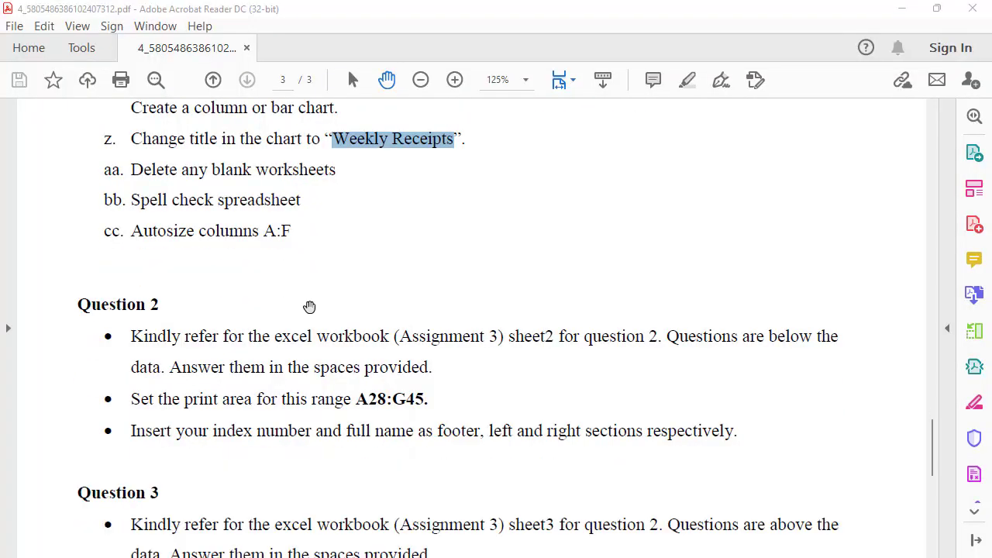
scroll(310, 292, down, 3)
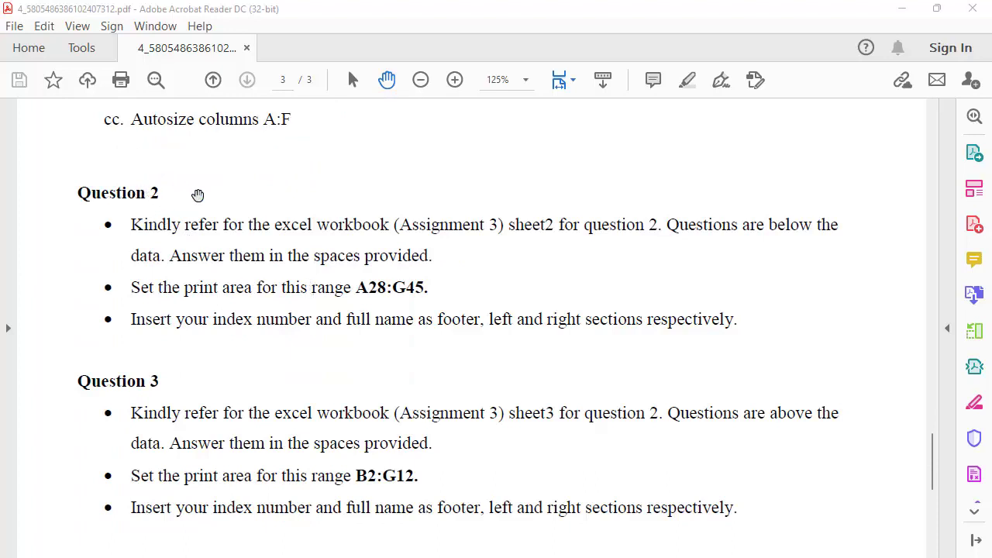
scroll(208, 391, down, 1)
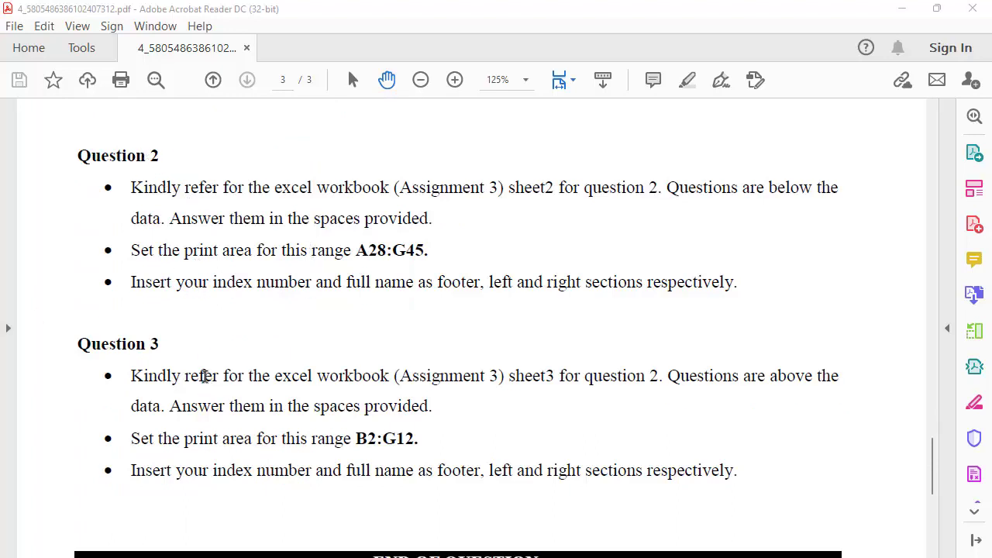